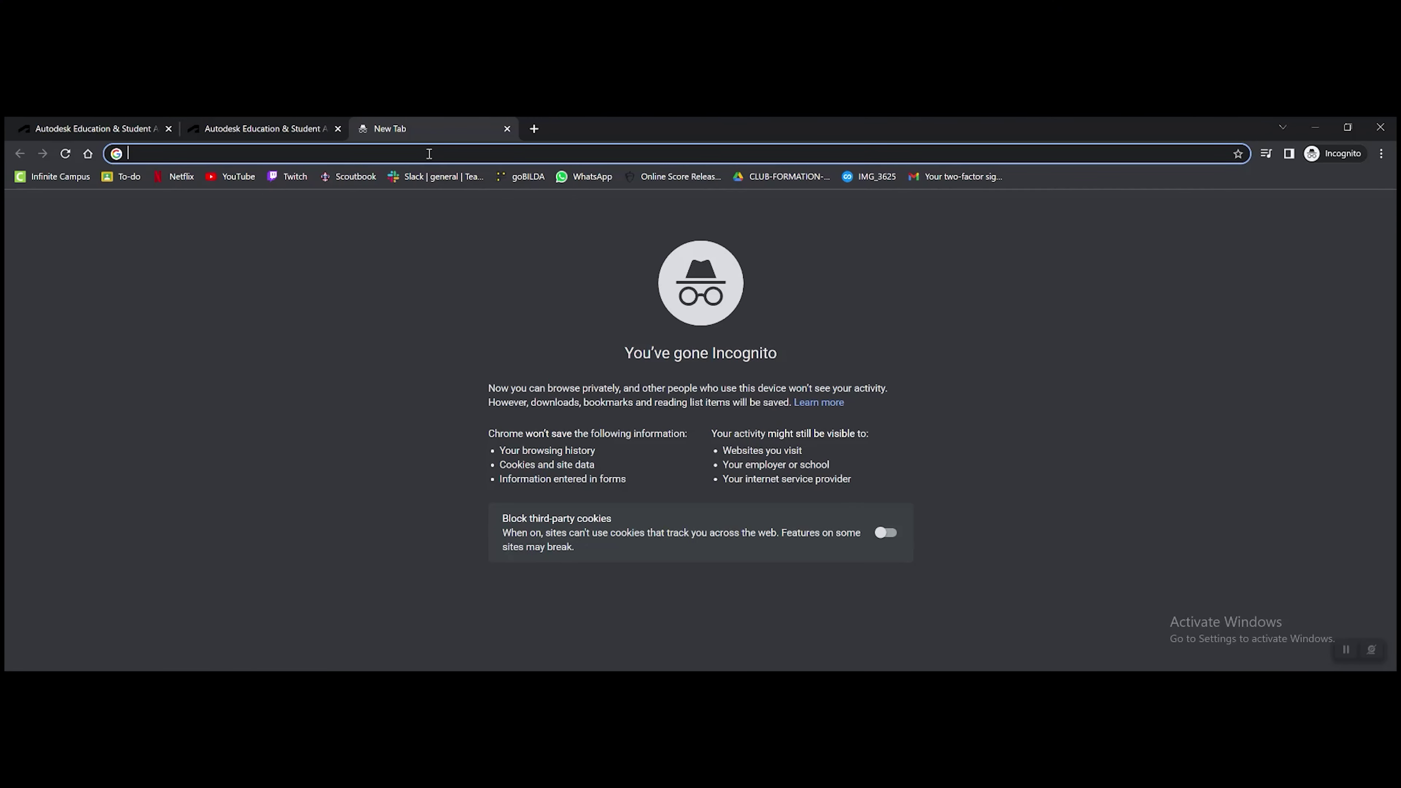
# Load the pasted Autodesk education software page and scroll down to the products
pyautogui.write('https://www.autodesk.com/education/edu-software/overview?sorting=featured&filters=individual')
pyautogui.press('Return')
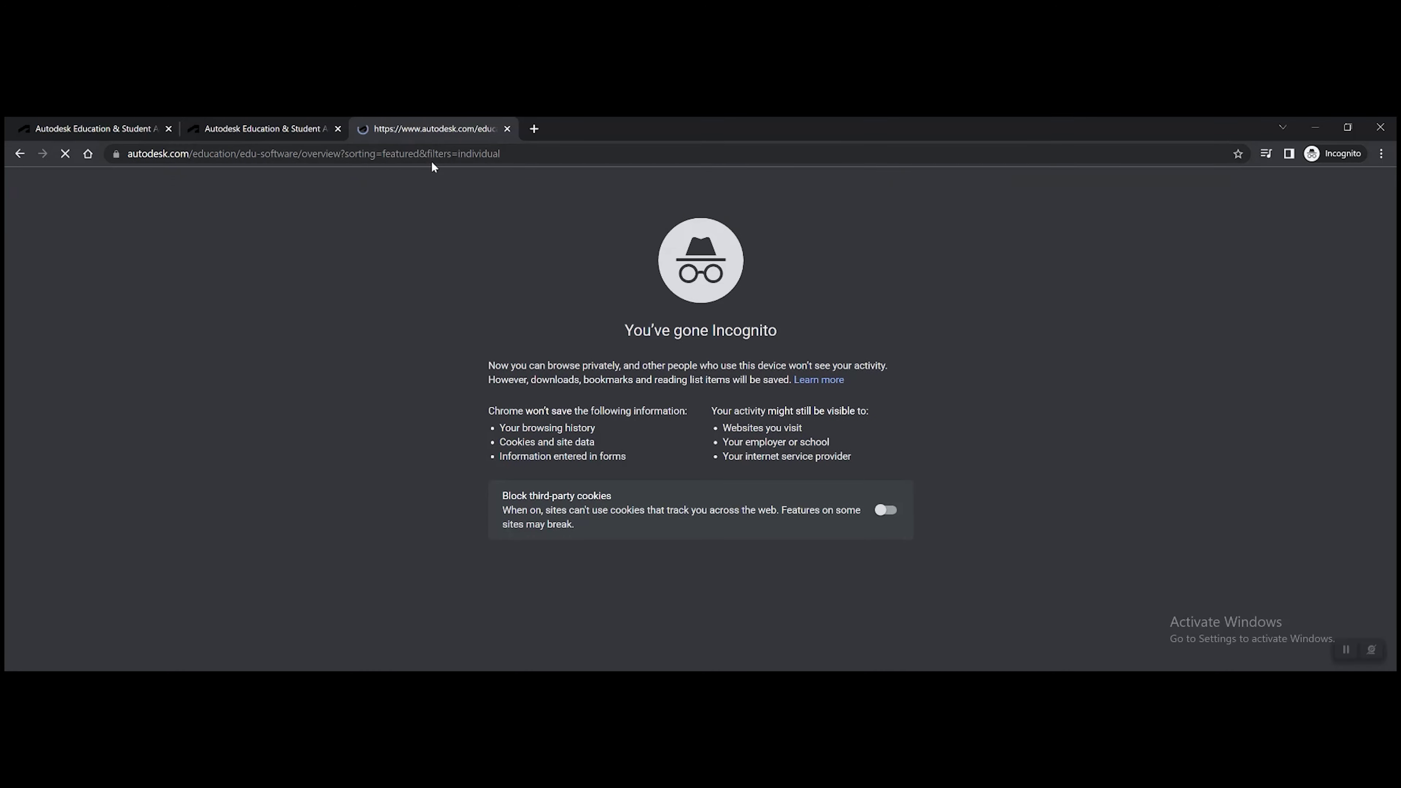
pyautogui.scroll(-7, 520, 356)
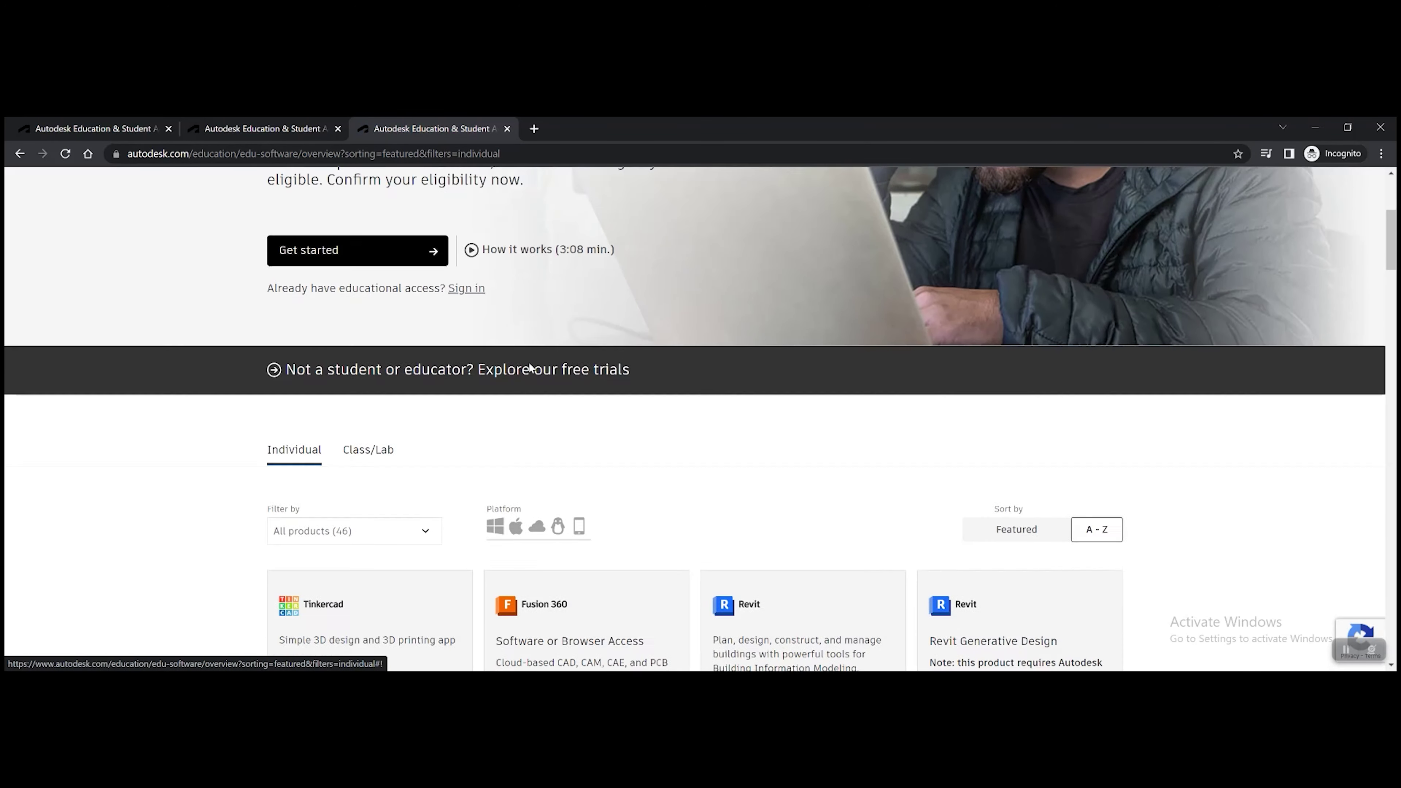
# Open Fusion 360 Get started with account creation in a background tab, then return to the overview
pyautogui.click(570, 509)
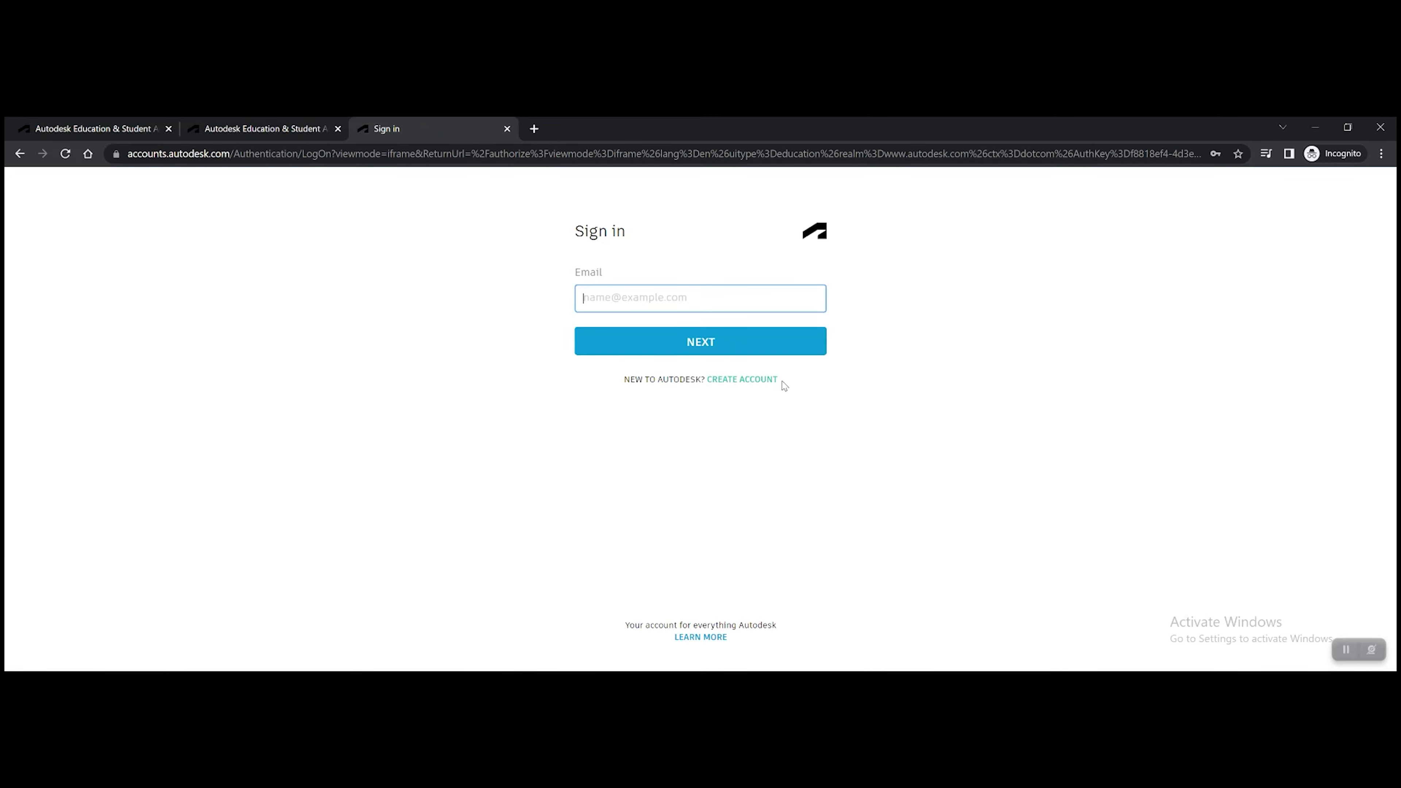
pyautogui.middleClick(749, 381)
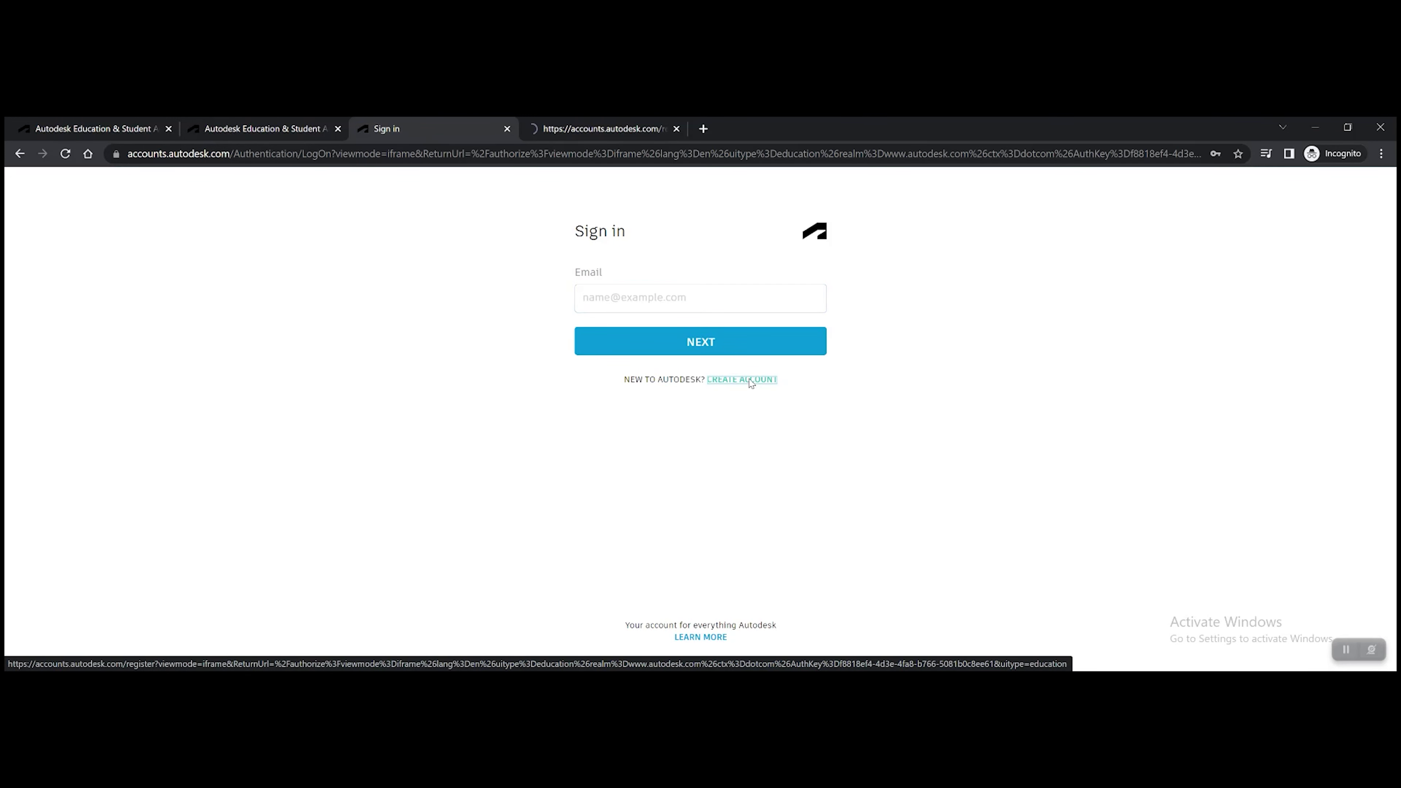
pyautogui.click(605, 131)
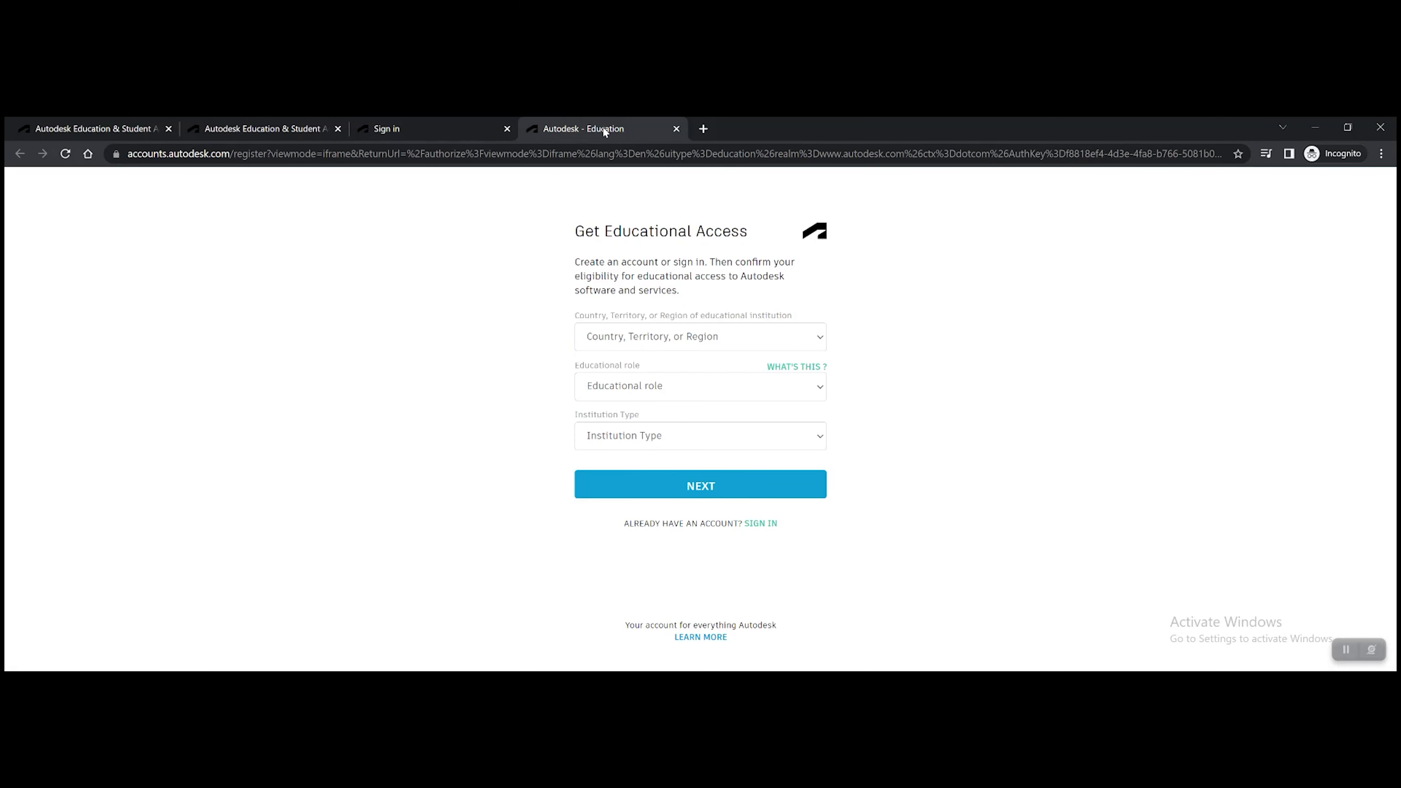
pyautogui.click(472, 119)
pyautogui.hotkey('alt', 'Left')
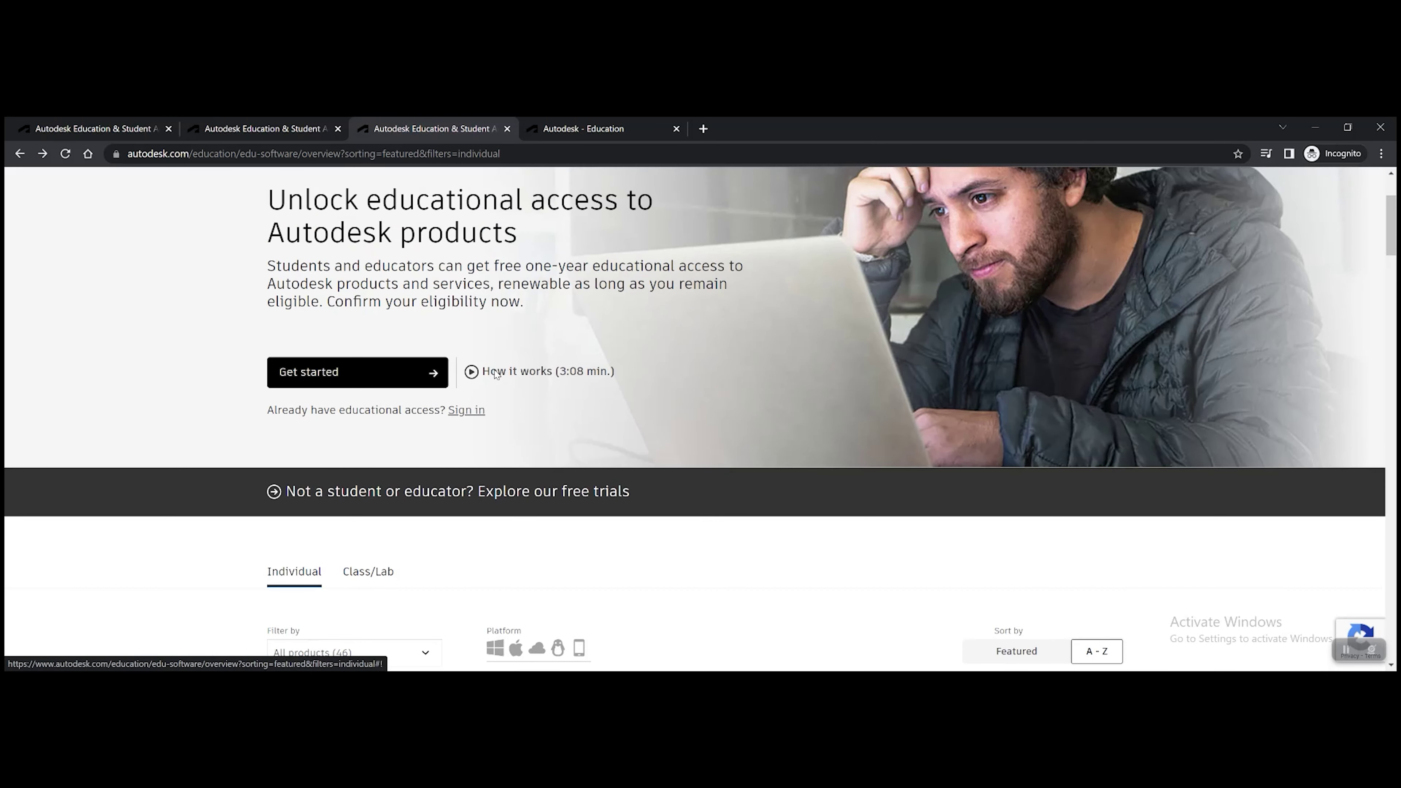
# Play the How it works video, skip ahead in it, then close it
pyautogui.click(494, 372)
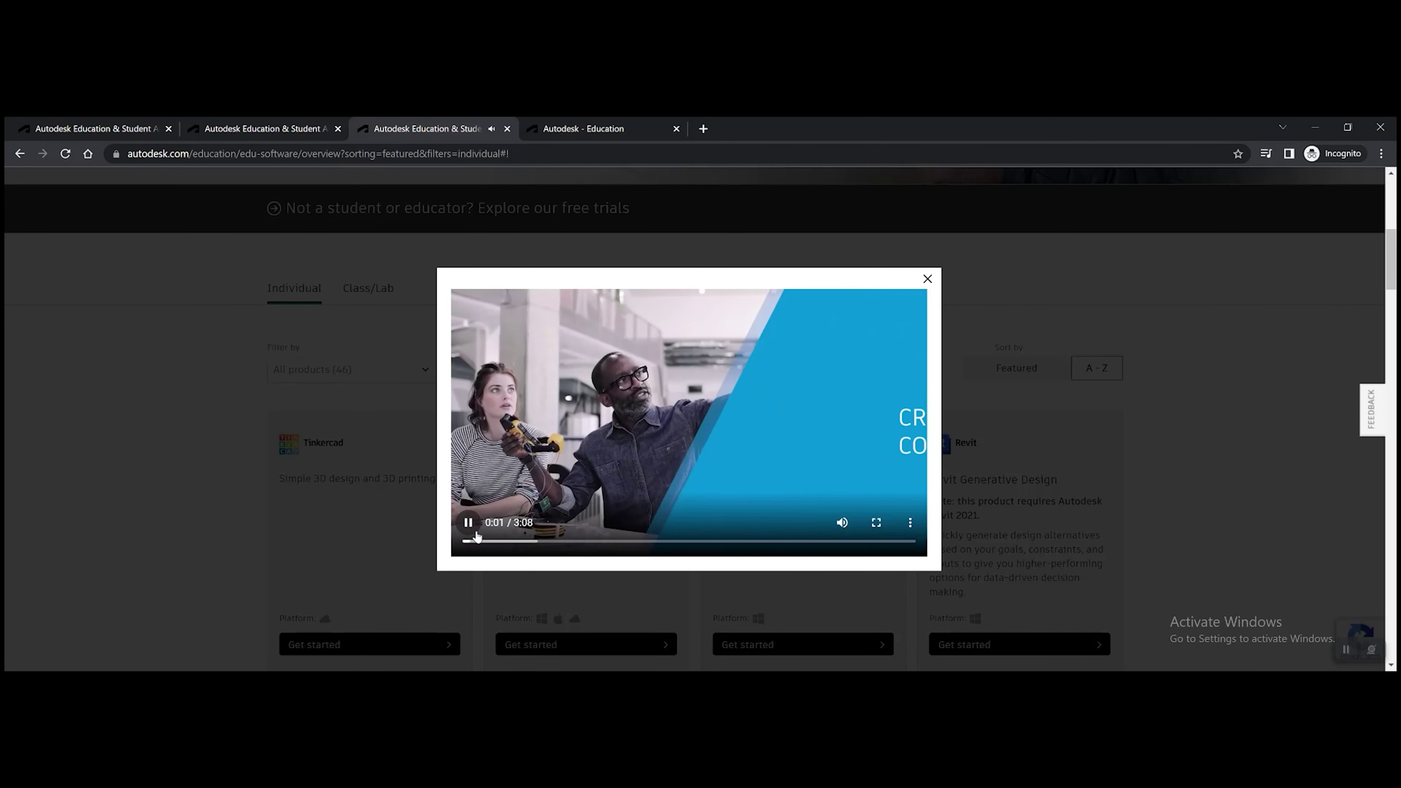
pyautogui.click(468, 522)
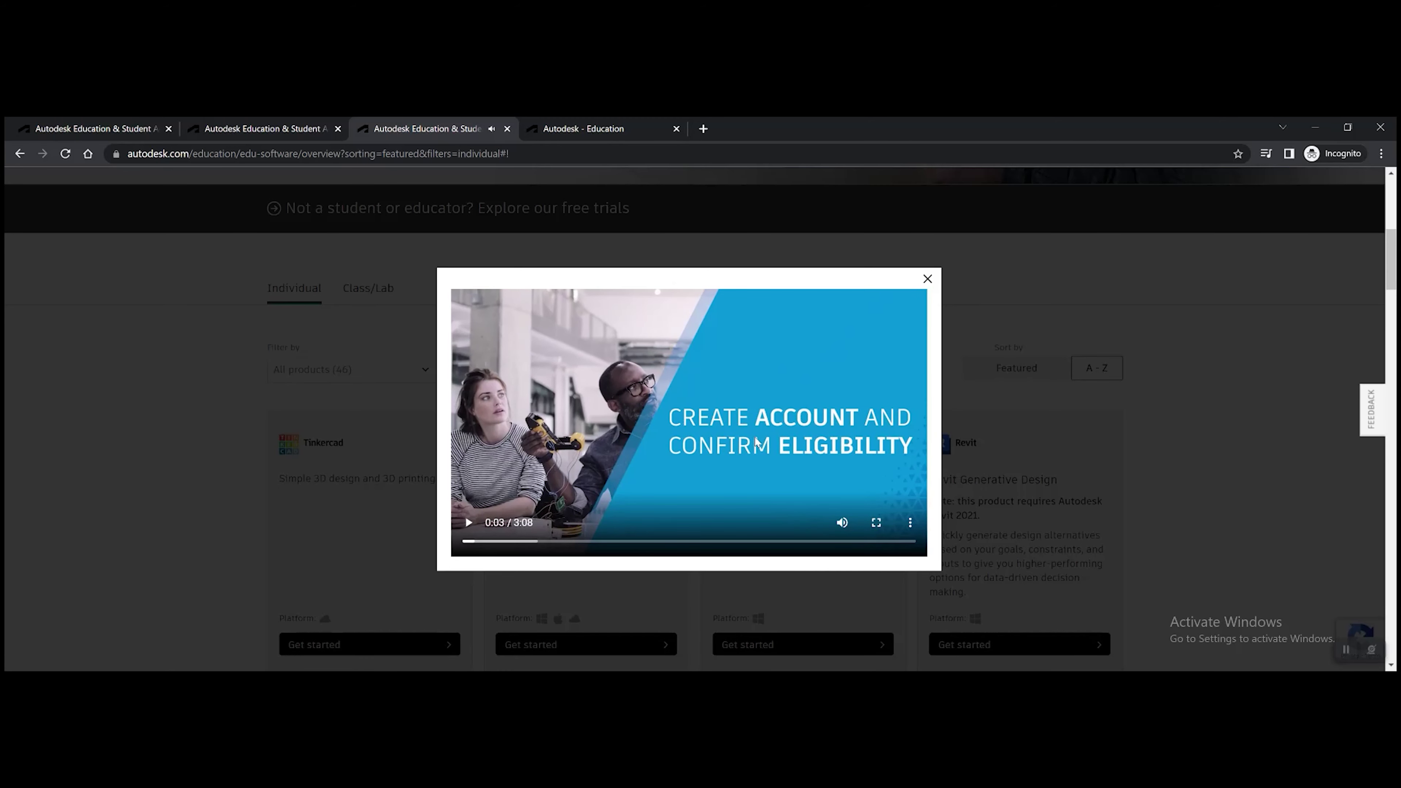
pyautogui.moveTo(470, 542); pyautogui.dragTo(916, 549)
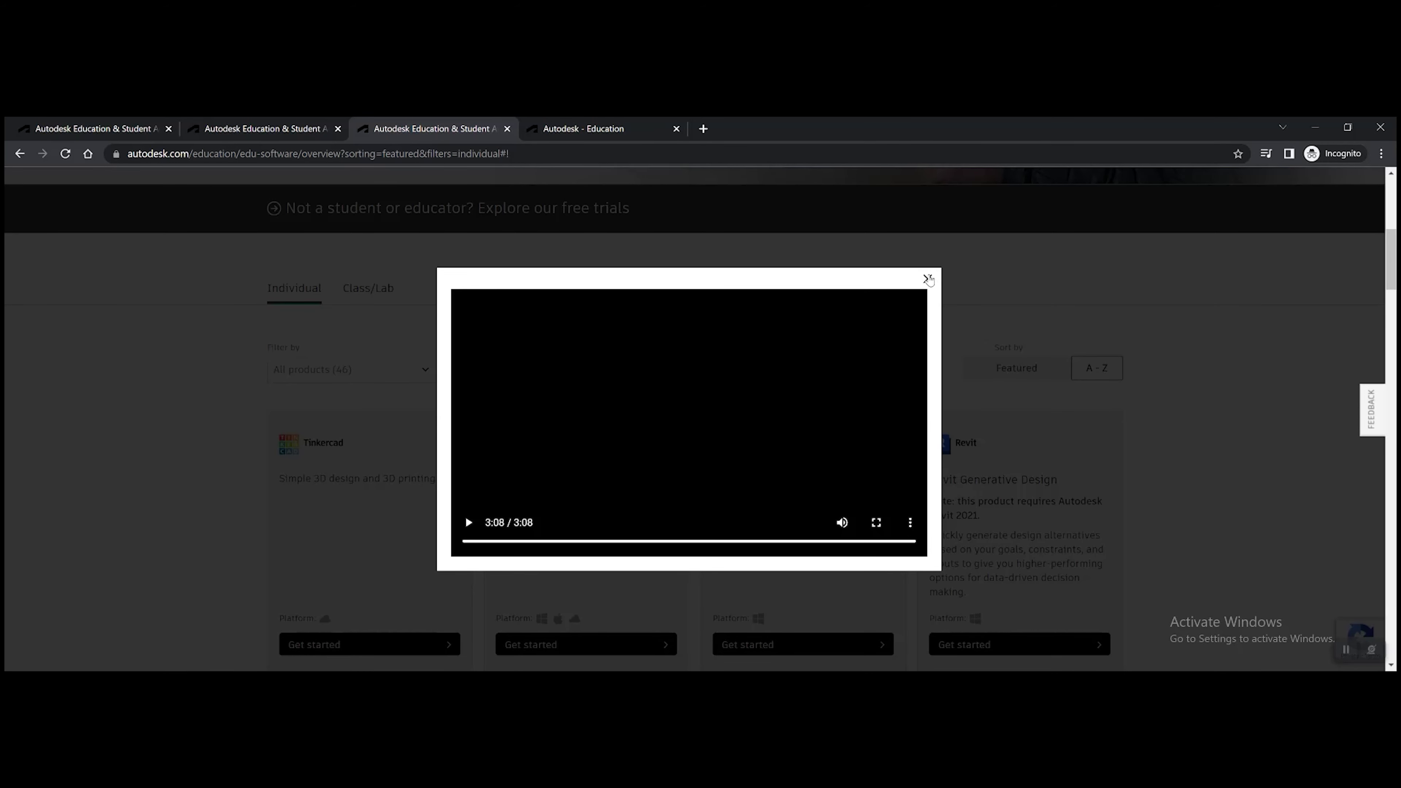
pyautogui.click(927, 279)
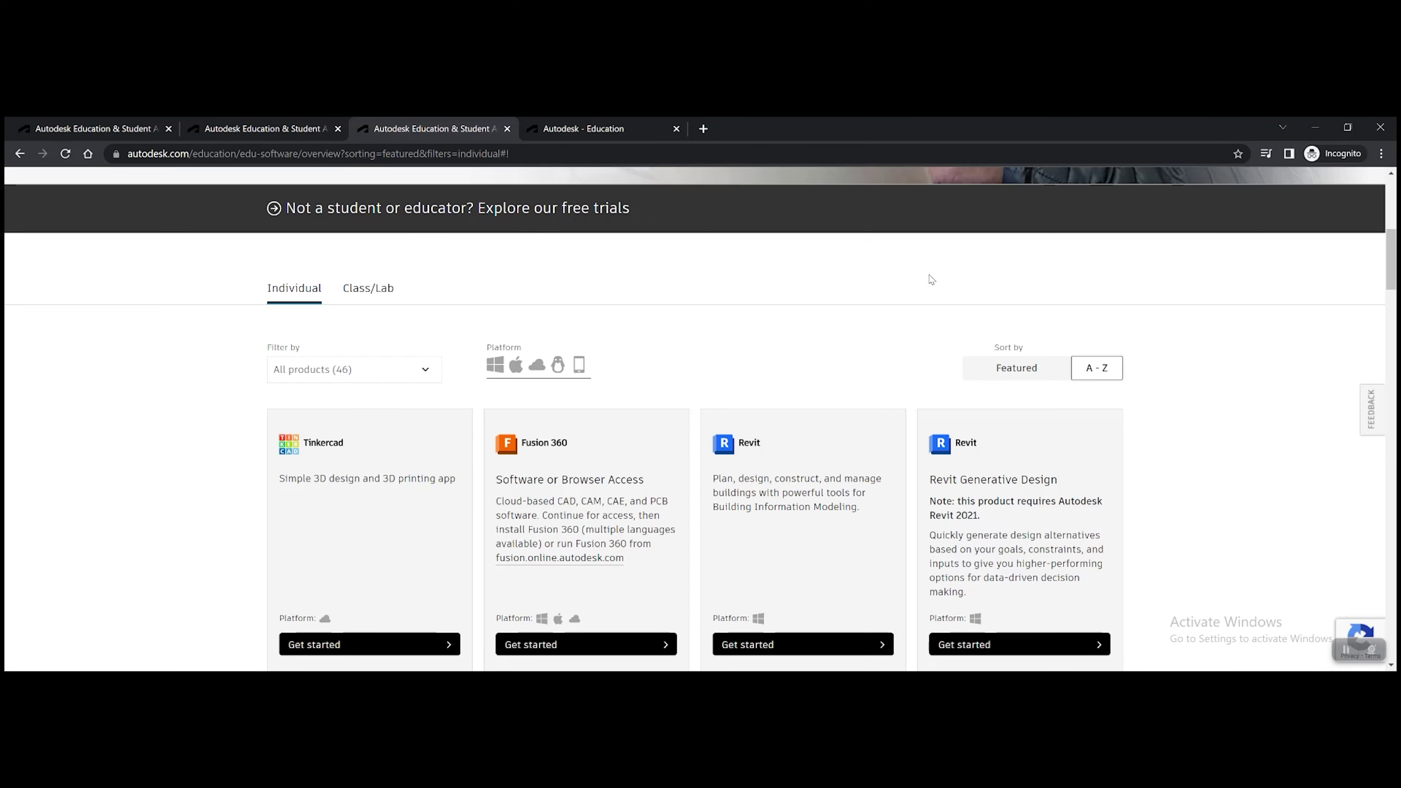
# Sign in to Autodesk with the saved account e-mail and enter the 6-digit security code
pyautogui.click(544, 646)
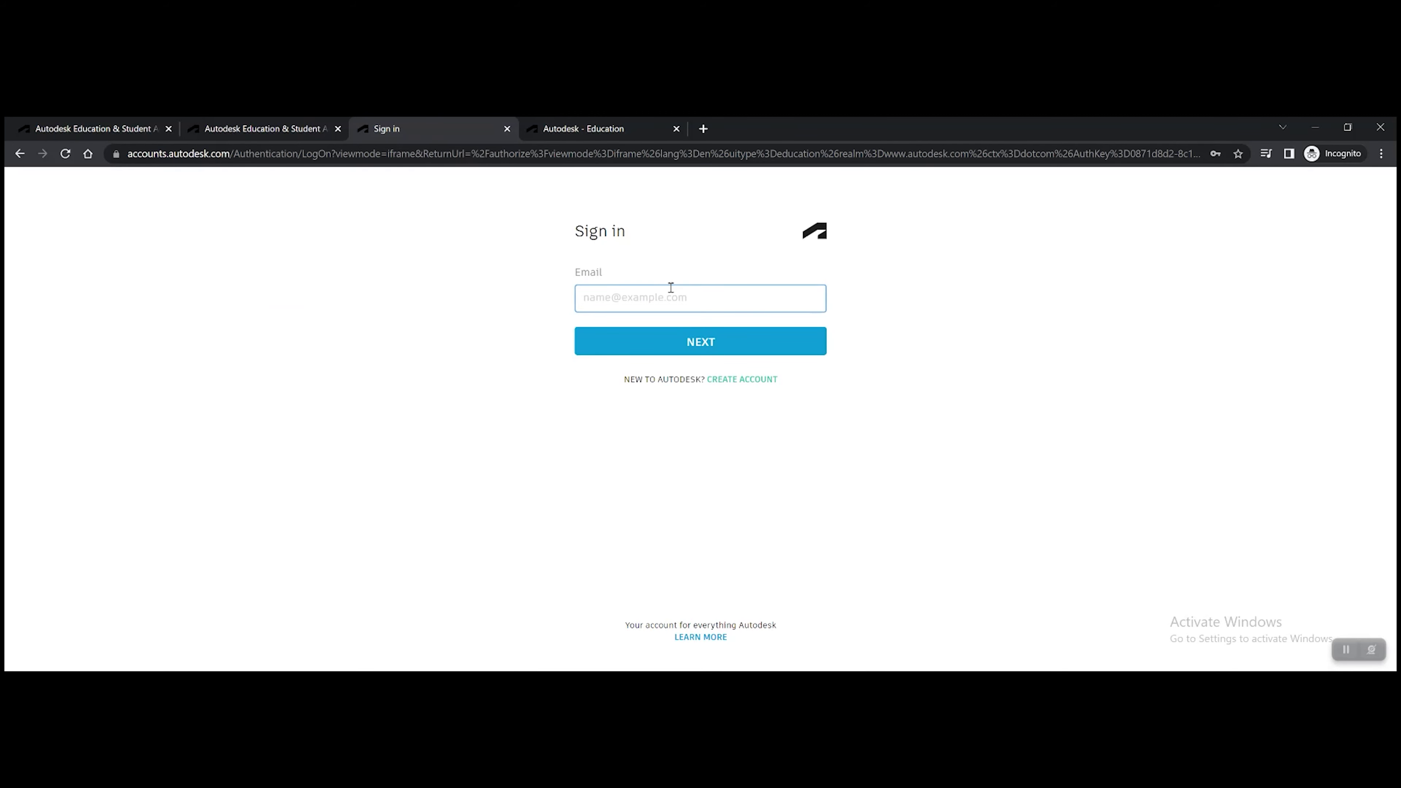
pyautogui.click(656, 293)
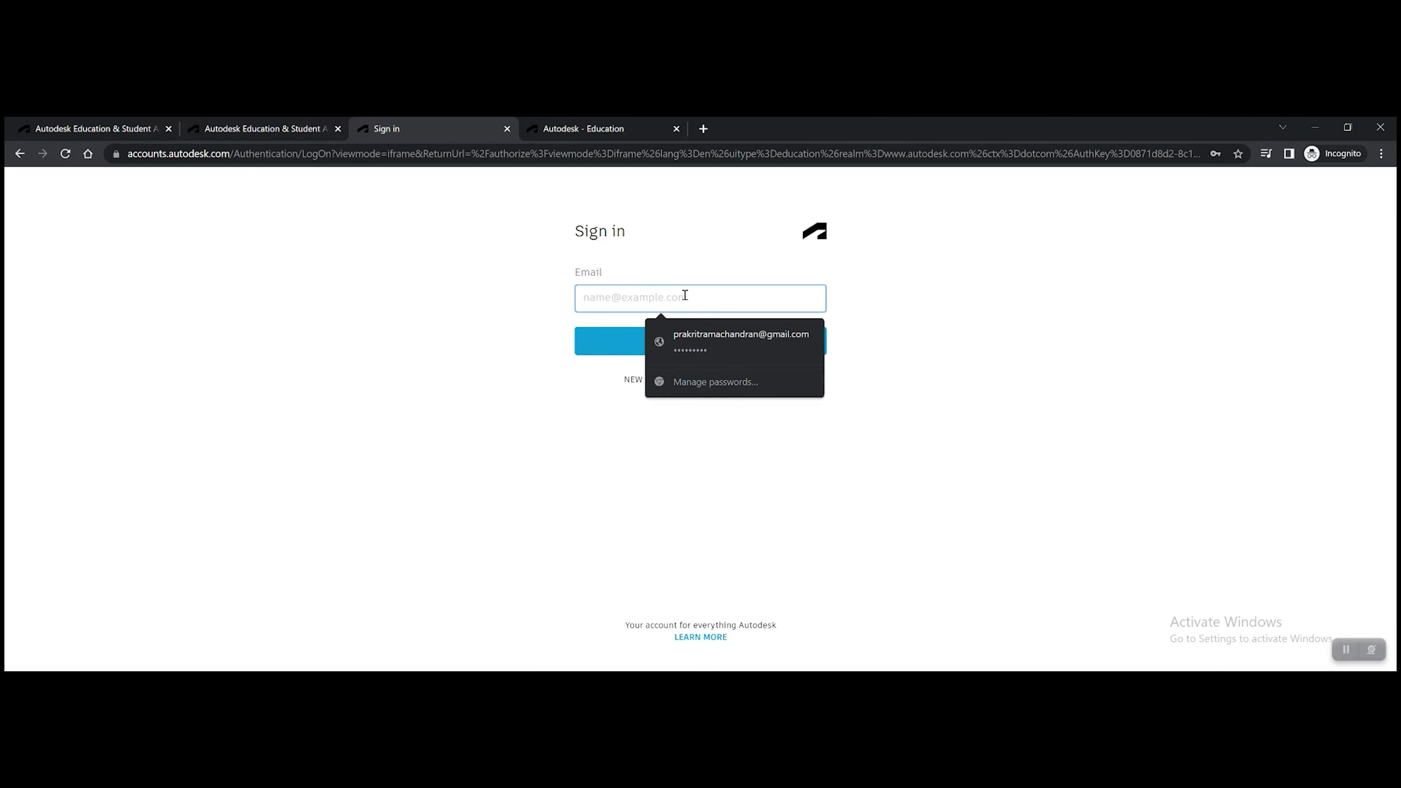
pyautogui.click(695, 335)
pyautogui.click(695, 335)
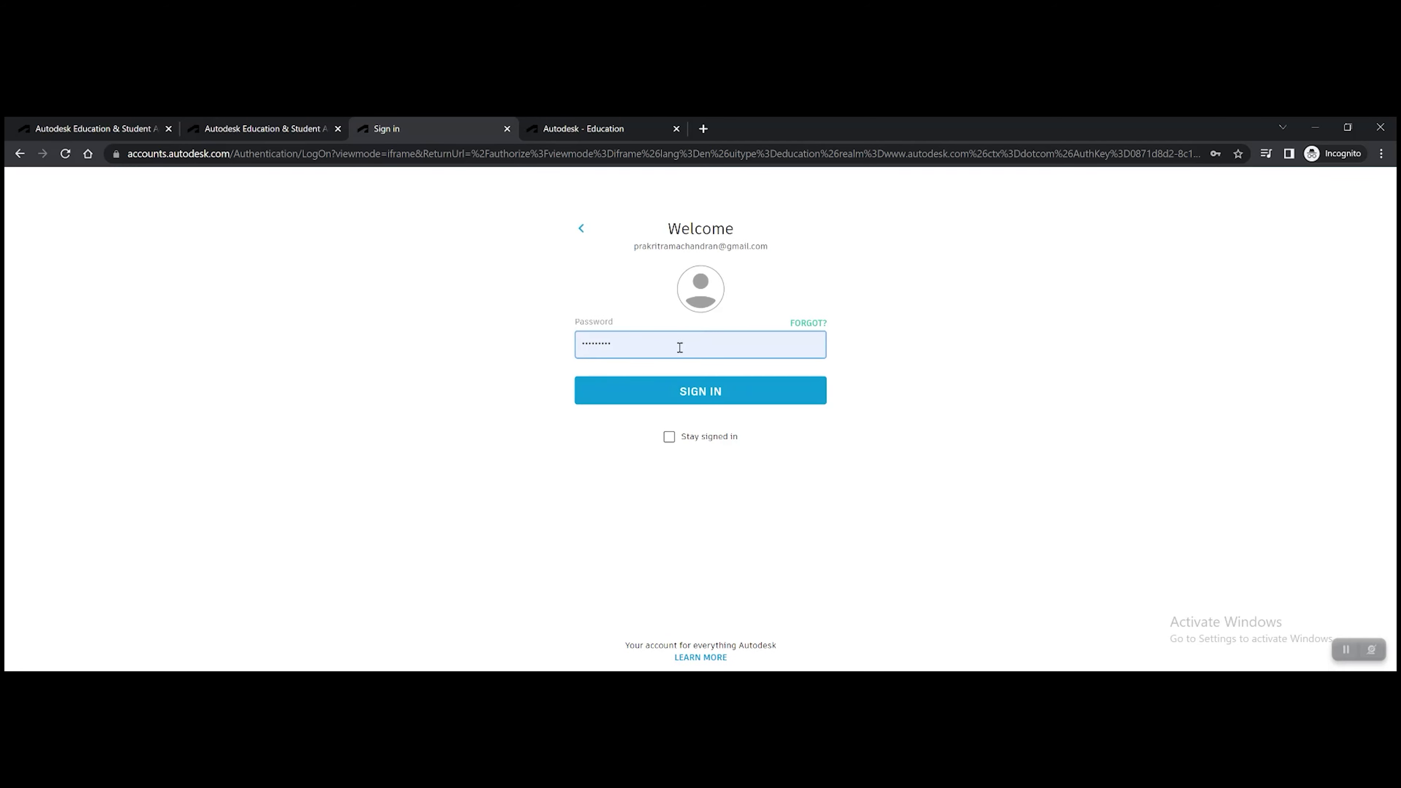
pyautogui.click(670, 391)
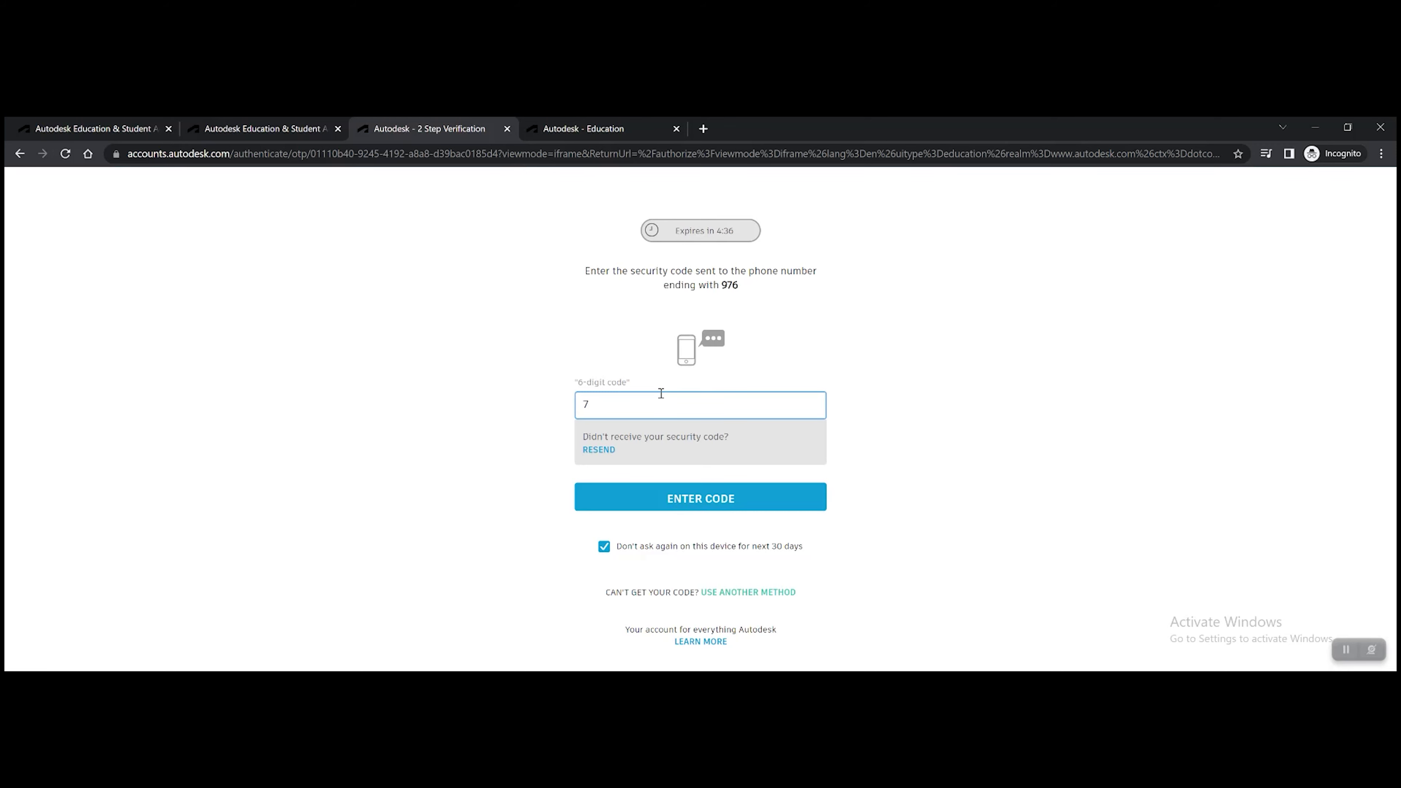
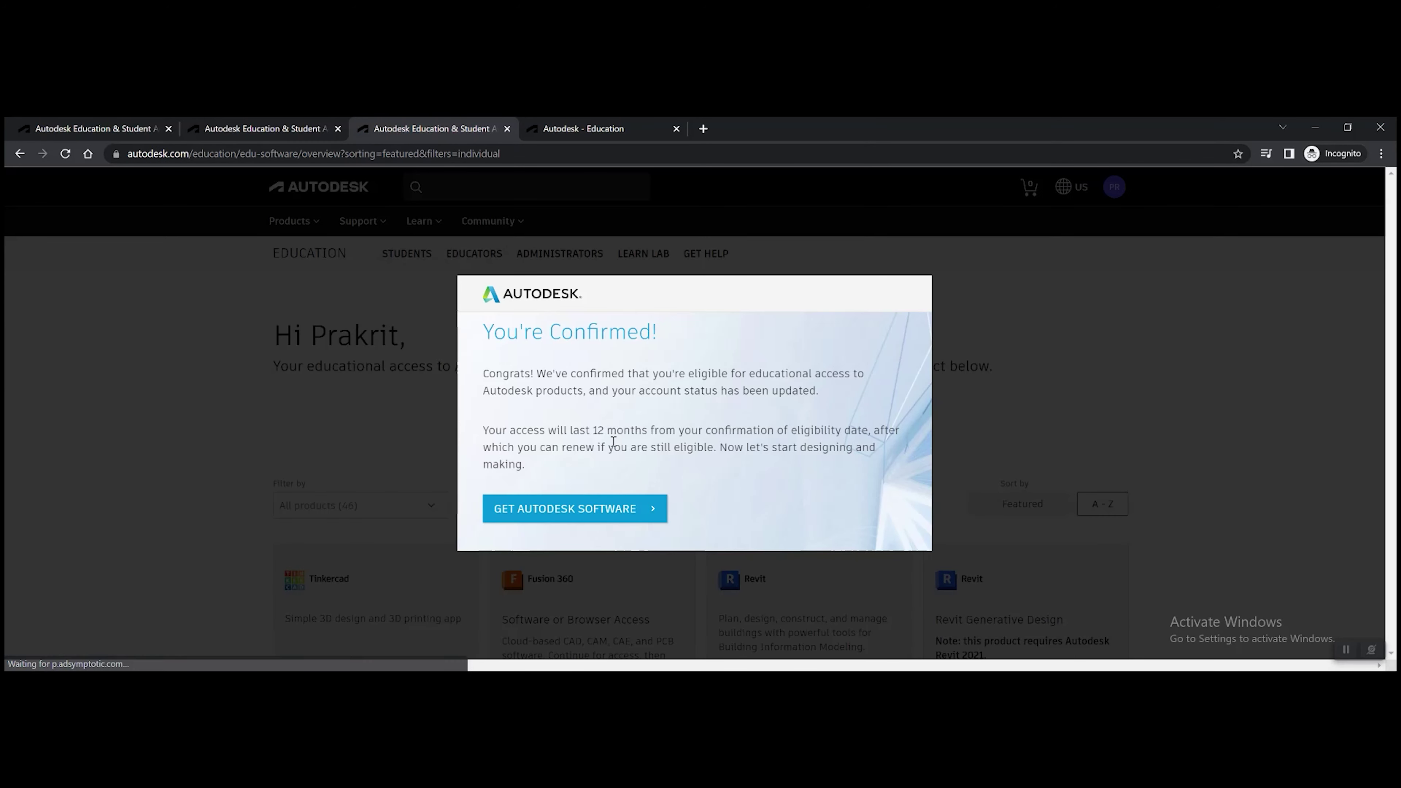
# Dismiss the confirmation and download the Fusion 360 client via Get product > ACCESS
pyautogui.click(640, 512)
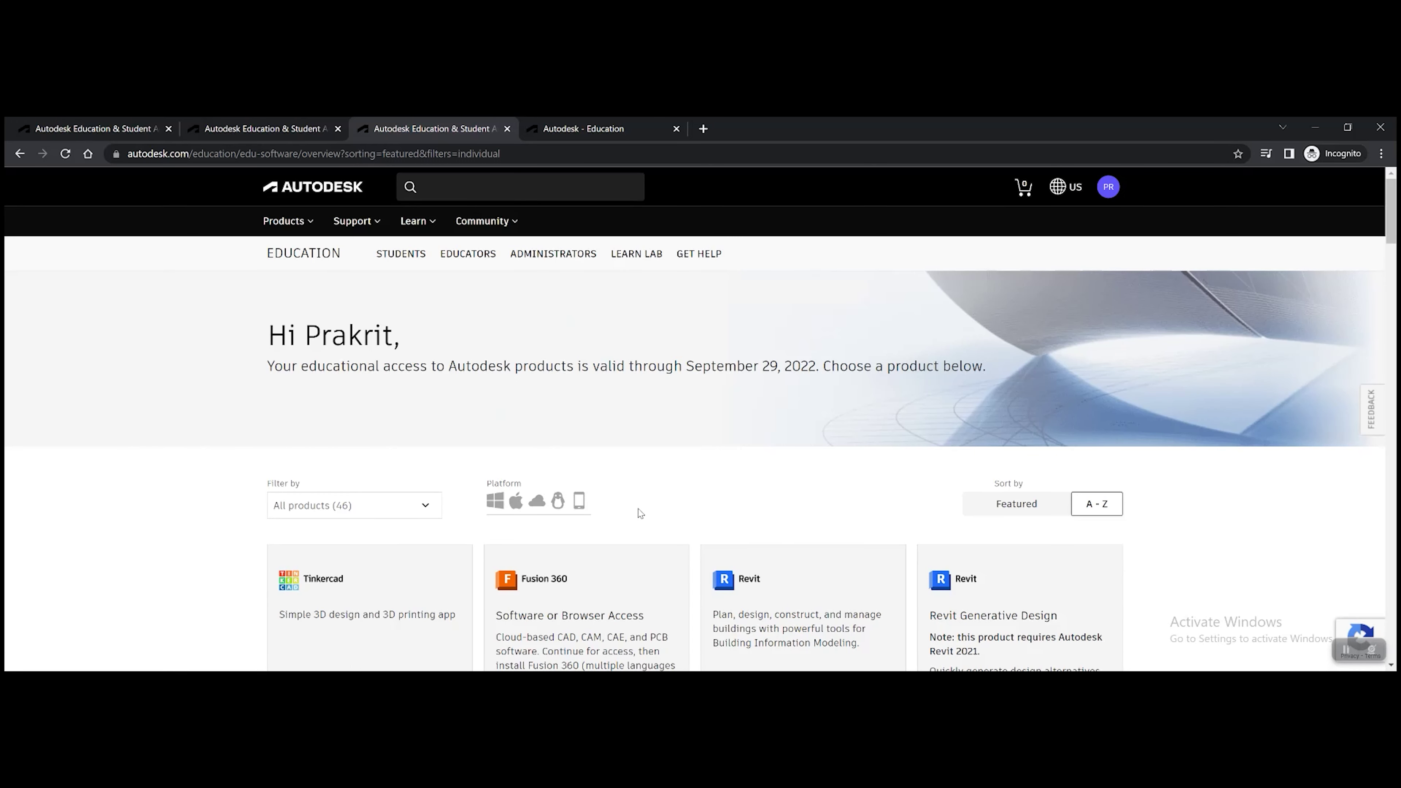
pyautogui.scroll(-3, 640, 511)
pyautogui.click(598, 641)
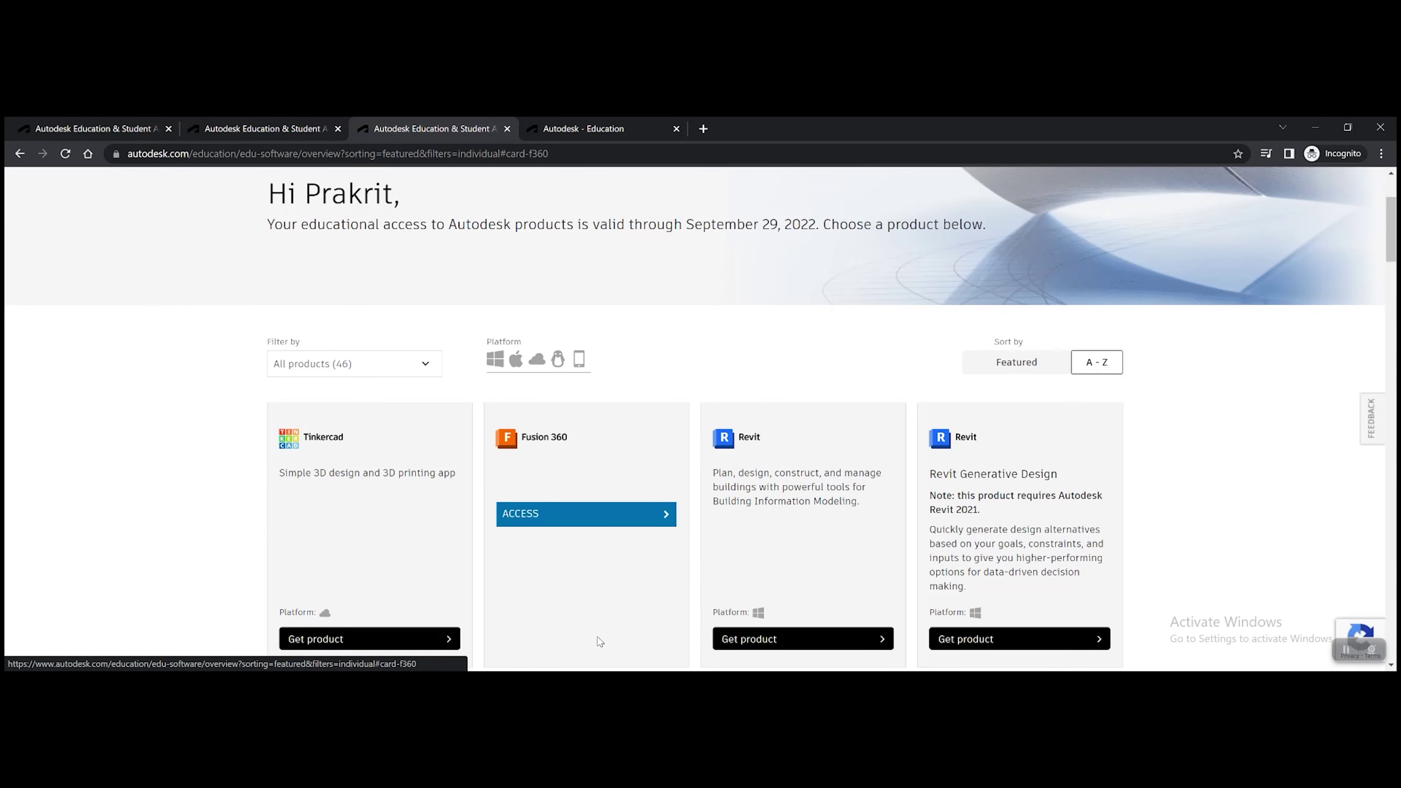
pyautogui.click(610, 522)
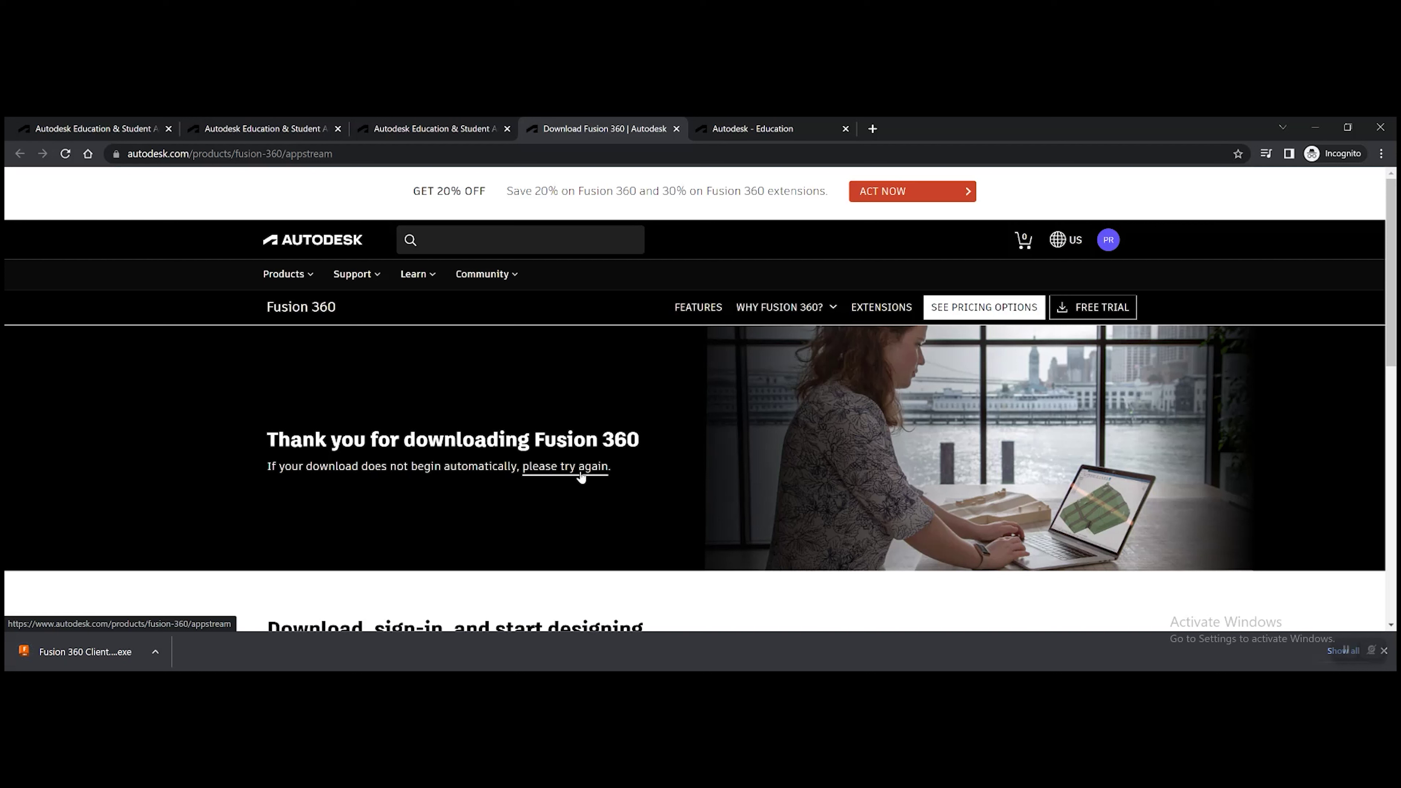
# Run the downloaded Fusion 360 installer and start the already installed version
pyautogui.click(155, 651)
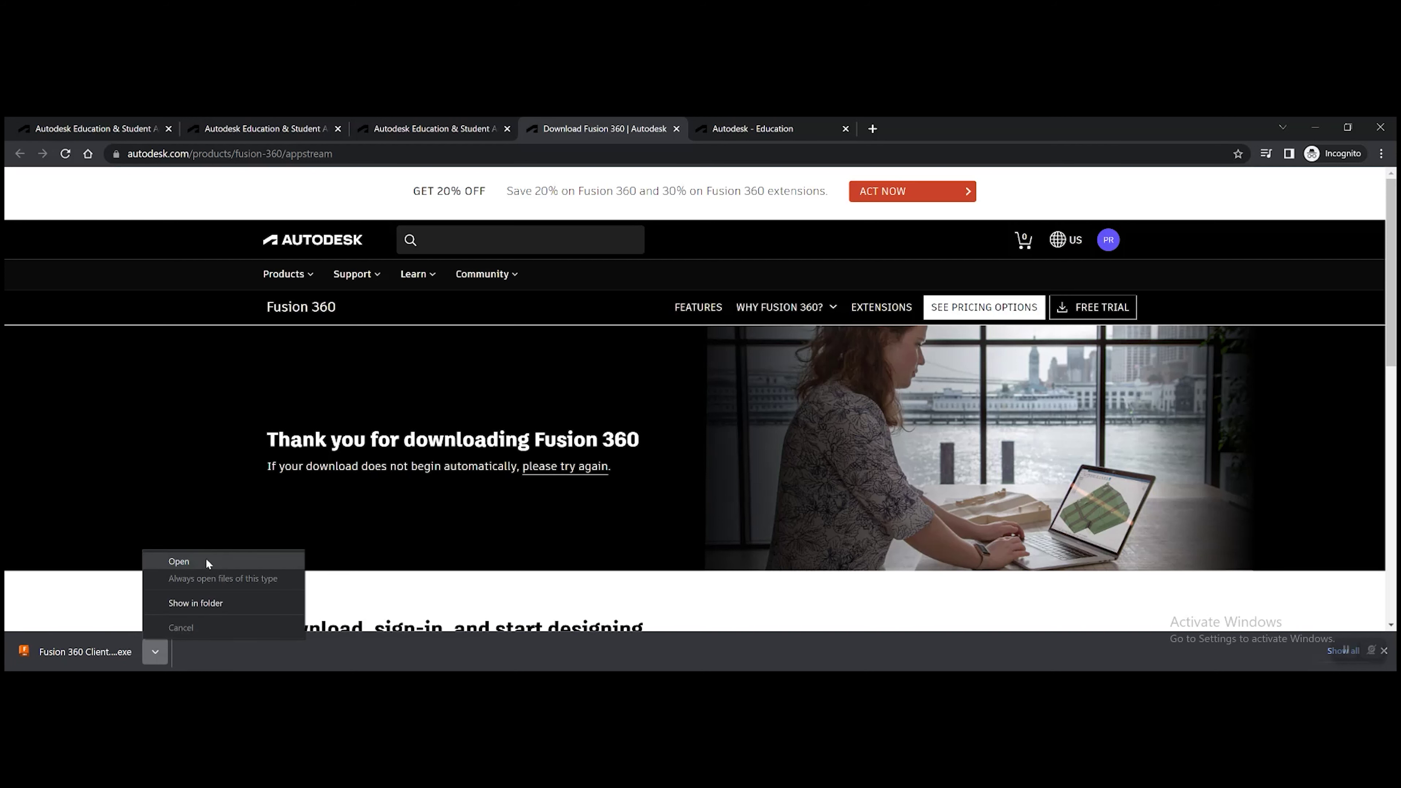
pyautogui.click(206, 560)
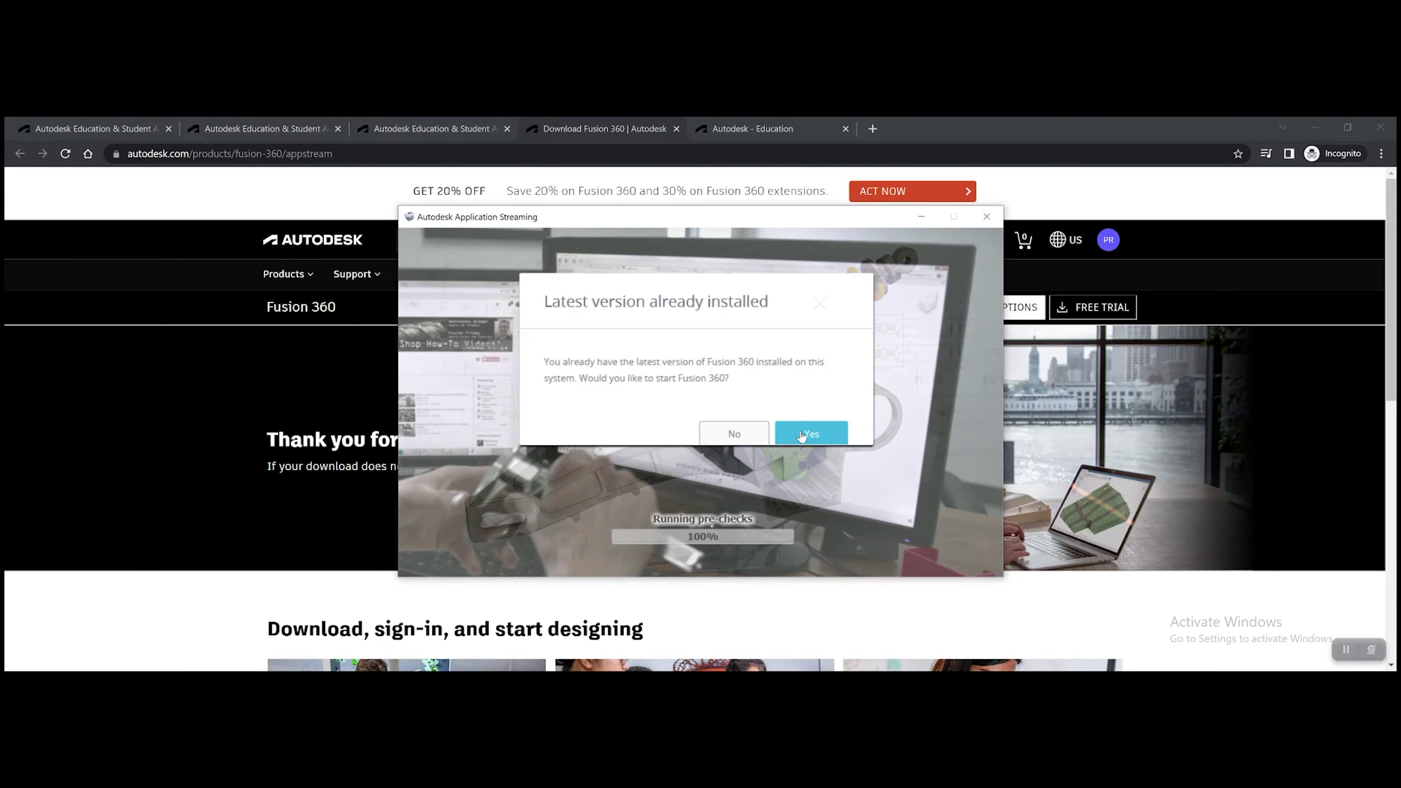
pyautogui.click(801, 431)
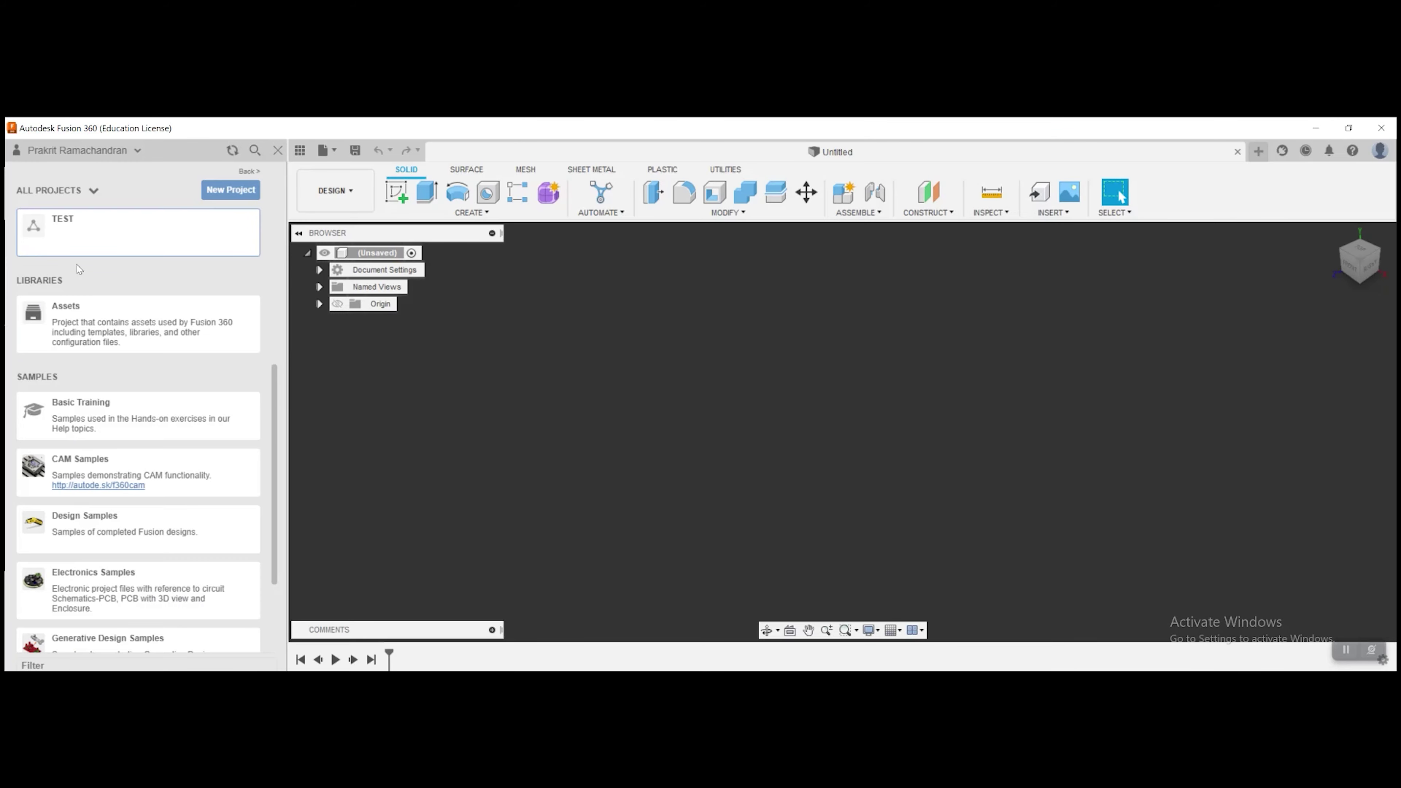
# Create a new project called 'Demo' in the Data Panel and open it
pyautogui.click(219, 198)
pyautogui.write('Demo')
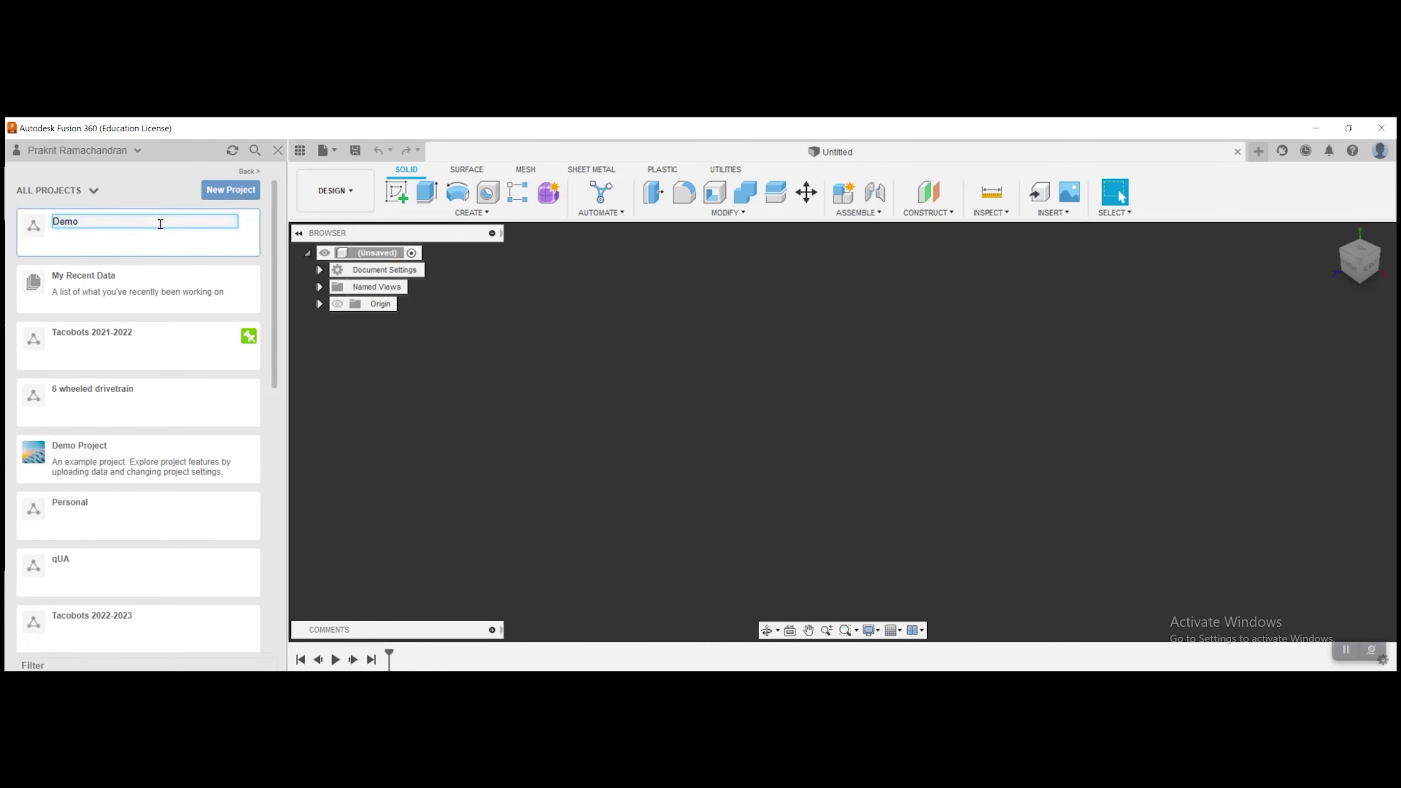
pyautogui.press('Return')
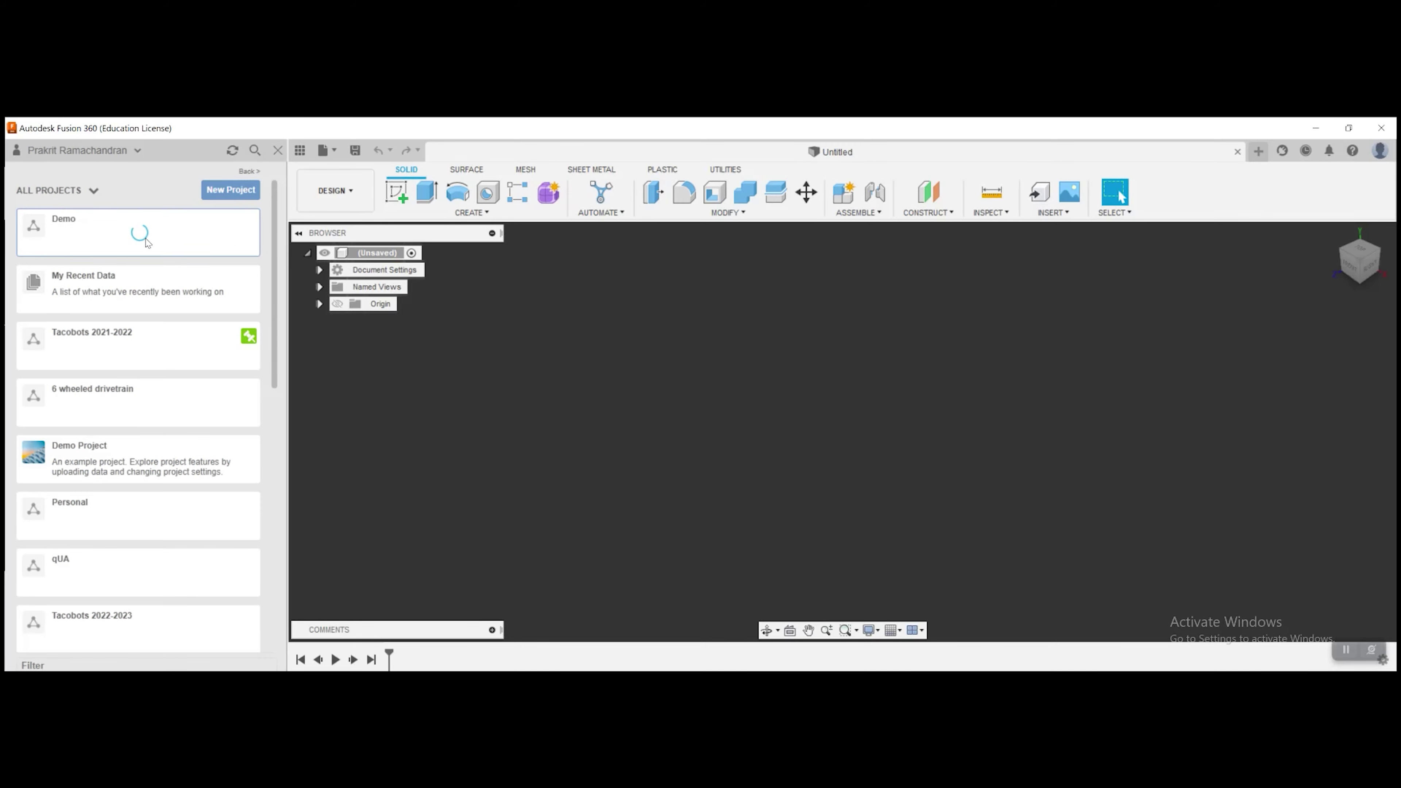
pyautogui.click(96, 233)
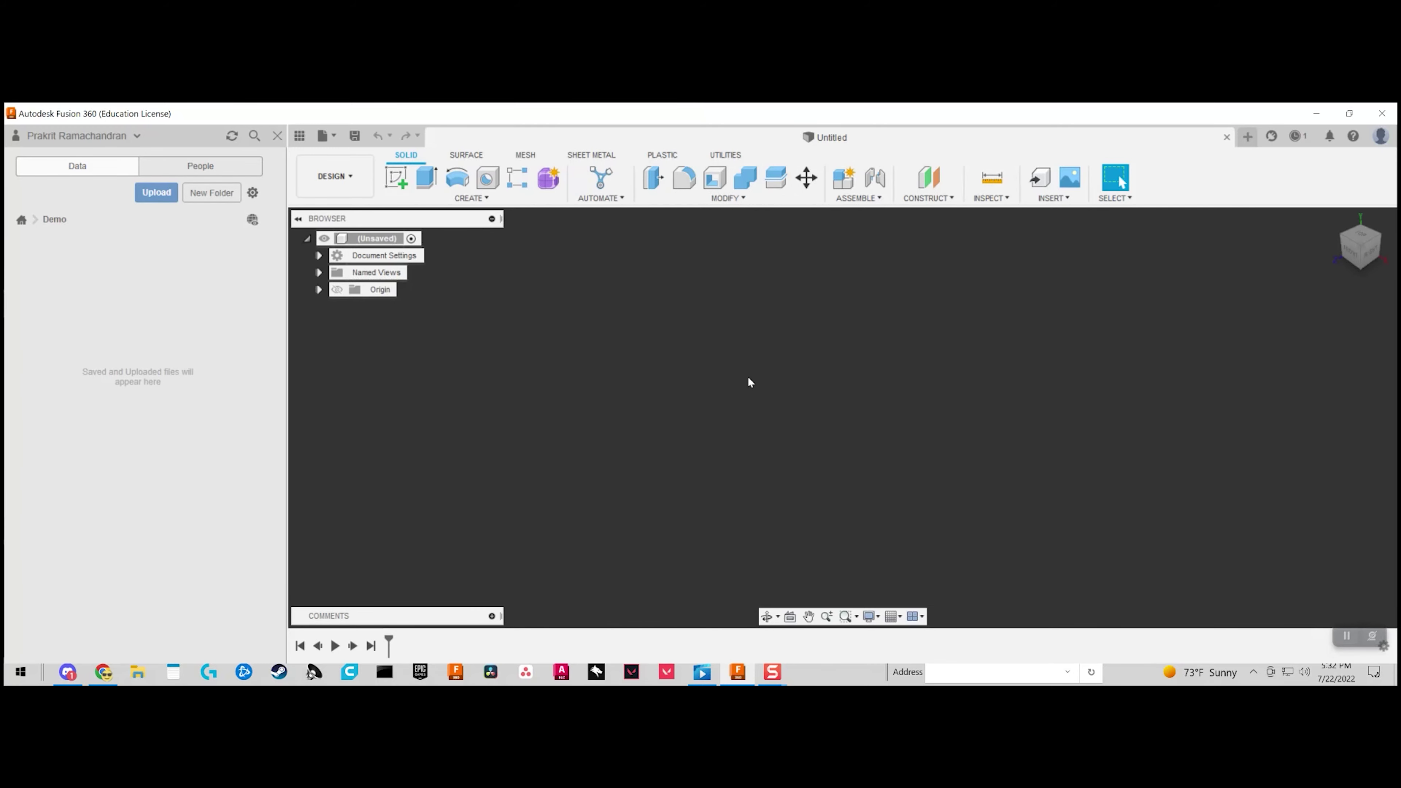
# Save the untitled design as 'Test 1'
pyautogui.hotkey('ctrl', 's')
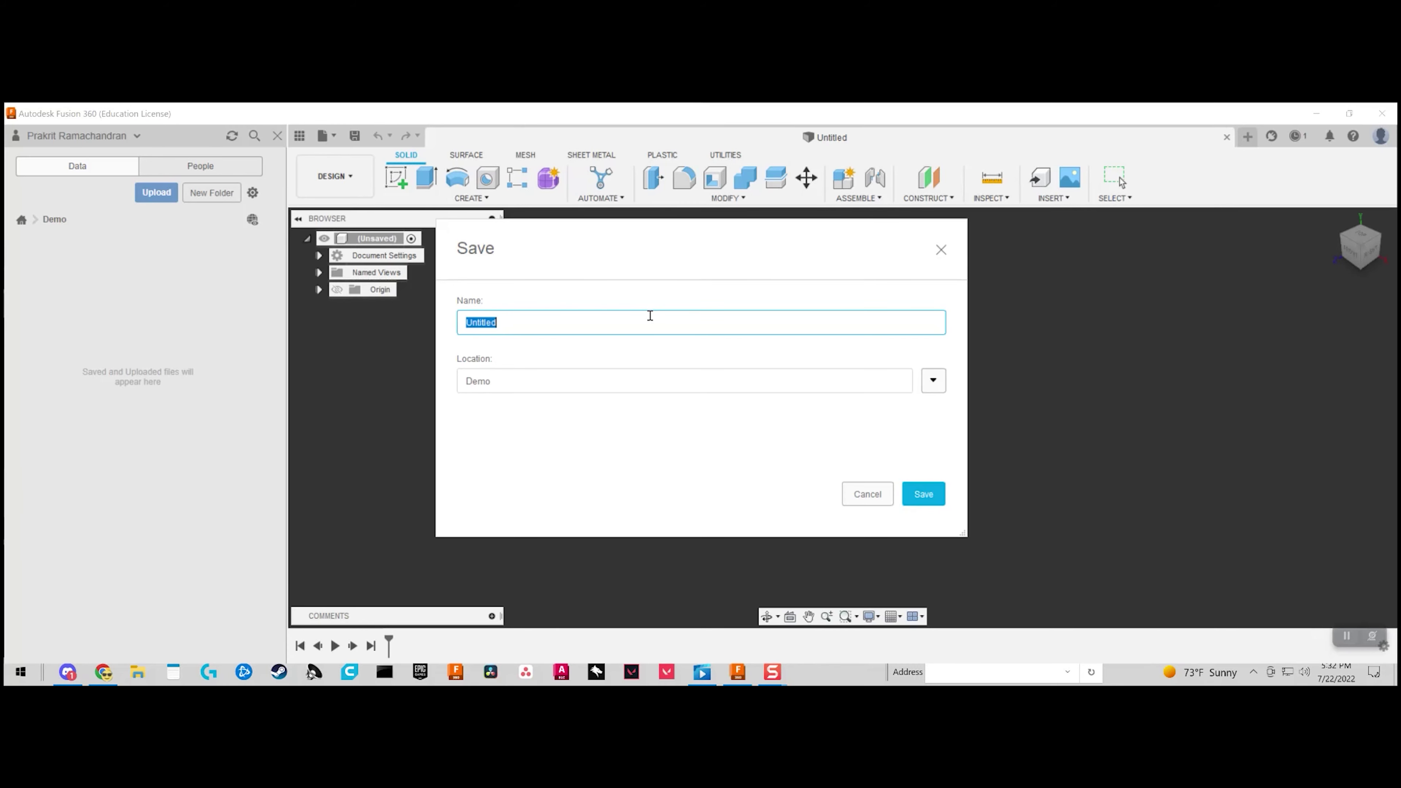
pyautogui.write('Test 1')
pyautogui.press('Return')
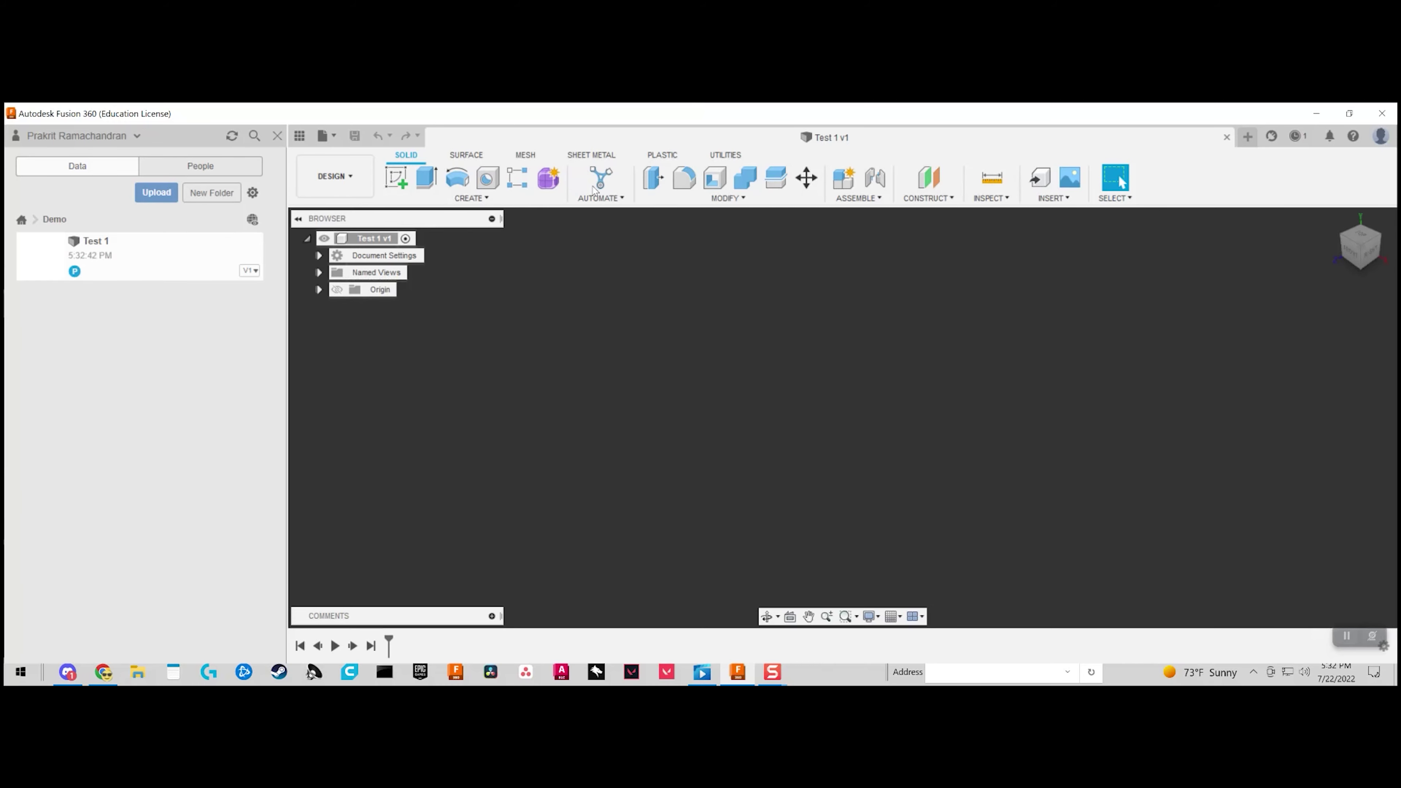
# Start another new design and save it as 'Test 2'
pyautogui.click(1248, 136)
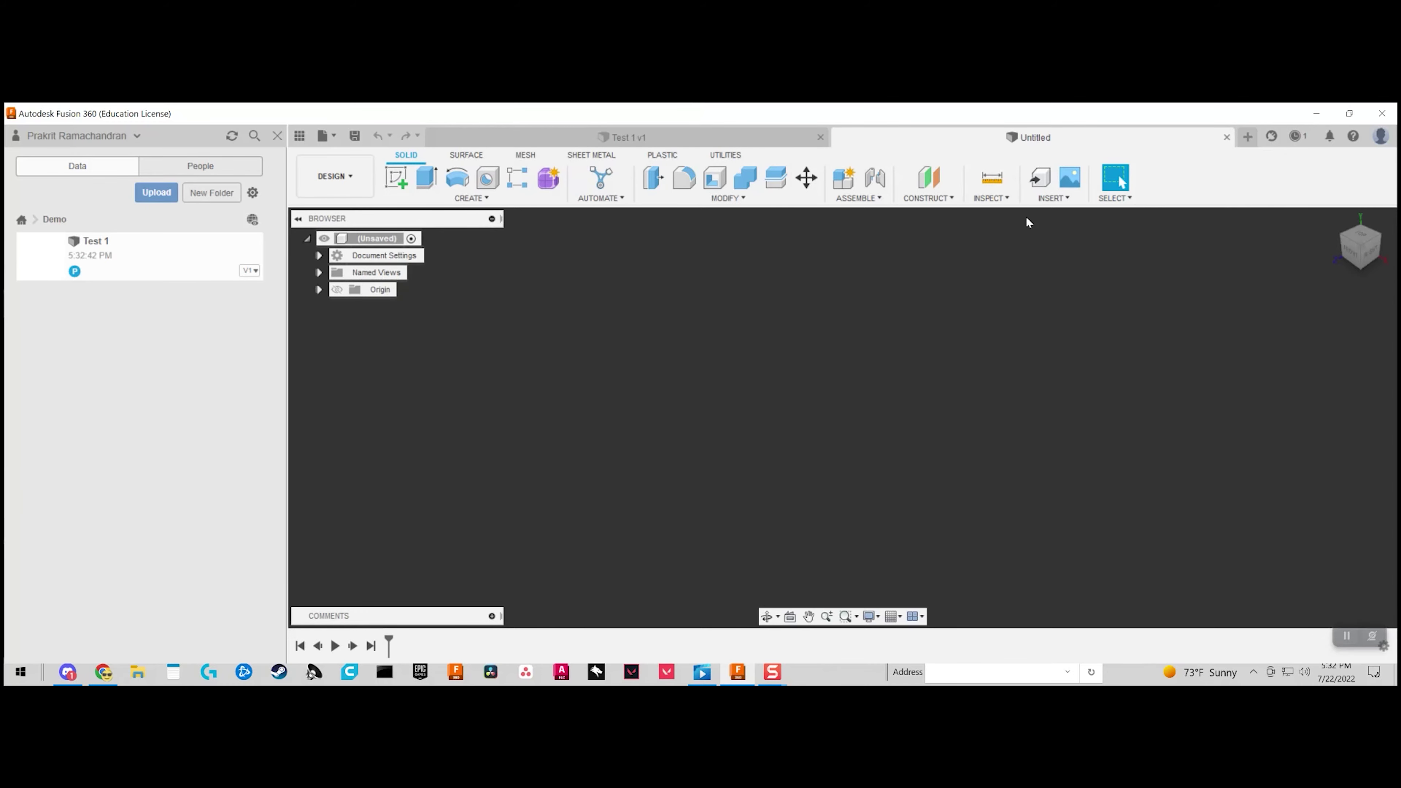
pyautogui.hotkey('ctrl', 's')
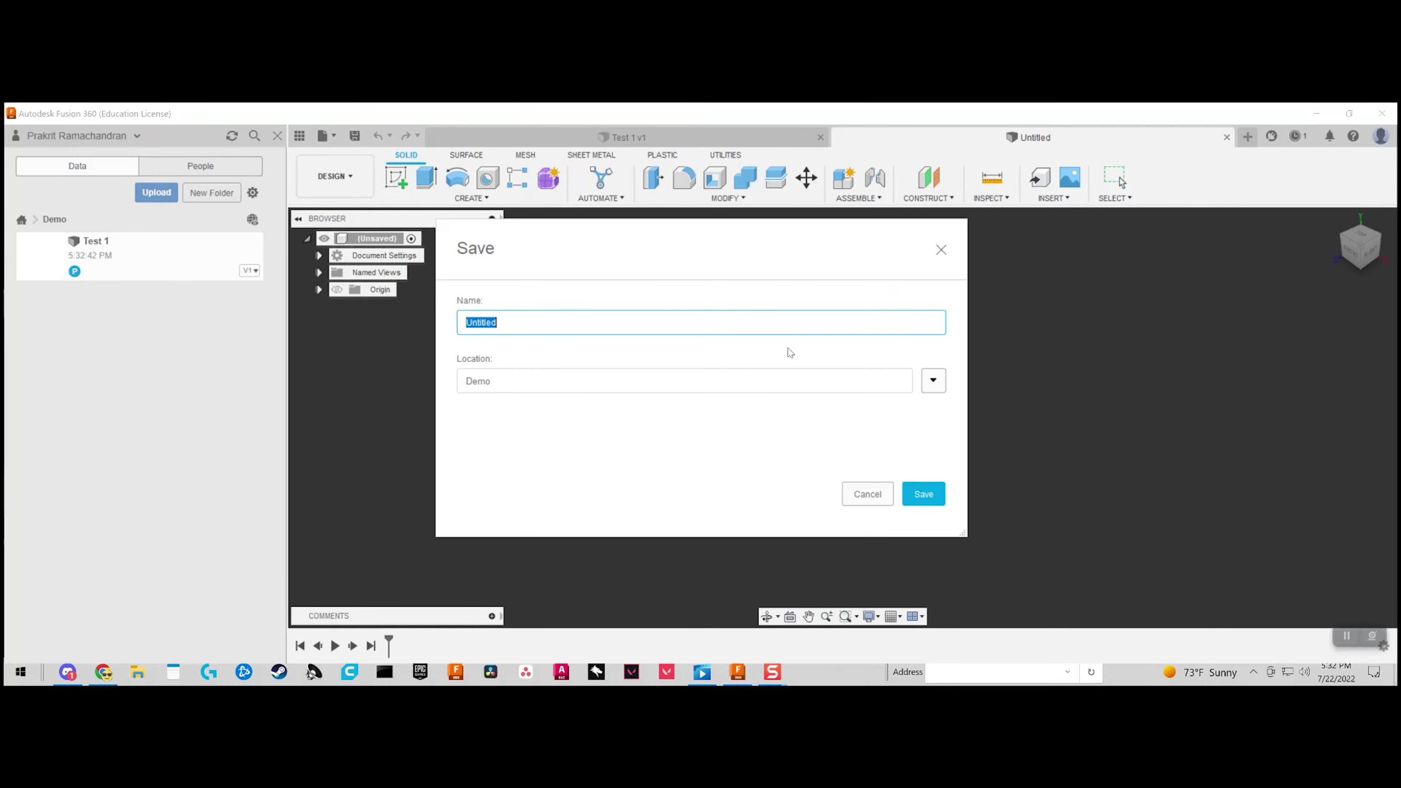
pyautogui.write('Test 2')
pyautogui.press('Return')
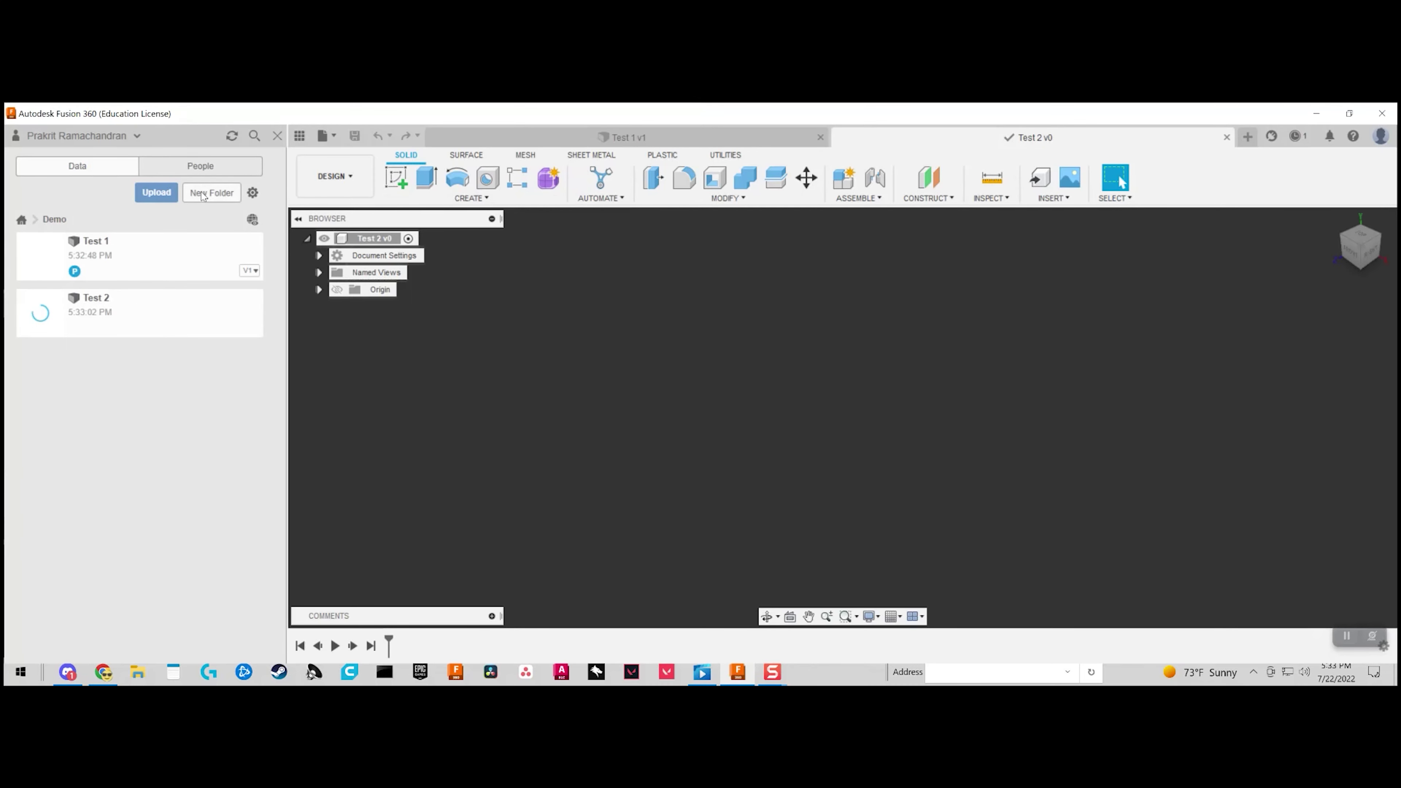
# Add a New Folder to the Demo project and bring Fusion 360 back to the front
pyautogui.click(205, 193)
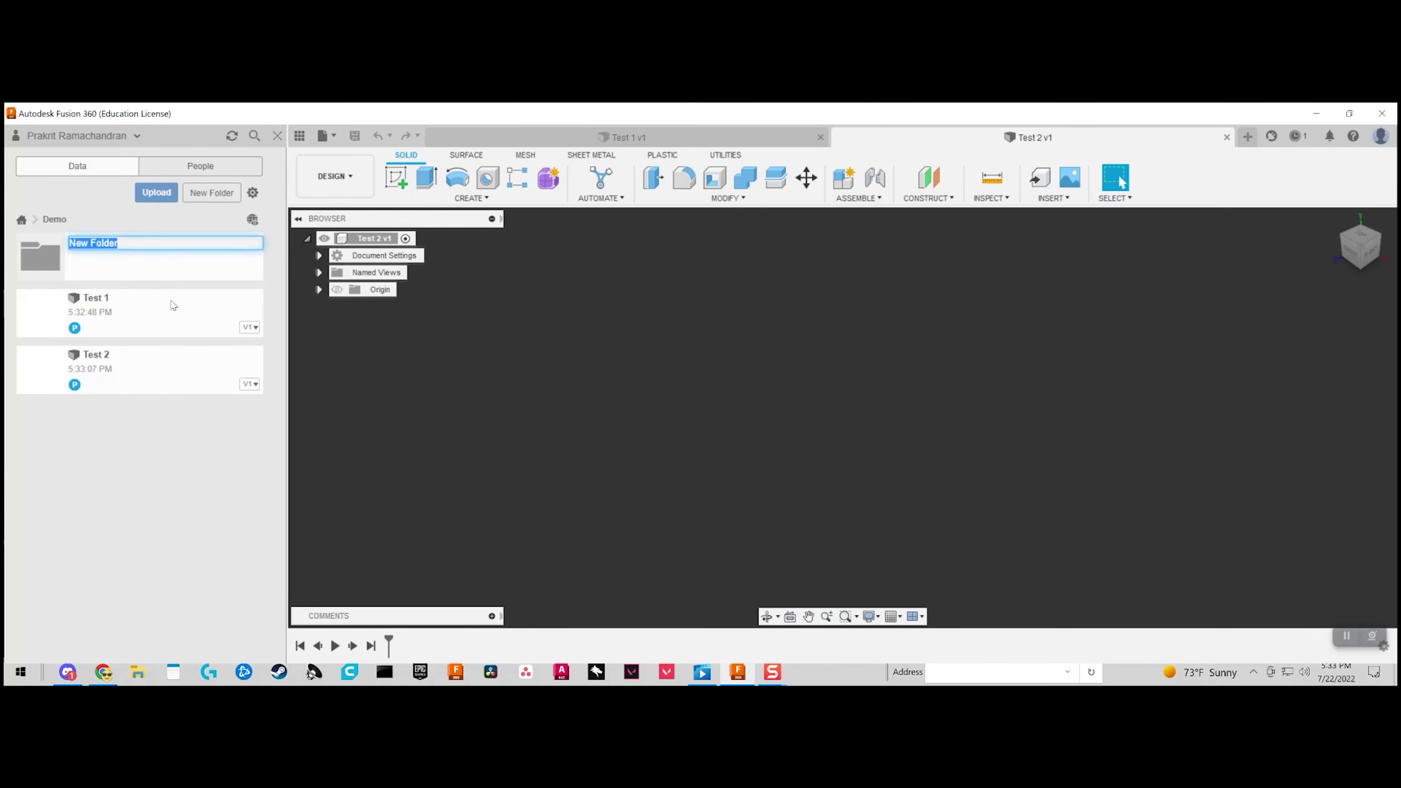
pyautogui.click(203, 330)
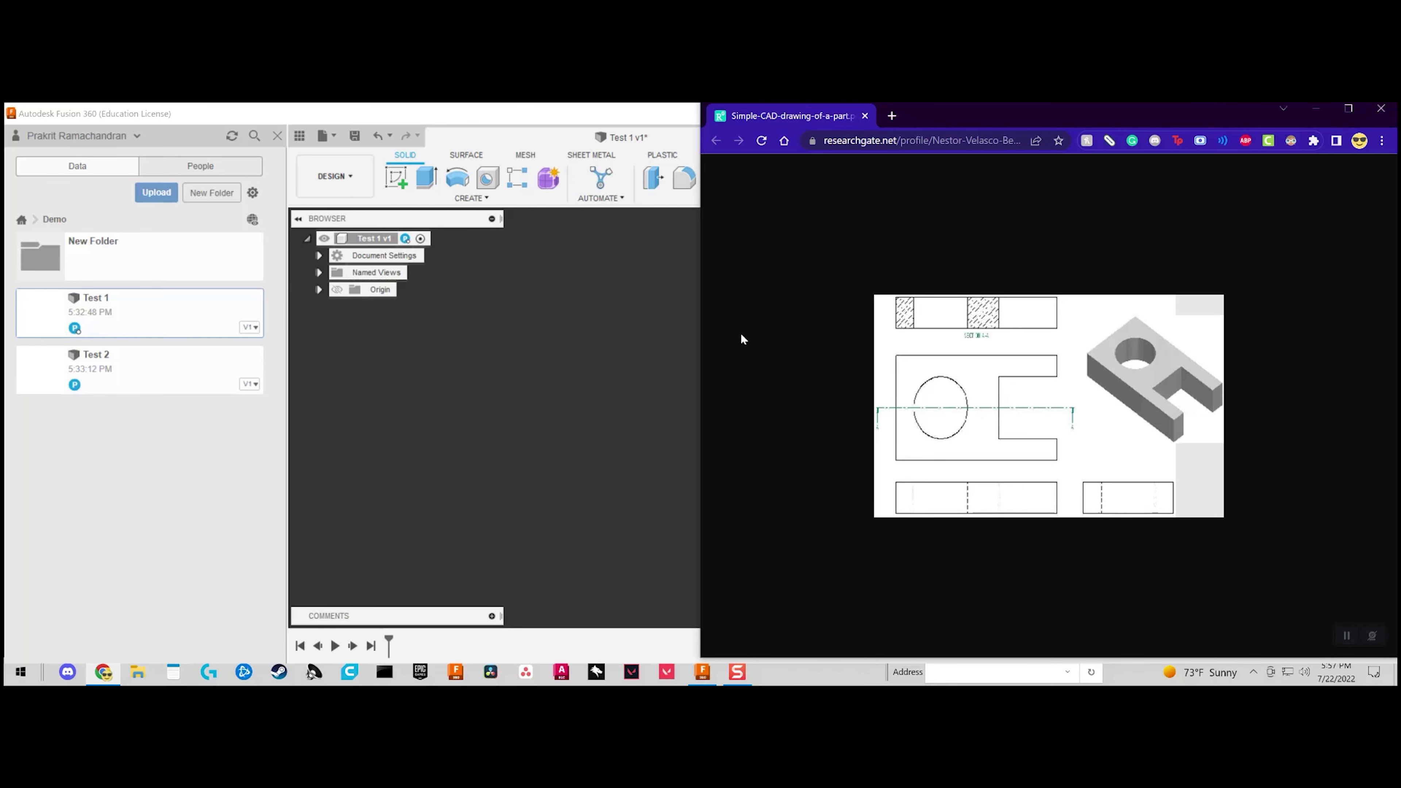
pyautogui.click(614, 346)
pyautogui.click(386, 174)
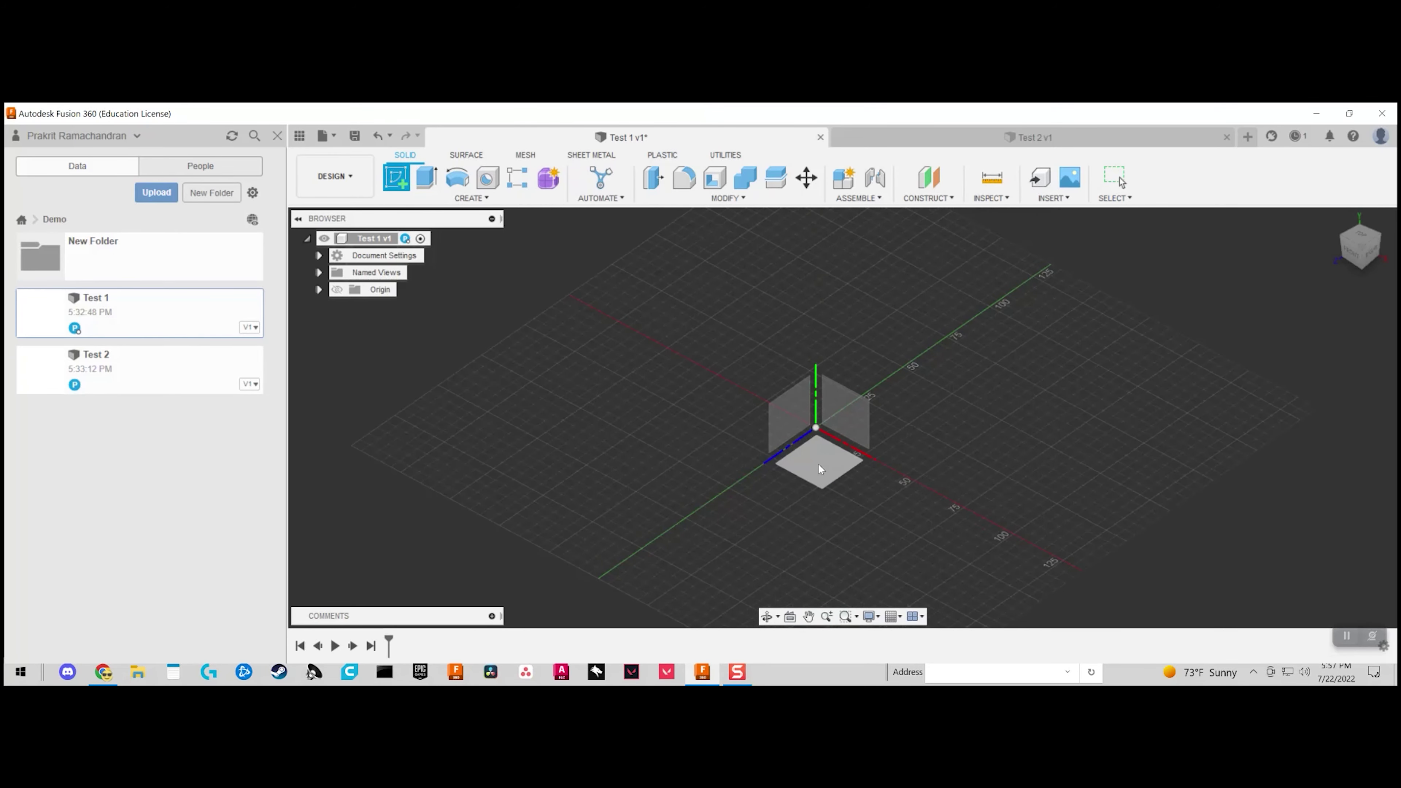
# Start a sketch on the XY plane and draw a 50 × 100 rectangle from the origin
pyautogui.click(318, 290)
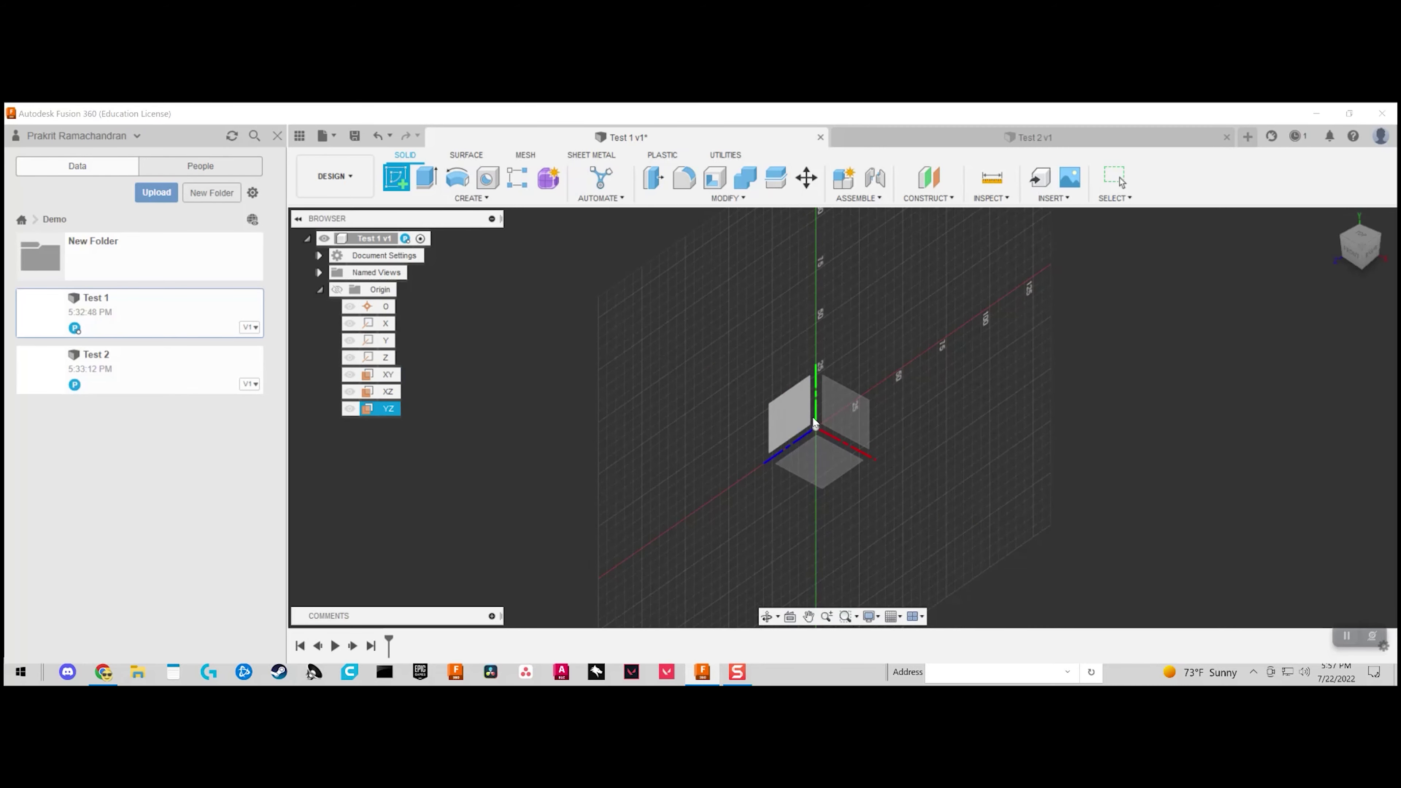
pyautogui.click(837, 412)
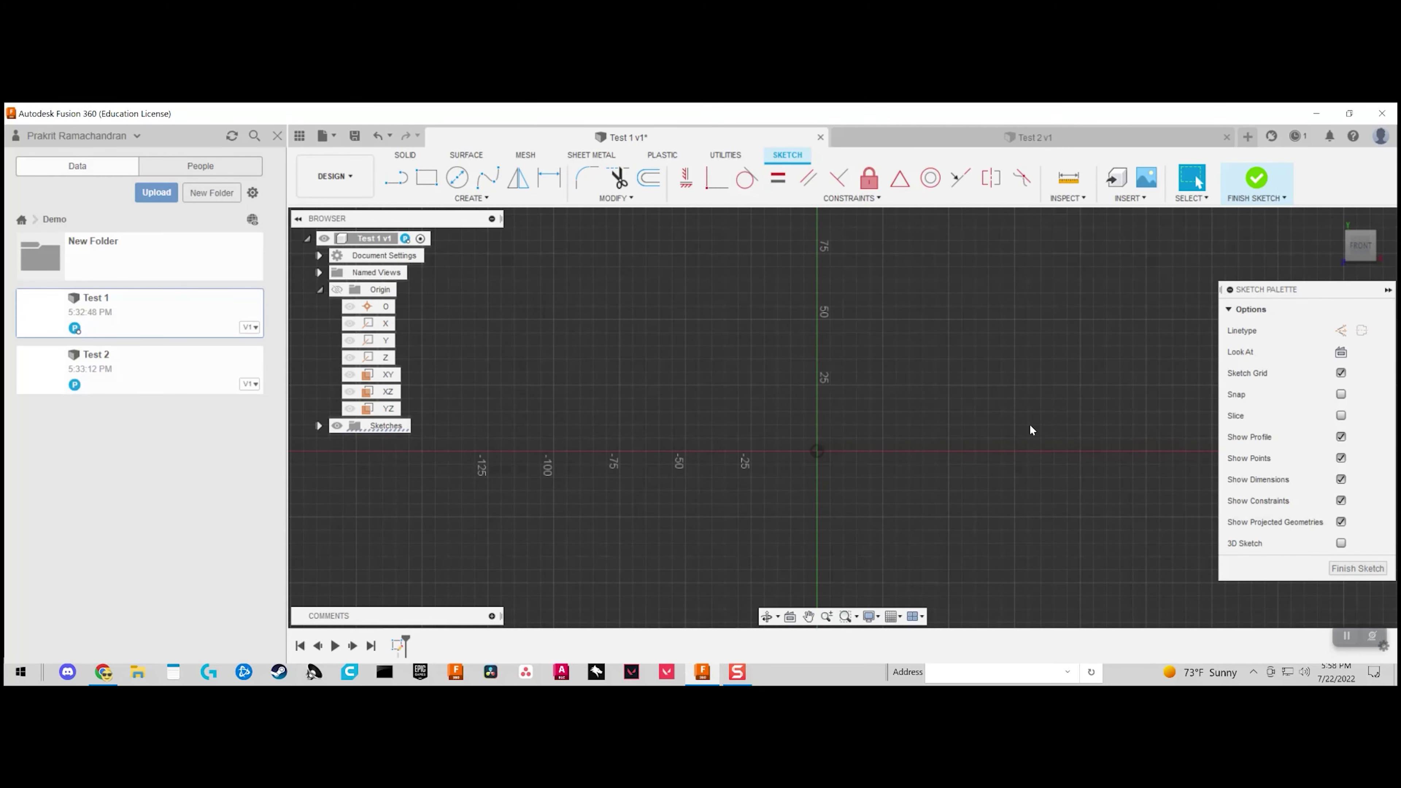
pyautogui.click(425, 180)
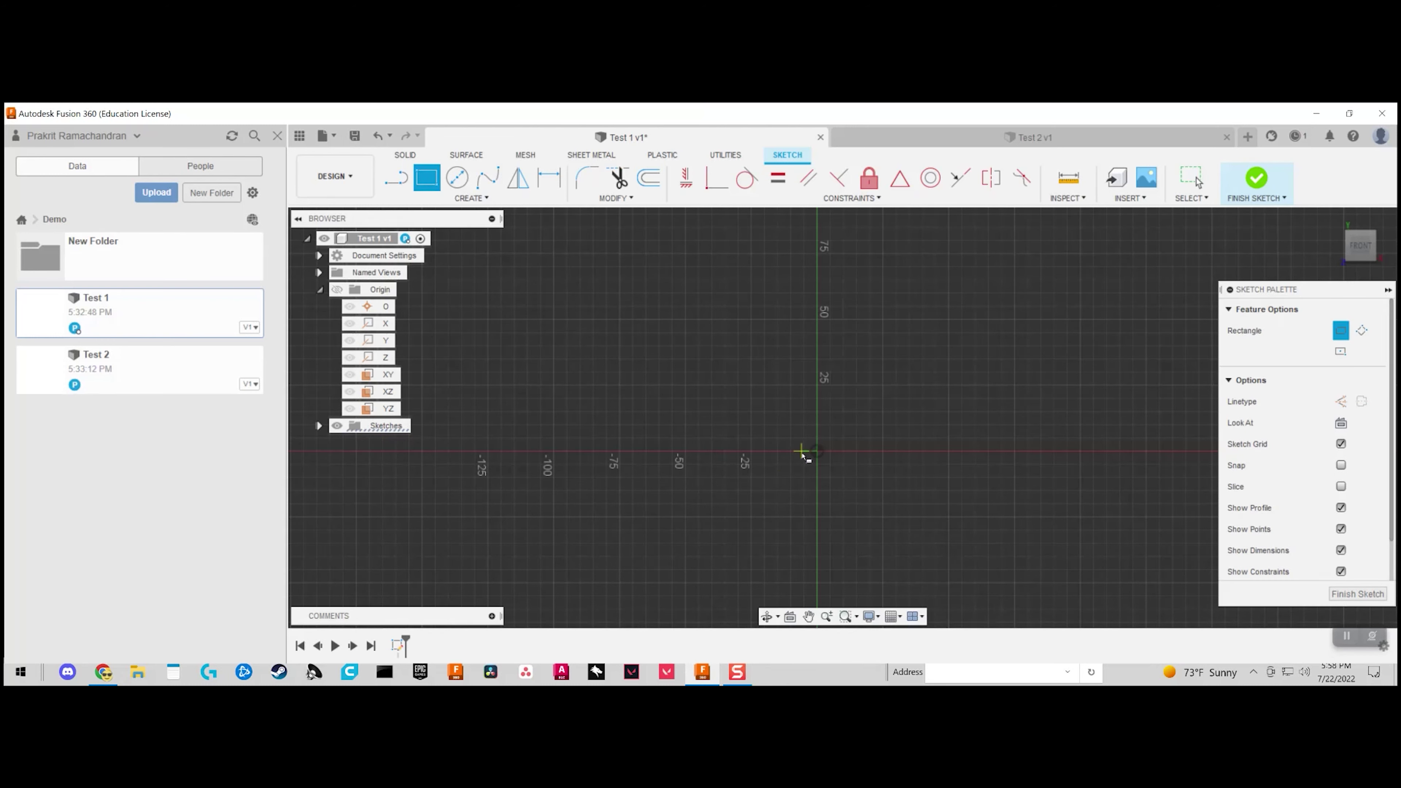
pyautogui.click(818, 451)
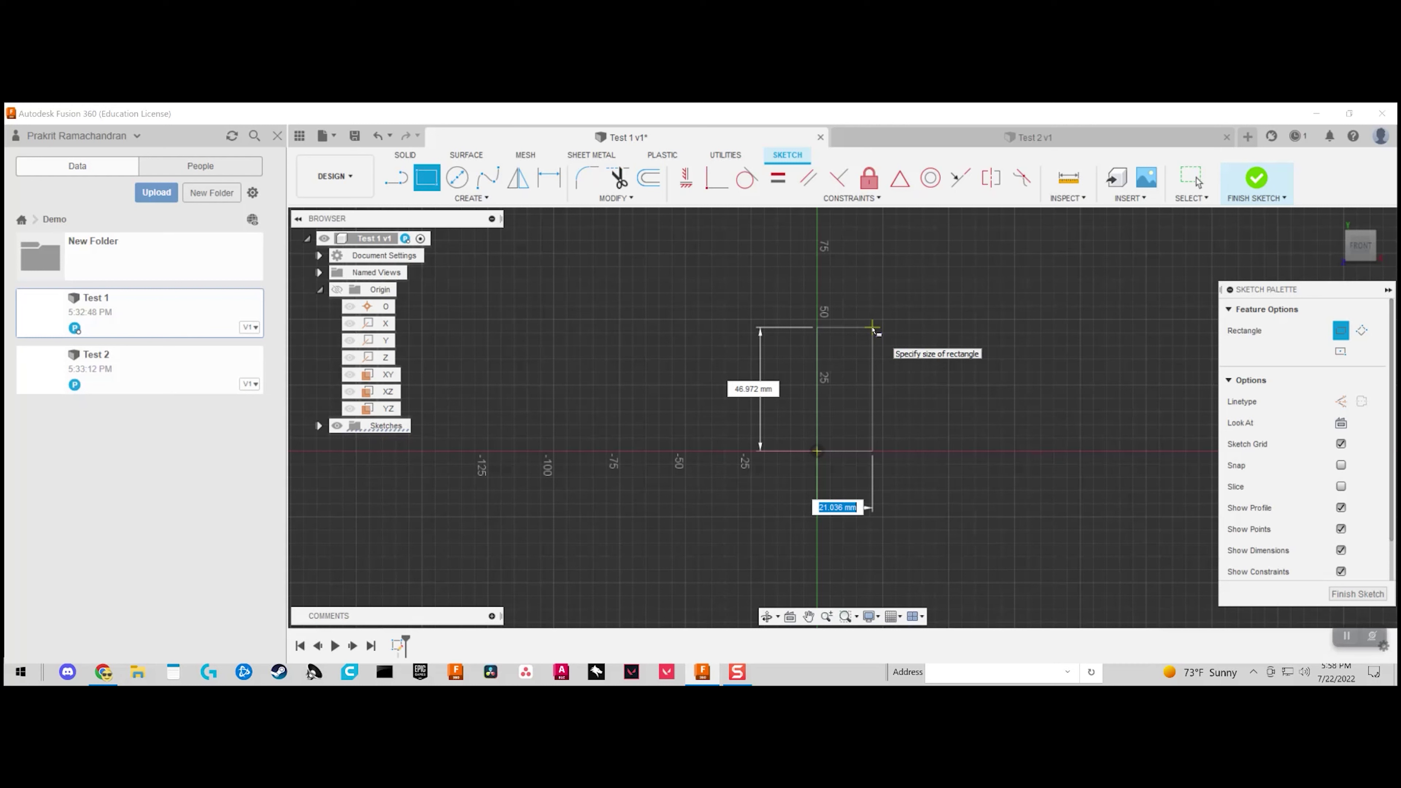
pyautogui.write('50')
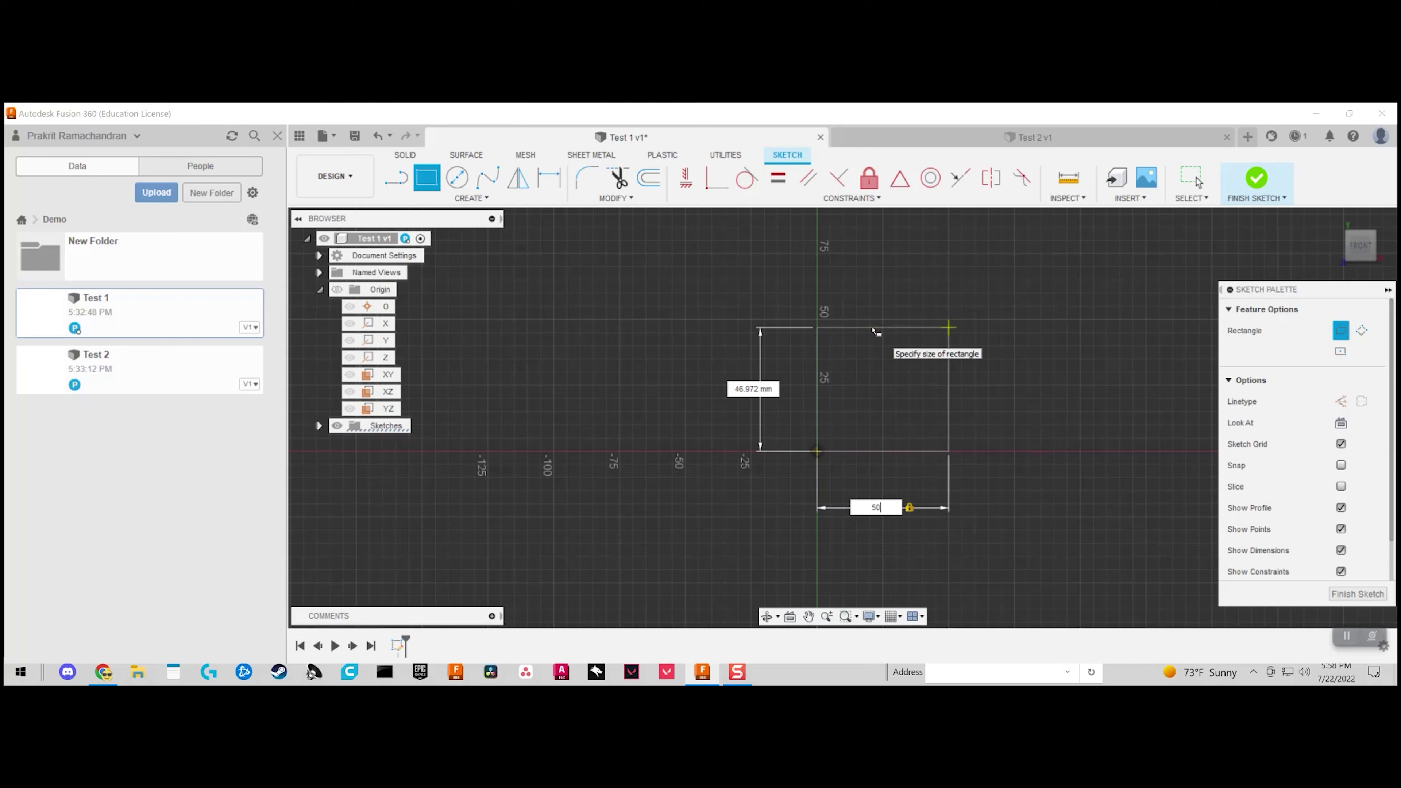
pyautogui.press('Tab')
pyautogui.write('100')
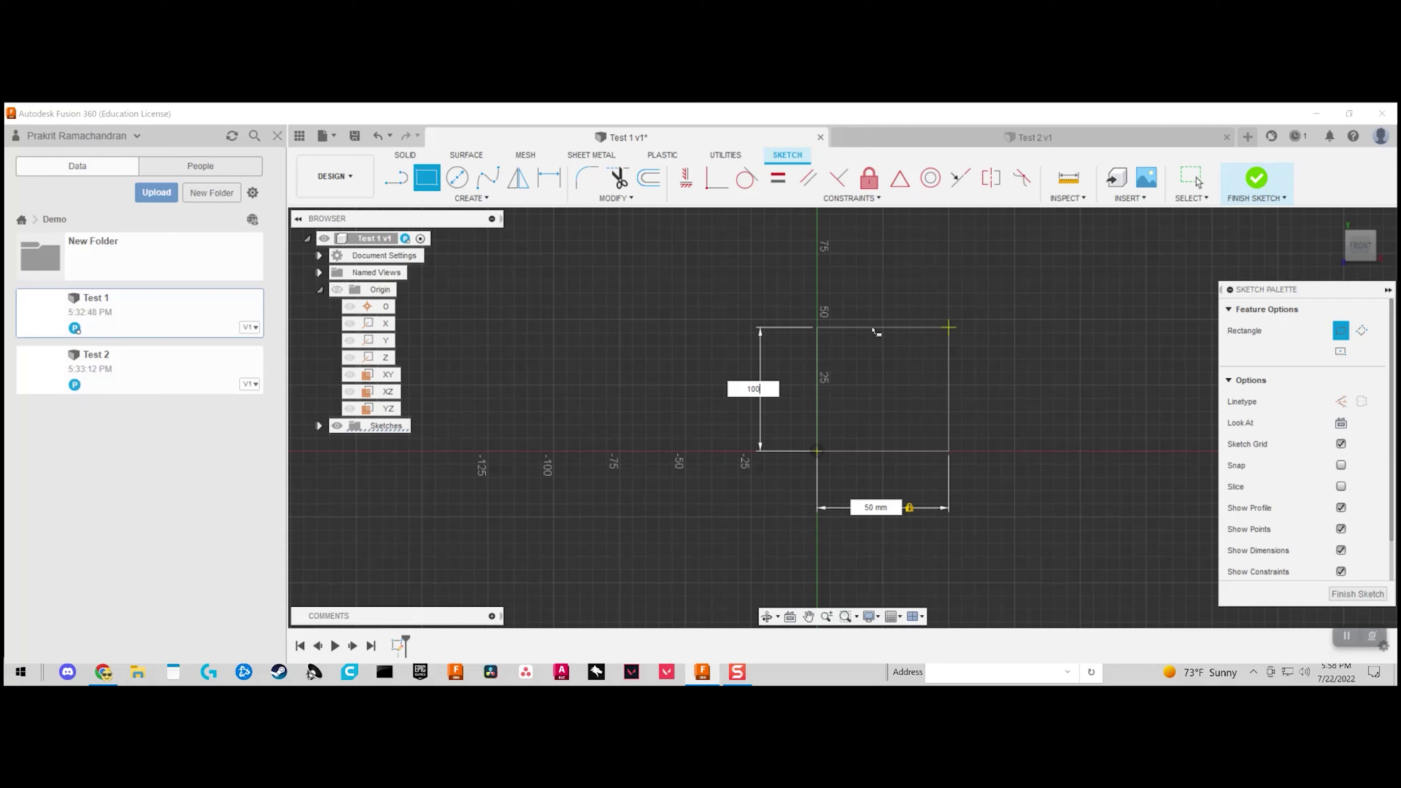
pyautogui.press('Return')
pyautogui.press('Escape')
pyautogui.scroll(-5, 815, 519)
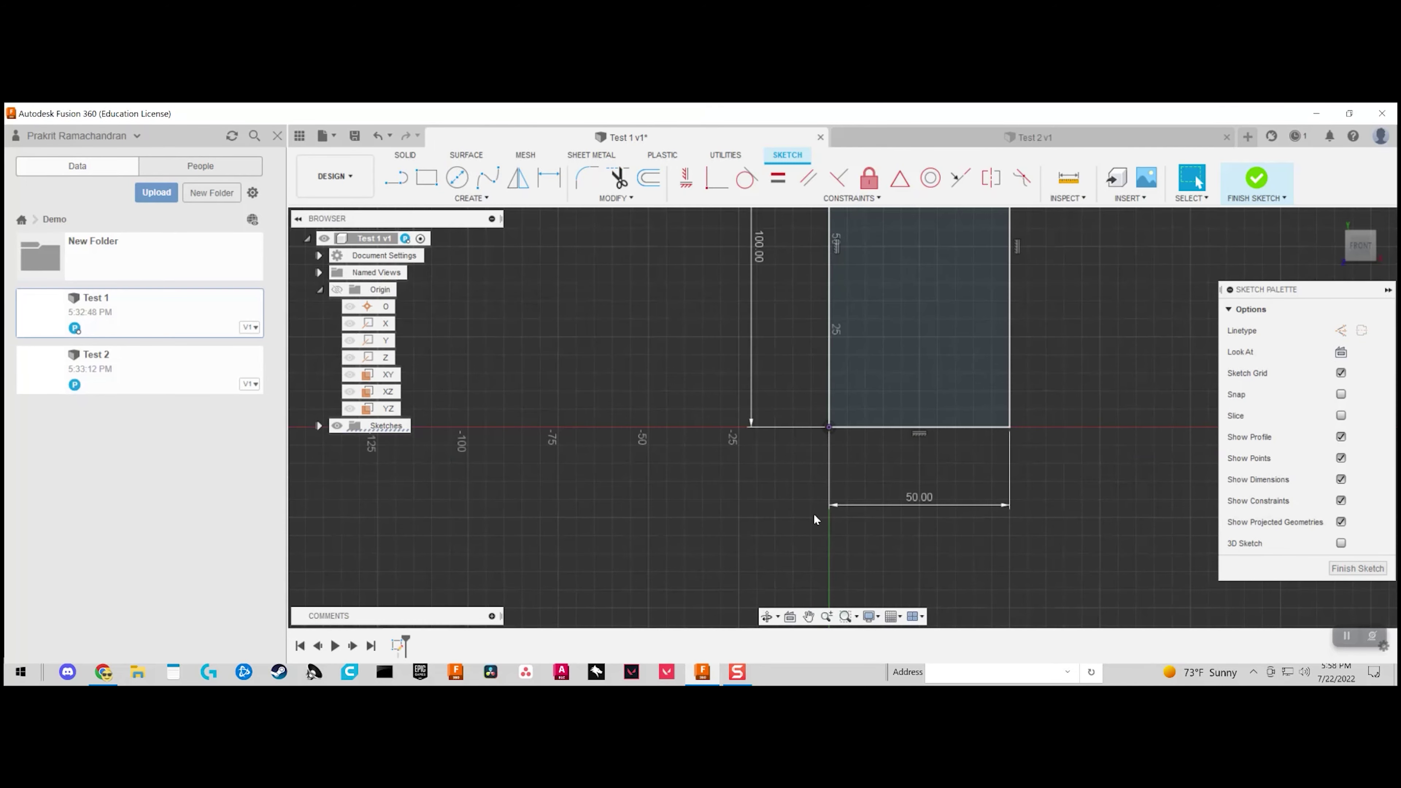
pyautogui.scroll(3, 852, 429)
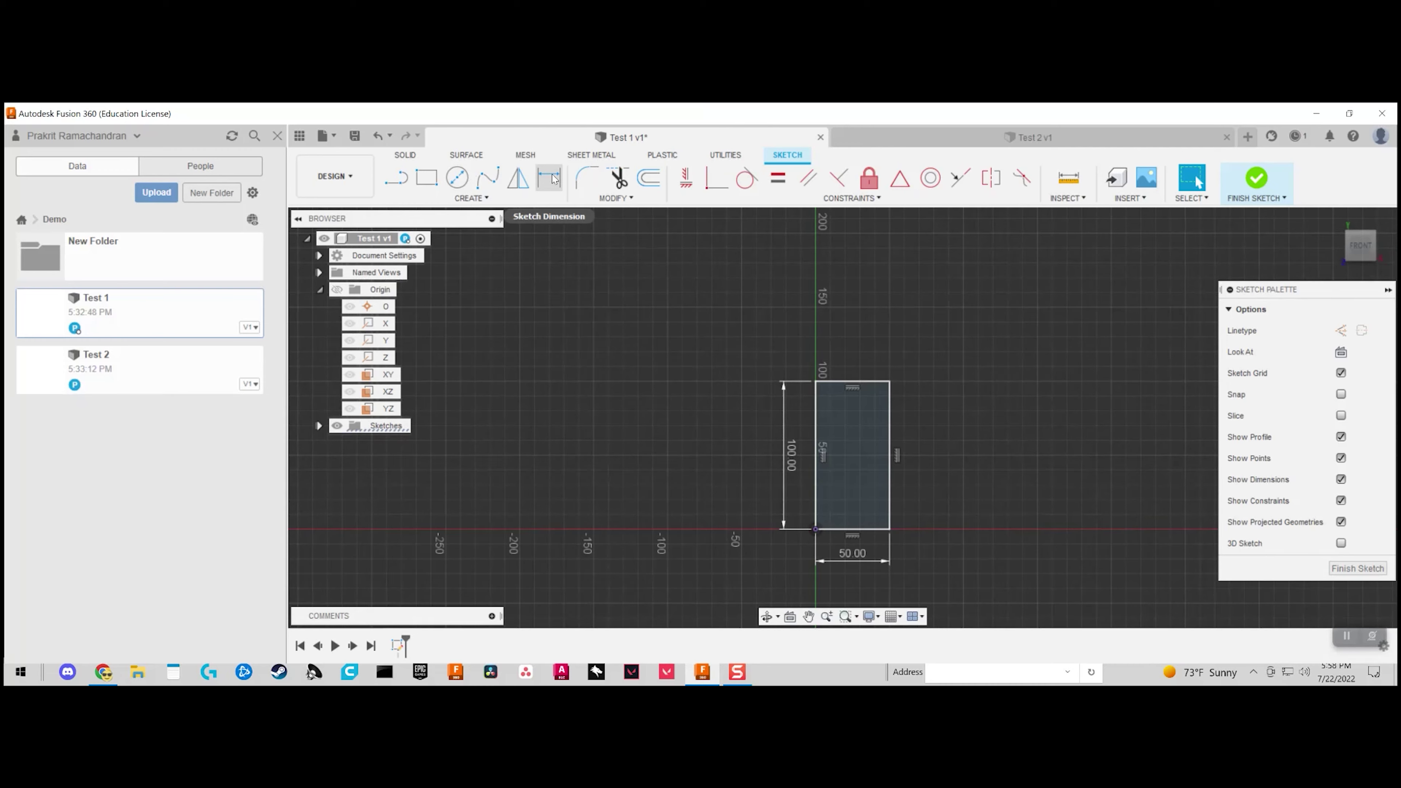
# Delete the 100.00 and 50.00 dimensions and stretch the rectangle from its top-right corner
pyautogui.rightClick(782, 432)
pyautogui.click(739, 409)
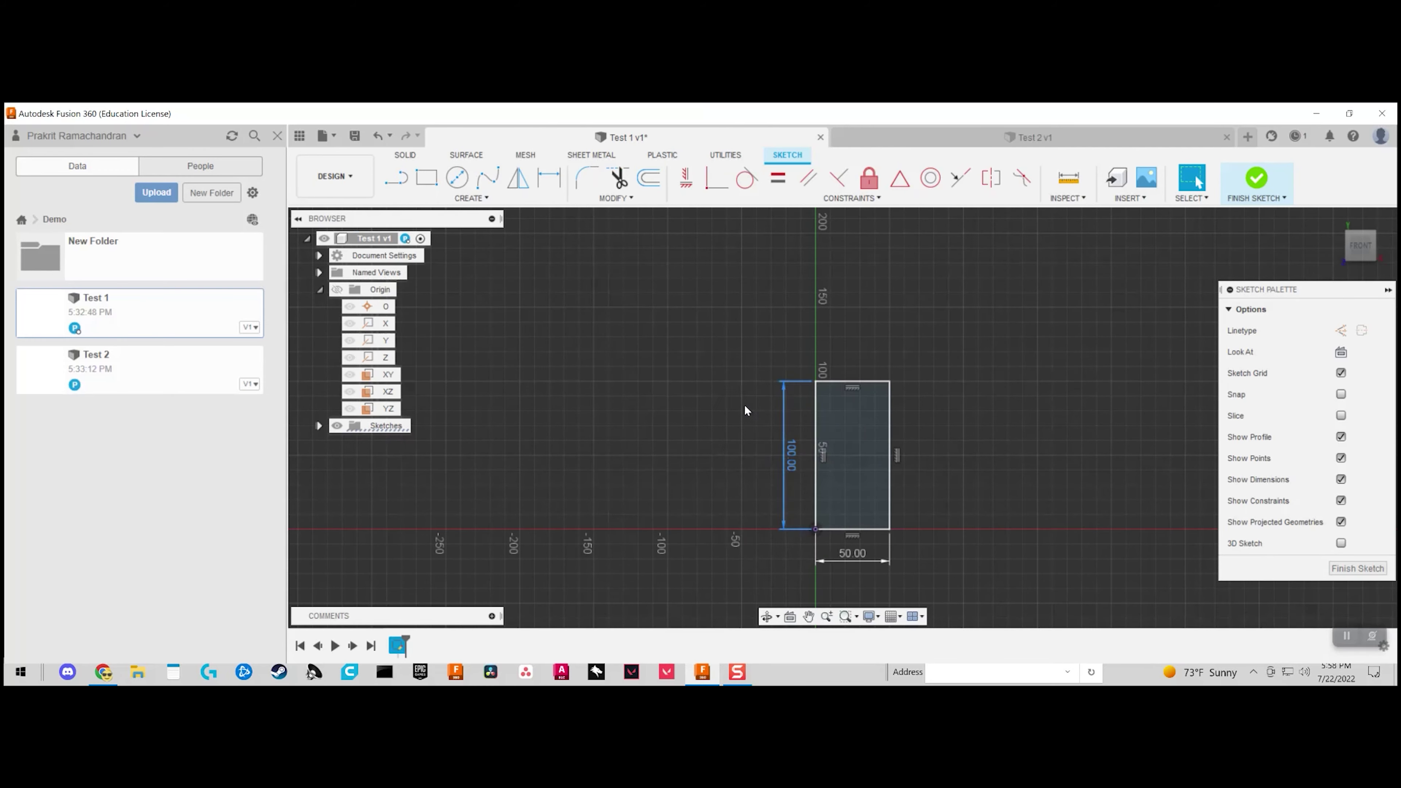
pyautogui.rightClick(864, 557)
pyautogui.click(863, 518)
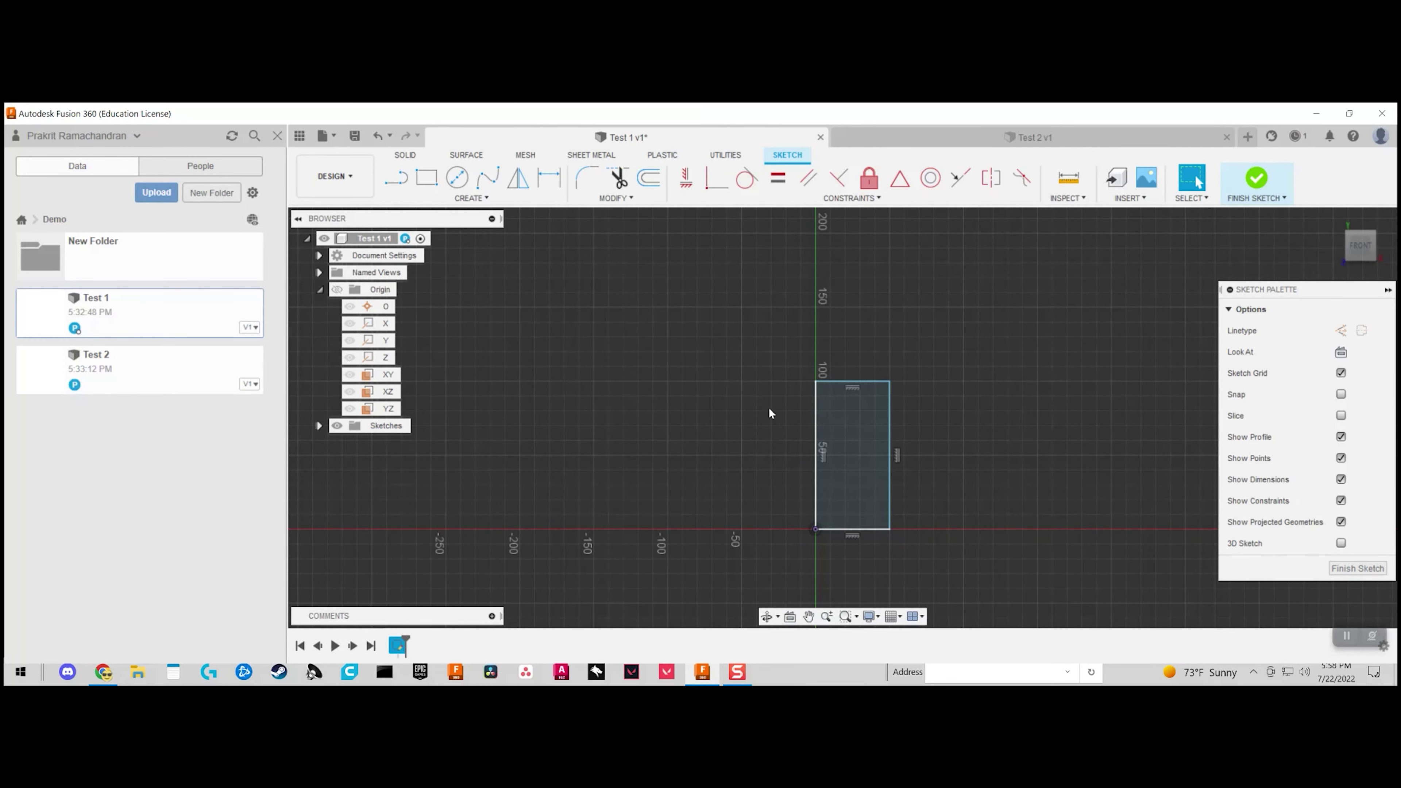
pyautogui.moveTo(889, 381); pyautogui.dragTo(955, 362)
# Re-dimension the rectangle to 100 mm tall and place its width dimension below it
pyautogui.click(546, 179)
pyautogui.scroll(1, 998, 276)
pyautogui.scroll(-1, 918, 459)
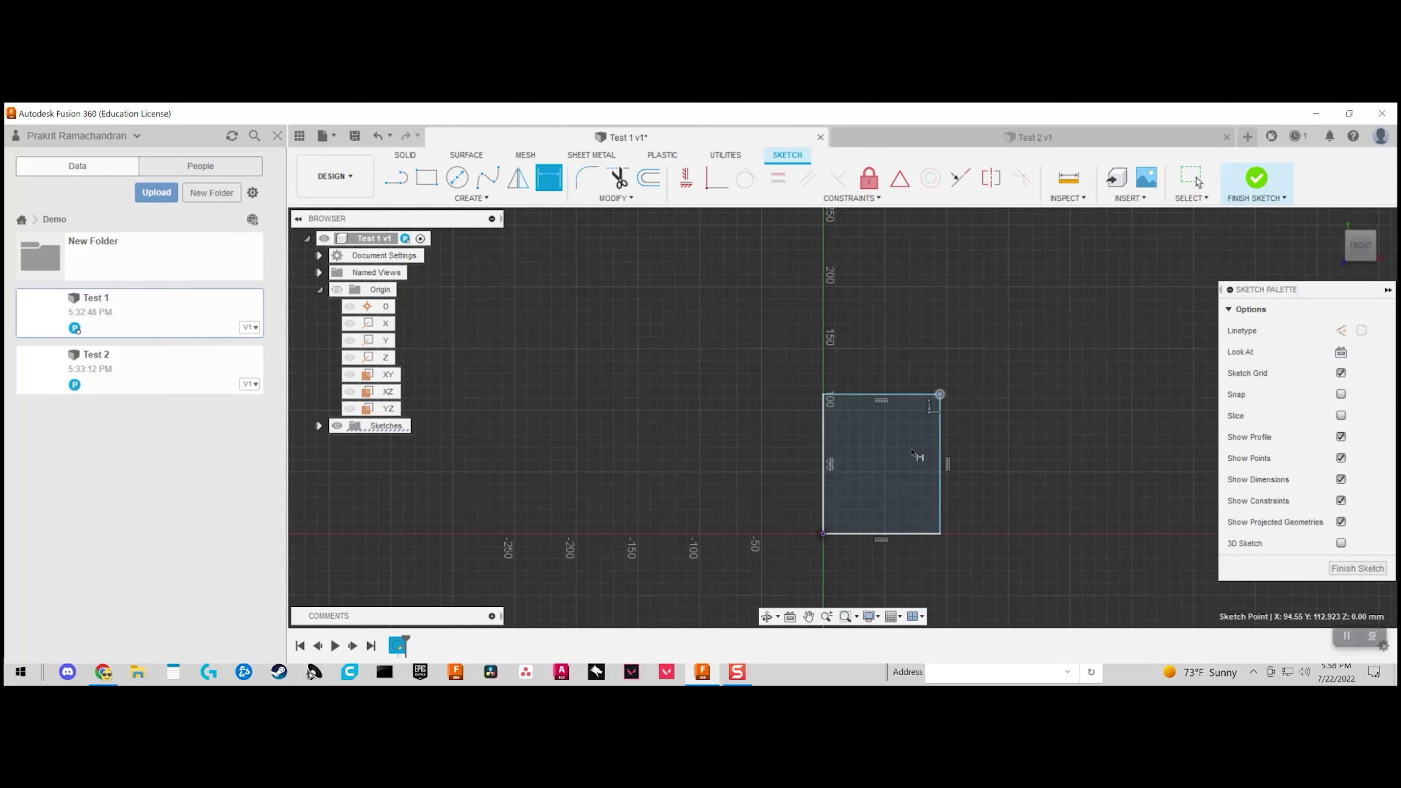
pyautogui.click(910, 534)
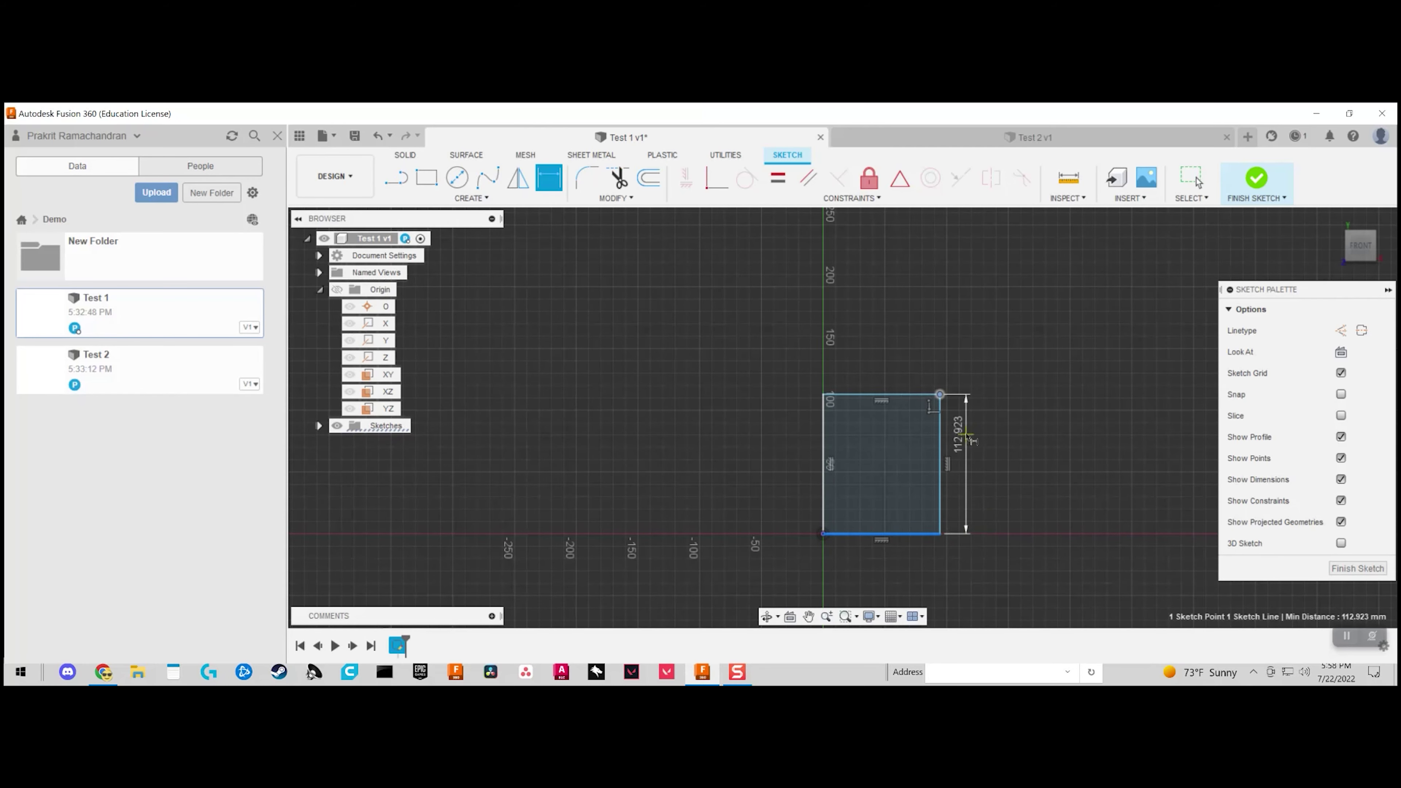
pyautogui.click(971, 442)
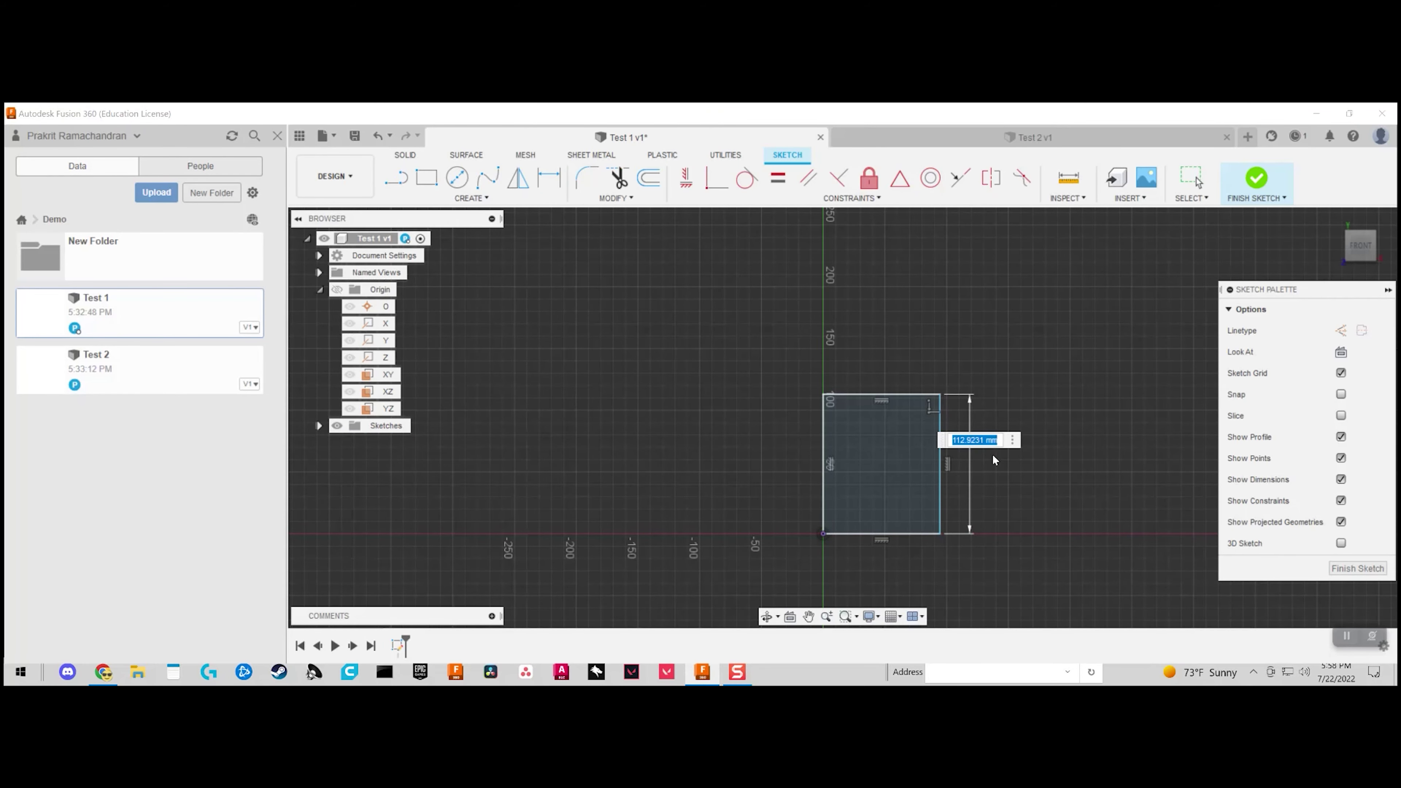
pyautogui.press('Return')
pyautogui.click(883, 534)
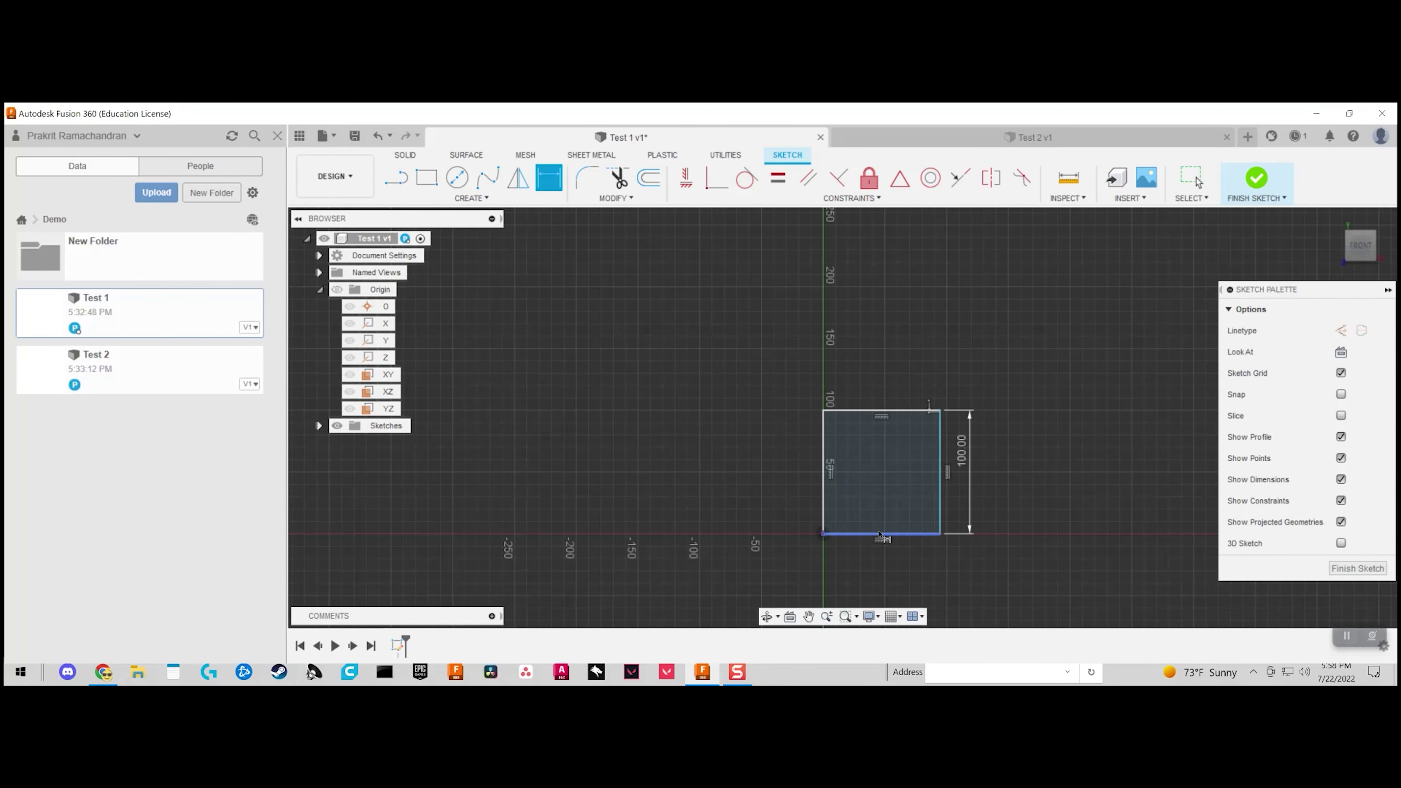
pyautogui.scroll(1, 885, 519)
pyautogui.click(899, 581)
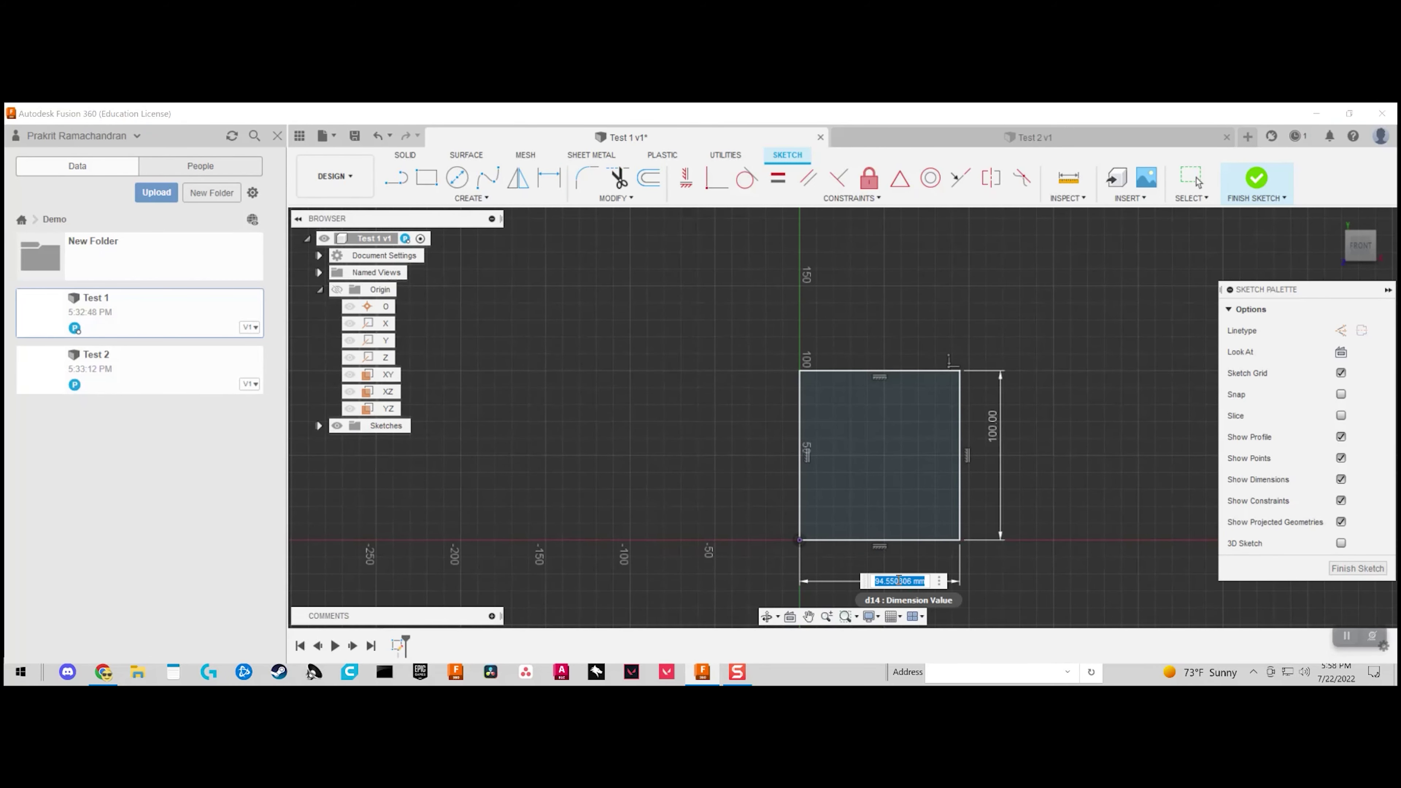
# Commit the 50 mm width and draw a small slot rectangle on the outline's bottom edge
pyautogui.write('50')
pyautogui.press('Return')
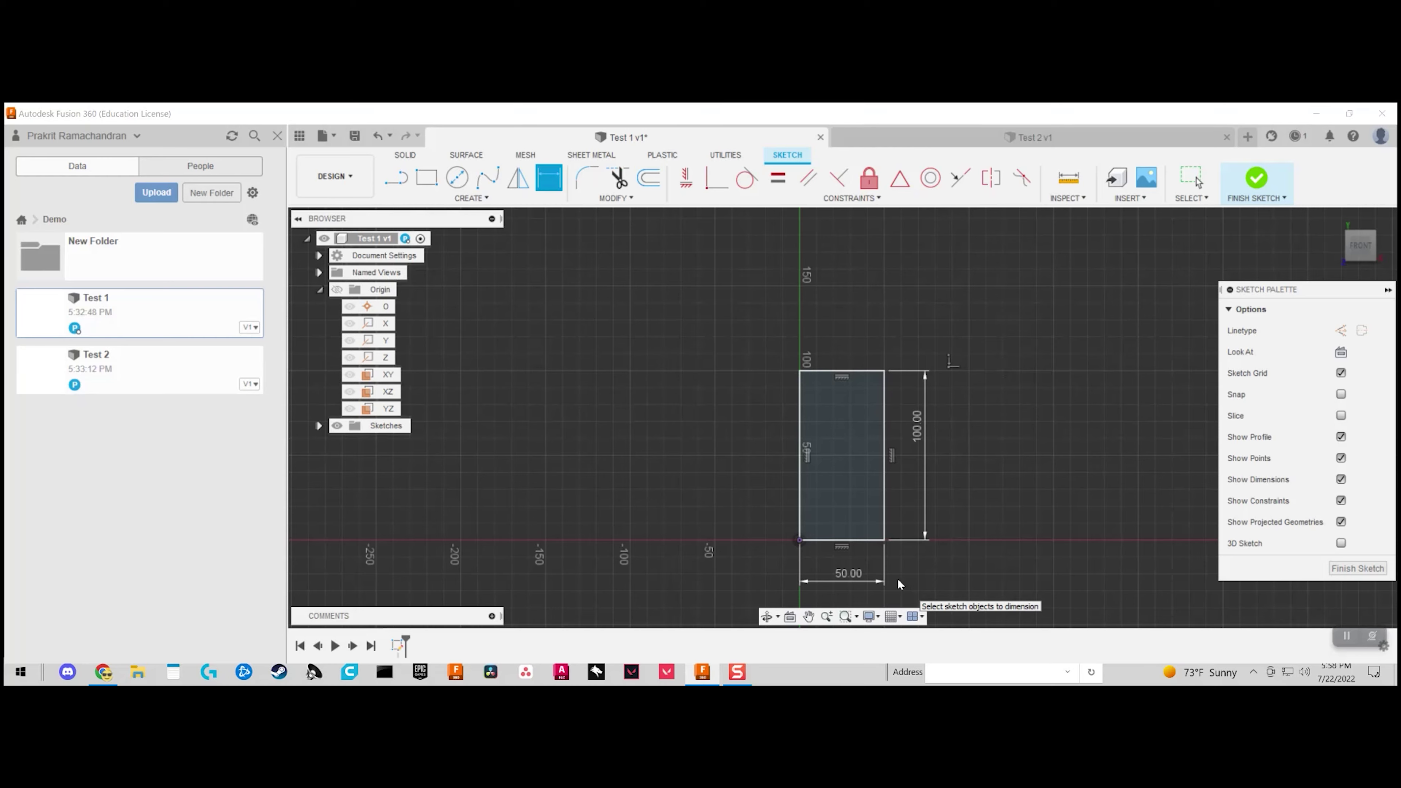
pyautogui.hotkey('alt', 'Tab')
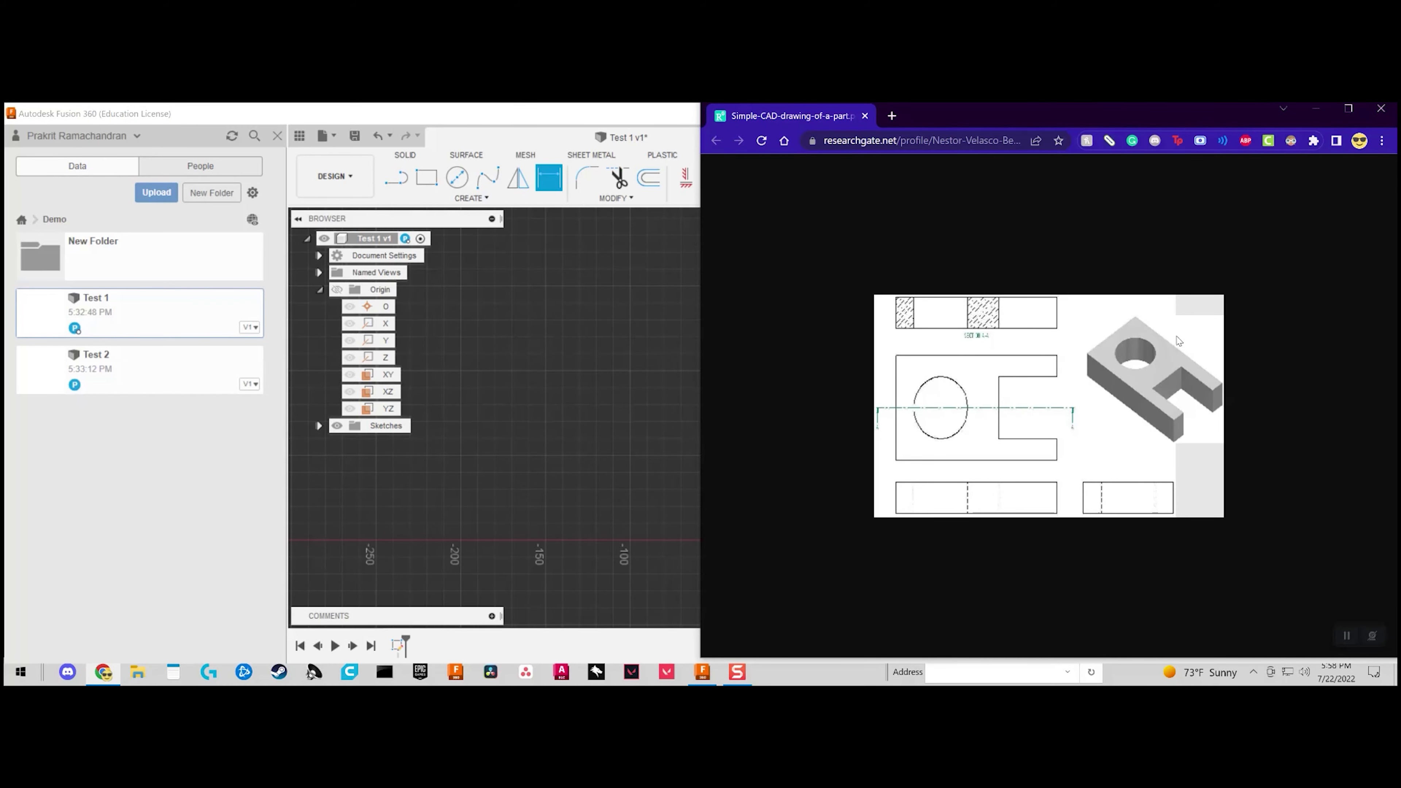
pyautogui.hotkey('alt', 'Tab')
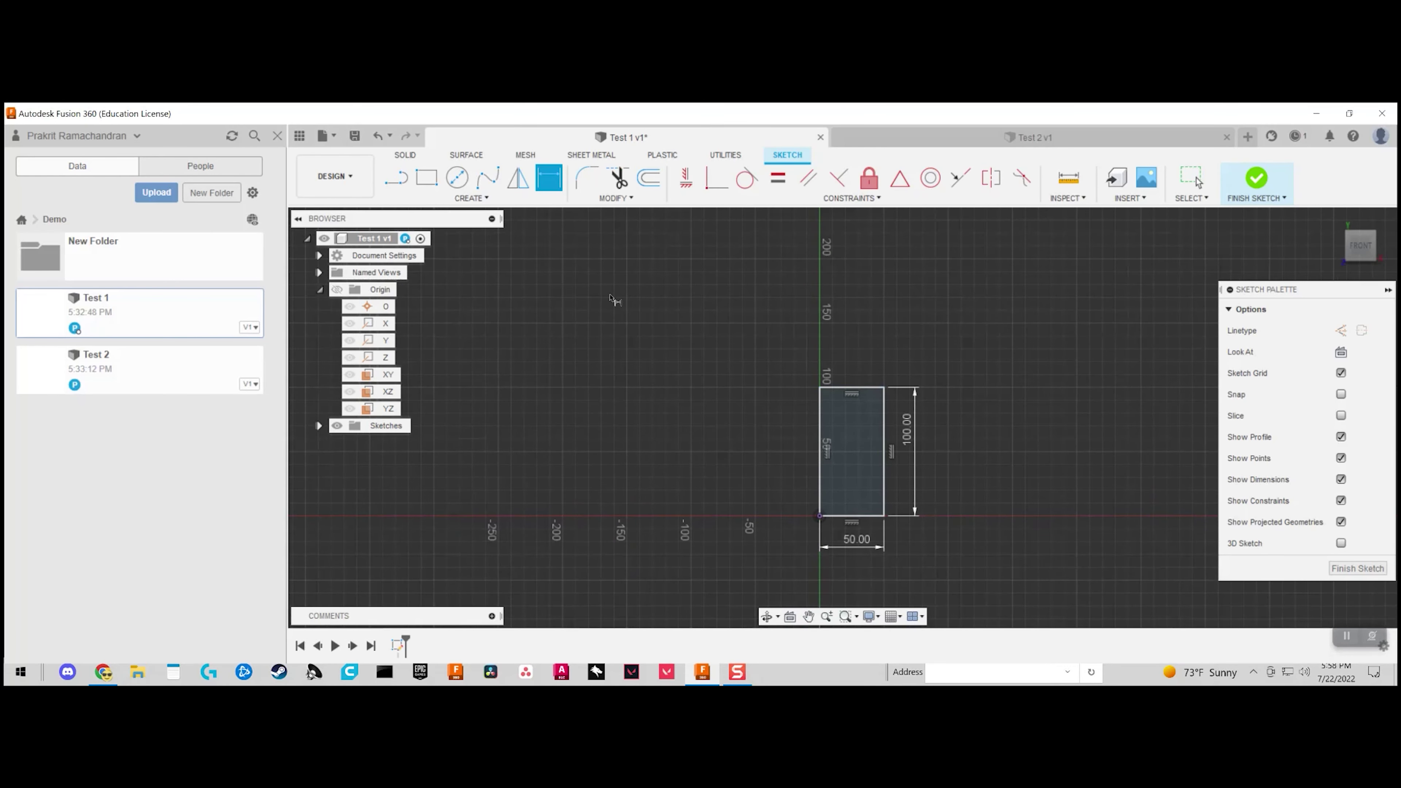
pyautogui.click(428, 176)
pyautogui.hotkey('alt', 'Tab')
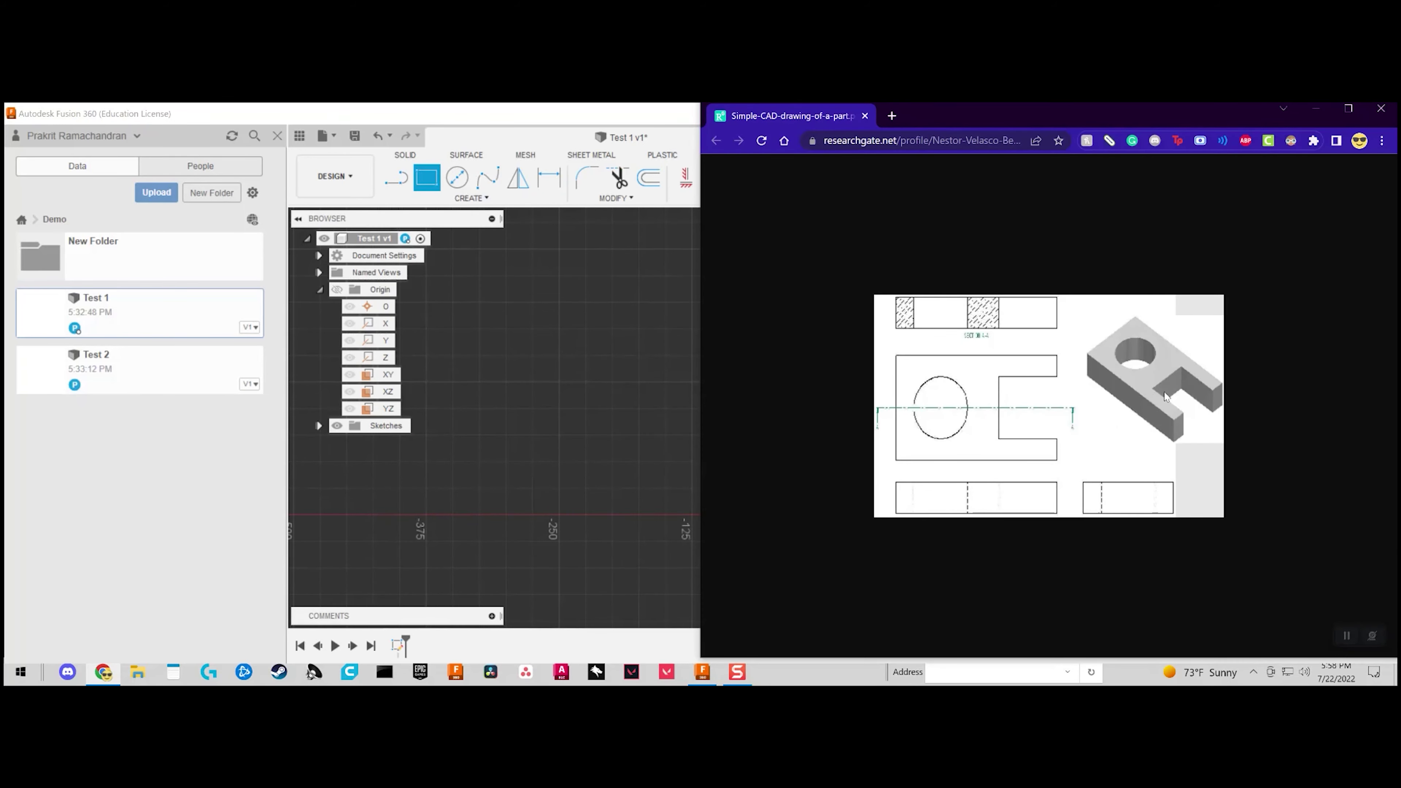
pyautogui.hotkey('alt', 'Tab')
pyautogui.scroll(5, 820, 529)
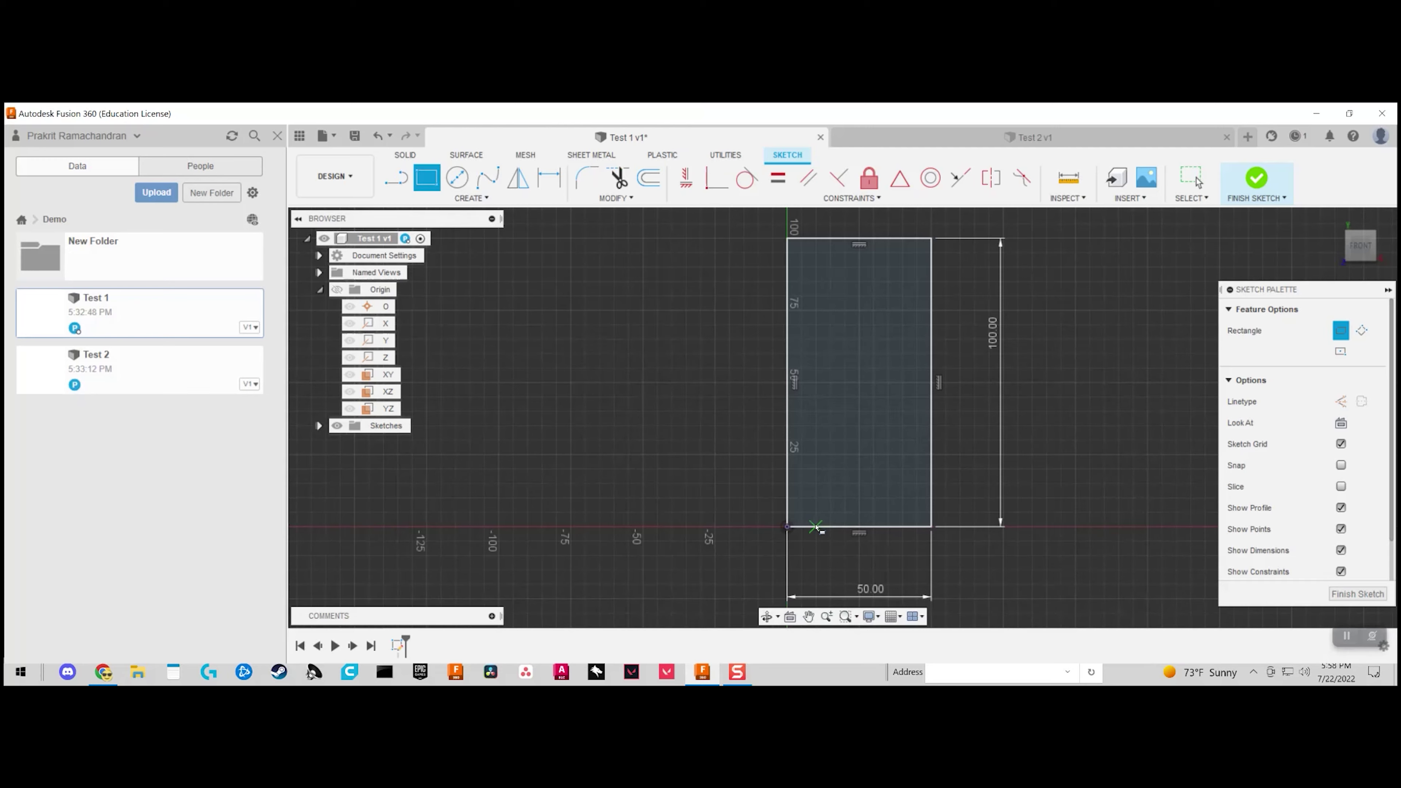
pyautogui.click(816, 527)
pyautogui.click(902, 447)
# Dimension the slot 10 mm in from the left and right sides of the outline
pyautogui.press('d')
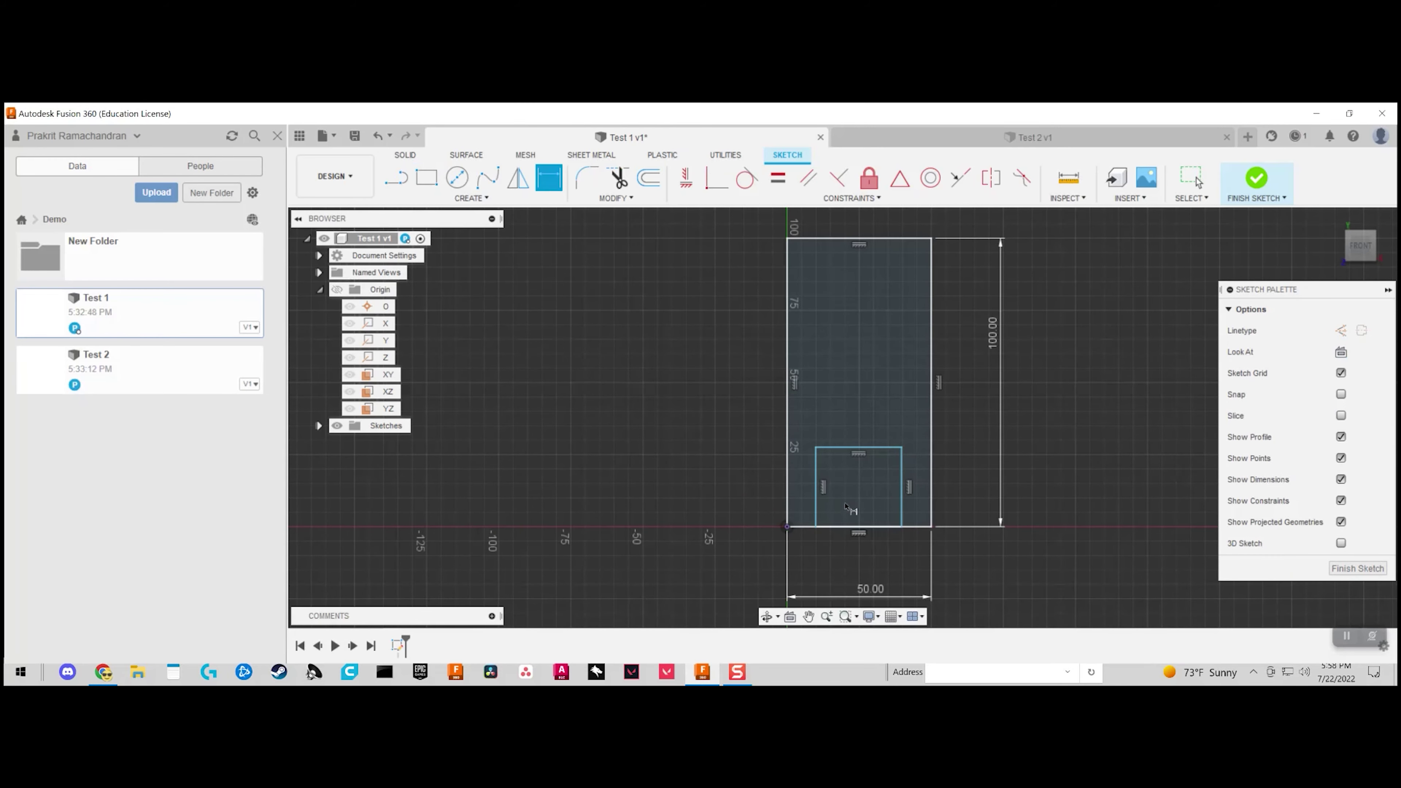
pyautogui.click(817, 483)
pyautogui.click(787, 479)
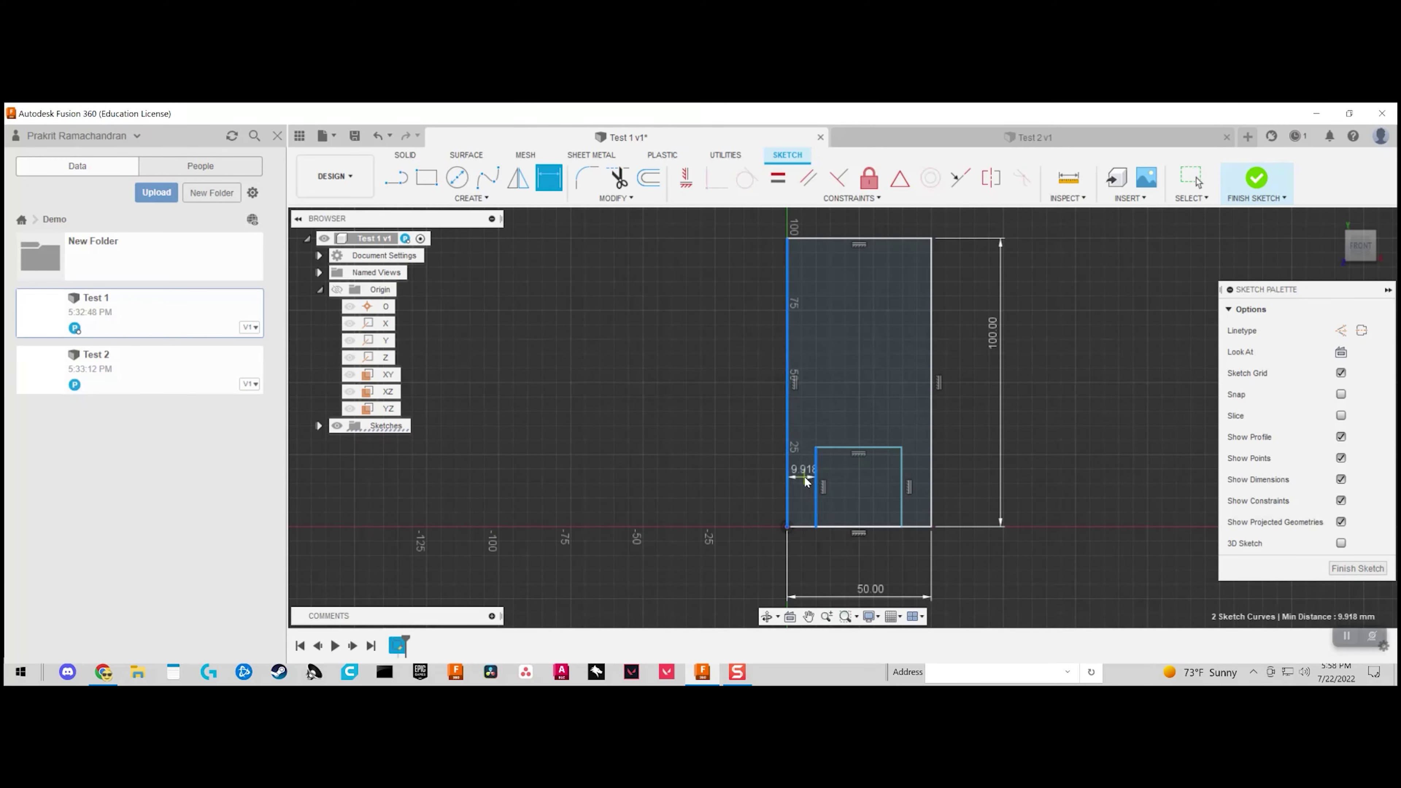
pyautogui.click(805, 480)
pyautogui.write('10')
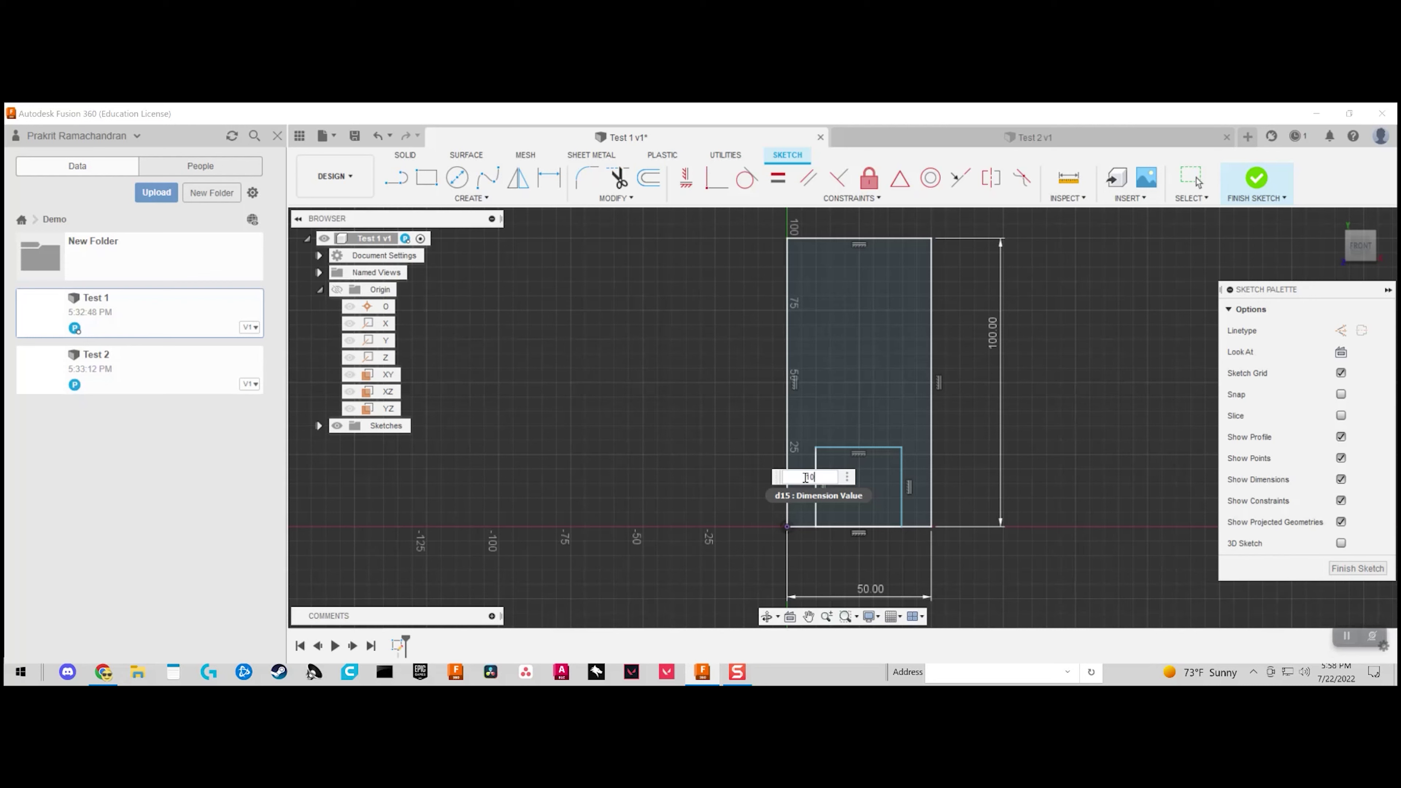
pyautogui.press('Return')
pyautogui.click(902, 499)
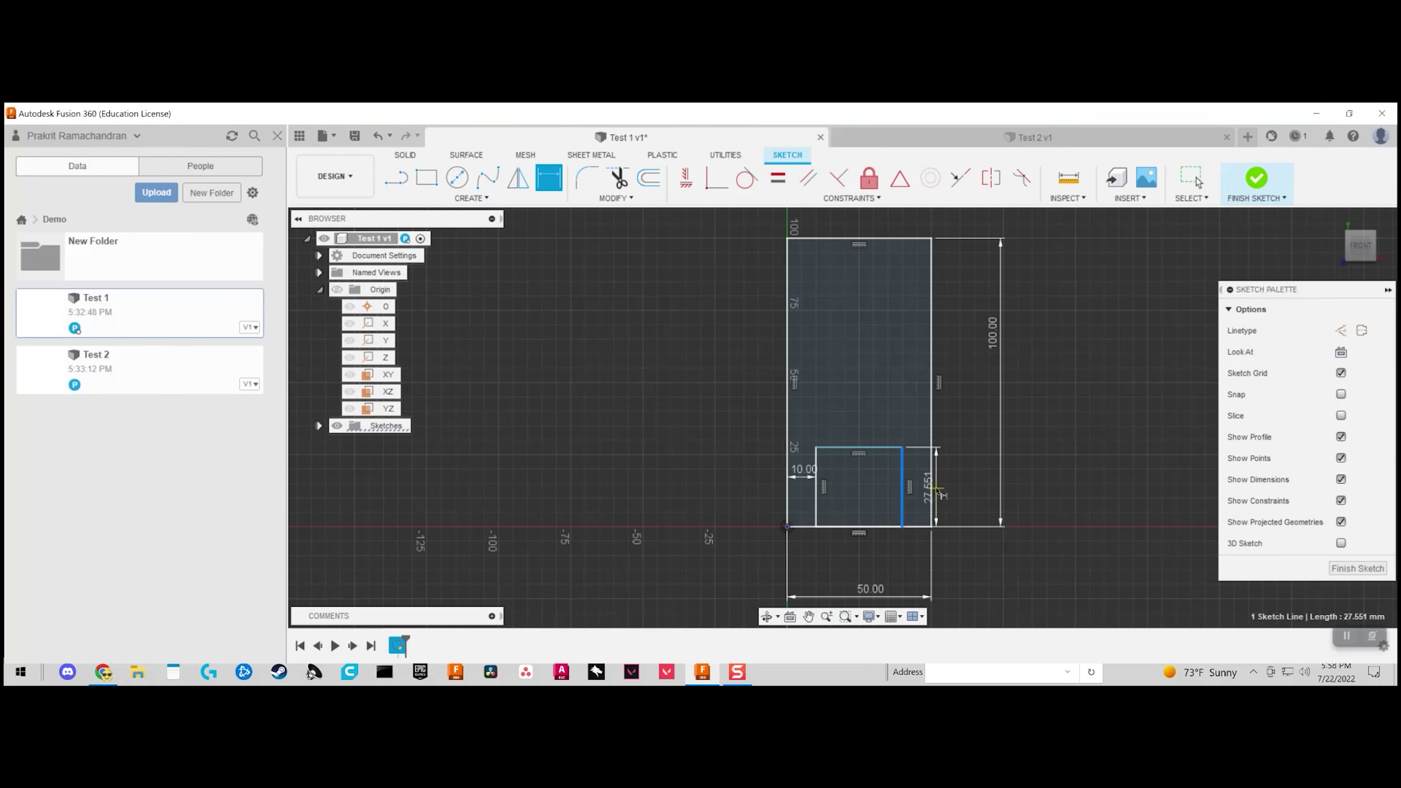
pyautogui.click(928, 503)
pyautogui.write('10')
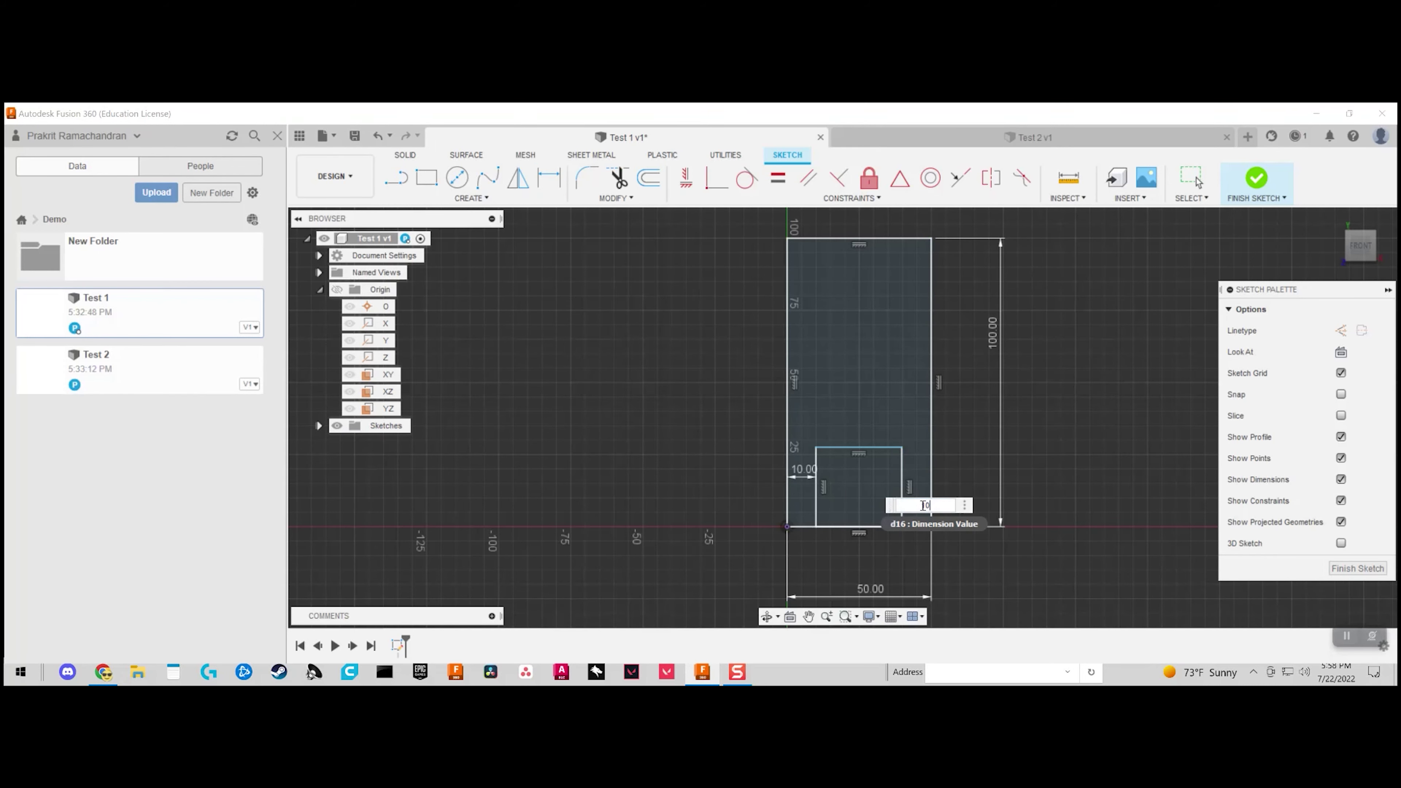
pyautogui.press('Return')
# Dimension the slot height to 30 mm
pyautogui.click(886, 448)
pyautogui.click(883, 526)
pyautogui.click(886, 503)
pyautogui.write('30')
pyautogui.press('Return')
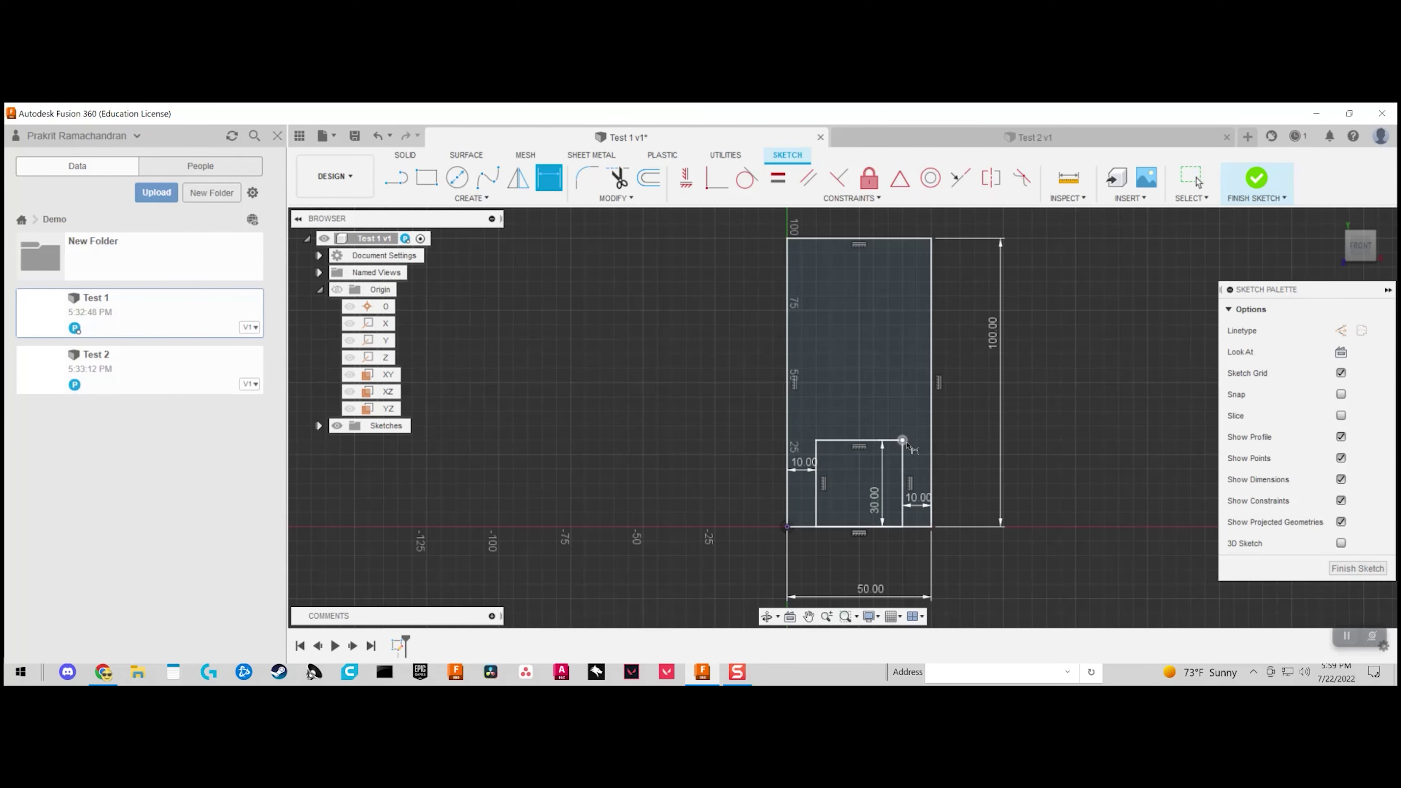
# Try a width dimension on the slot's top edge, then cancel it as over-constraining
pyautogui.scroll(1, 909, 447)
pyautogui.scroll(-4, 882, 458)
pyautogui.scroll(2, 832, 469)
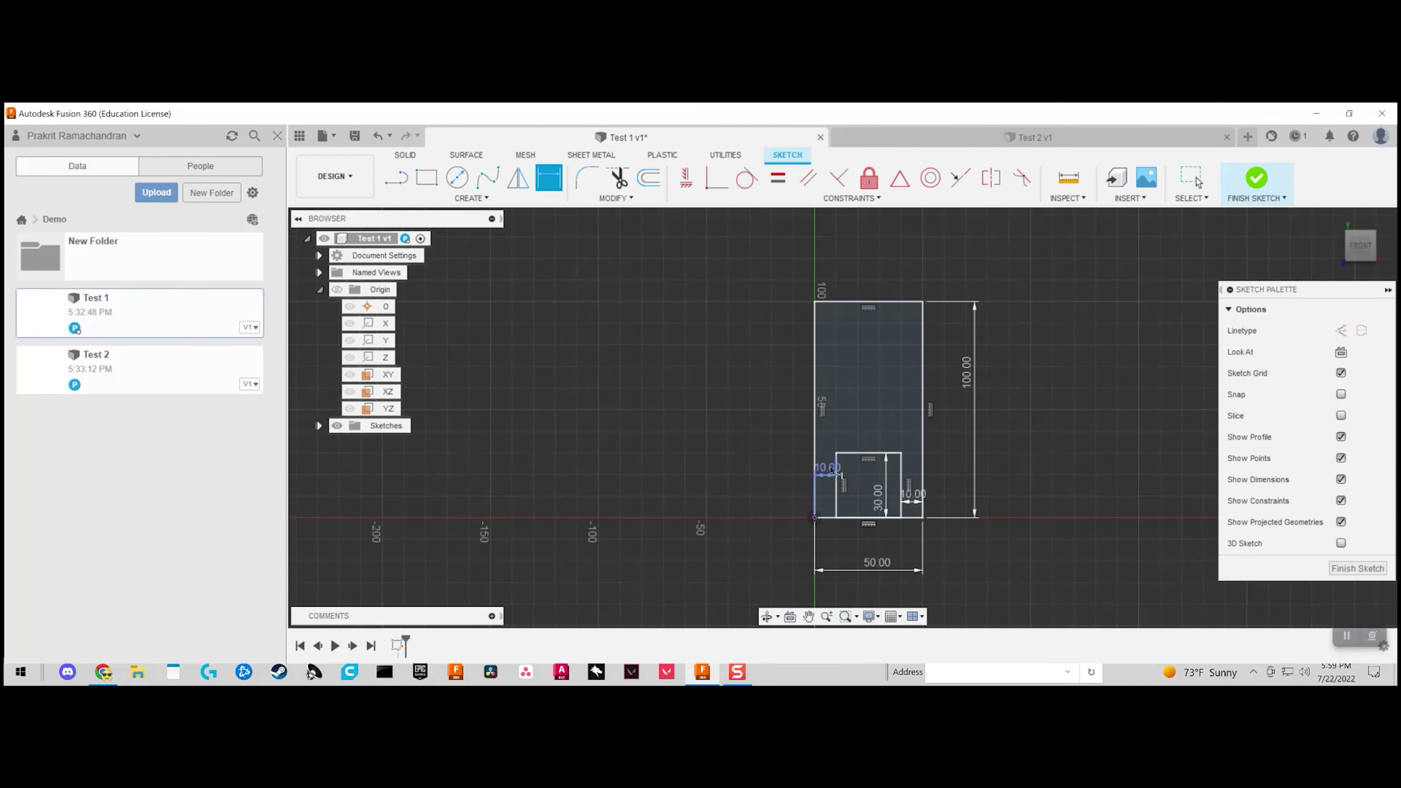
pyautogui.click(867, 453)
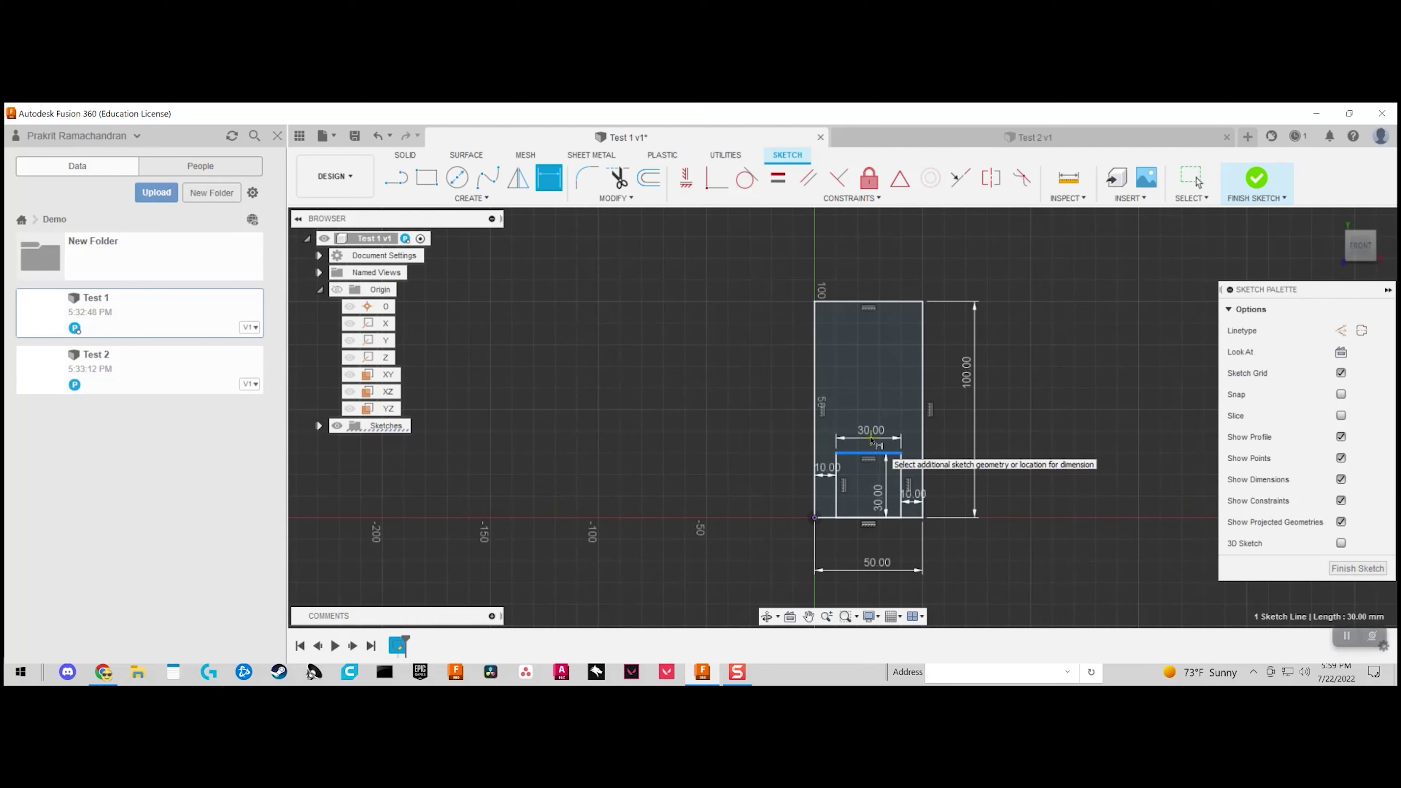
pyautogui.click(870, 440)
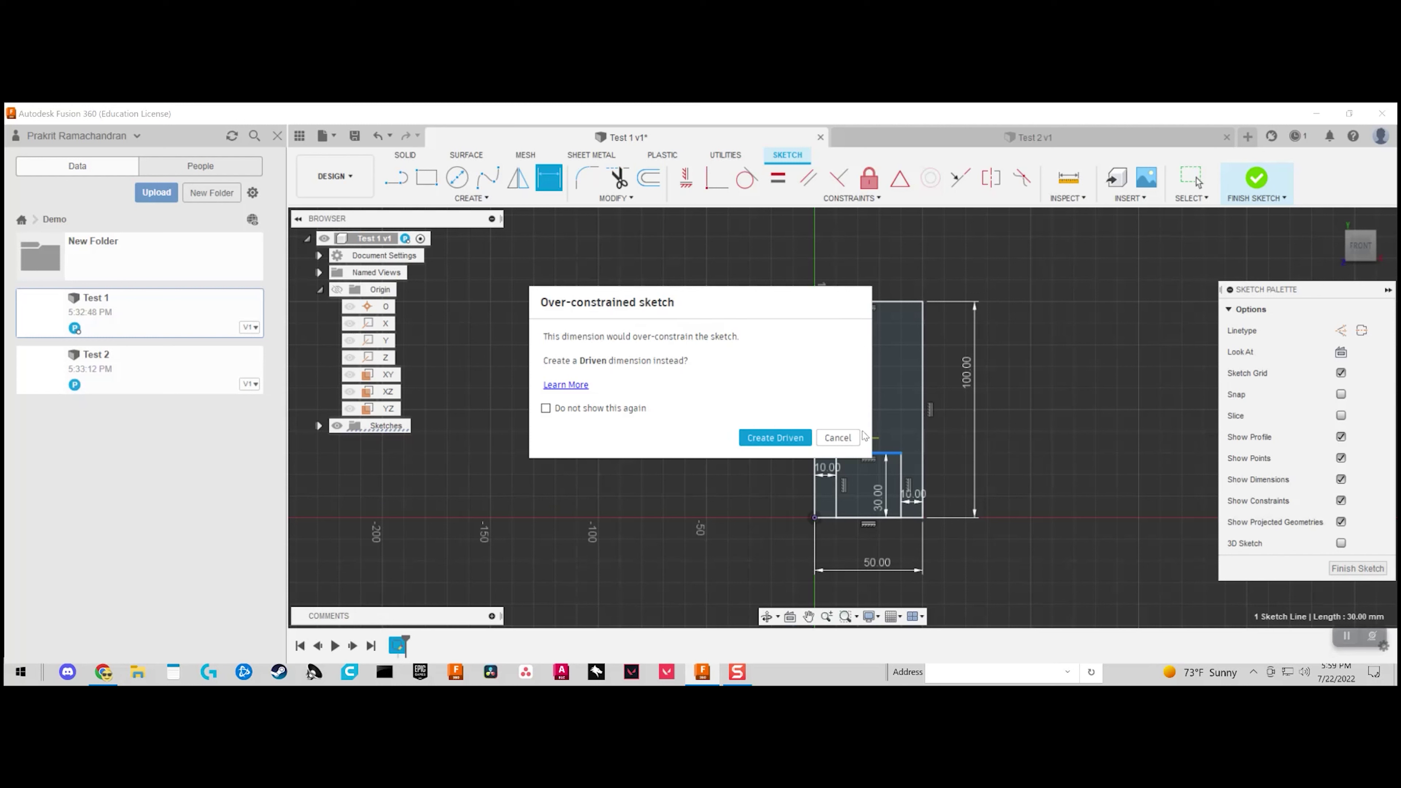
pyautogui.click(838, 438)
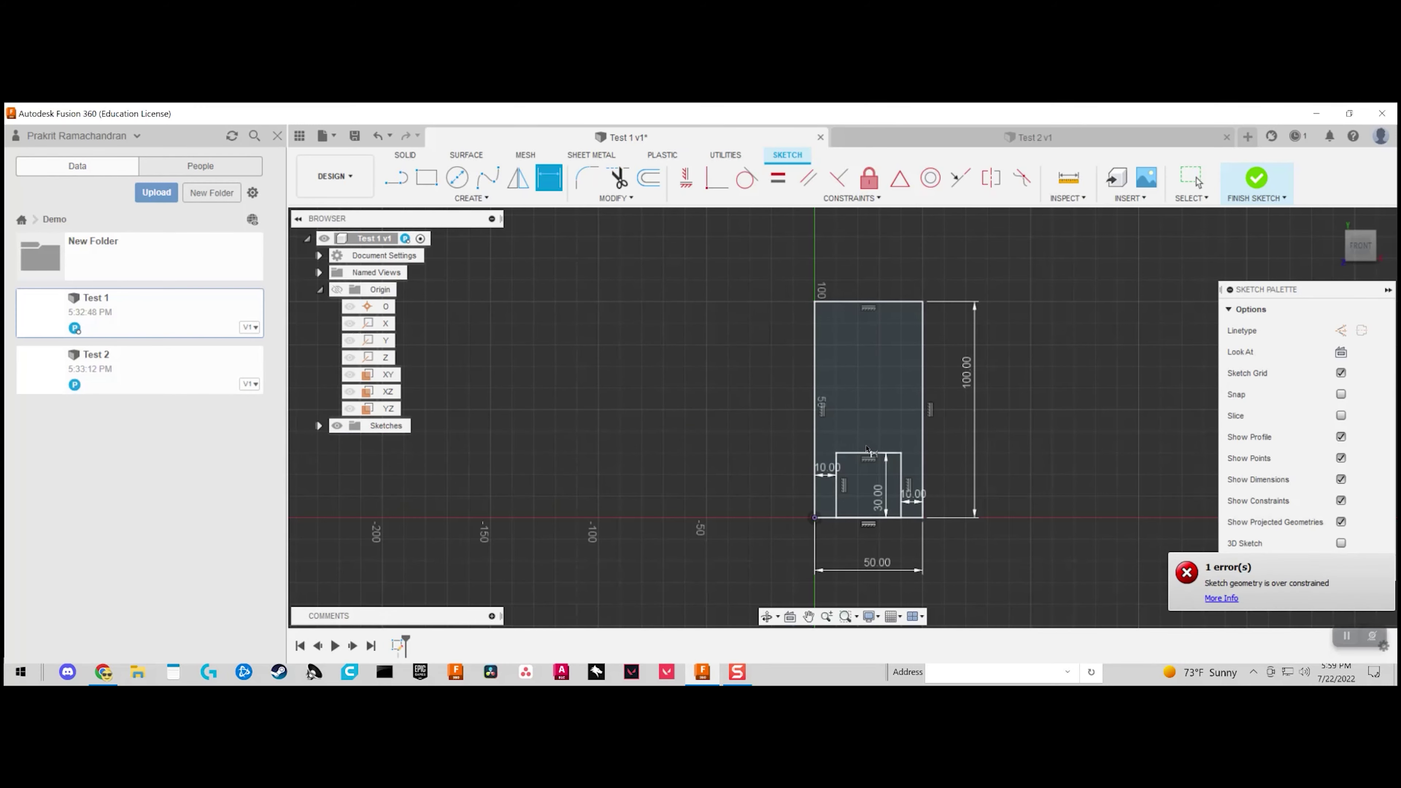
pyautogui.scroll(2, 868, 395)
pyautogui.scroll(1, 868, 395)
pyautogui.press('c')
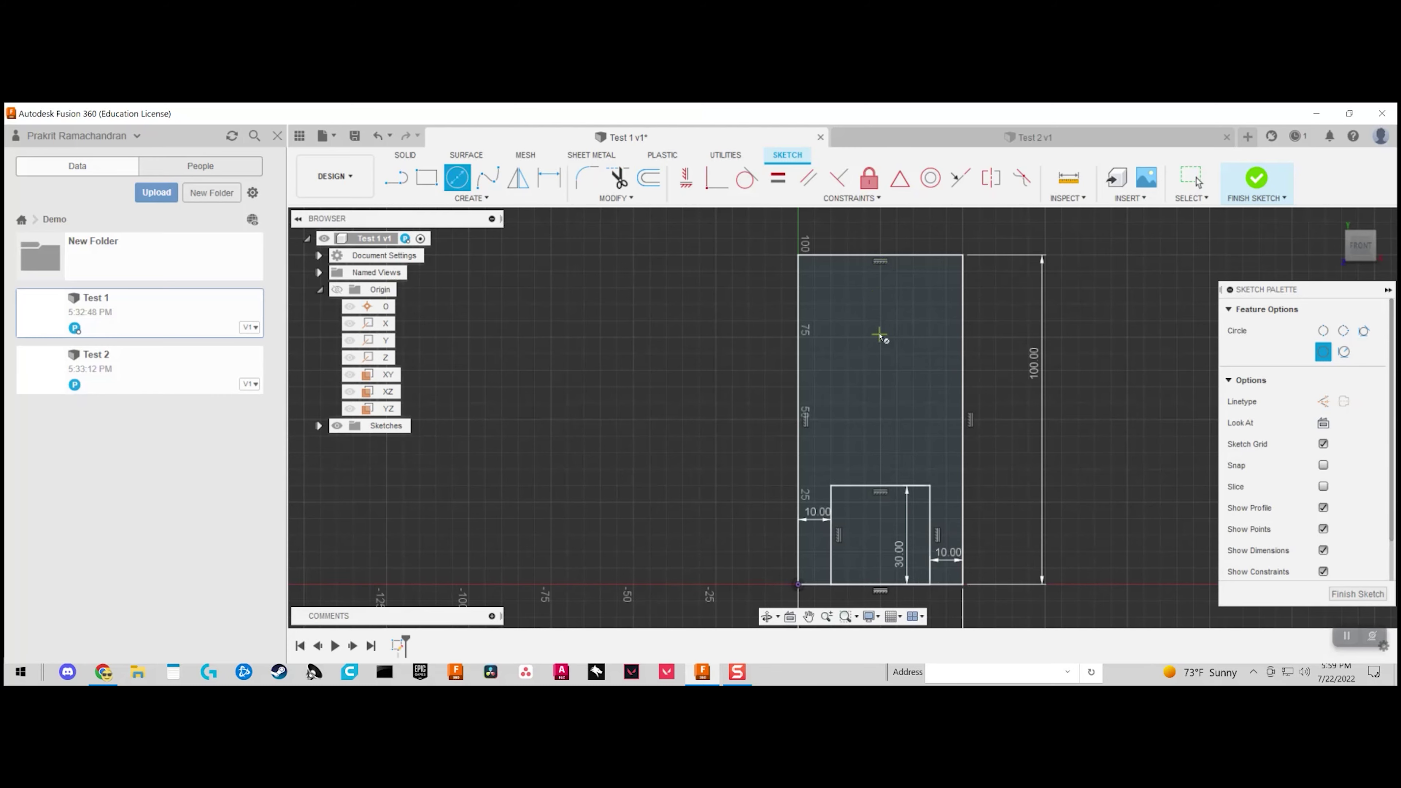
# Draw a circle inside the block outline and dimension it to a 30 mm diameter
pyautogui.click(880, 337)
pyautogui.click(861, 373)
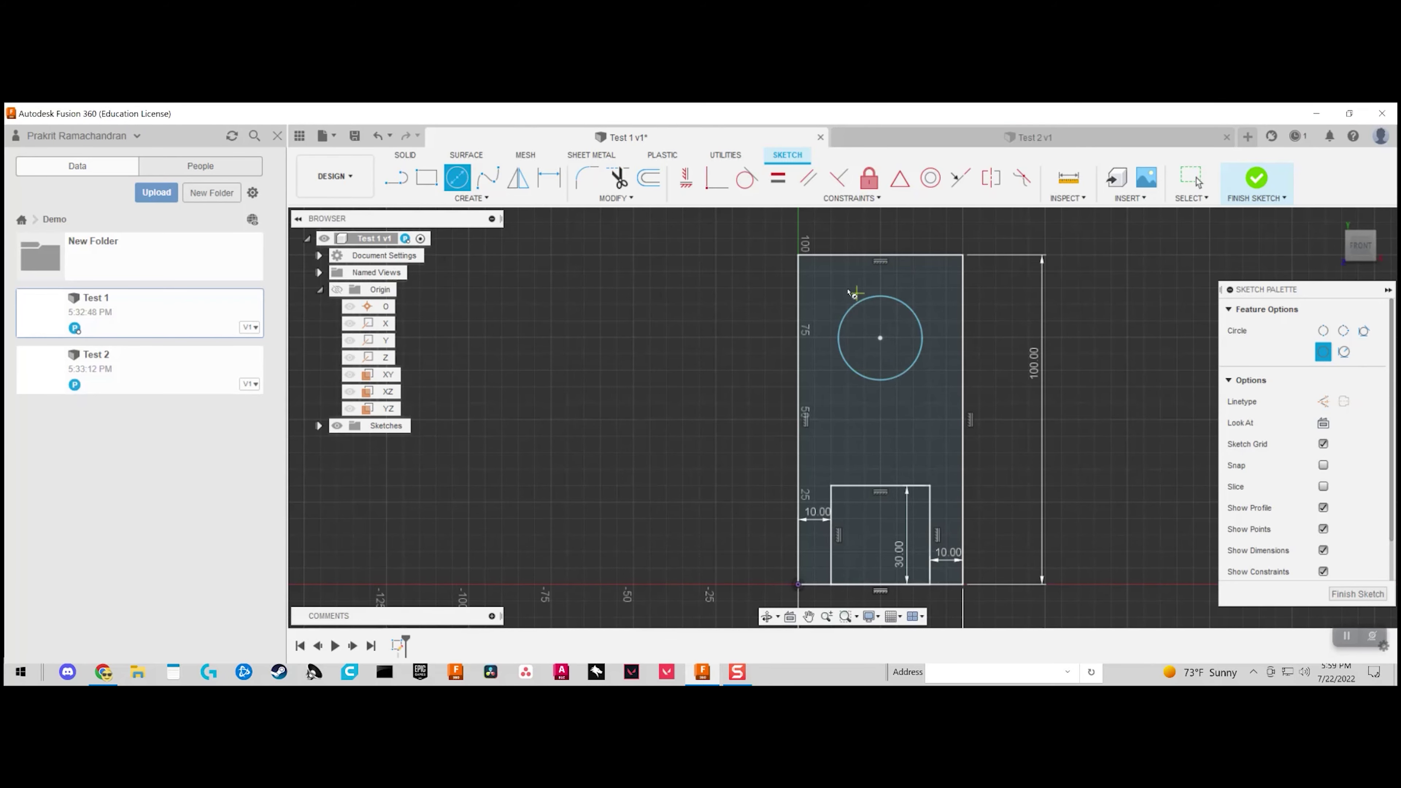
pyautogui.scroll(-4, 881, 338)
pyautogui.scroll(2, 894, 359)
pyautogui.press('d')
pyautogui.click(867, 343)
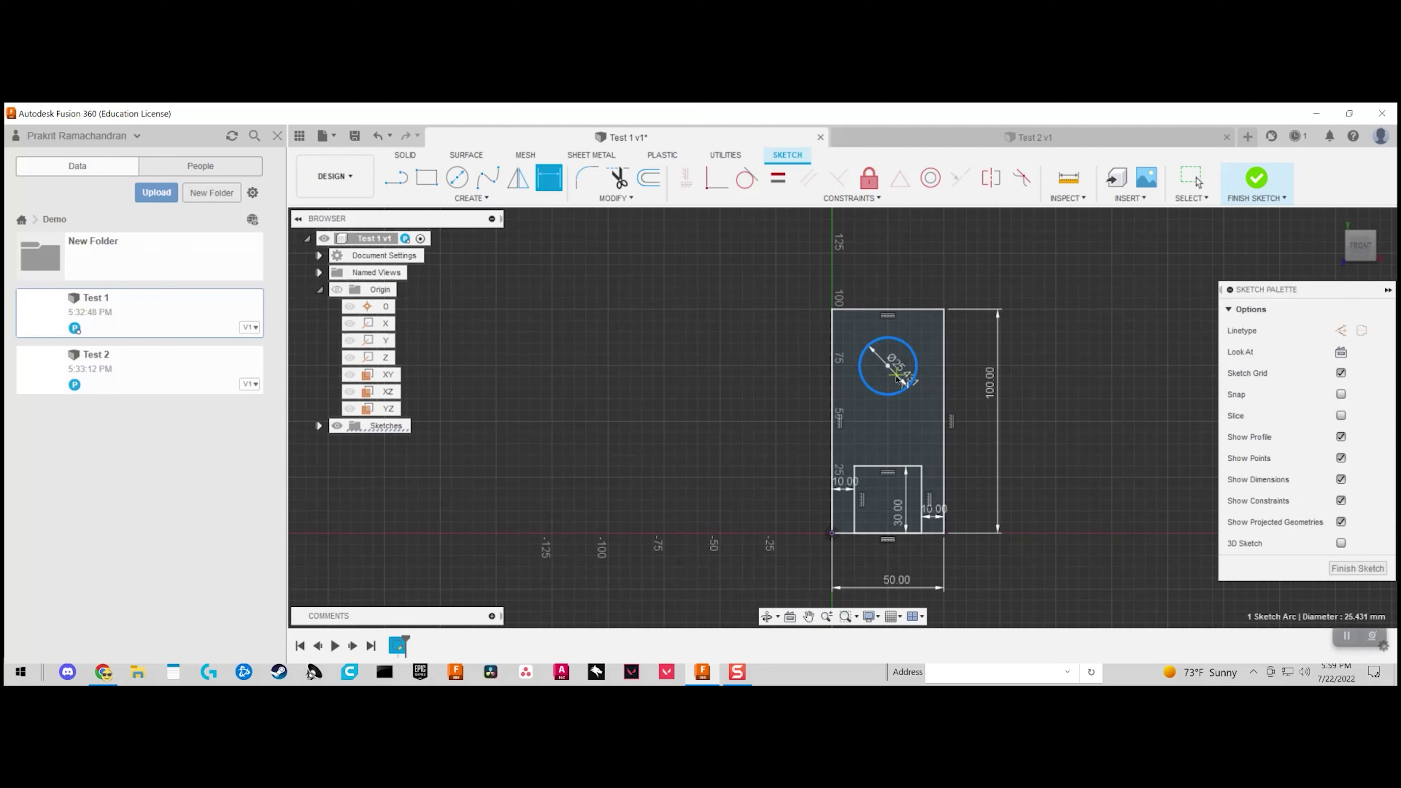
pyautogui.click(891, 432)
pyautogui.write('30')
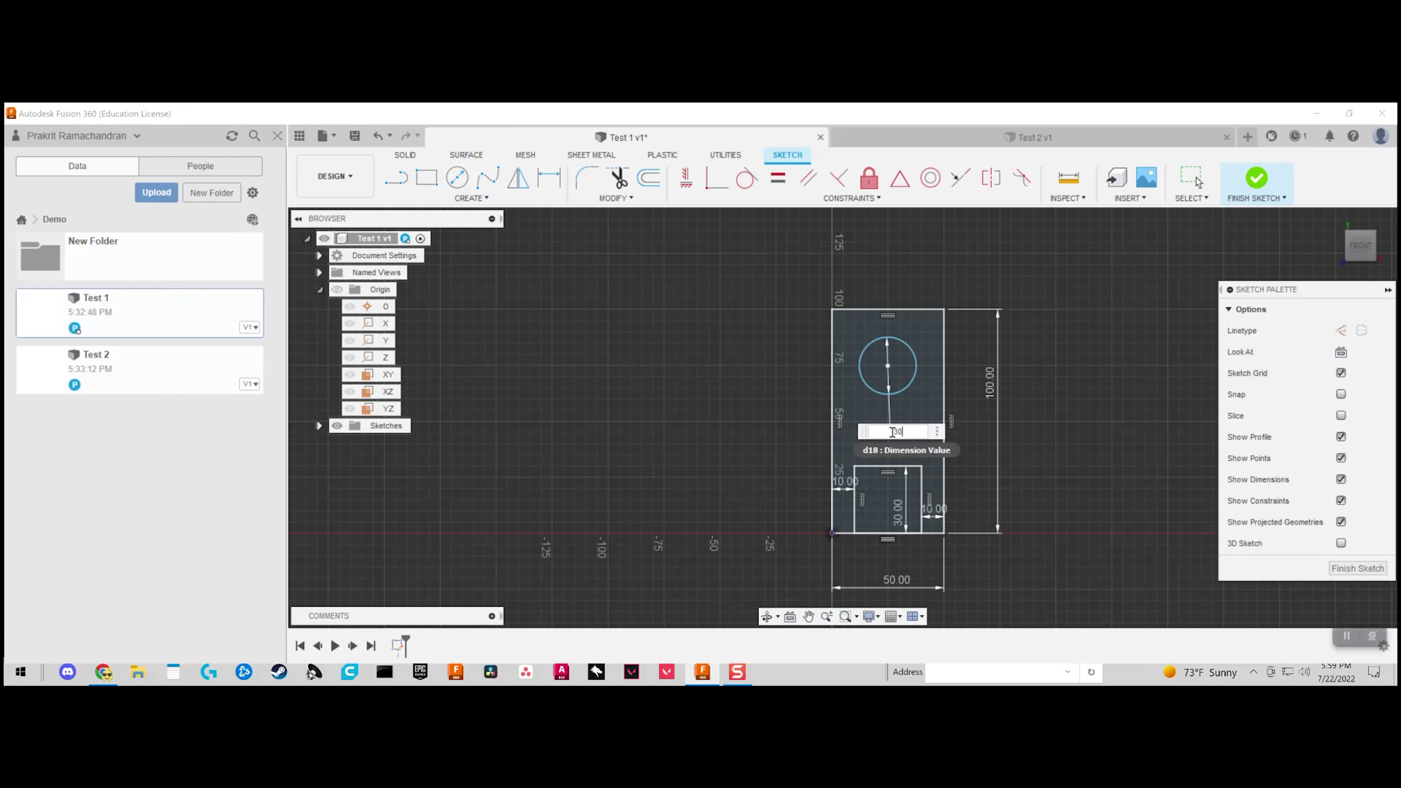
pyautogui.press('Return')
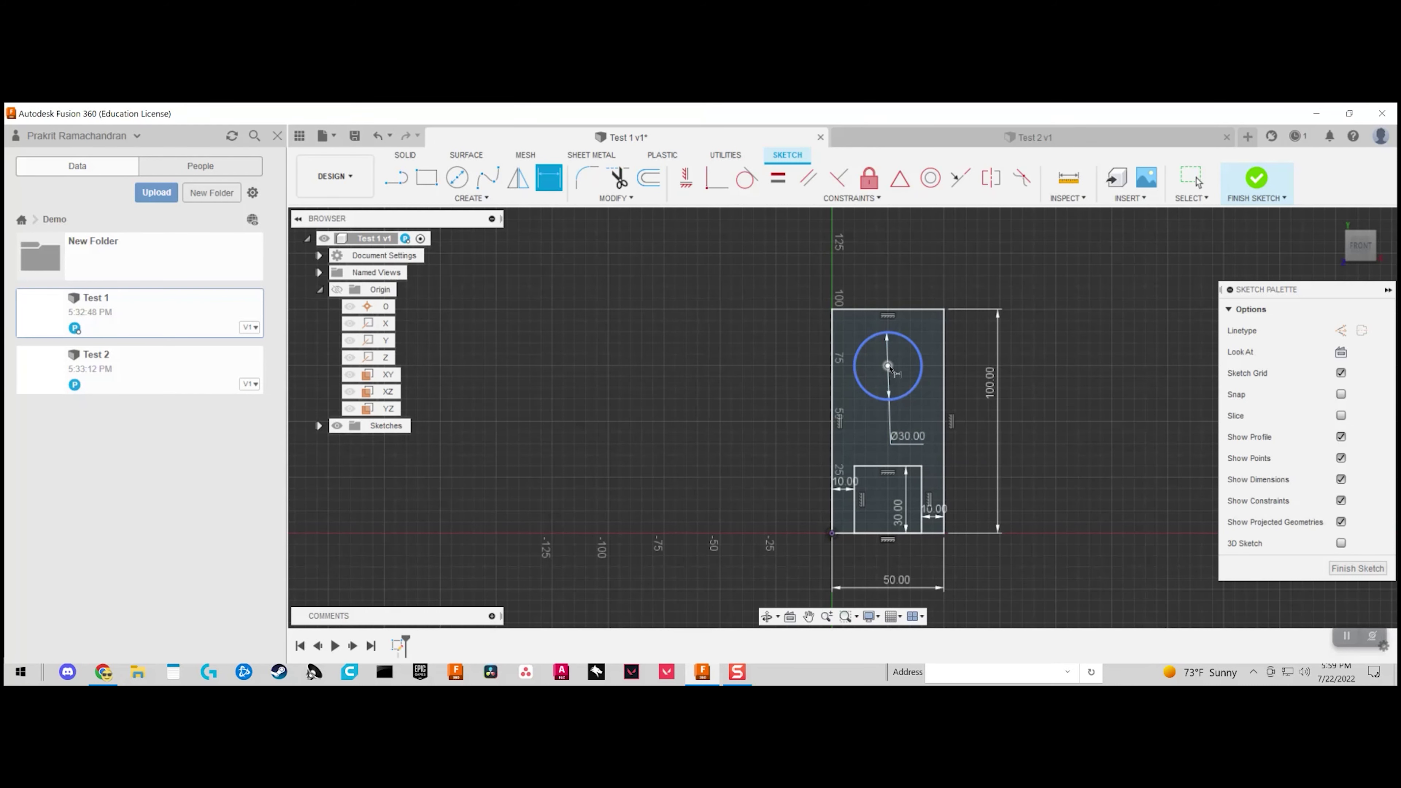
# Position the circle's centre 25 mm from the right edge and 25 mm from the top
pyautogui.press('d')
pyautogui.click(888, 368)
pyautogui.click(944, 381)
pyautogui.click(936, 392)
pyautogui.write('25')
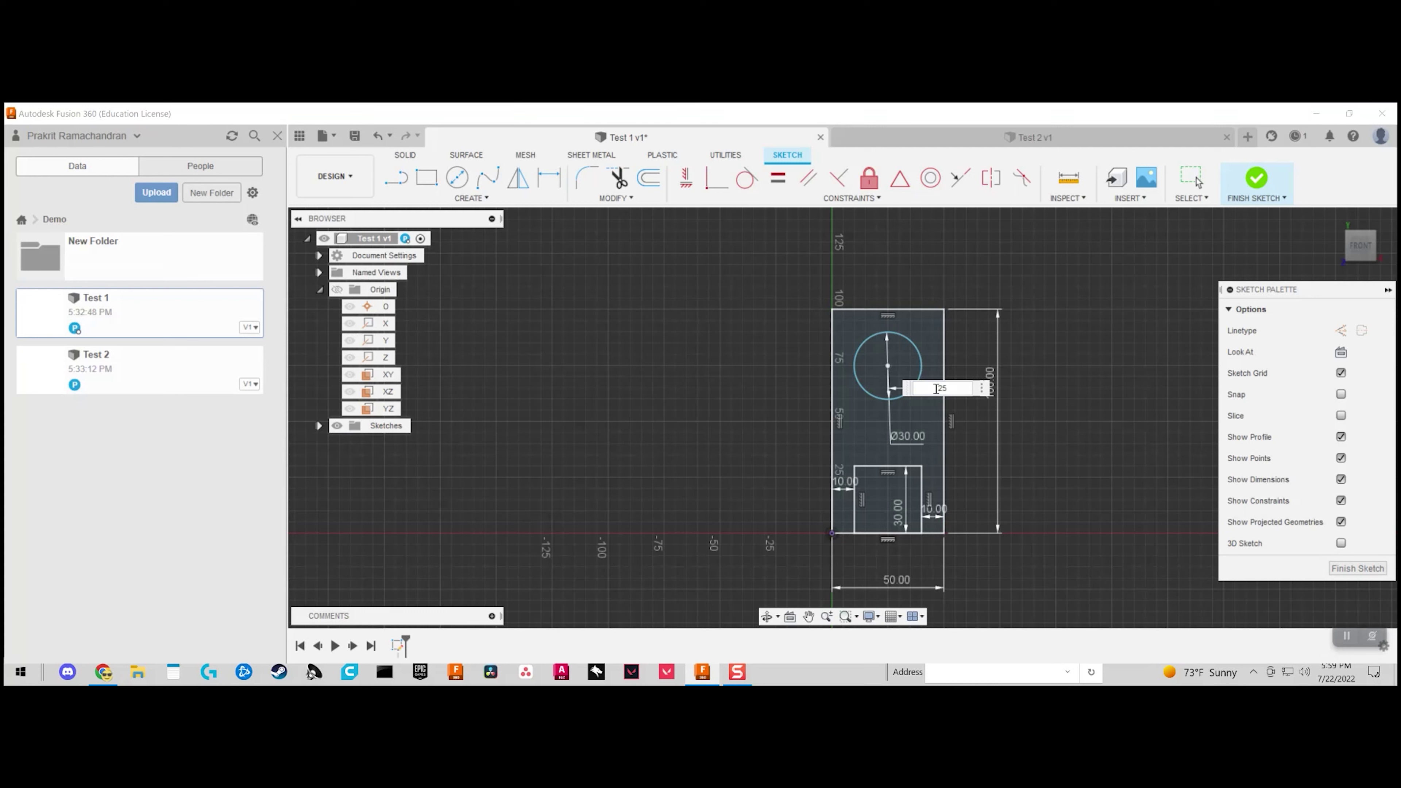
pyautogui.press('Return')
pyautogui.click(888, 365)
pyautogui.click(897, 309)
pyautogui.click(927, 324)
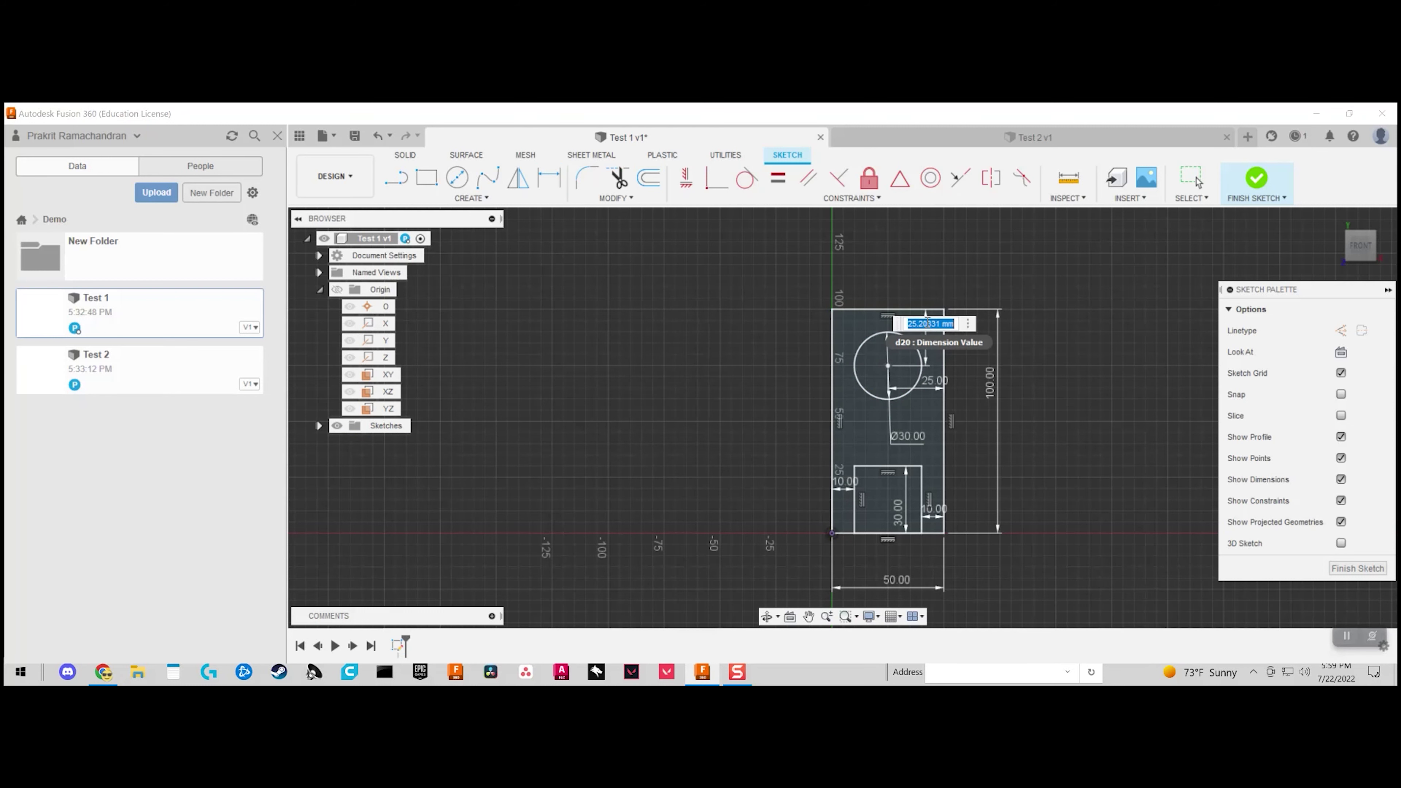
pyautogui.write('2')
pyautogui.press('Return')
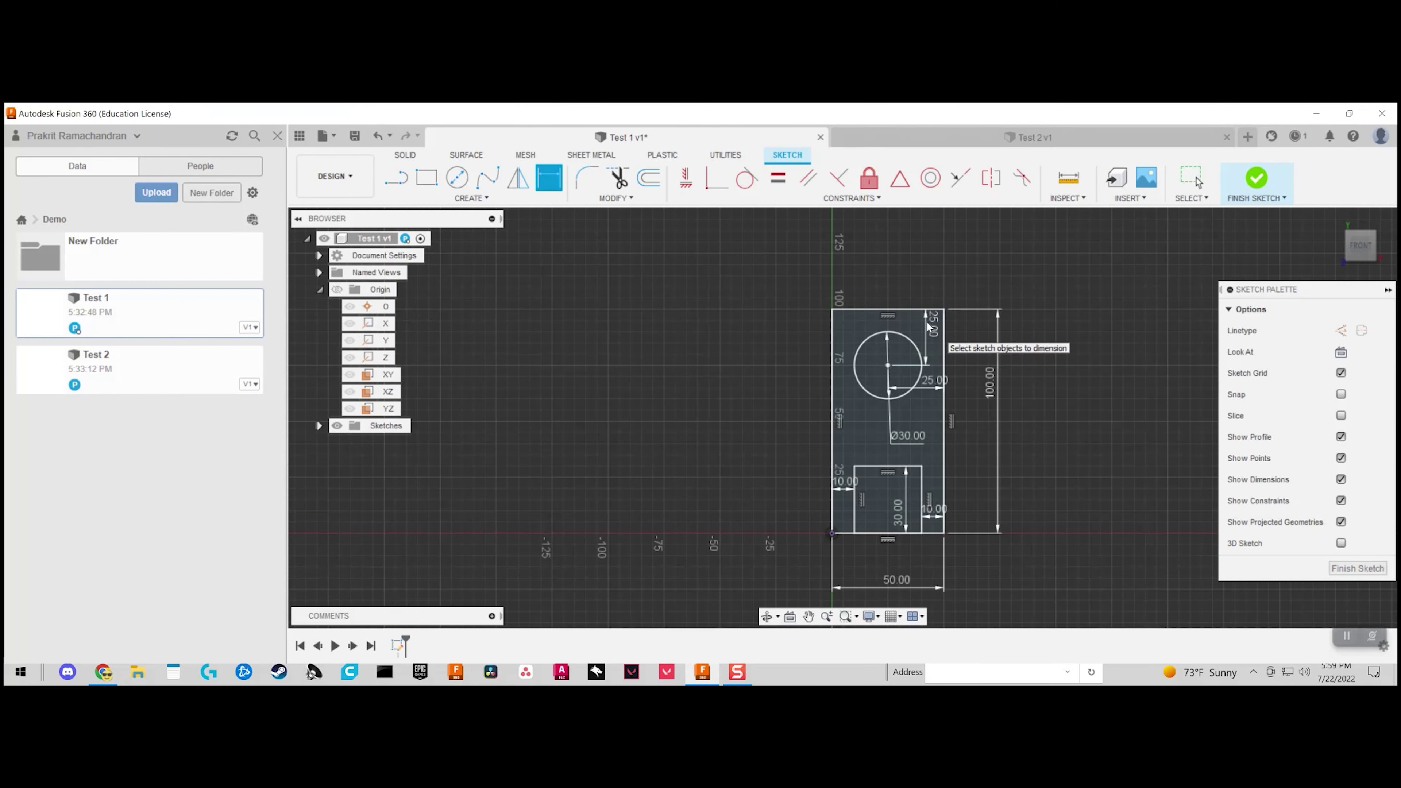
pyautogui.press('Escape')
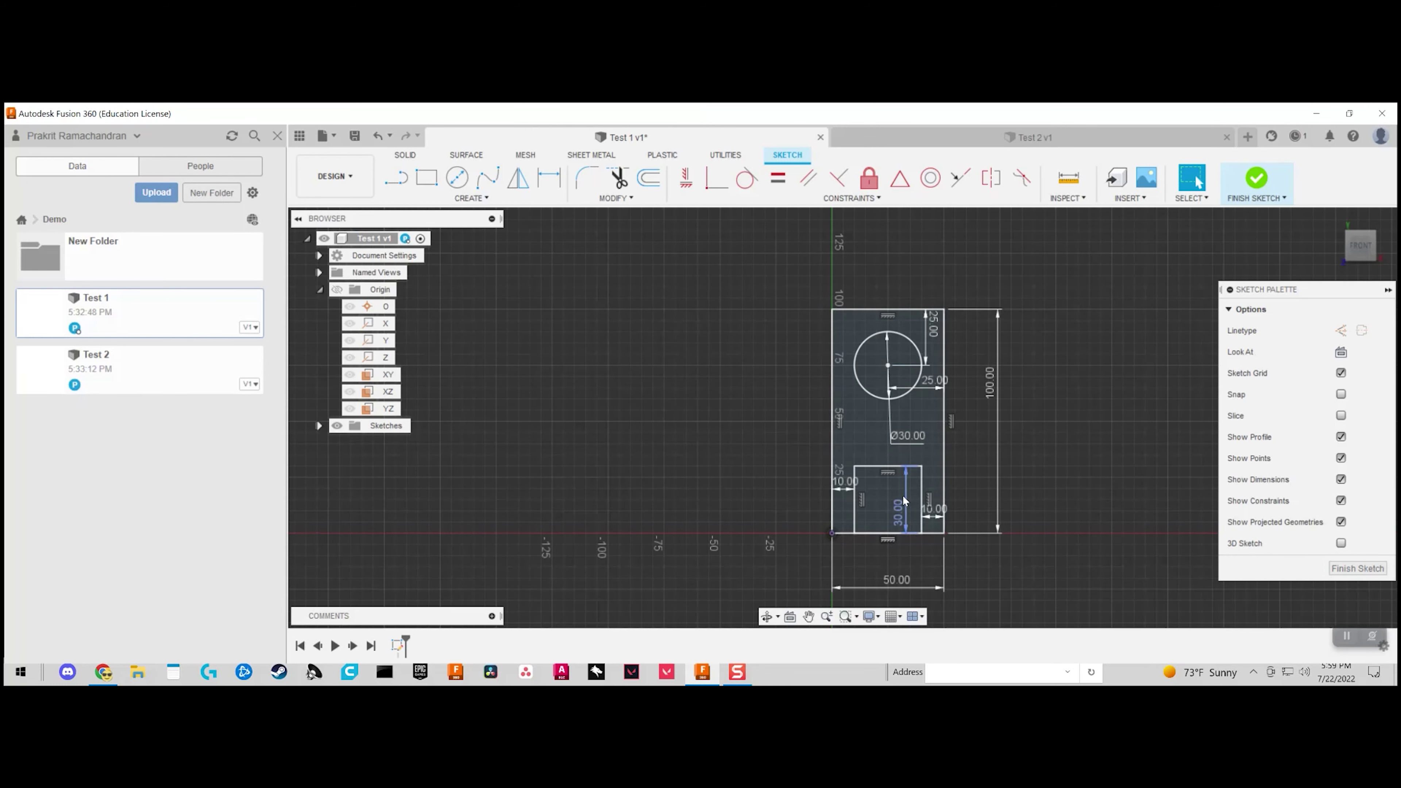
# Change the slot height from 30 to 25 mm and finish the sketch
pyautogui.doubleClick(902, 511)
pyautogui.write('25')
pyautogui.press('Return')
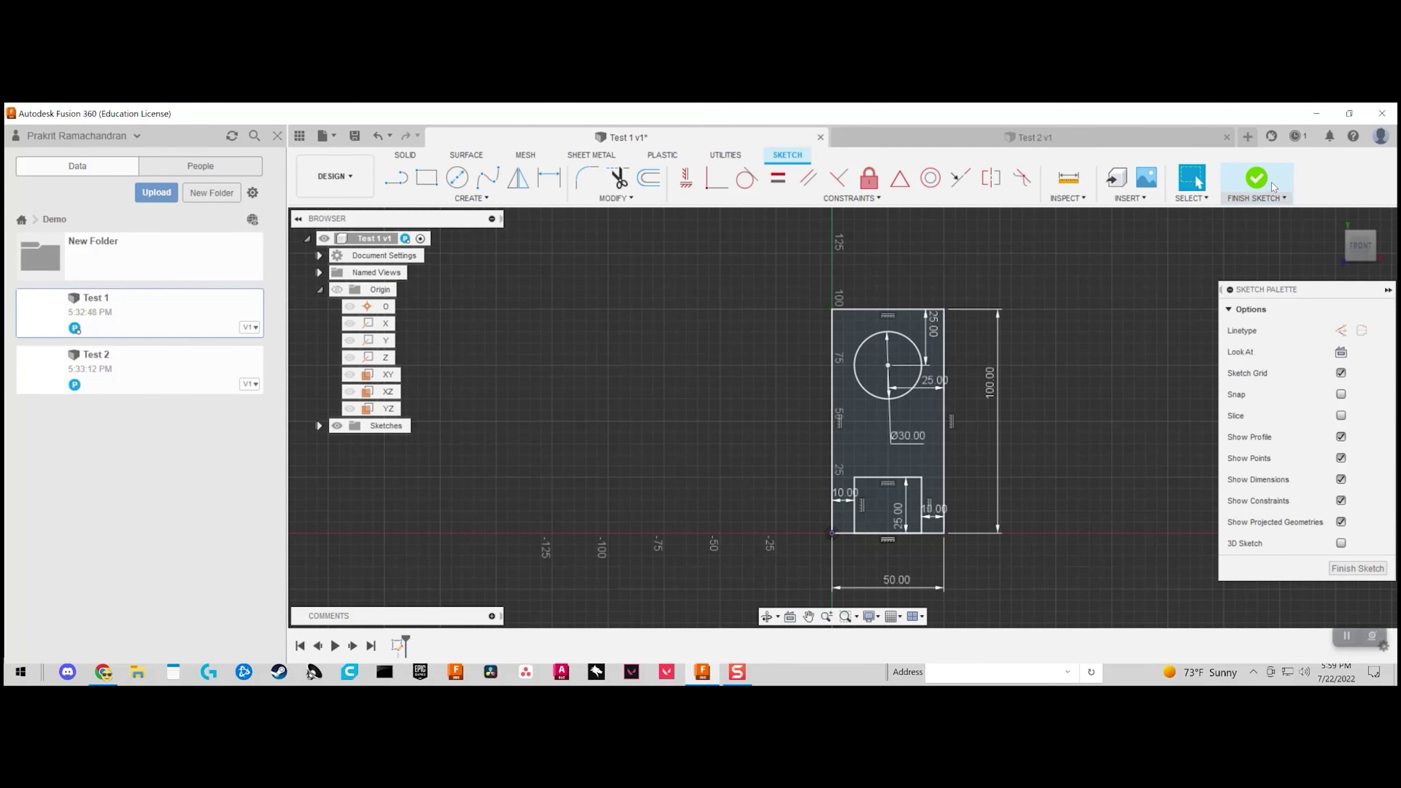
pyautogui.click(1251, 184)
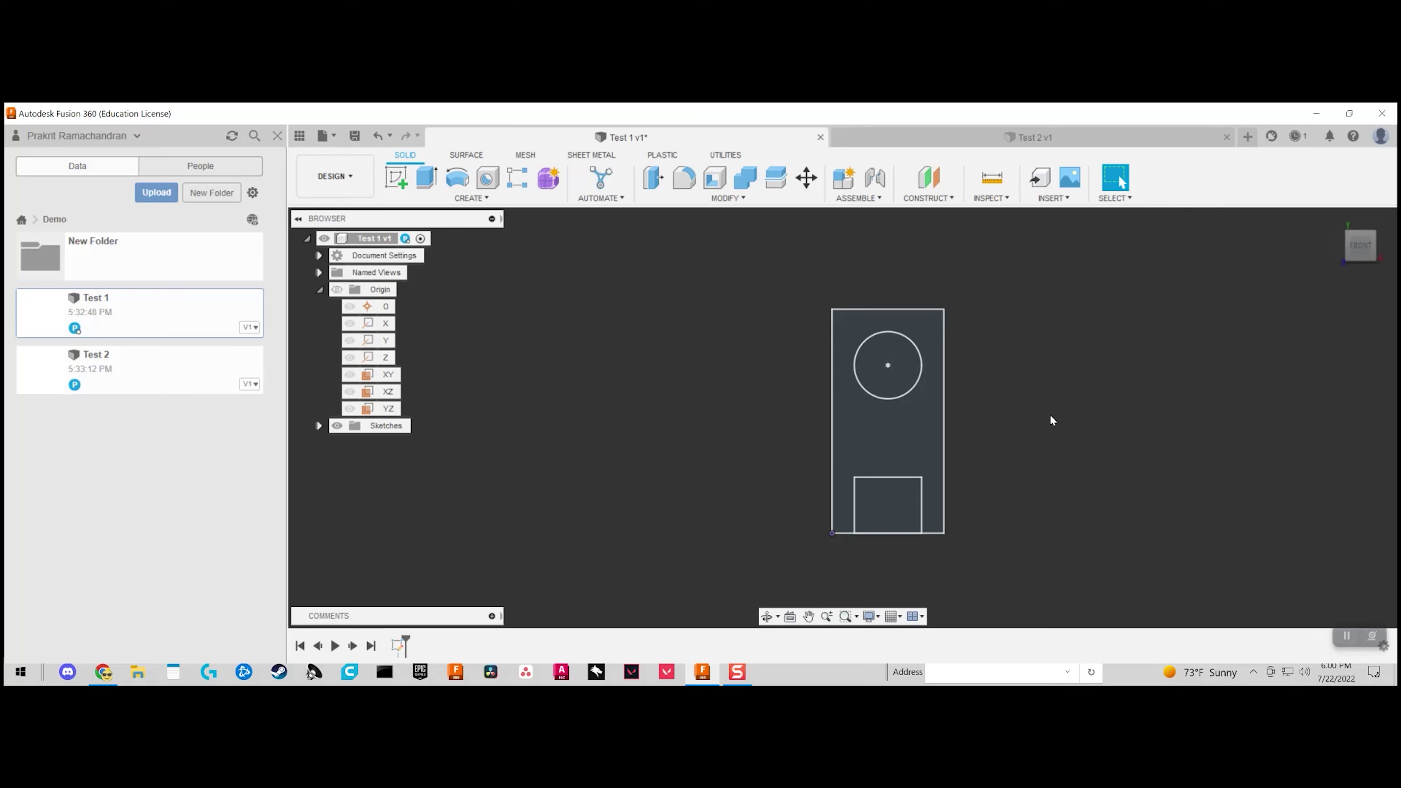
# Extrude the outer profile around the hole and slot into a solid block
pyautogui.click(916, 428)
pyautogui.press('e')
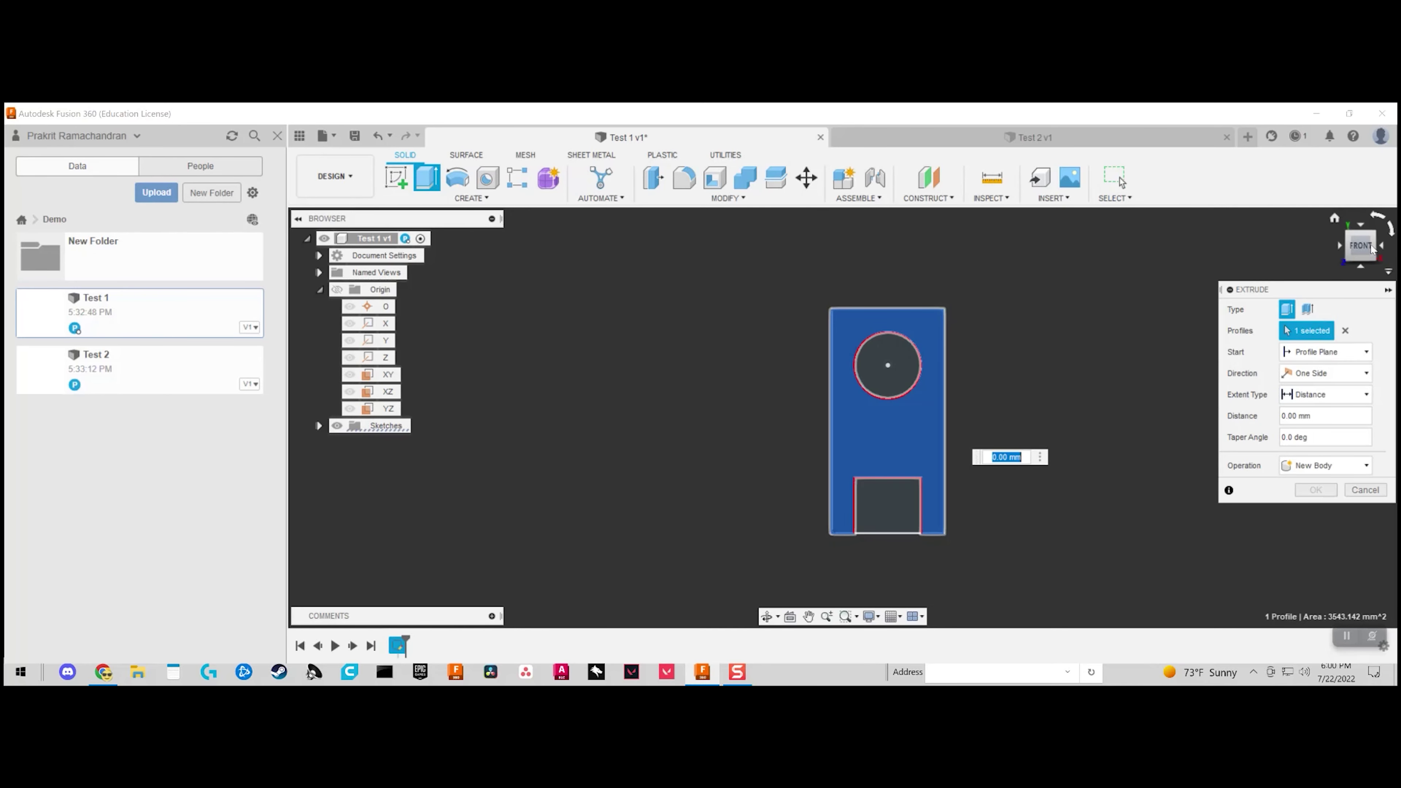
pyautogui.moveTo(860, 430); pyautogui.dragTo(815, 435)
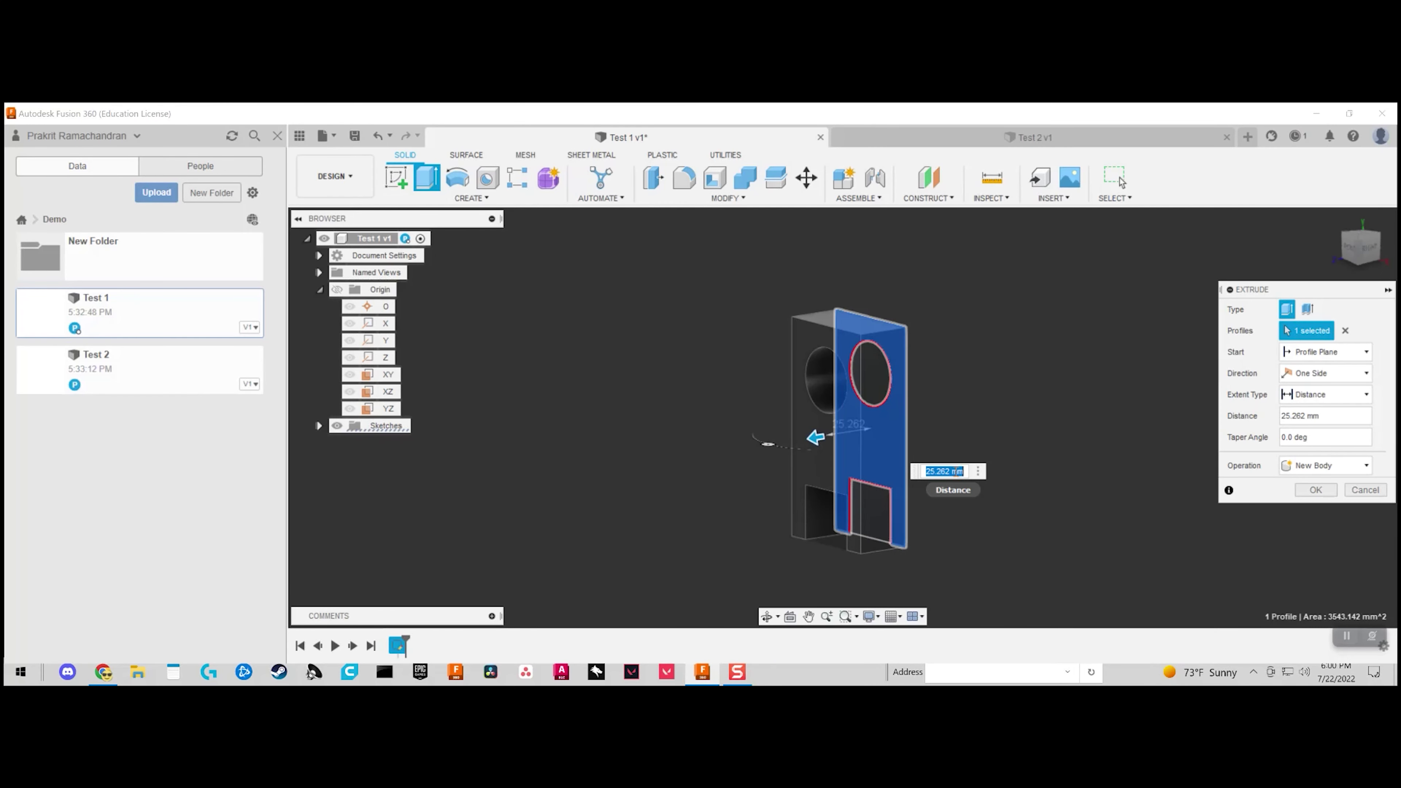
pyautogui.press('Return')
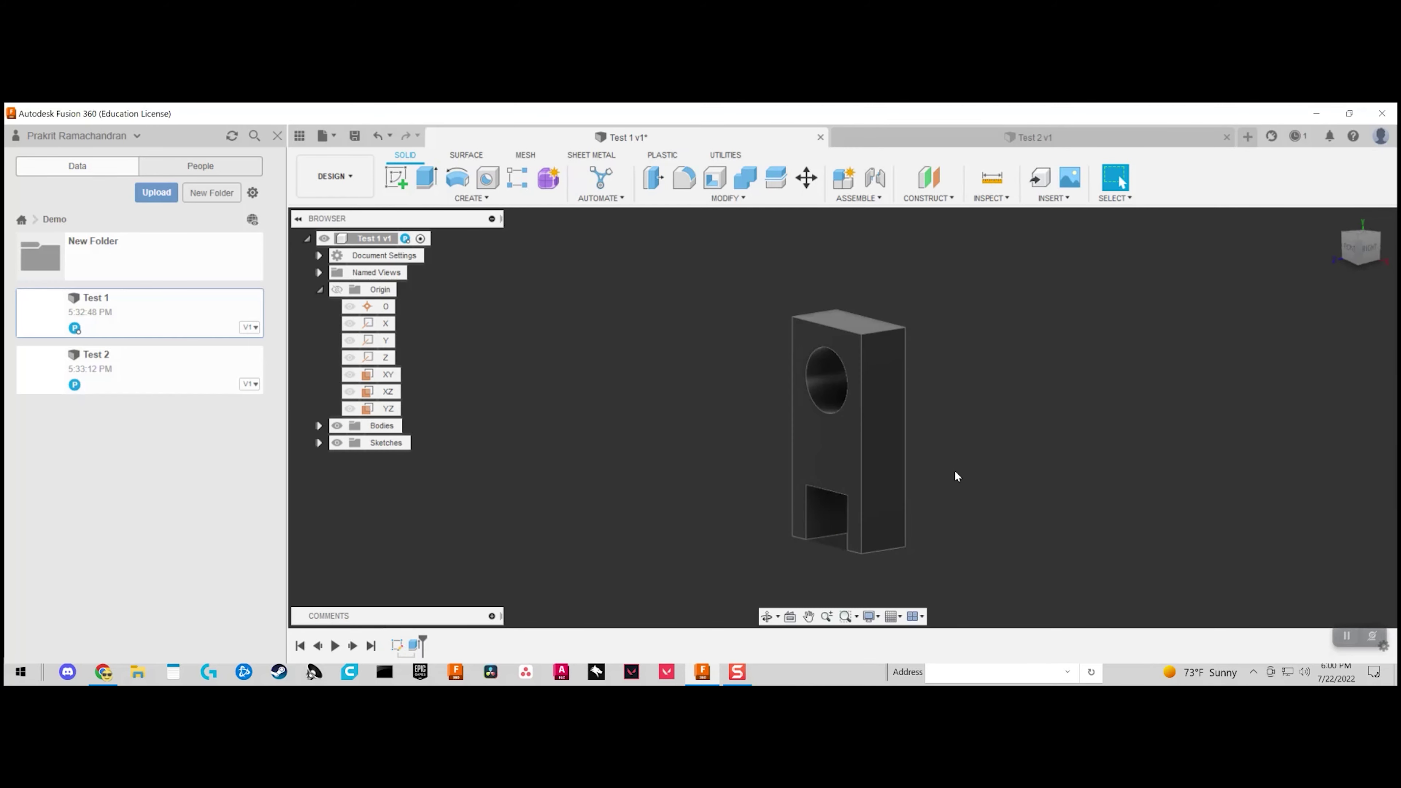
# Fillet the block's top-right edge with a radius of about 7.9 mm
pyautogui.moveTo(842, 415)
pyautogui.keyDown('shift'); pyautogui.mouseDown(button='middle')
pyautogui.moveTo(784, 420)
pyautogui.moveTo(948, 418)
pyautogui.moveTo(1098, 388)
pyautogui.mouseUp(button='middle'); pyautogui.keyUp('shift')
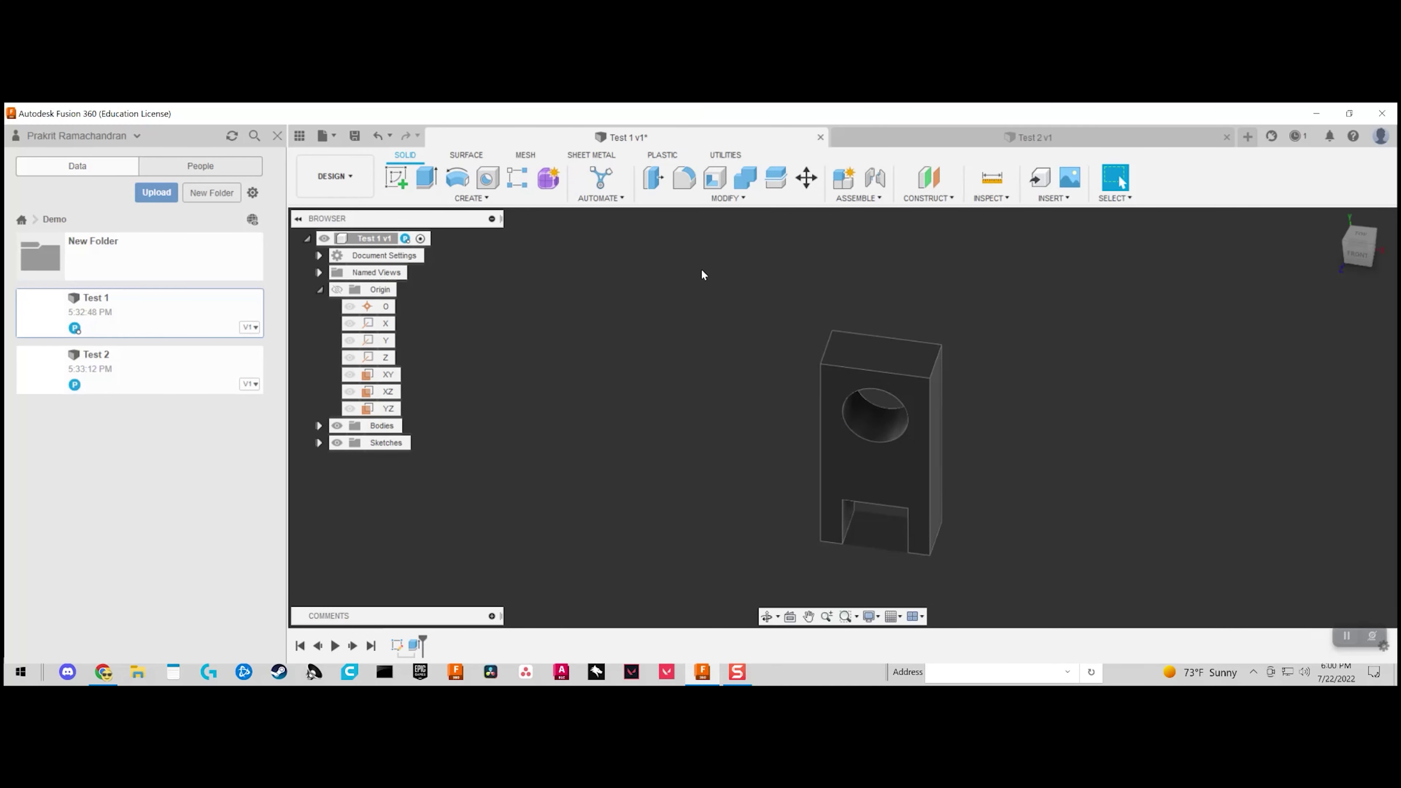
pyautogui.click(729, 198)
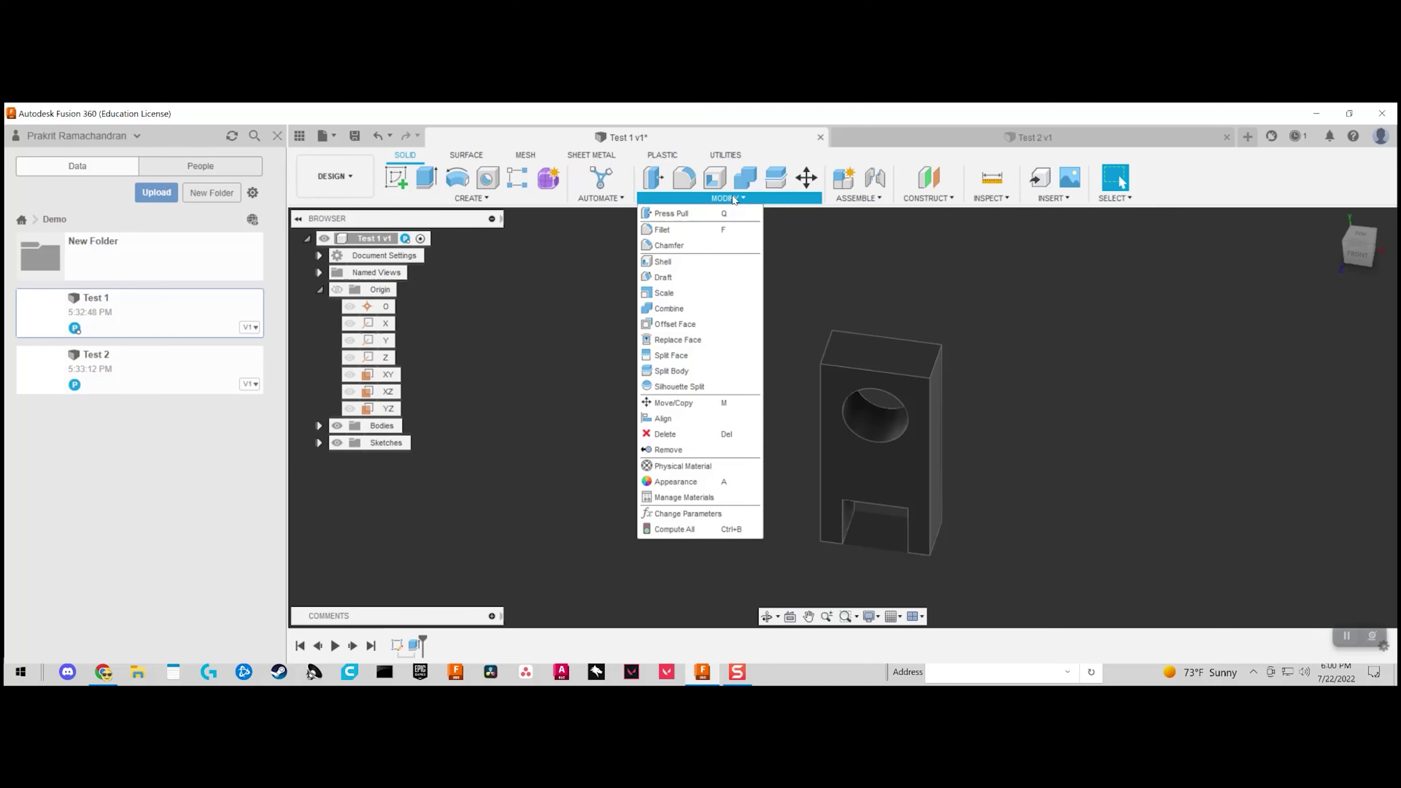
pyautogui.click(697, 235)
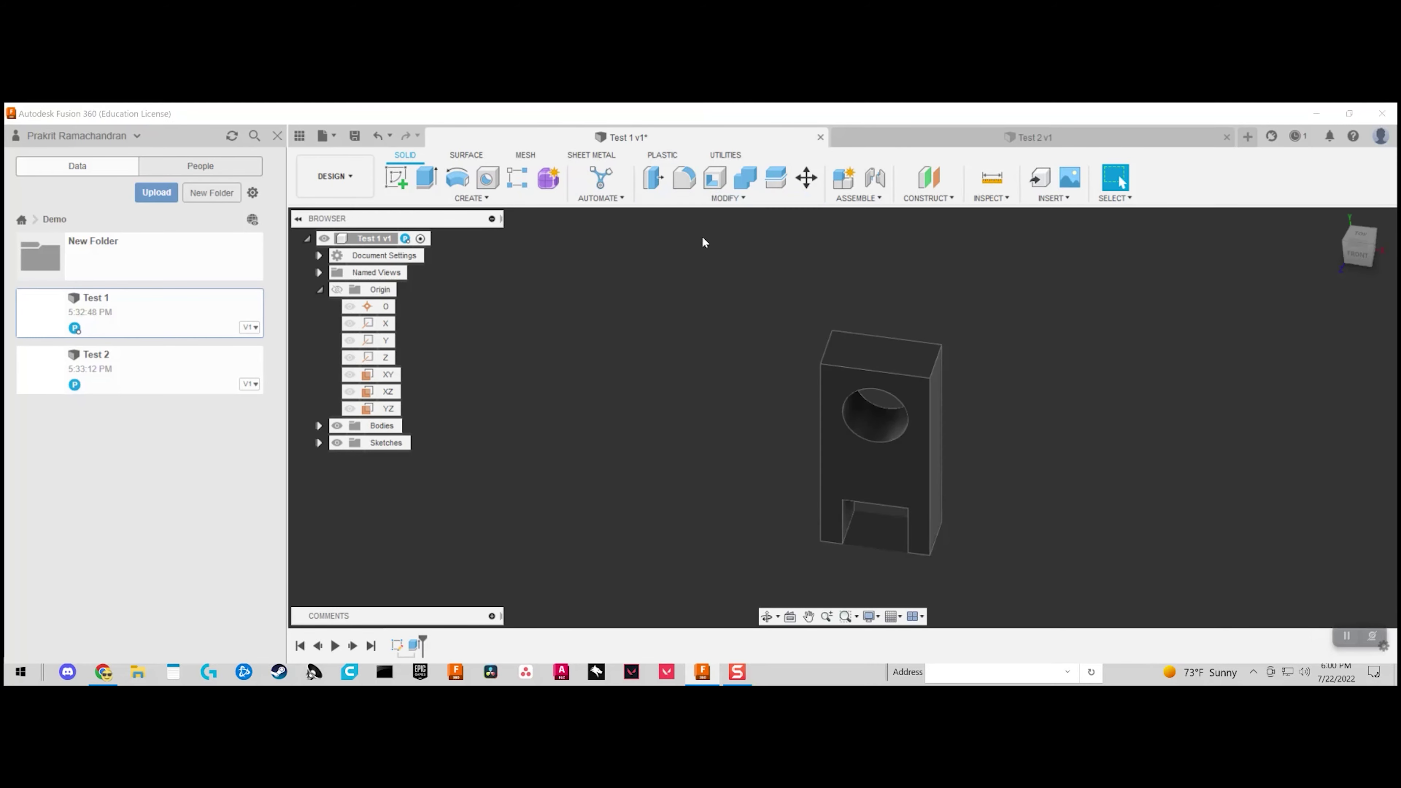
pyautogui.click(936, 361)
pyautogui.moveTo(938, 362); pyautogui.dragTo(933, 367)
pyautogui.click(1316, 532)
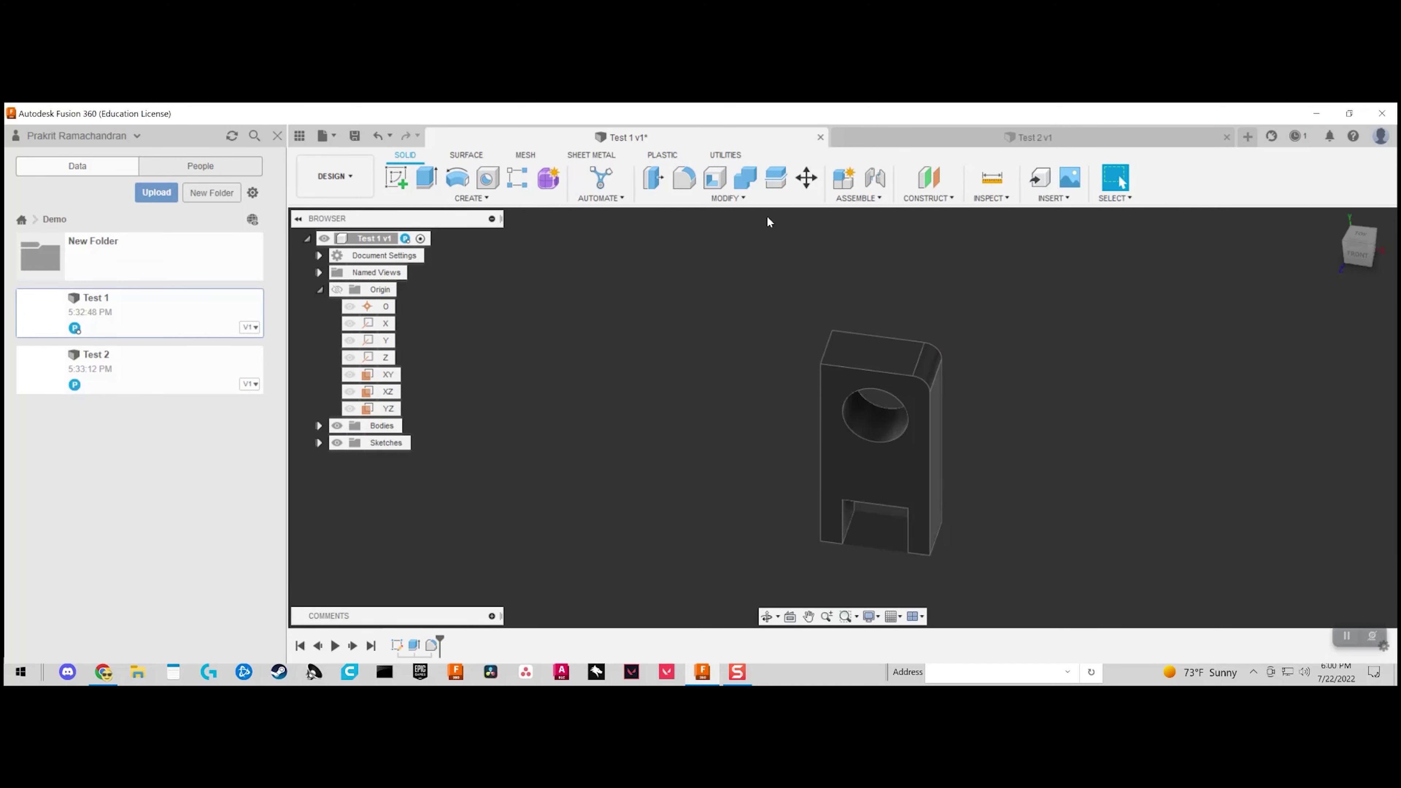
# Chamfer the block's top-left edge with a 13.991 mm distance
pyautogui.click(729, 197)
pyautogui.click(715, 252)
pyautogui.click(824, 350)
pyautogui.moveTo(825, 353)
pyautogui.mouseDown()
pyautogui.moveTo(809, 324)
pyautogui.moveTo(833, 357)
pyautogui.mouseUp()
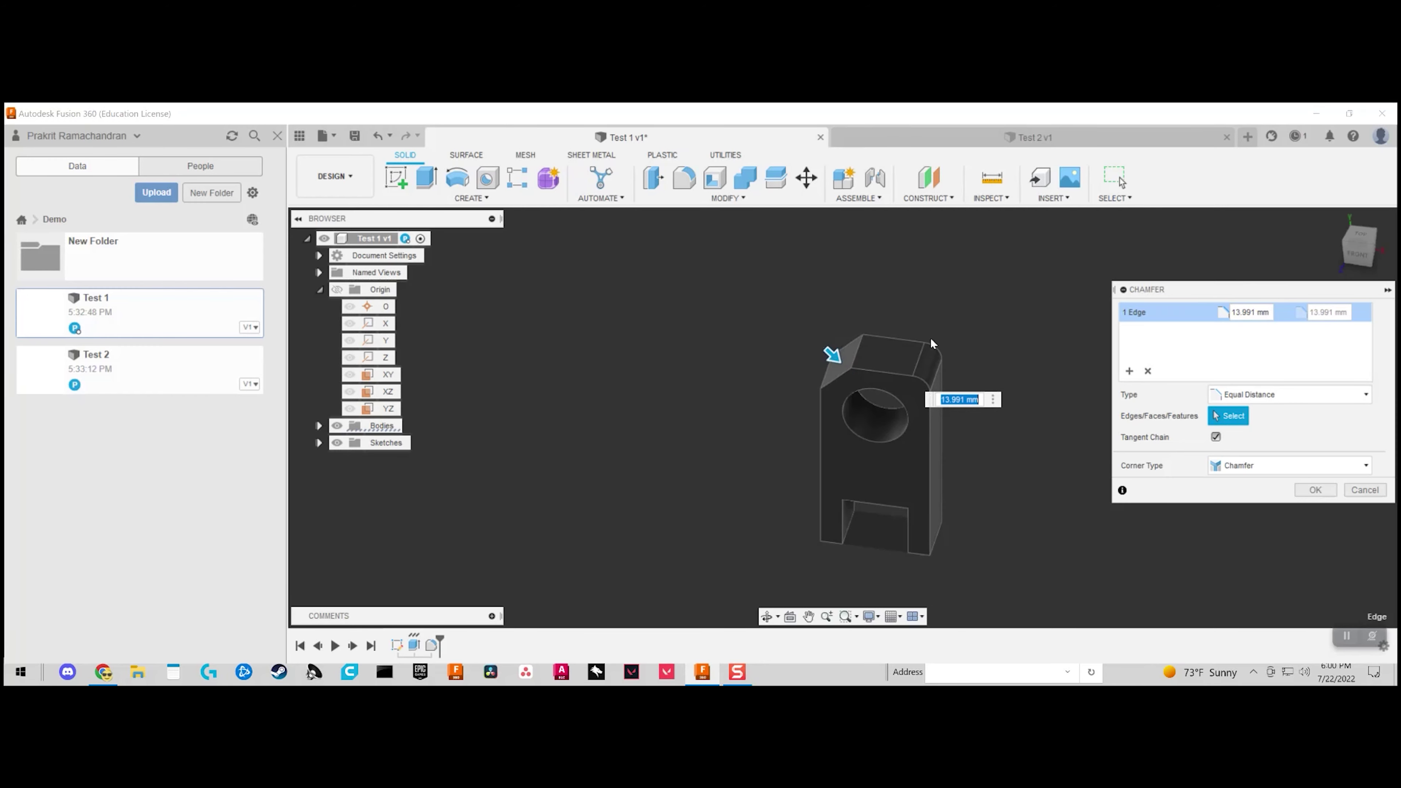
pyautogui.moveTo(1344, 251); pyautogui.dragTo(1357, 248)
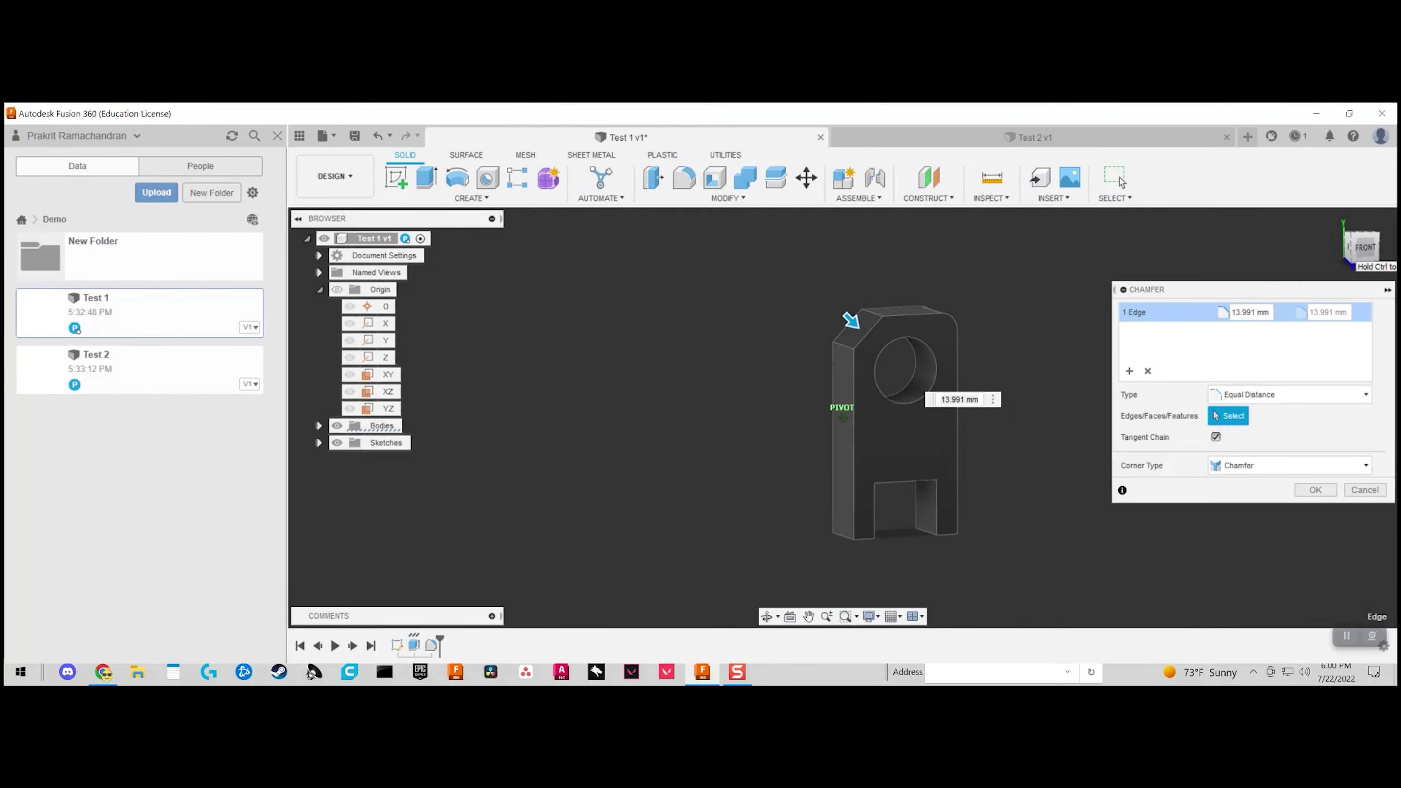
pyautogui.click(1315, 491)
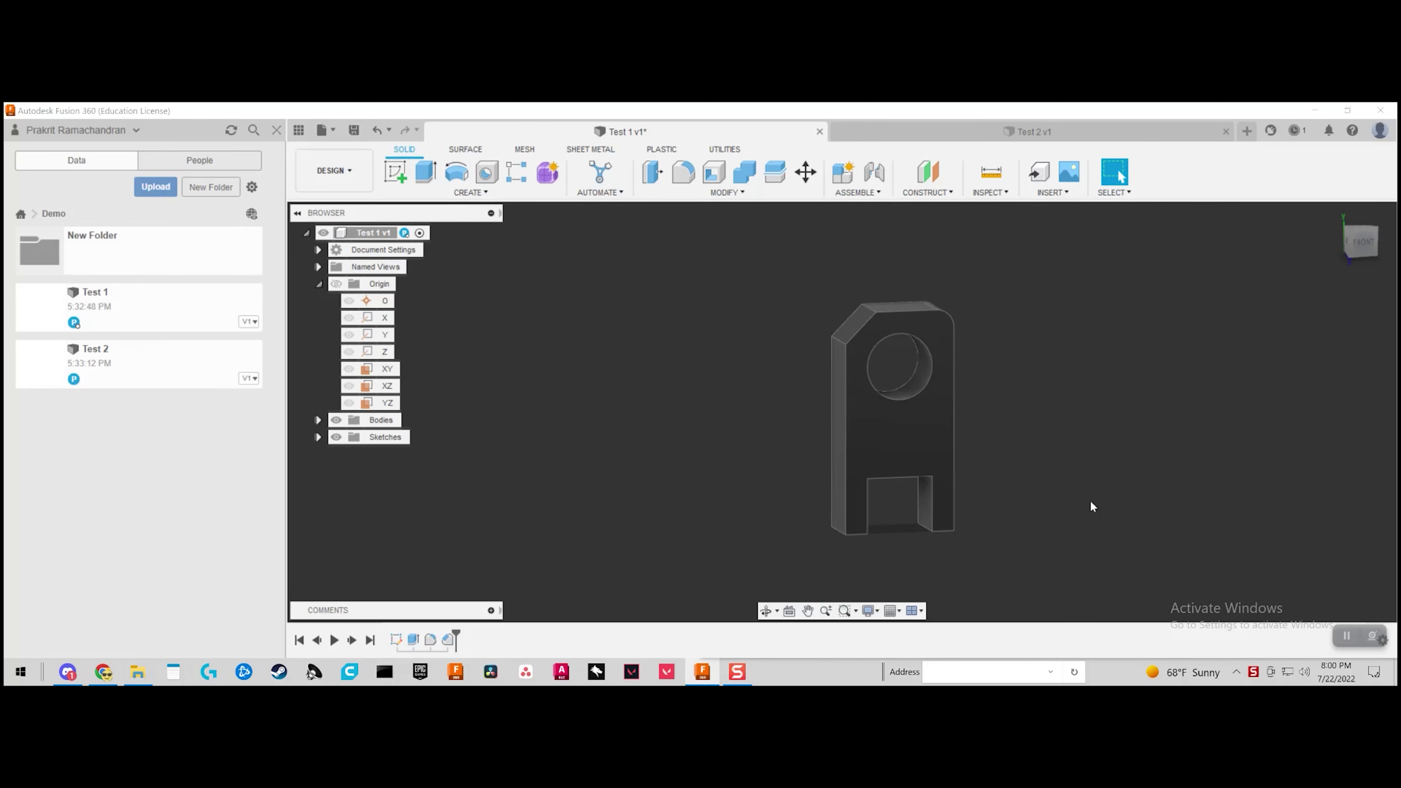
pyautogui.hotkey('alt', 'Tab')
pyautogui.hotkey('alt', 'Tab')
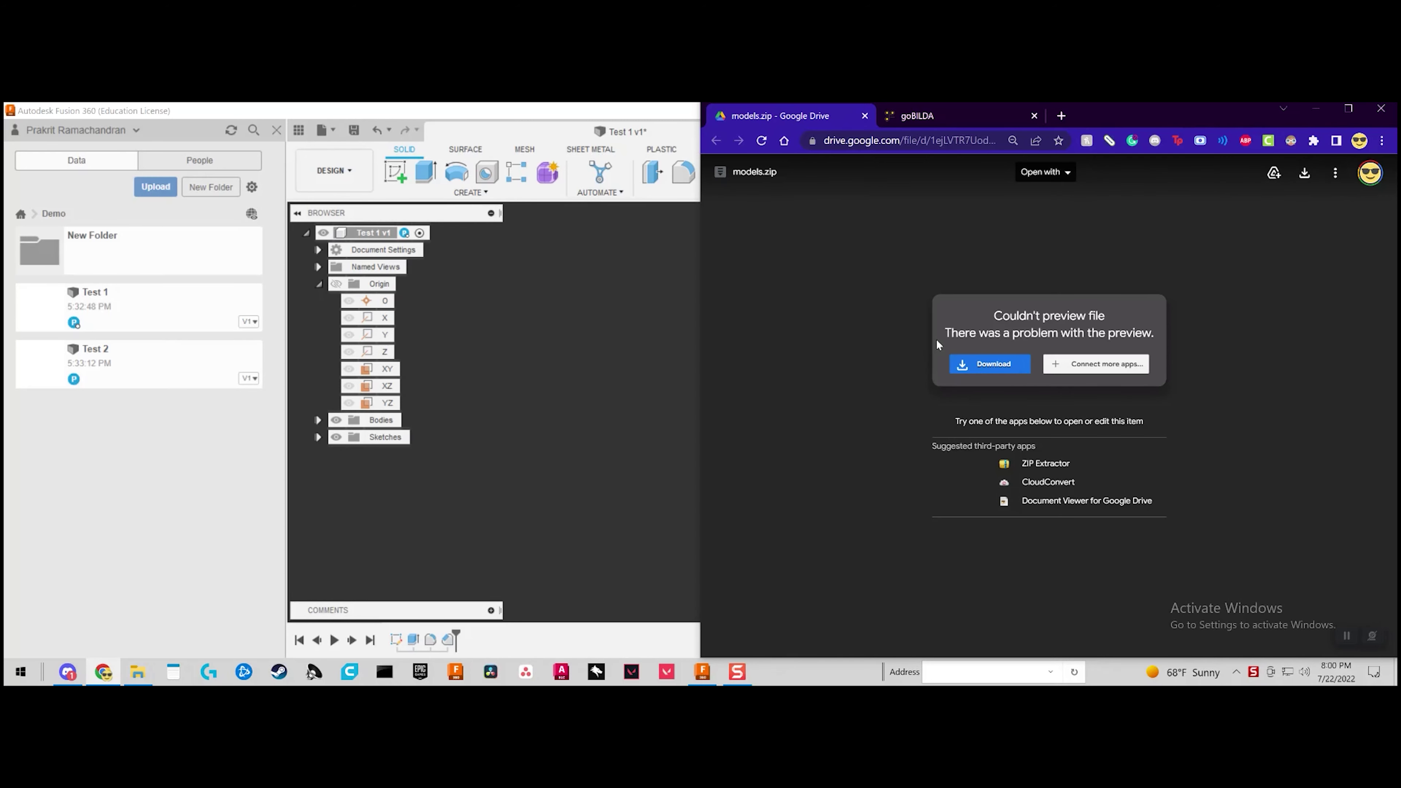
# Download models.zip from Google Drive, accepting the too-large-to-scan warning
pyautogui.click(977, 366)
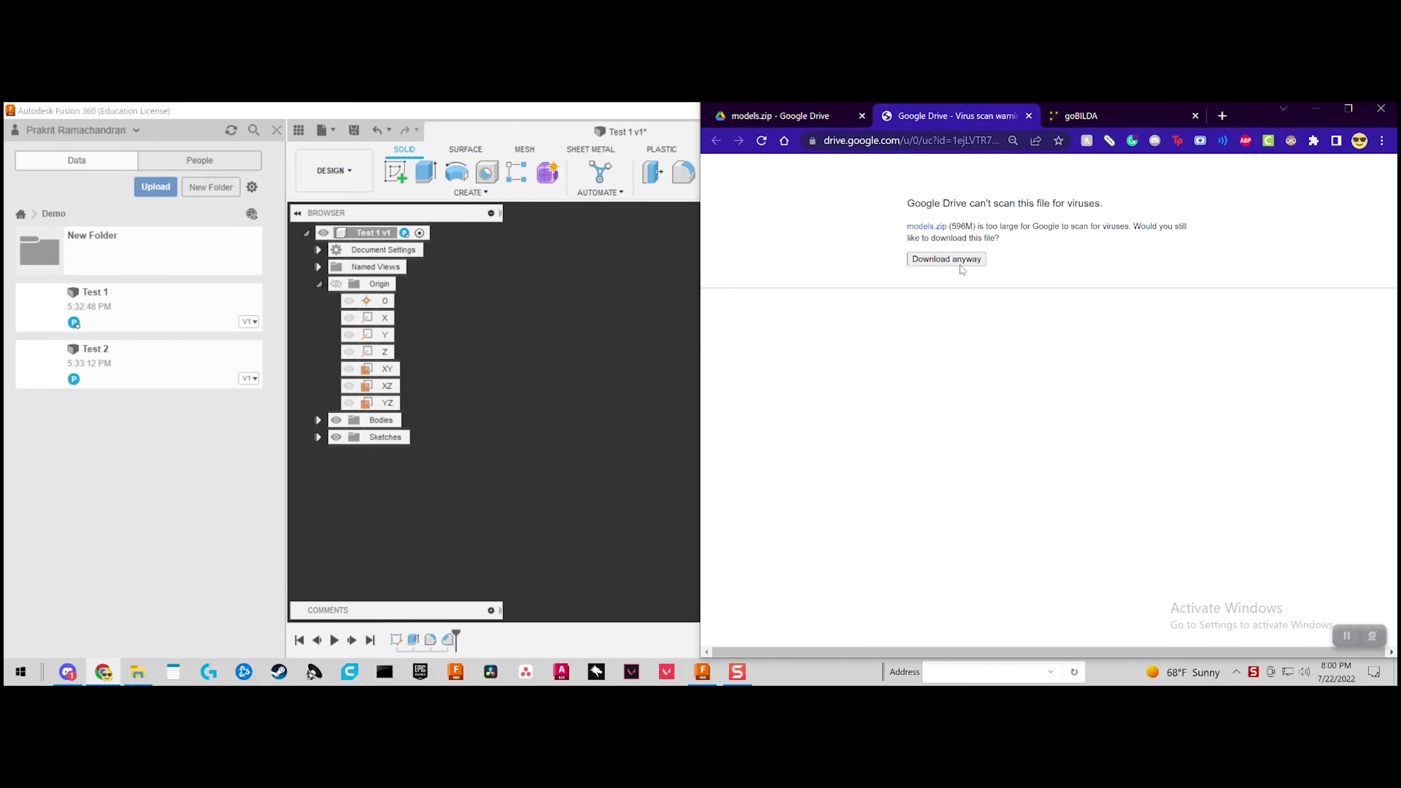
pyautogui.click(959, 266)
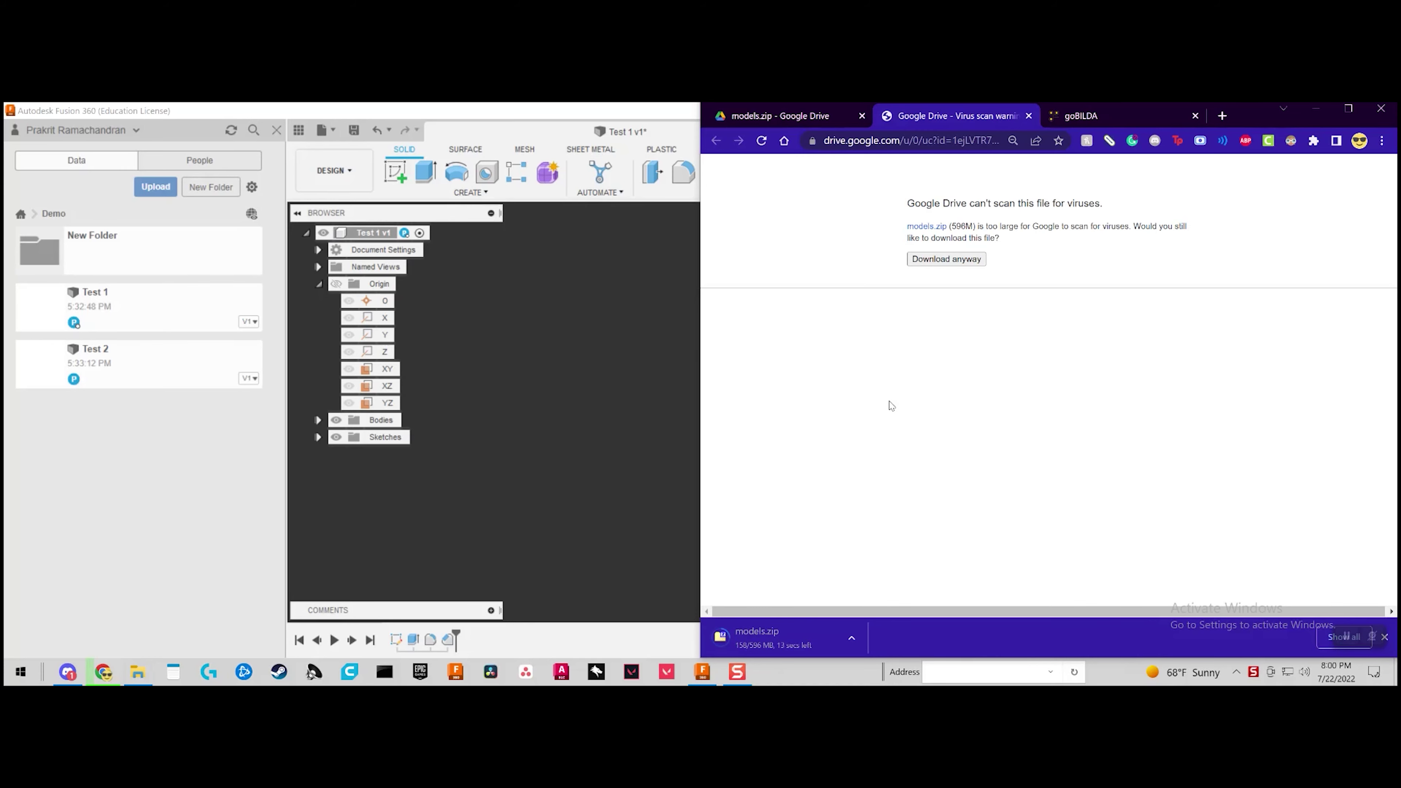
pyautogui.click(850, 637)
# Browse the goBILDA site, close the 7-Zip window, and return to the models.zip Drive page
pyautogui.click(1063, 117)
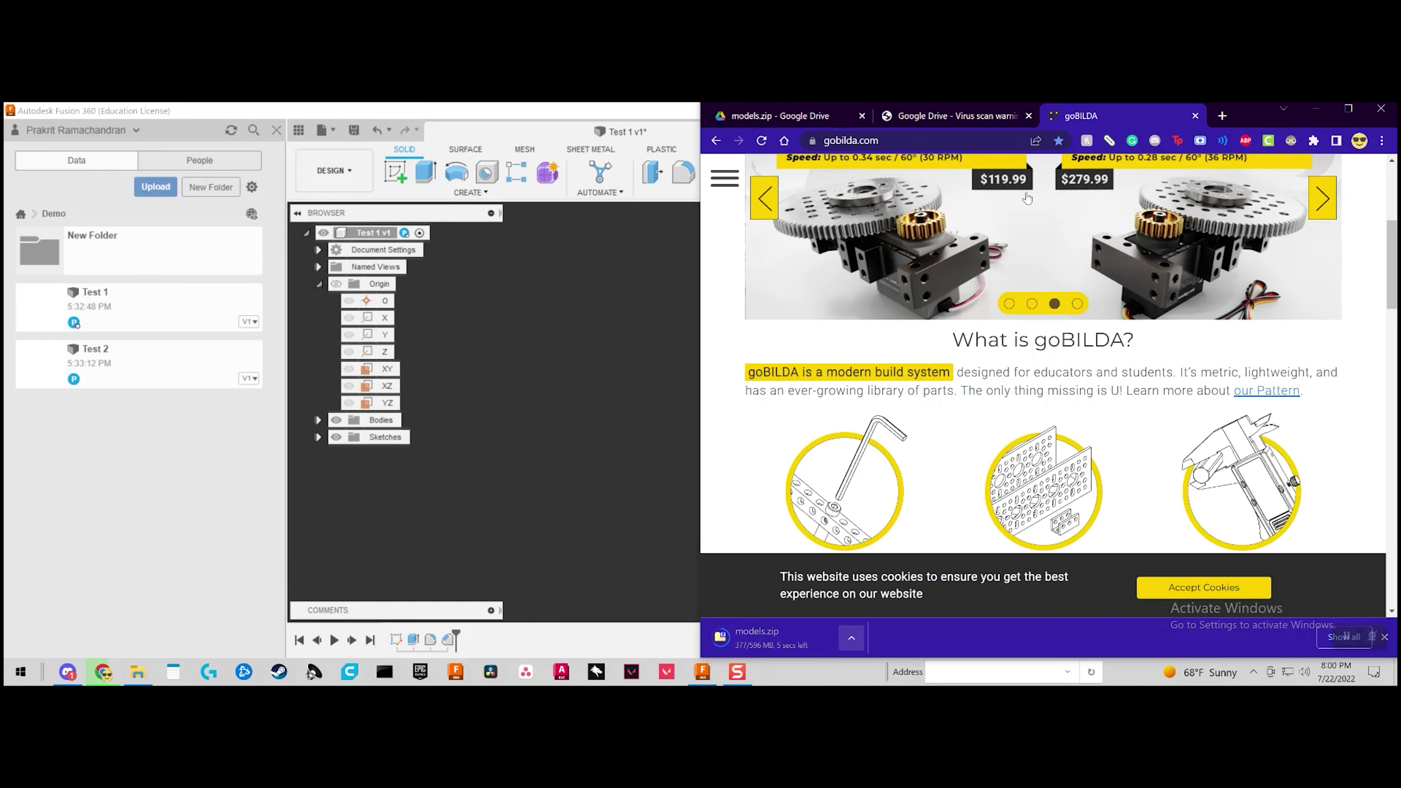
pyautogui.scroll(-5, 890, 329)
pyautogui.scroll(-10, 890, 329)
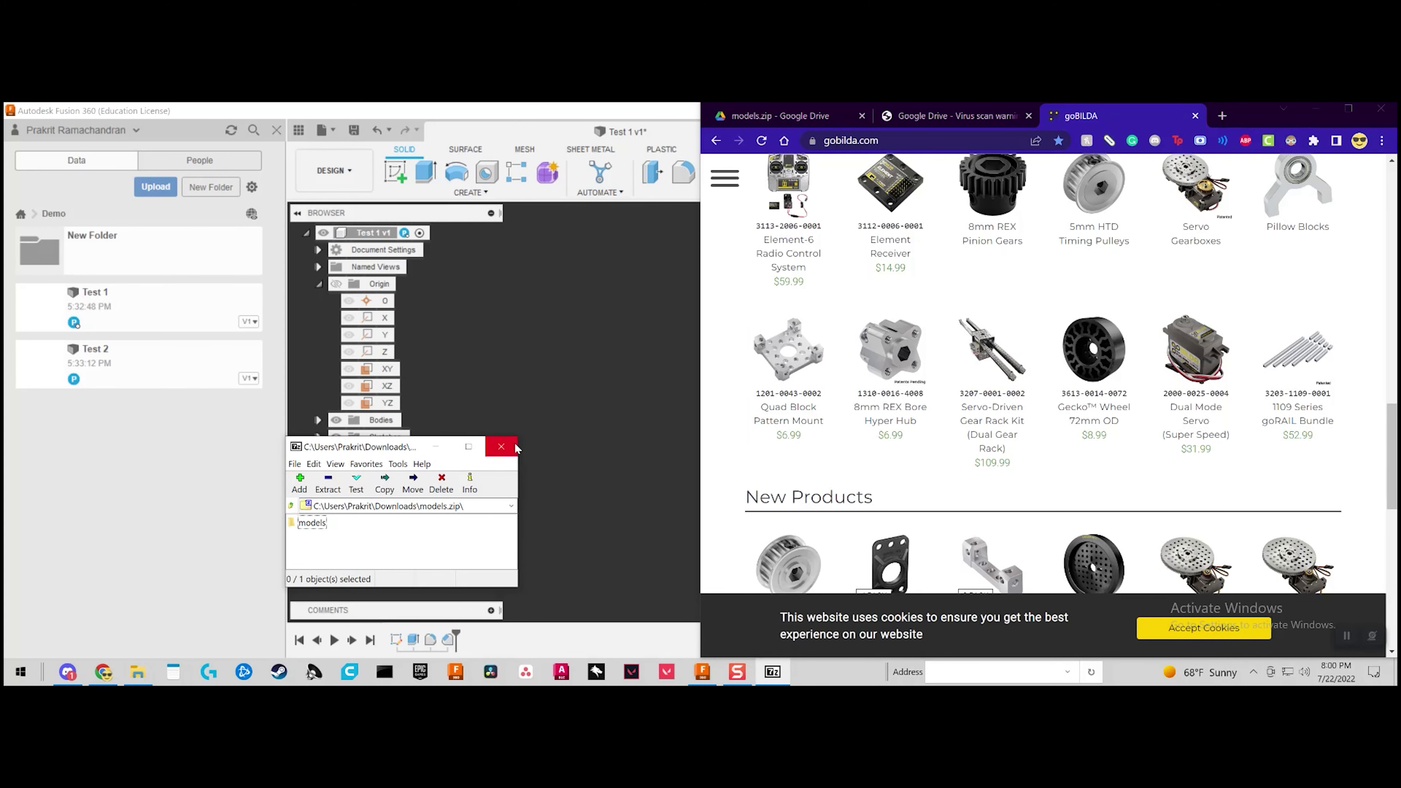
pyautogui.click(500, 447)
pyautogui.click(765, 117)
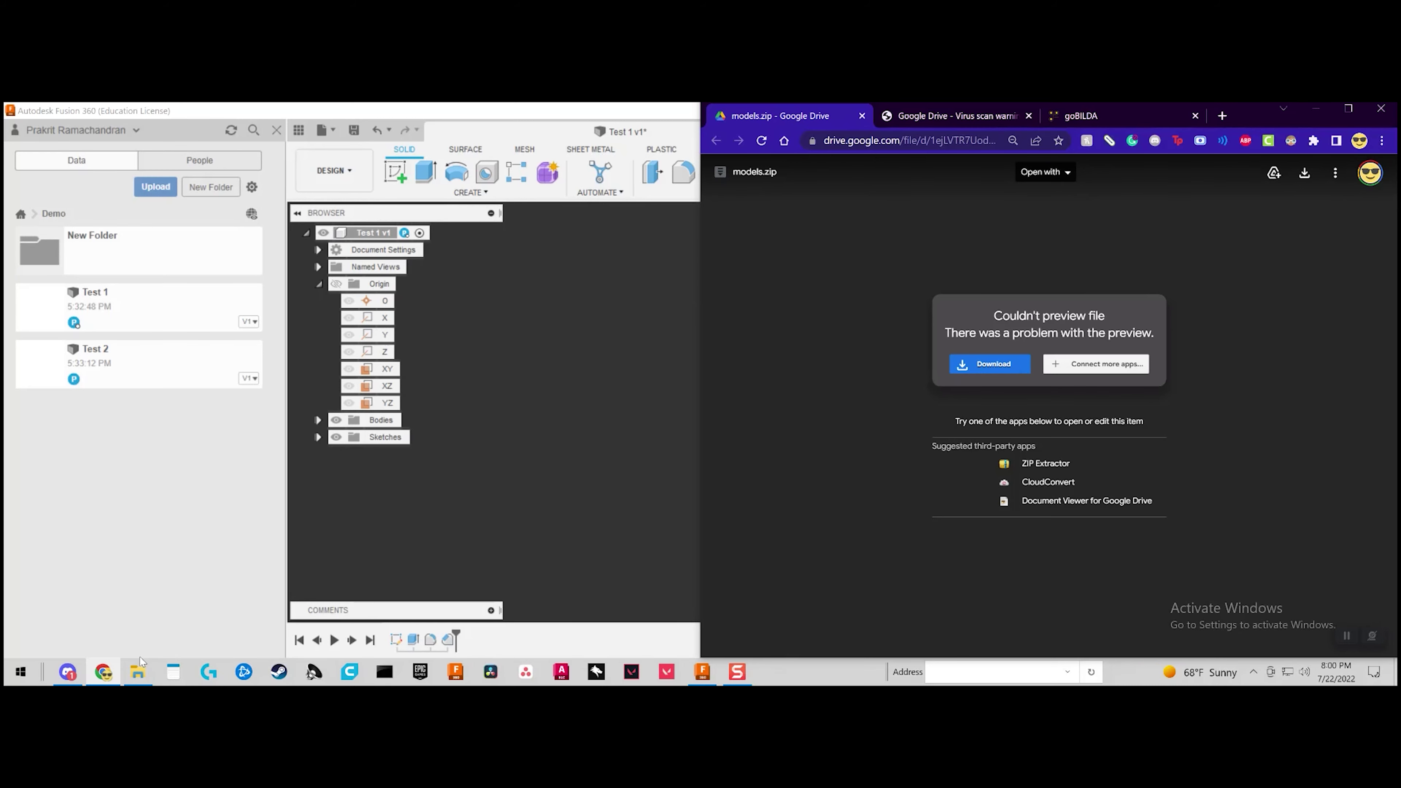
# Extract models.zip from the Downloads folder into a models folder using 7-Zip's Extract files
pyautogui.click(138, 669)
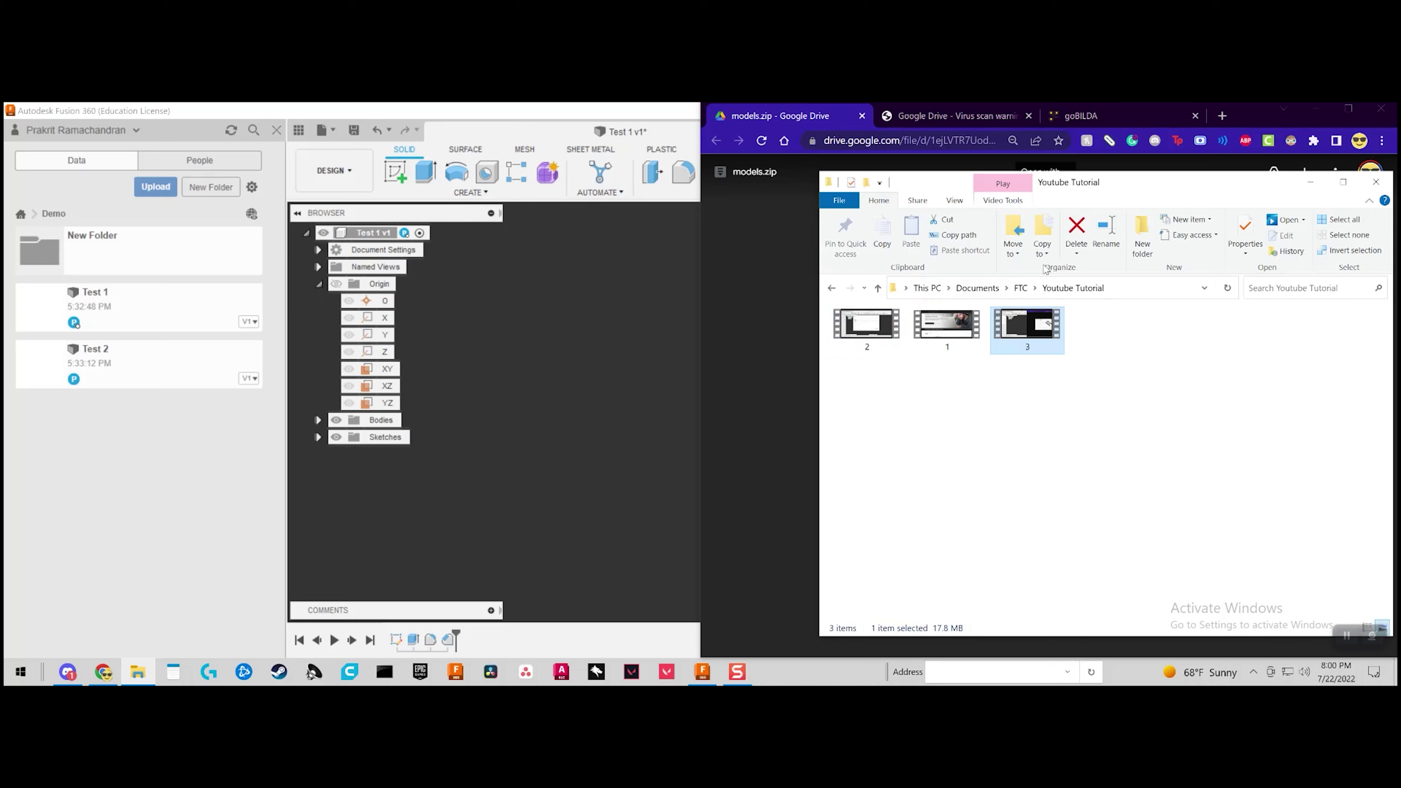
pyautogui.click(926, 290)
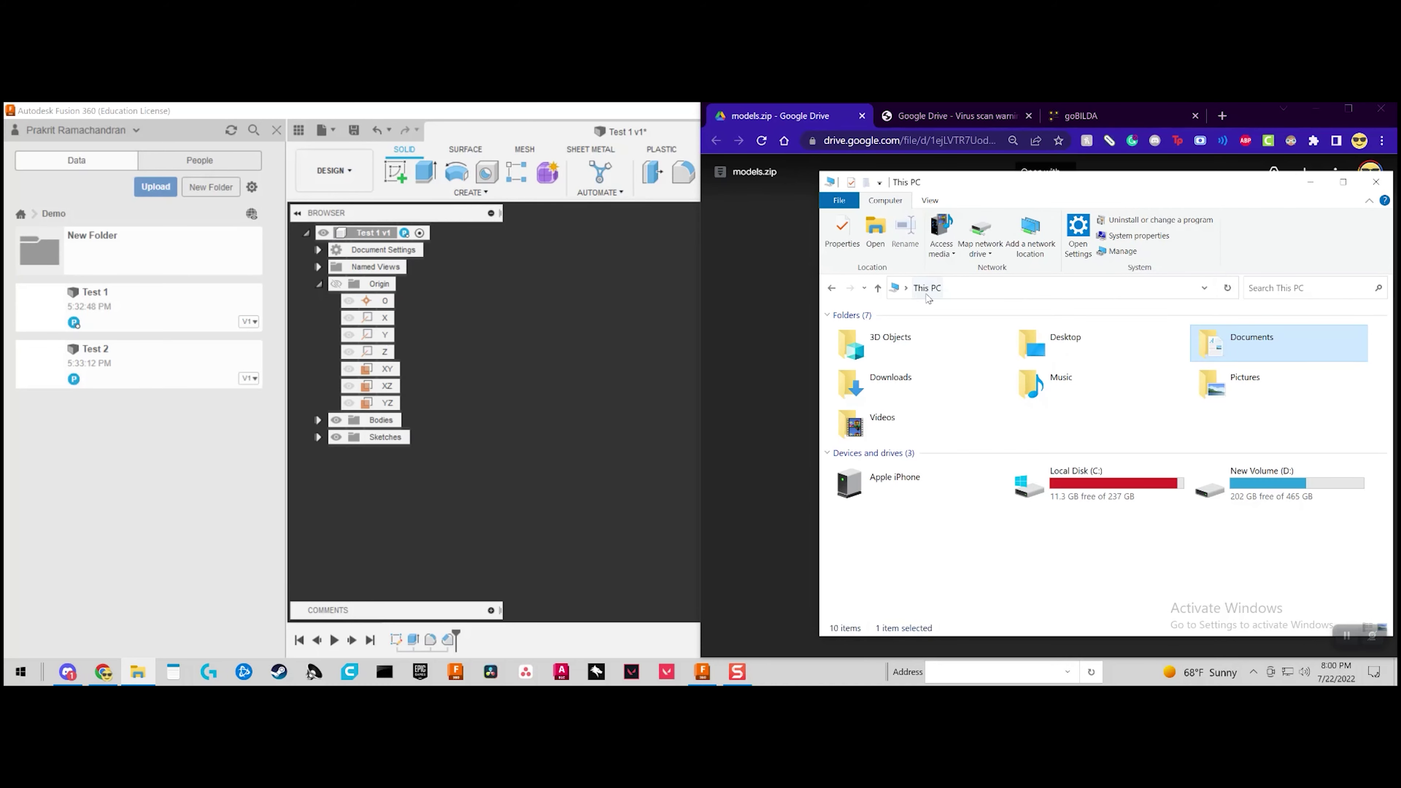
pyautogui.doubleClick(896, 386)
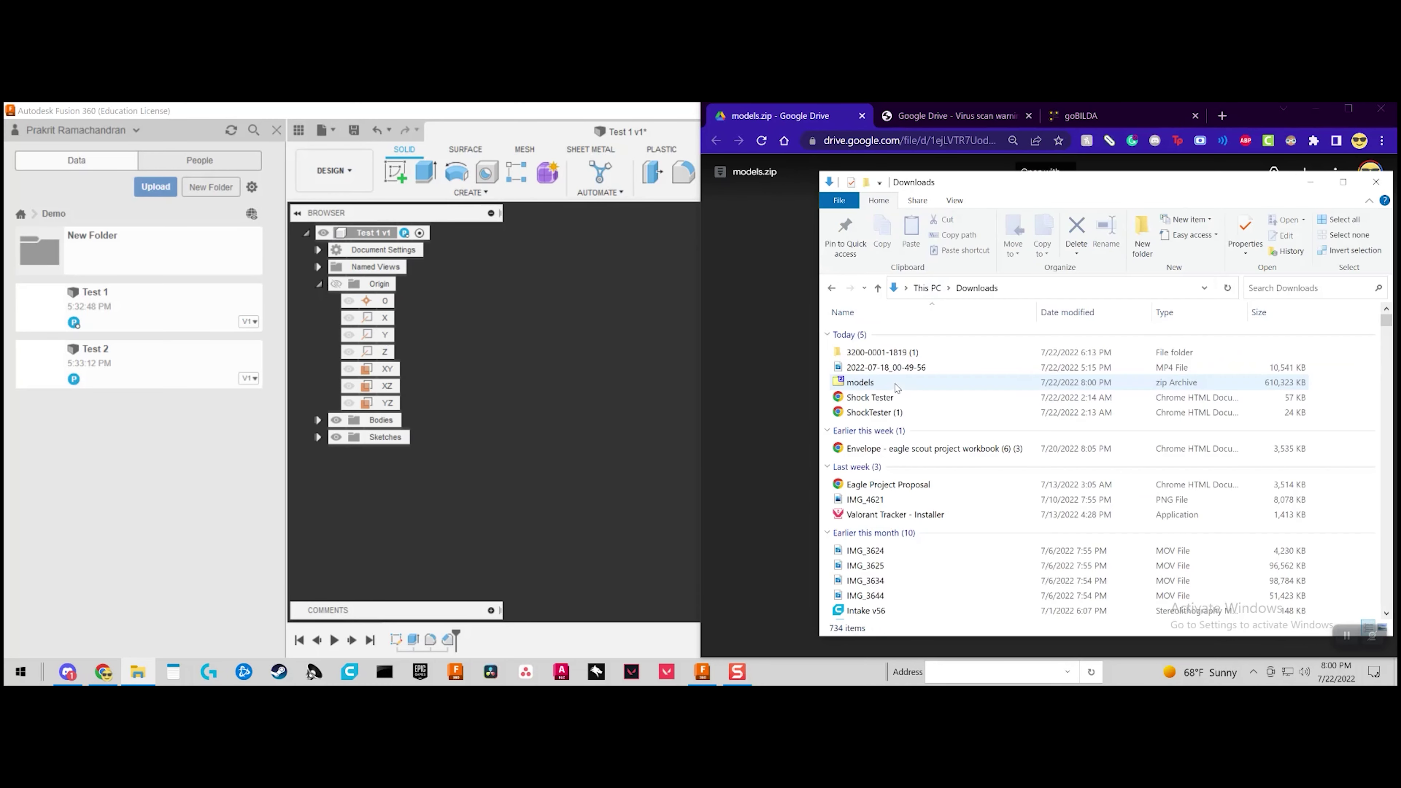
pyautogui.click(872, 383)
pyautogui.rightClick(872, 385)
pyautogui.moveTo(916, 408)
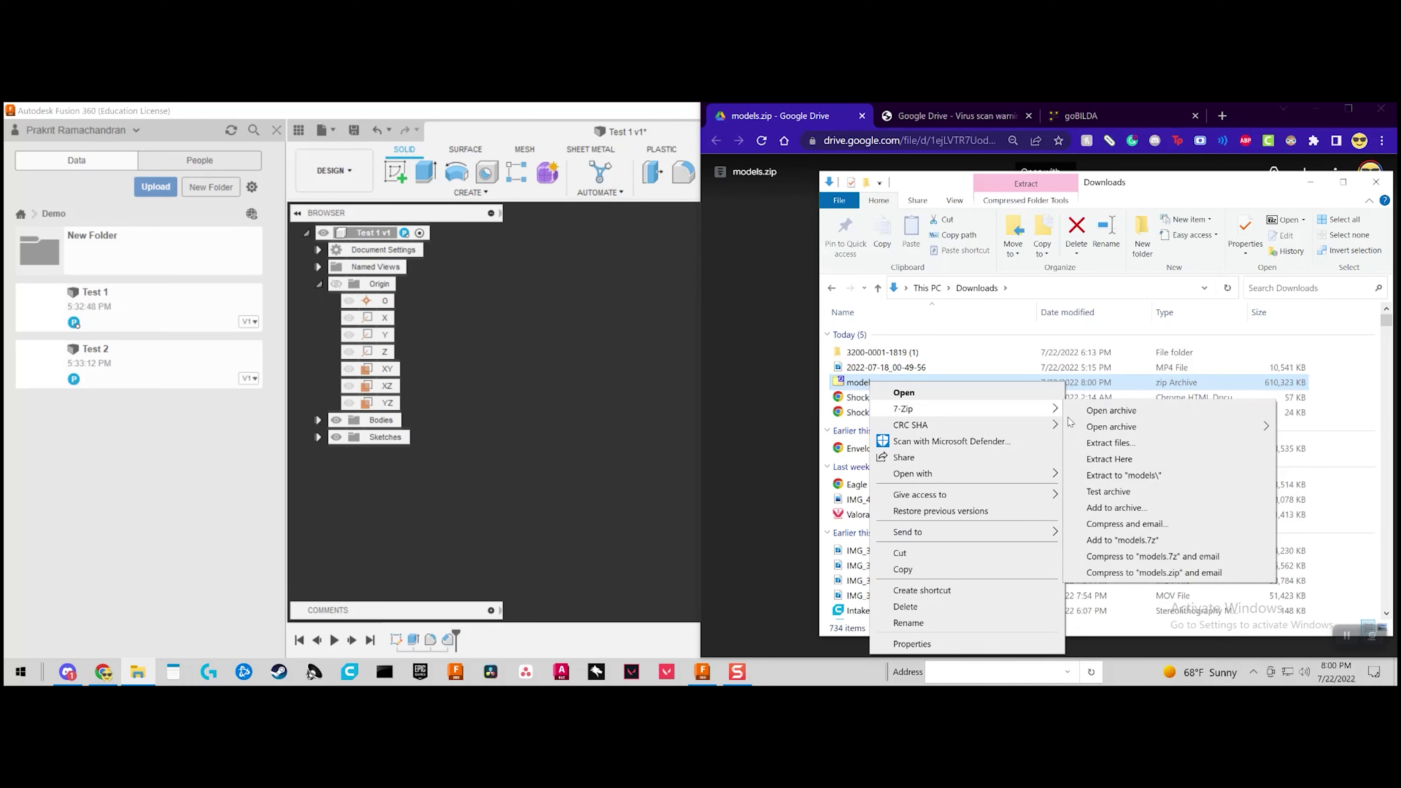
pyautogui.click(1111, 444)
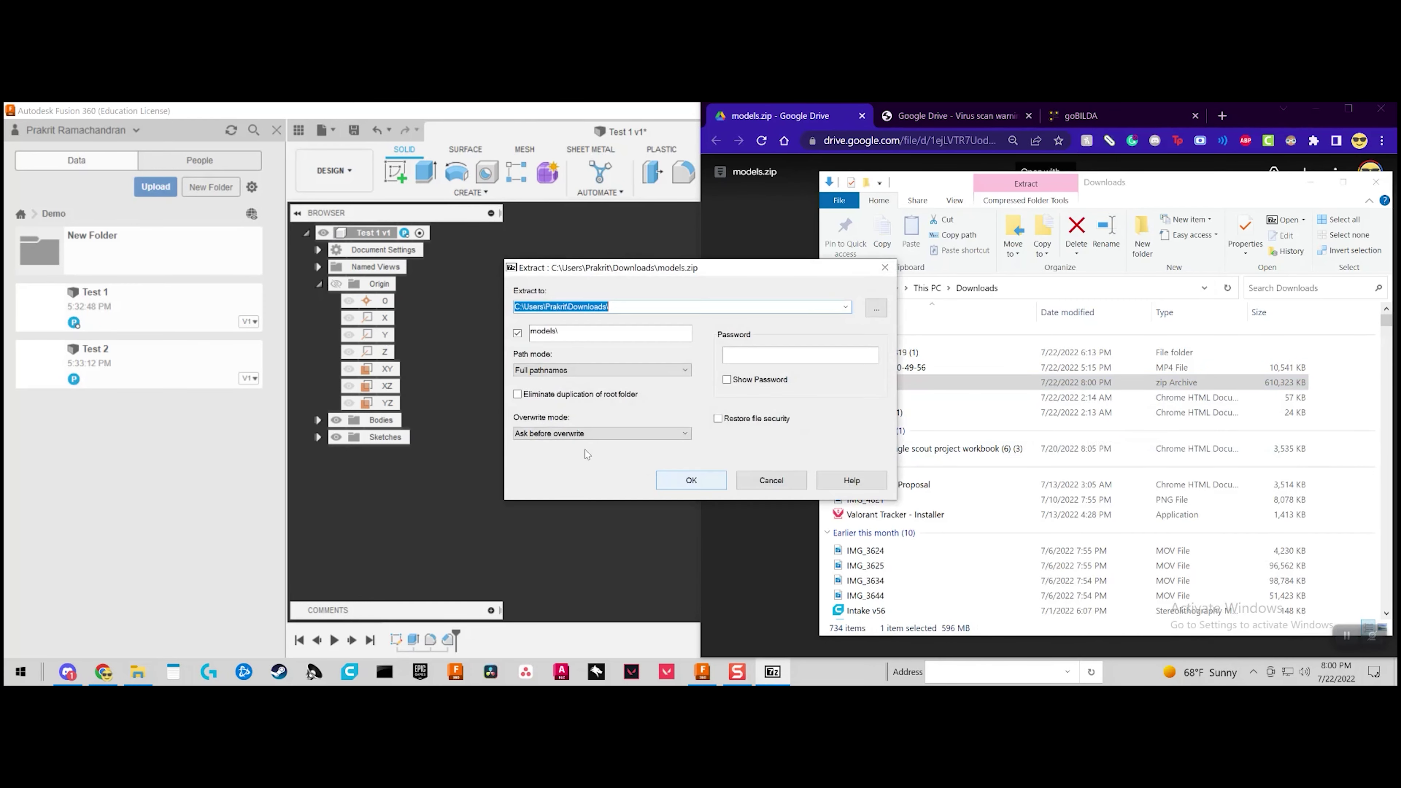
pyautogui.click(692, 482)
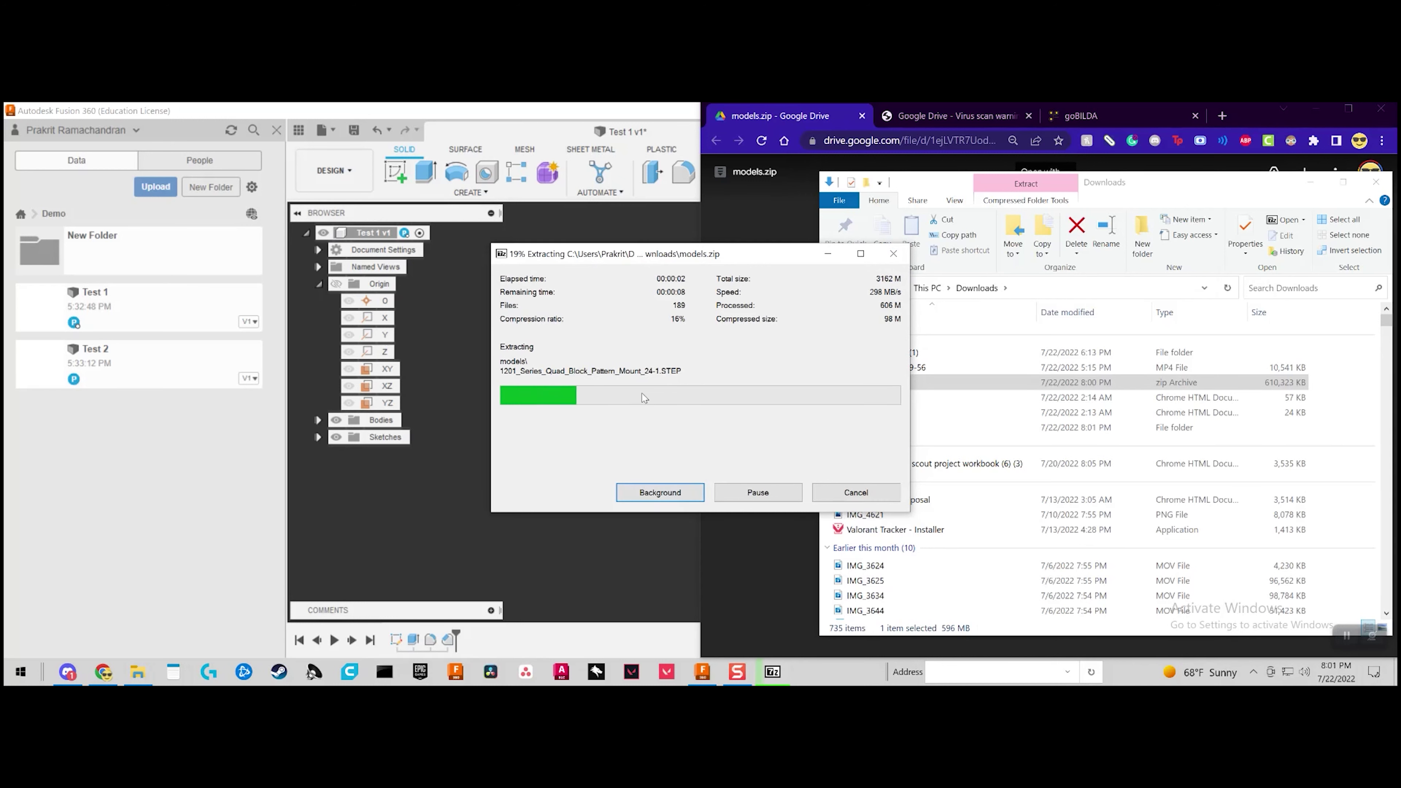
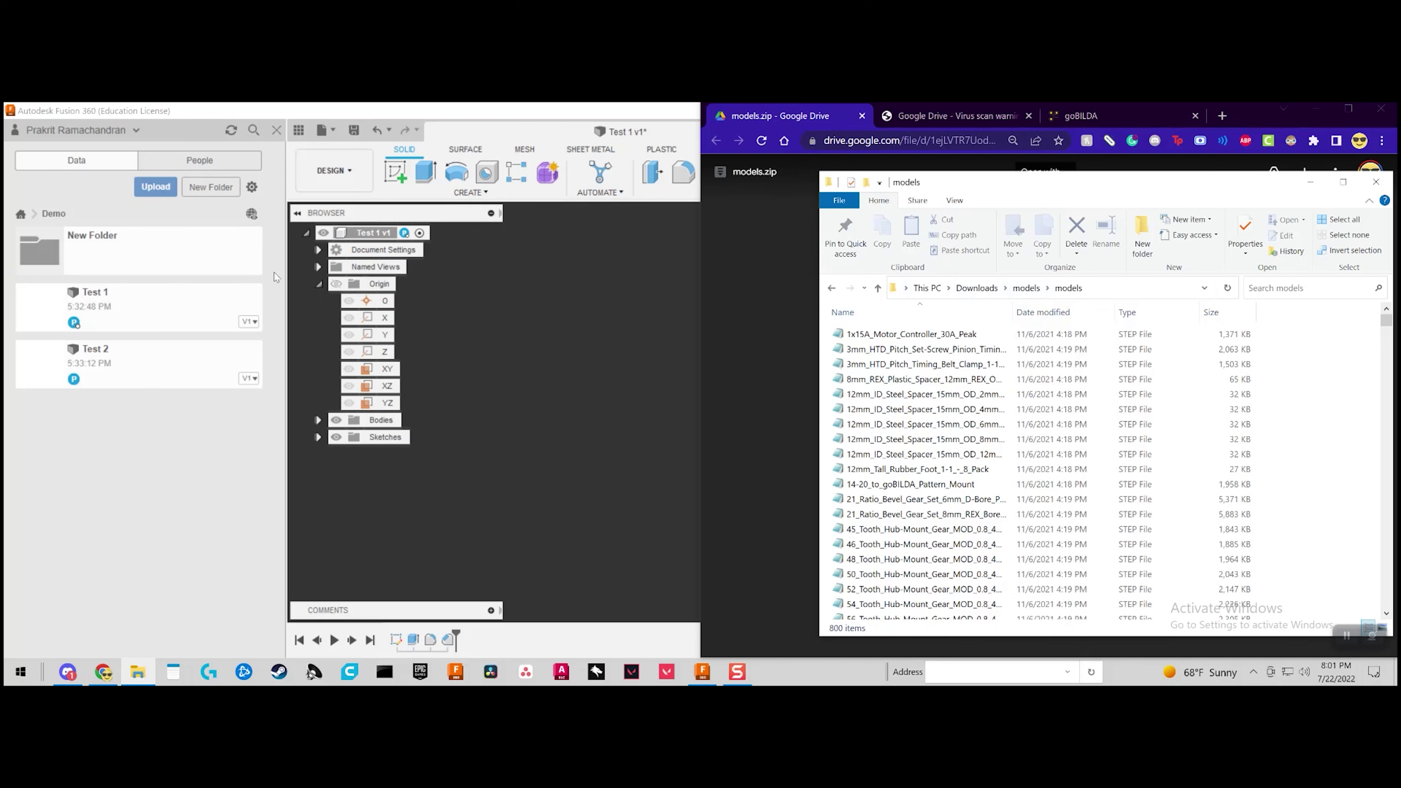
# Return to Fusion 360 and open the Data Panel's Upload window for the Demo project
pyautogui.click(146, 187)
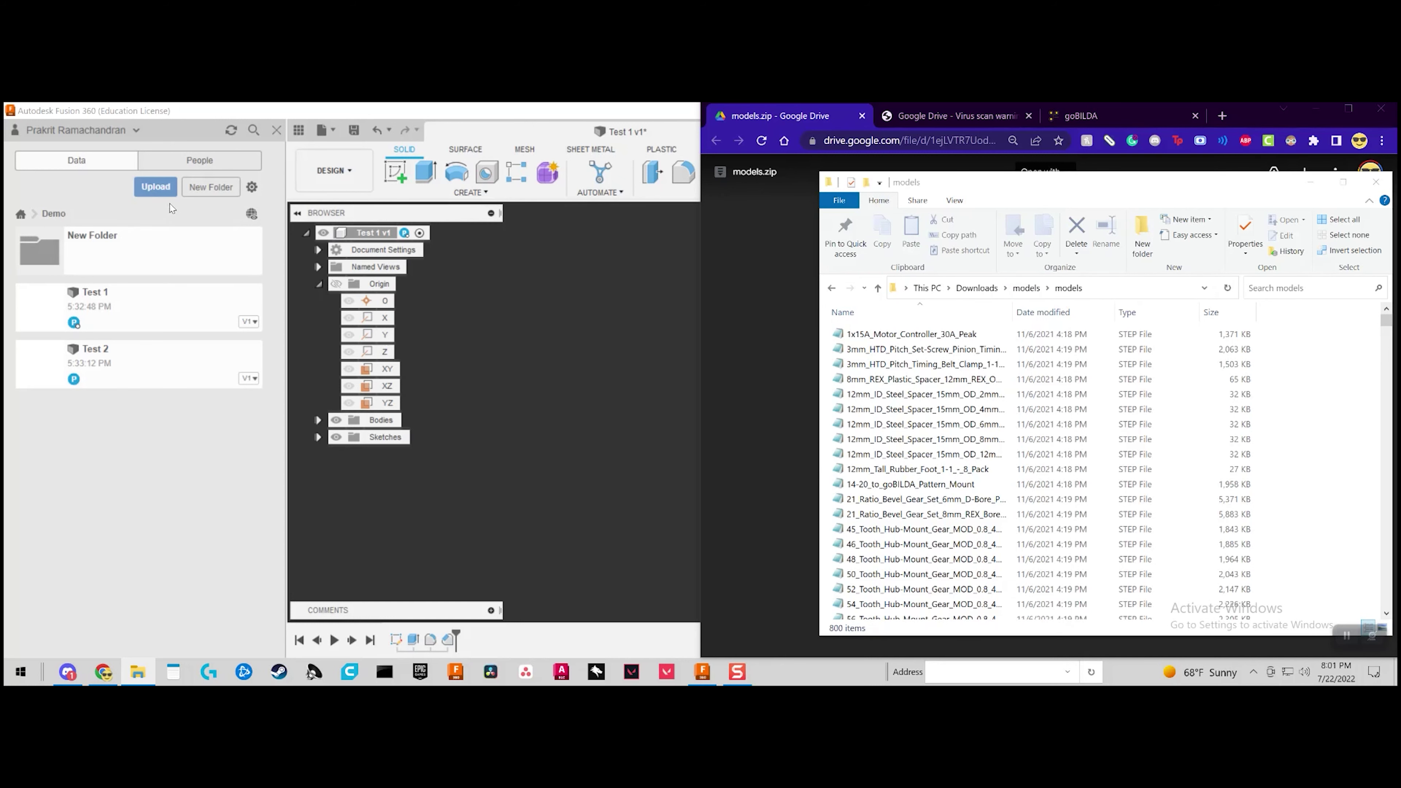
pyautogui.hotkey('alt', 'Tab')
pyautogui.click(156, 191)
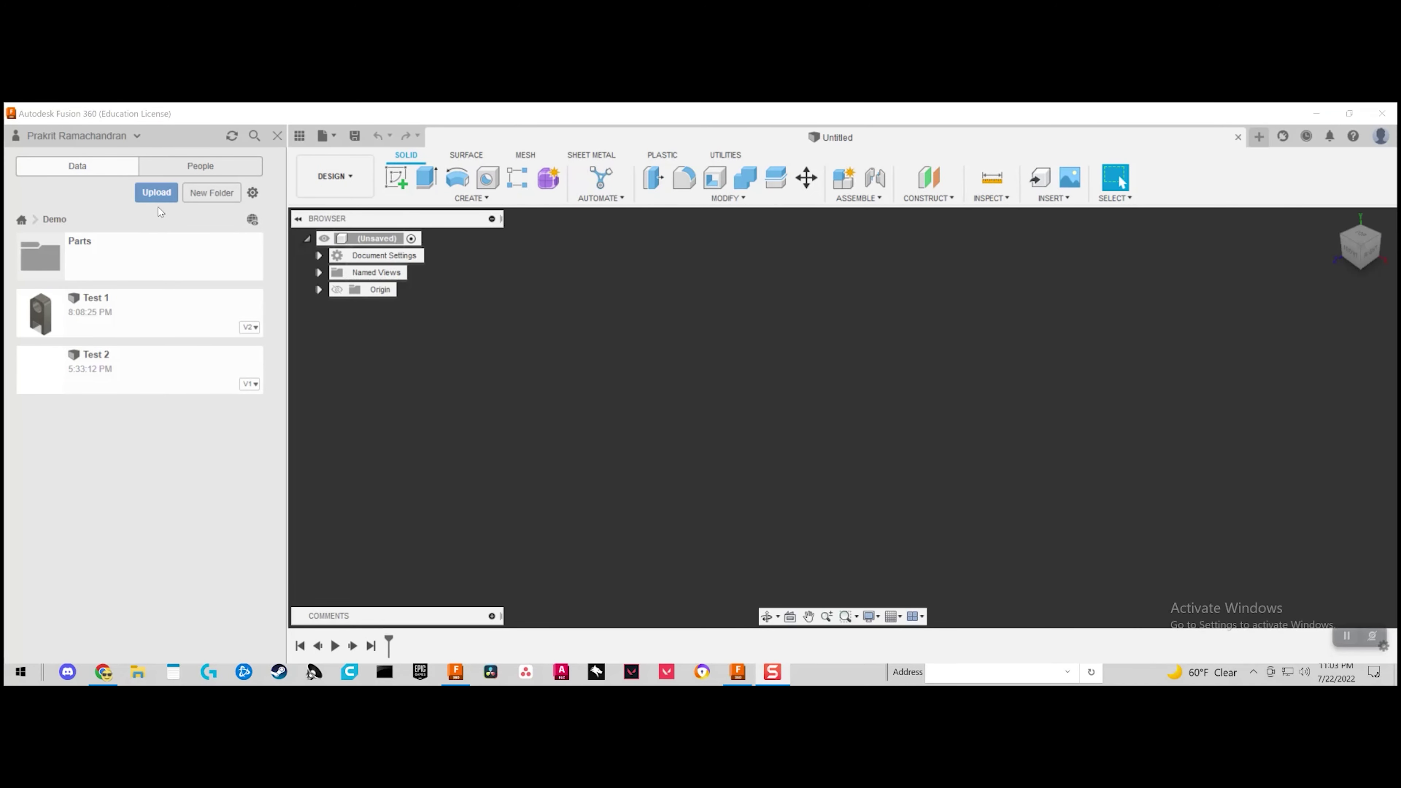
pyautogui.click(155, 191)
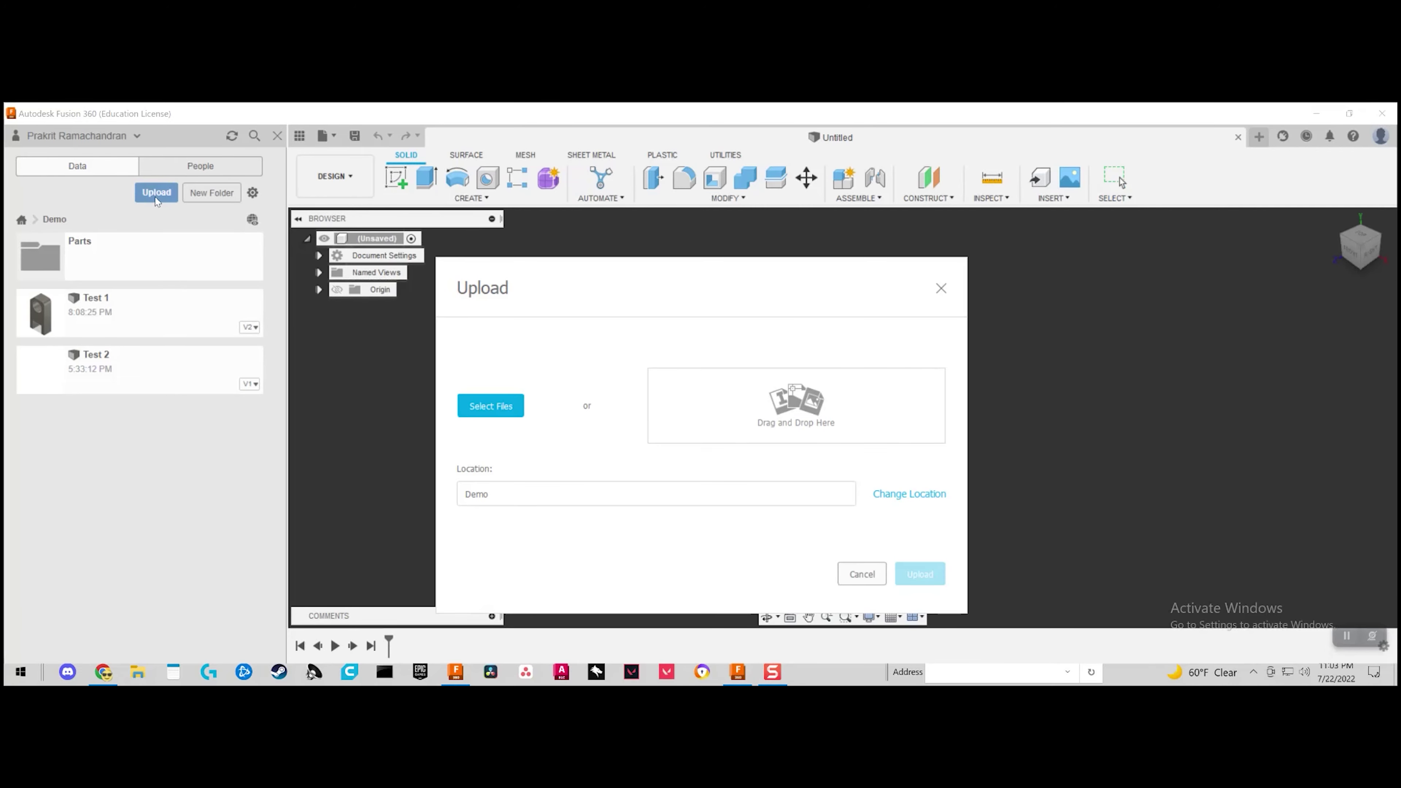
# Browse the models folder of STEP files and pick the first 5203 Series Yellow Jacket motor file
pyautogui.click(479, 407)
pyautogui.scroll(-3, 390, 375)
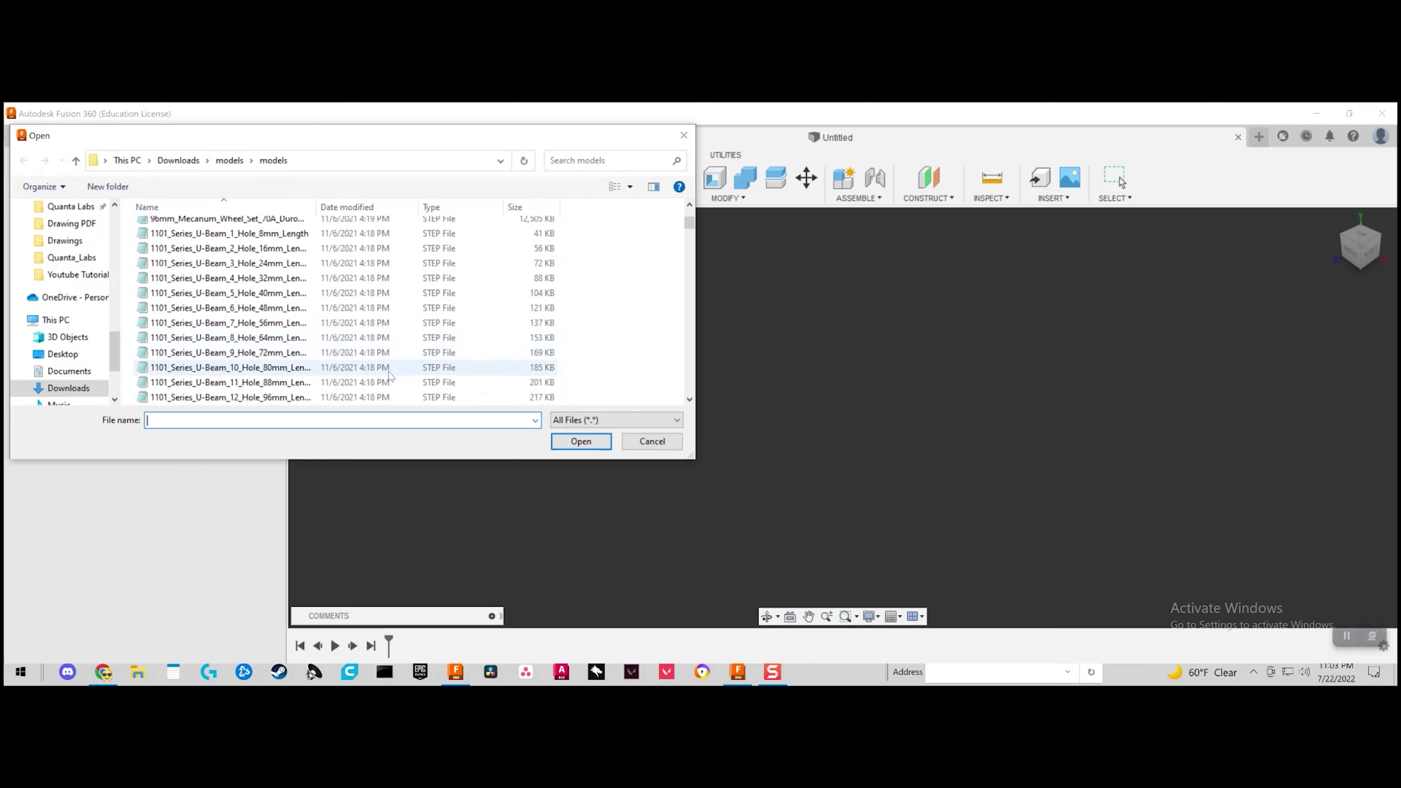
pyautogui.scroll(-5, 391, 375)
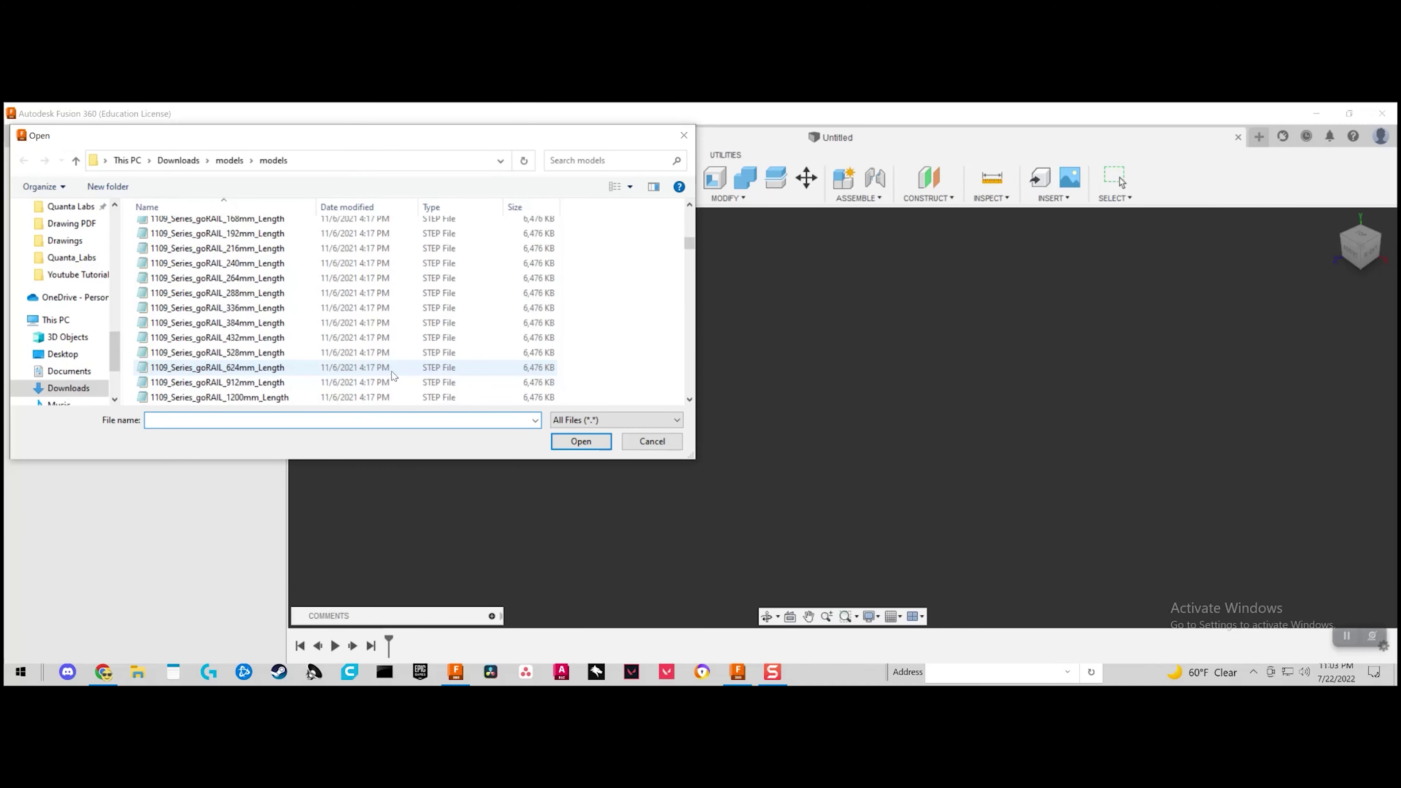
pyautogui.scroll(-10, 393, 376)
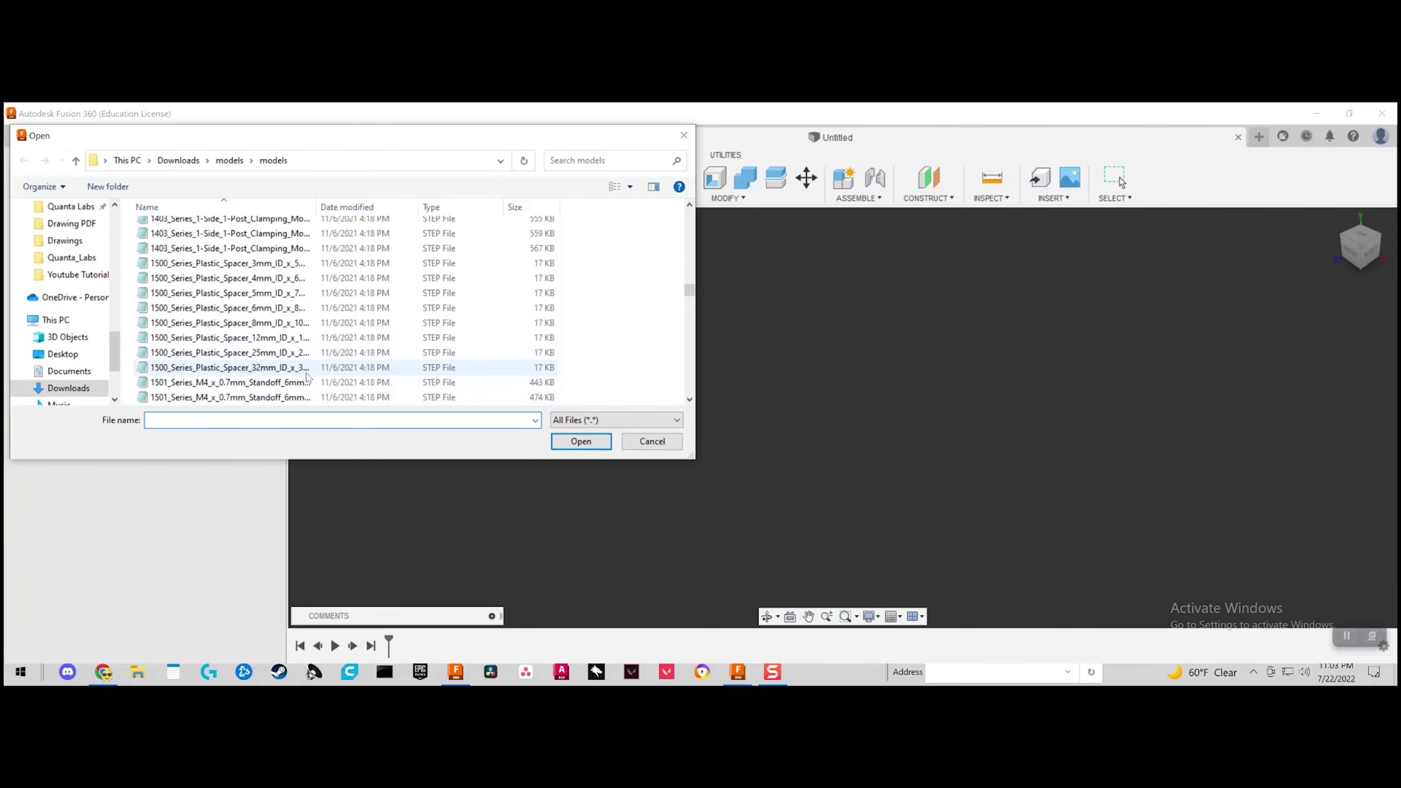
pyautogui.scroll(-12, 308, 378)
pyautogui.scroll(-15, 341, 330)
pyautogui.scroll(4, 223, 371)
pyautogui.scroll(3, 193, 347)
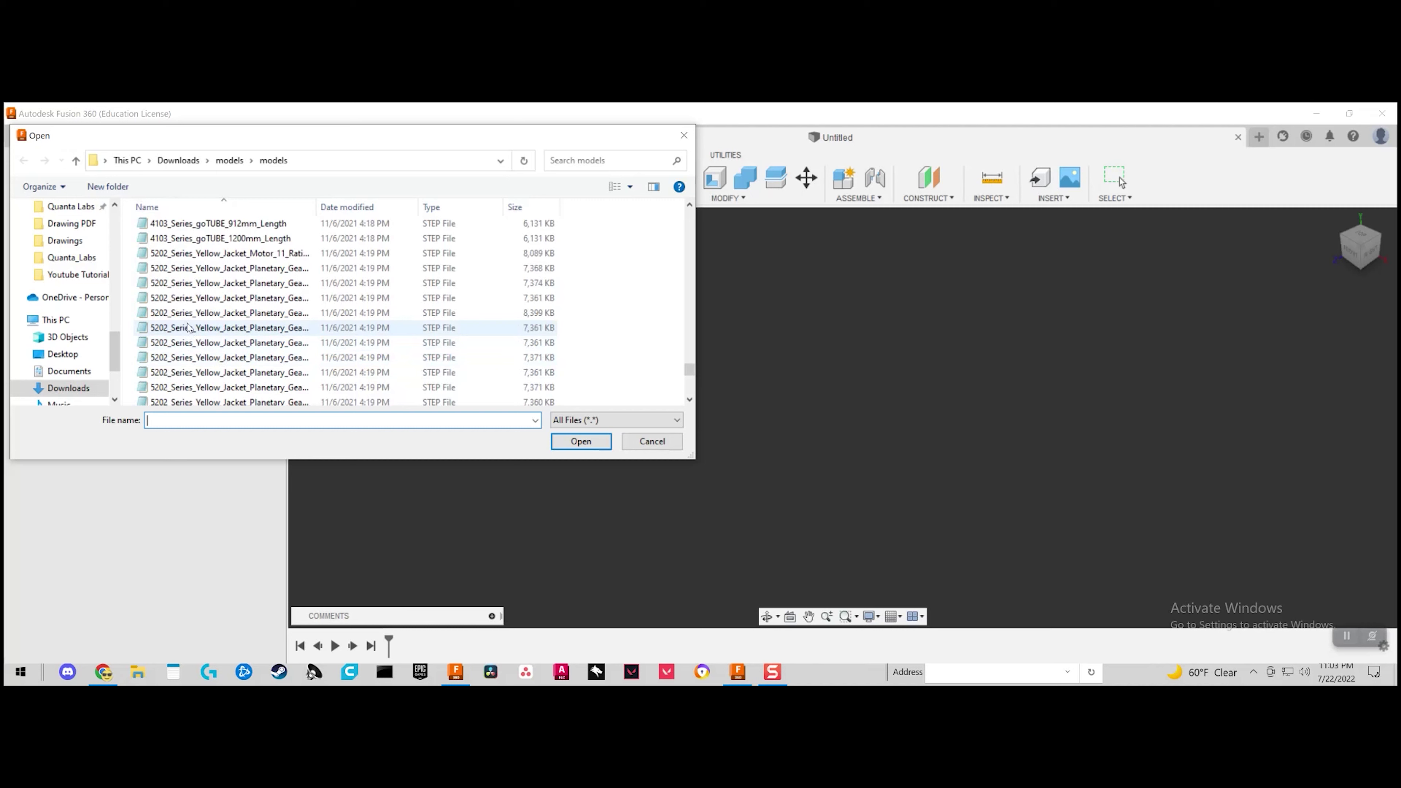
pyautogui.scroll(-1, 179, 357)
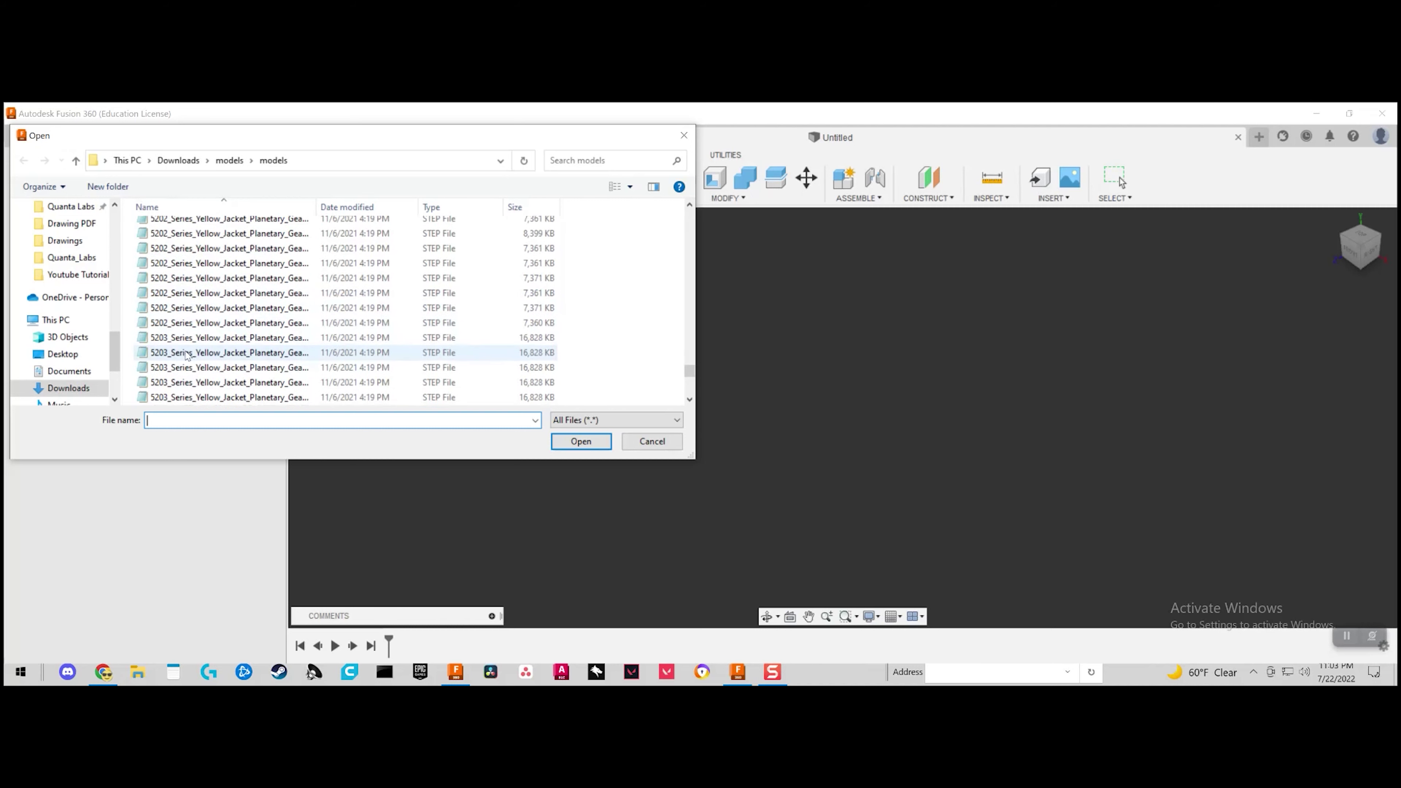
pyautogui.click(188, 337)
pyautogui.scroll(-2, 200, 345)
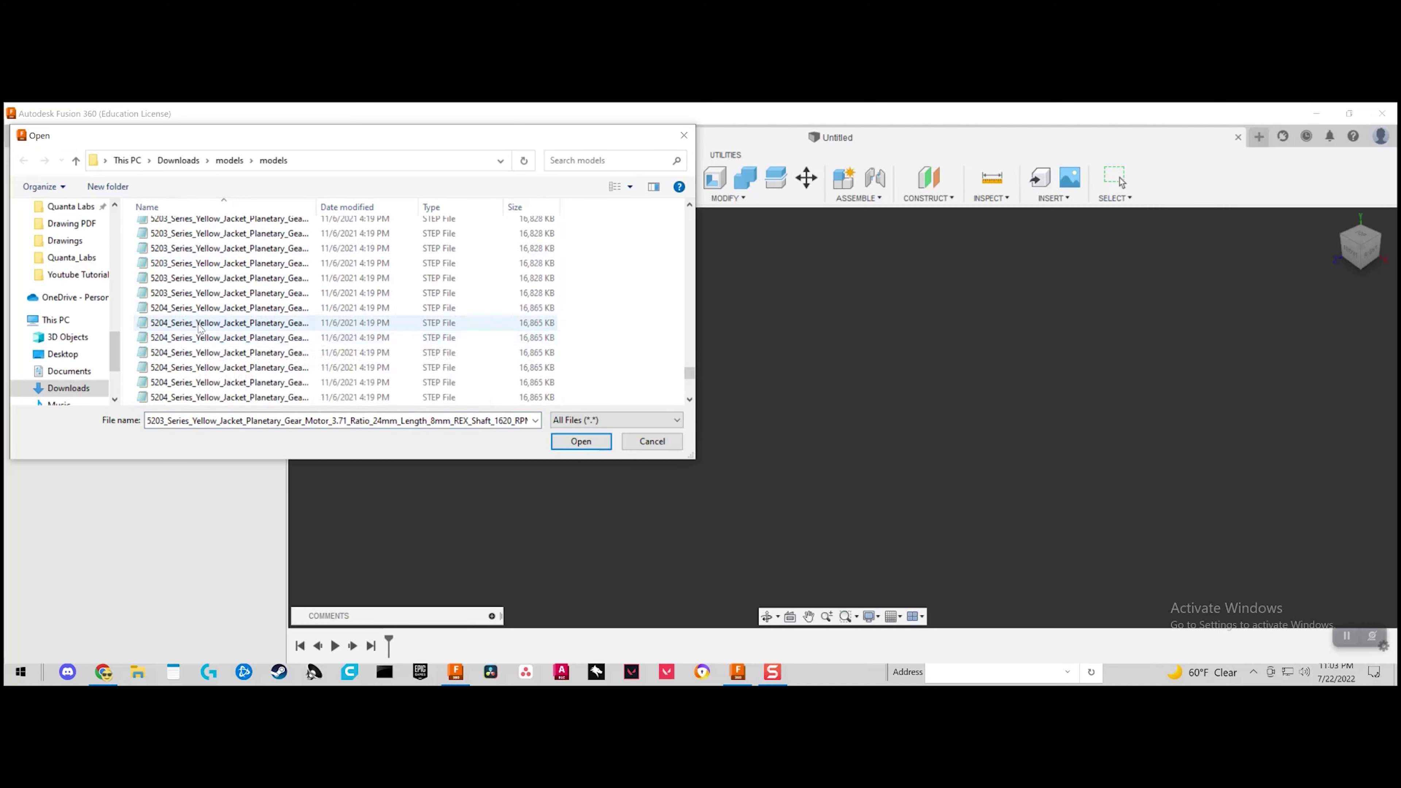
# Rename the selected run of 5203 series motor files to '5203 motors'
pyautogui.keyDown('shift'); pyautogui.click(204, 293); pyautogui.keyUp('shift')
pyautogui.rightClick(204, 296)
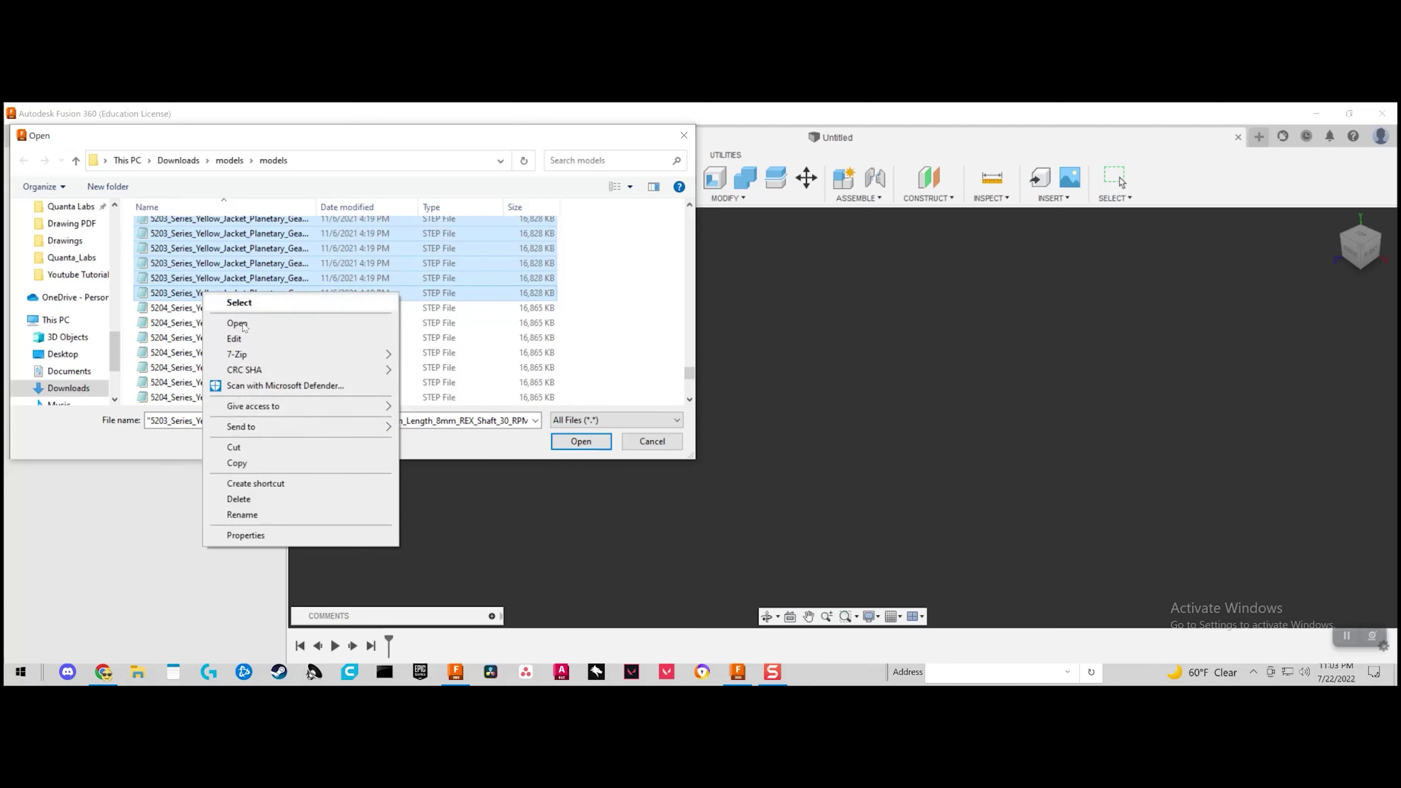
pyautogui.click(253, 515)
pyautogui.write('5')
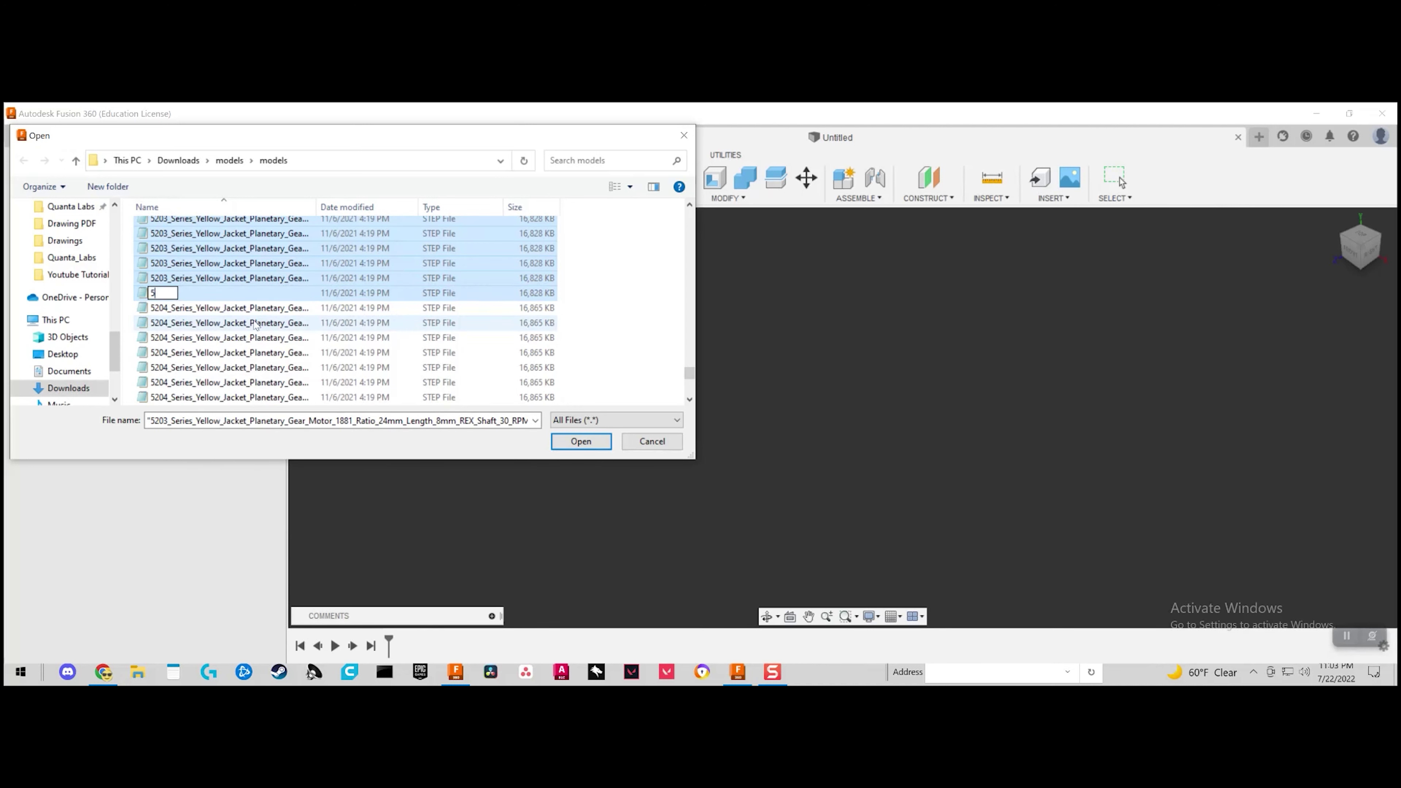
pyautogui.write('203 motors')
pyautogui.press('Return')
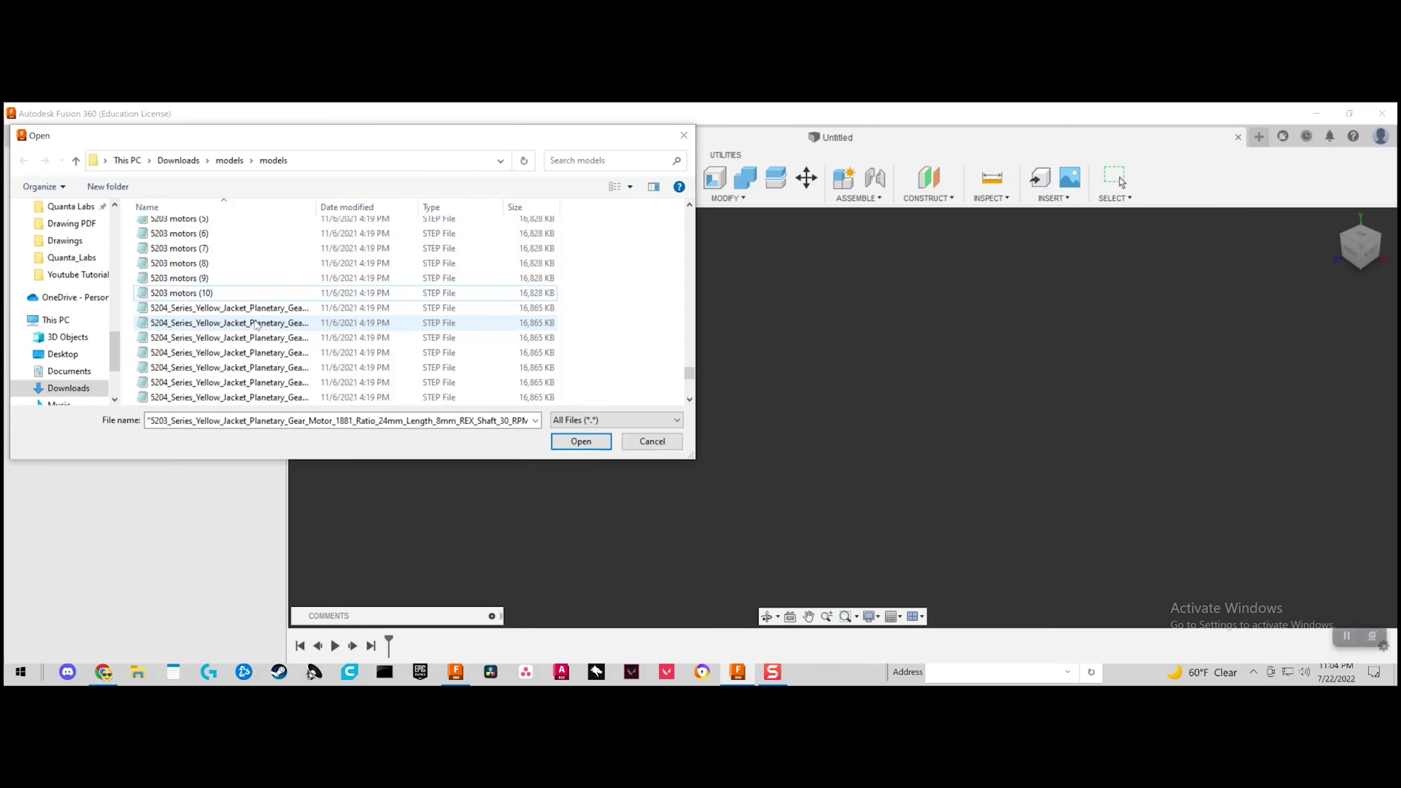
# Rename the ten selected 5204 series motor files to '5204 motors'
pyautogui.click(259, 325)
pyautogui.click(269, 312)
pyautogui.scroll(-3, 254, 323)
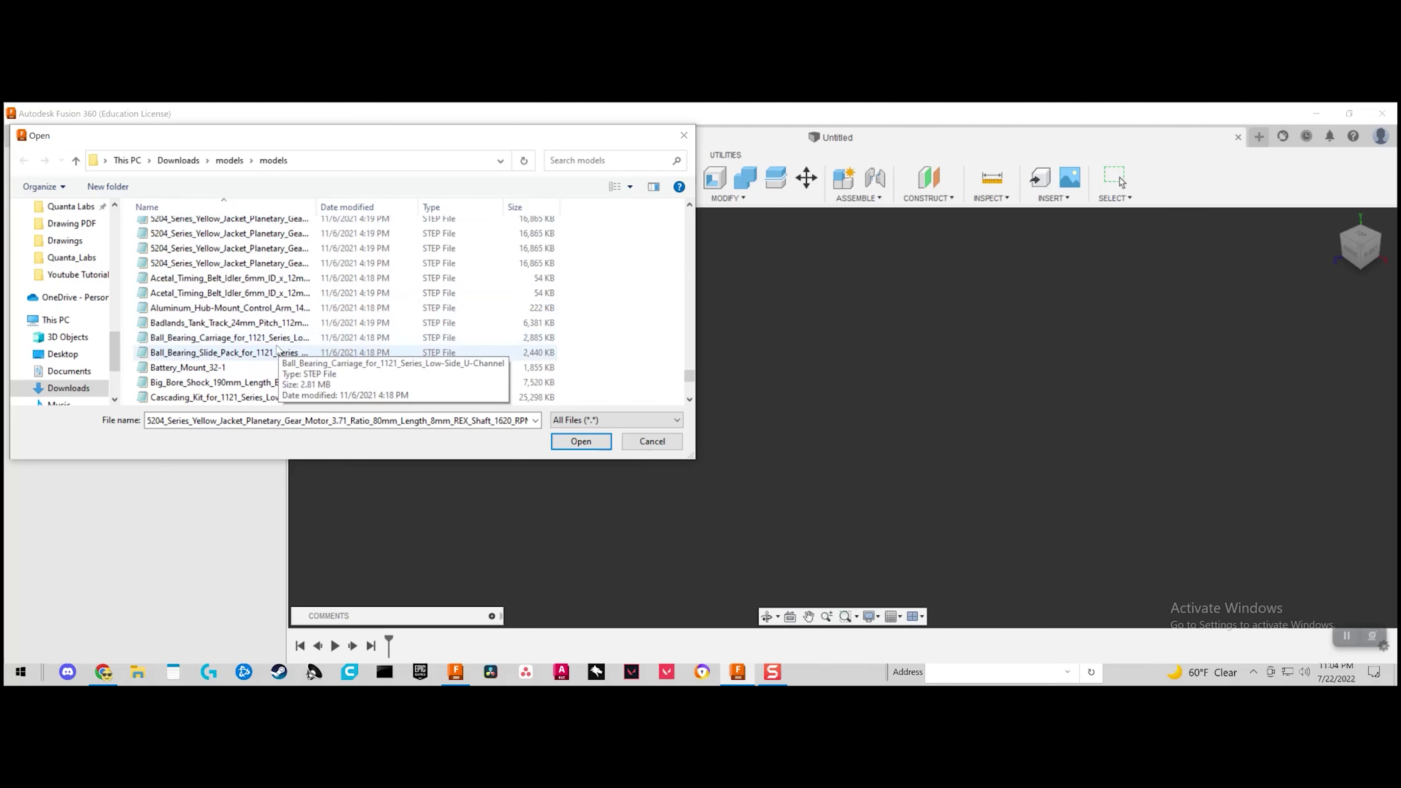
pyautogui.scroll(1, 246, 326)
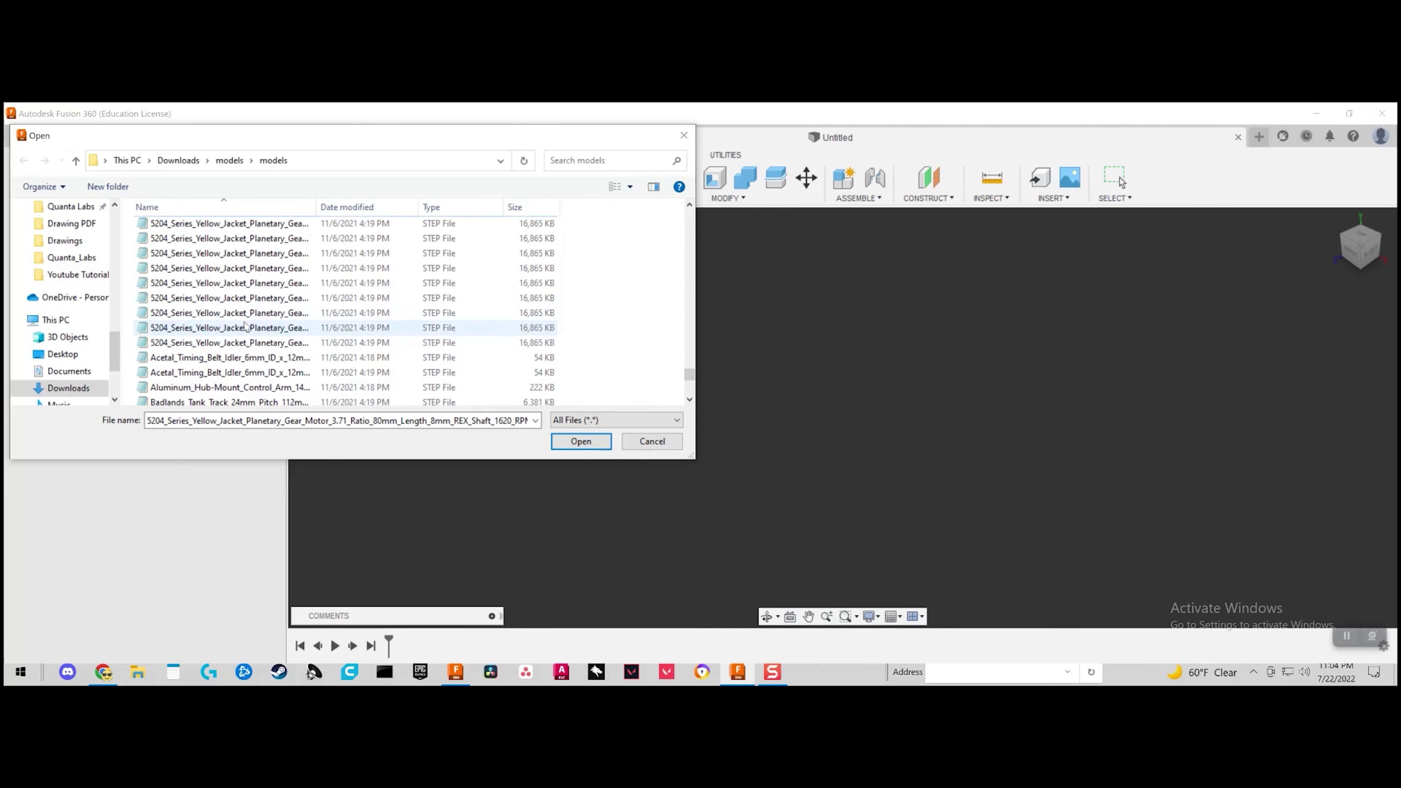
pyautogui.keyDown('shift'); pyautogui.click(253, 345); pyautogui.keyUp('shift')
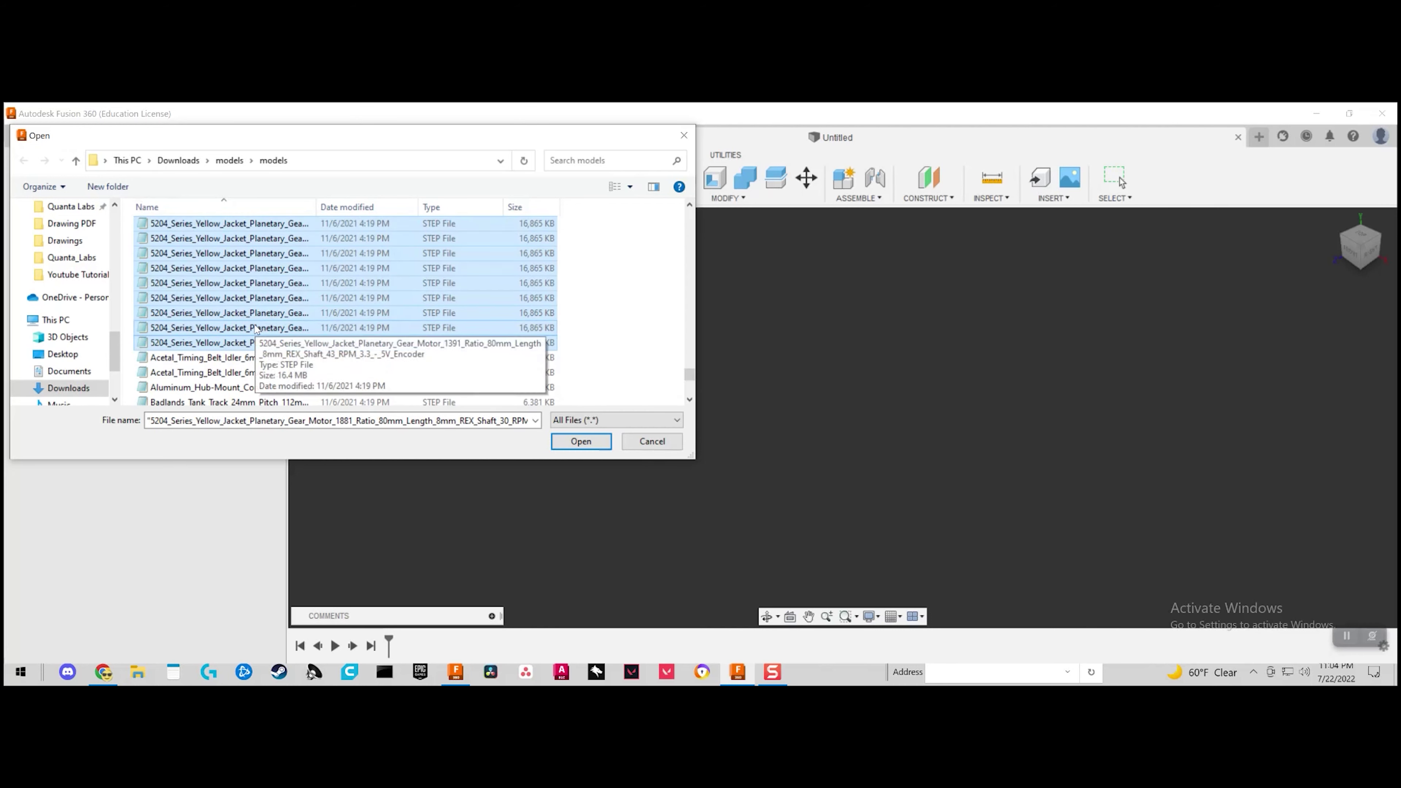
pyautogui.rightClick(255, 329)
pyautogui.click(317, 549)
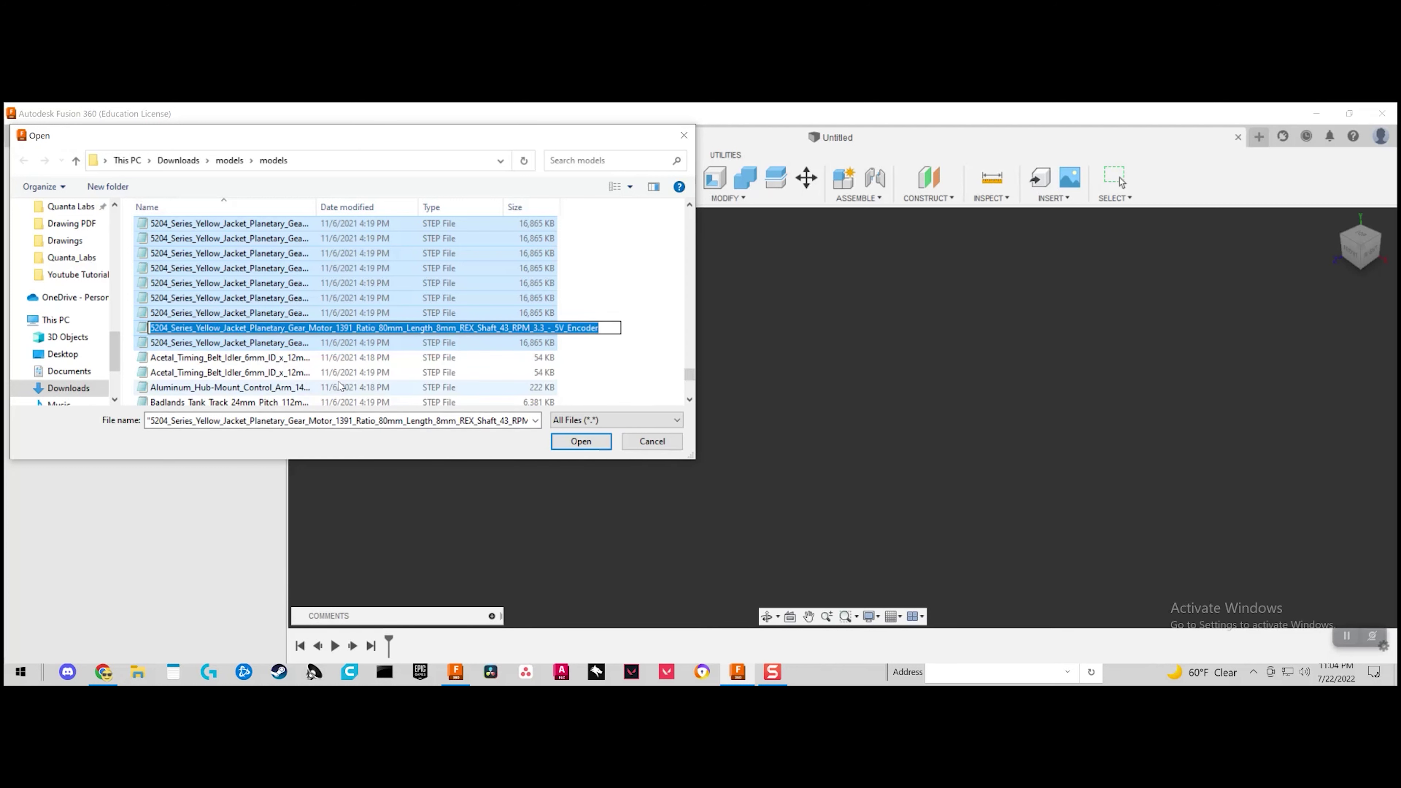
pyautogui.write('520')
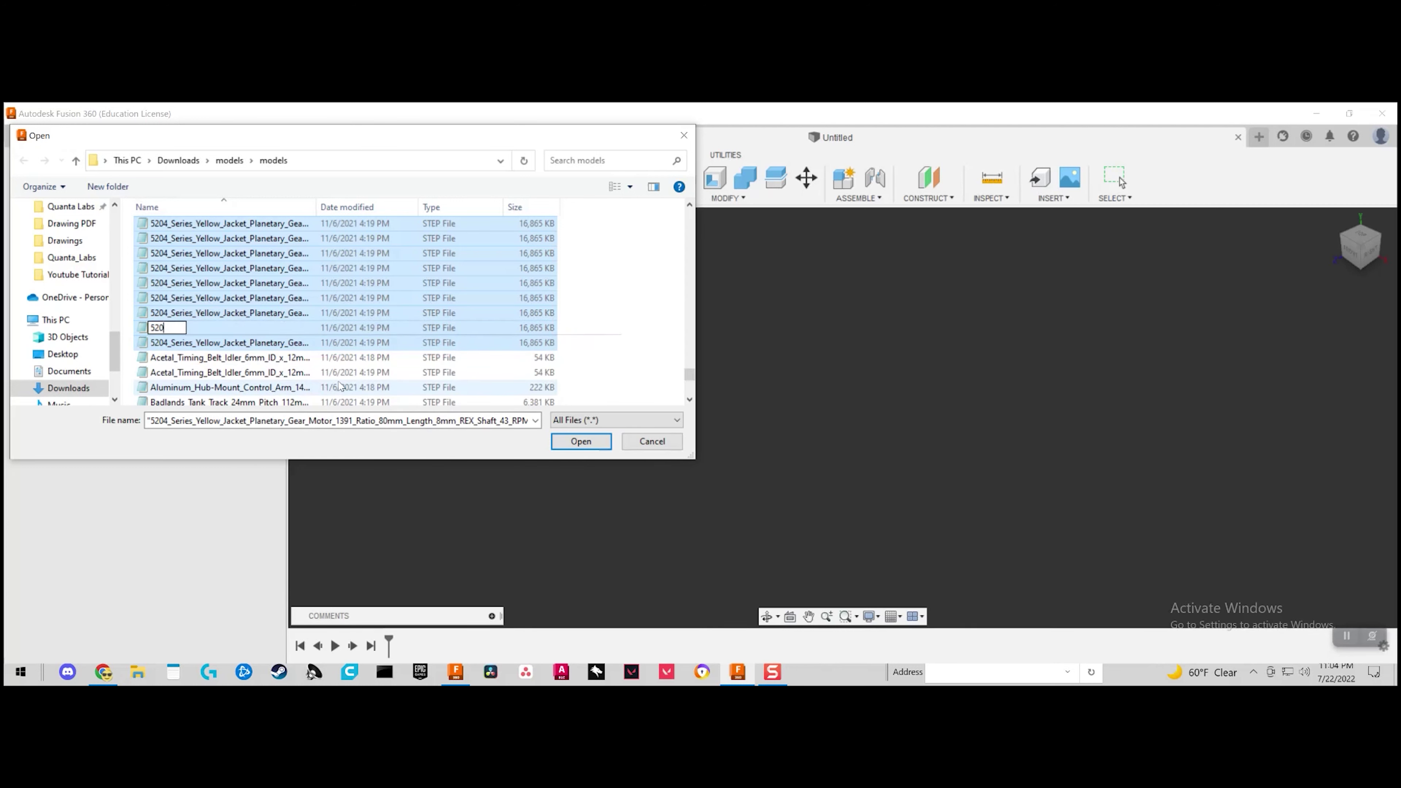
pyautogui.write('4 motors')
pyautogui.press('Return')
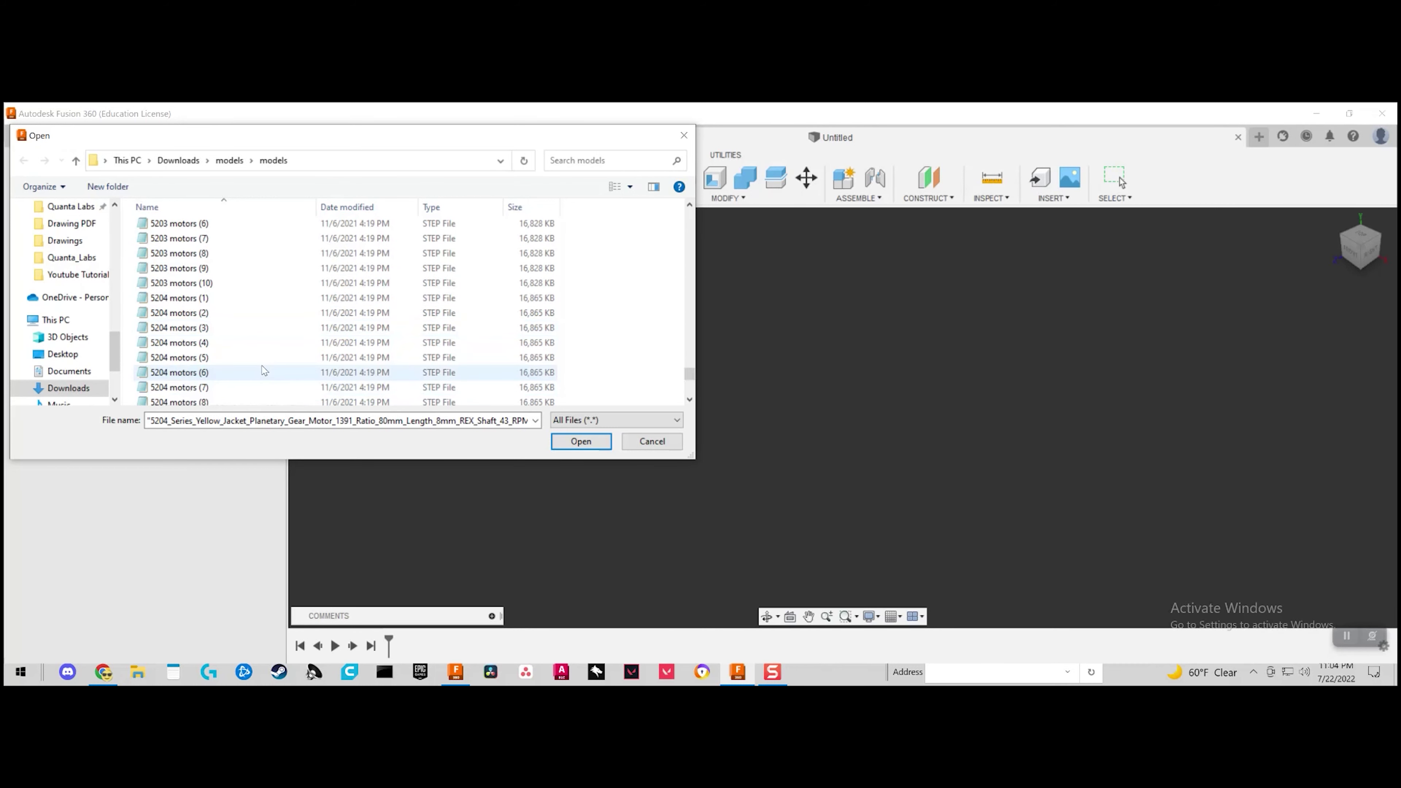
pyautogui.scroll(5, 469, 353)
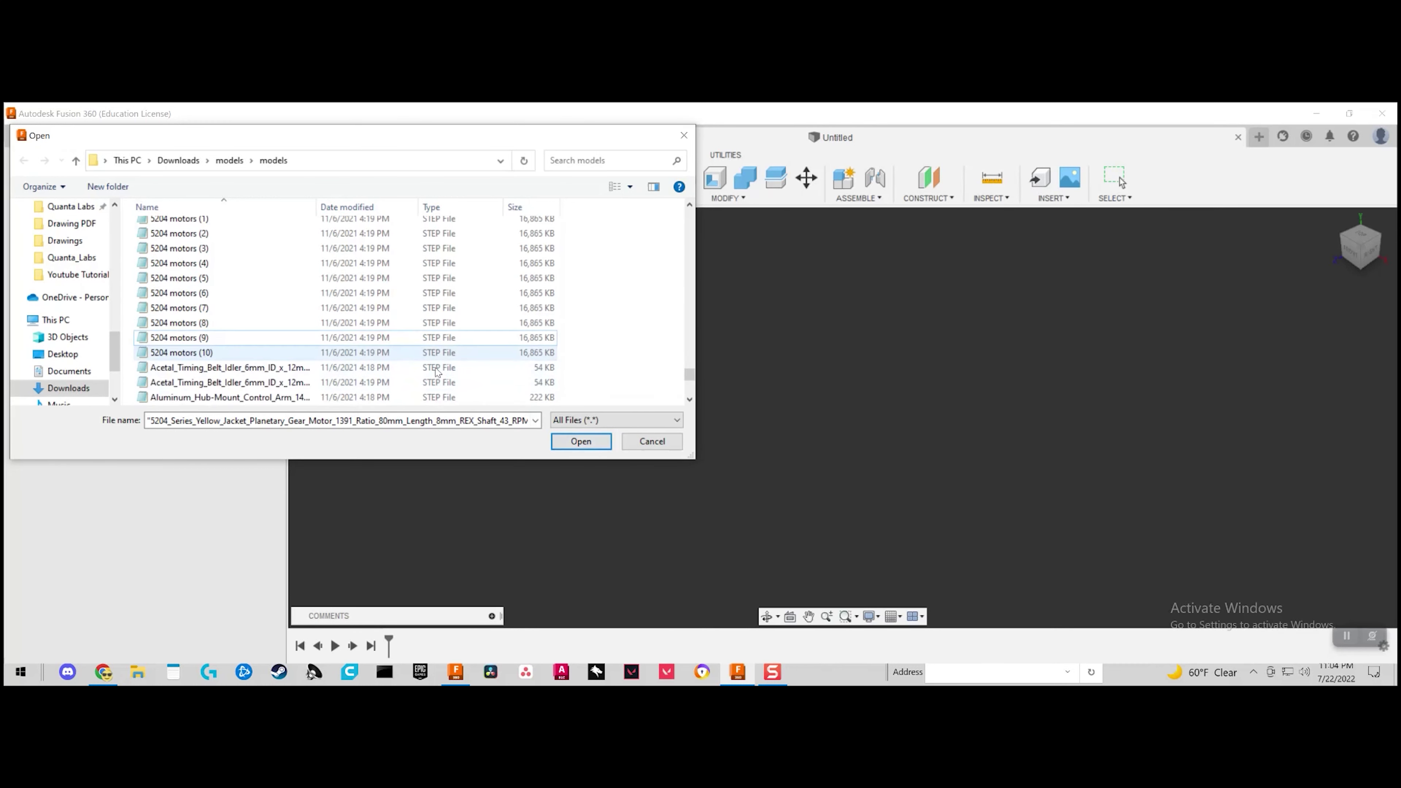
pyautogui.scroll(10, 466, 342)
# Add every STEP file in the models folder to the Upload list and bring up Change Location
pyautogui.click(331, 228)
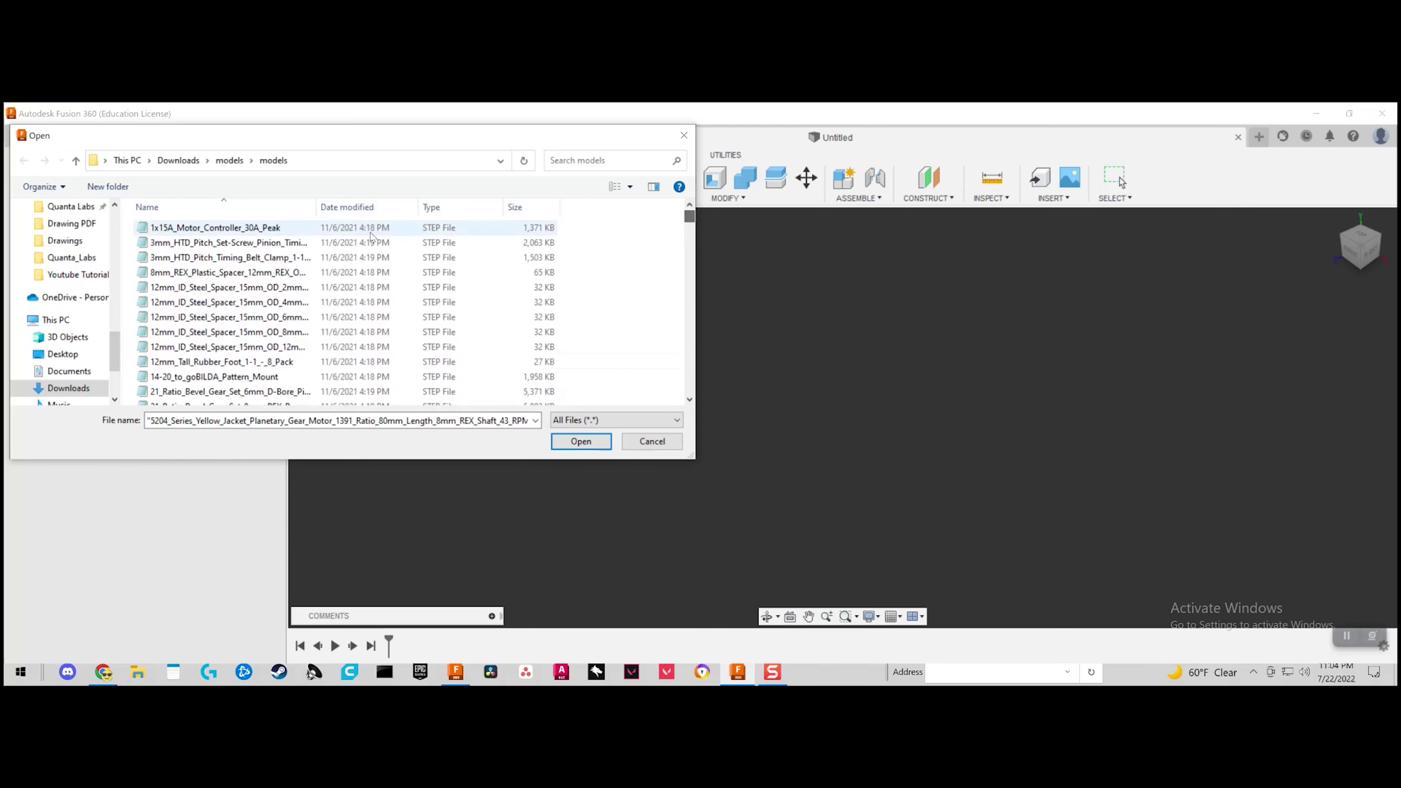
pyautogui.scroll(-15, 343, 288)
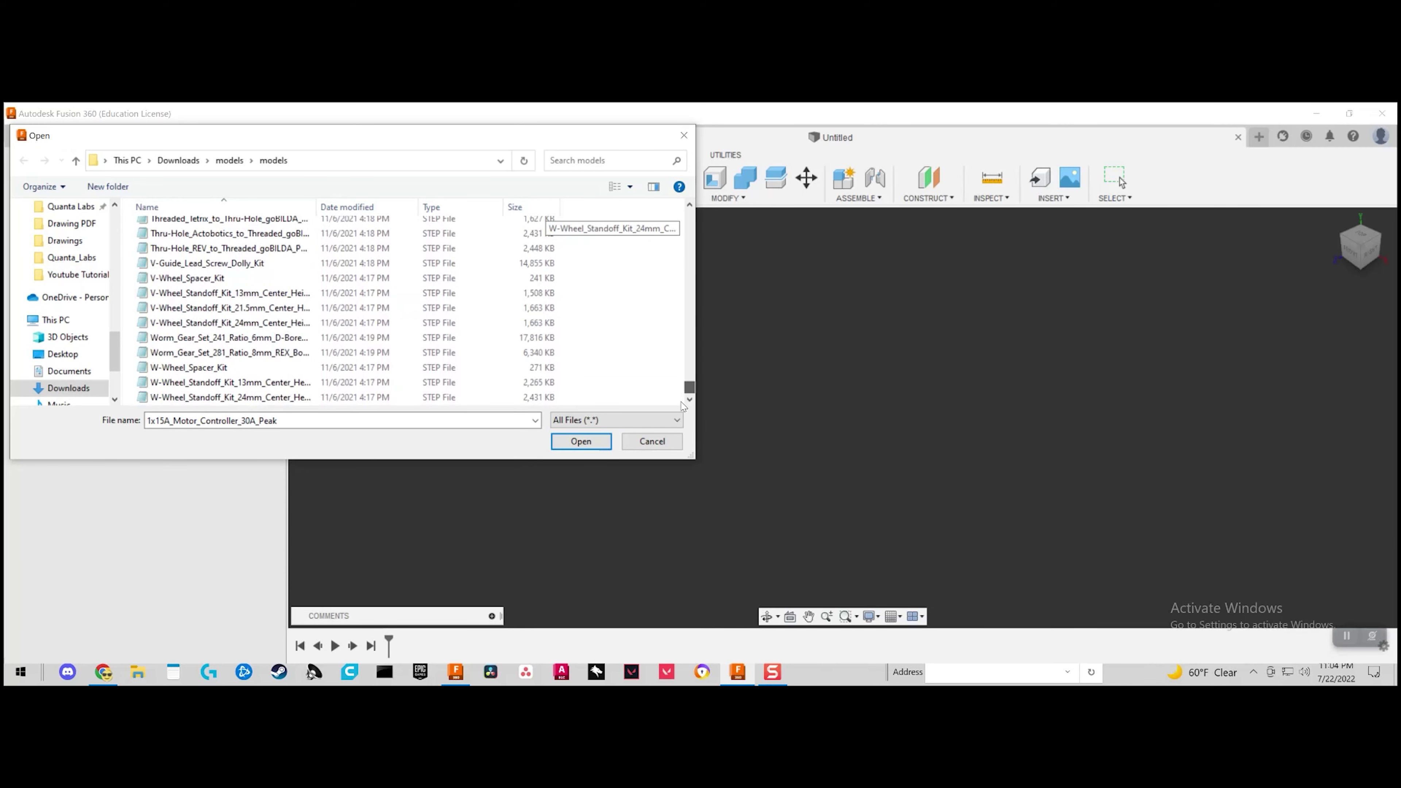
pyautogui.keyDown('shift'); pyautogui.click(335, 397); pyautogui.keyUp('shift')
pyautogui.click(581, 441)
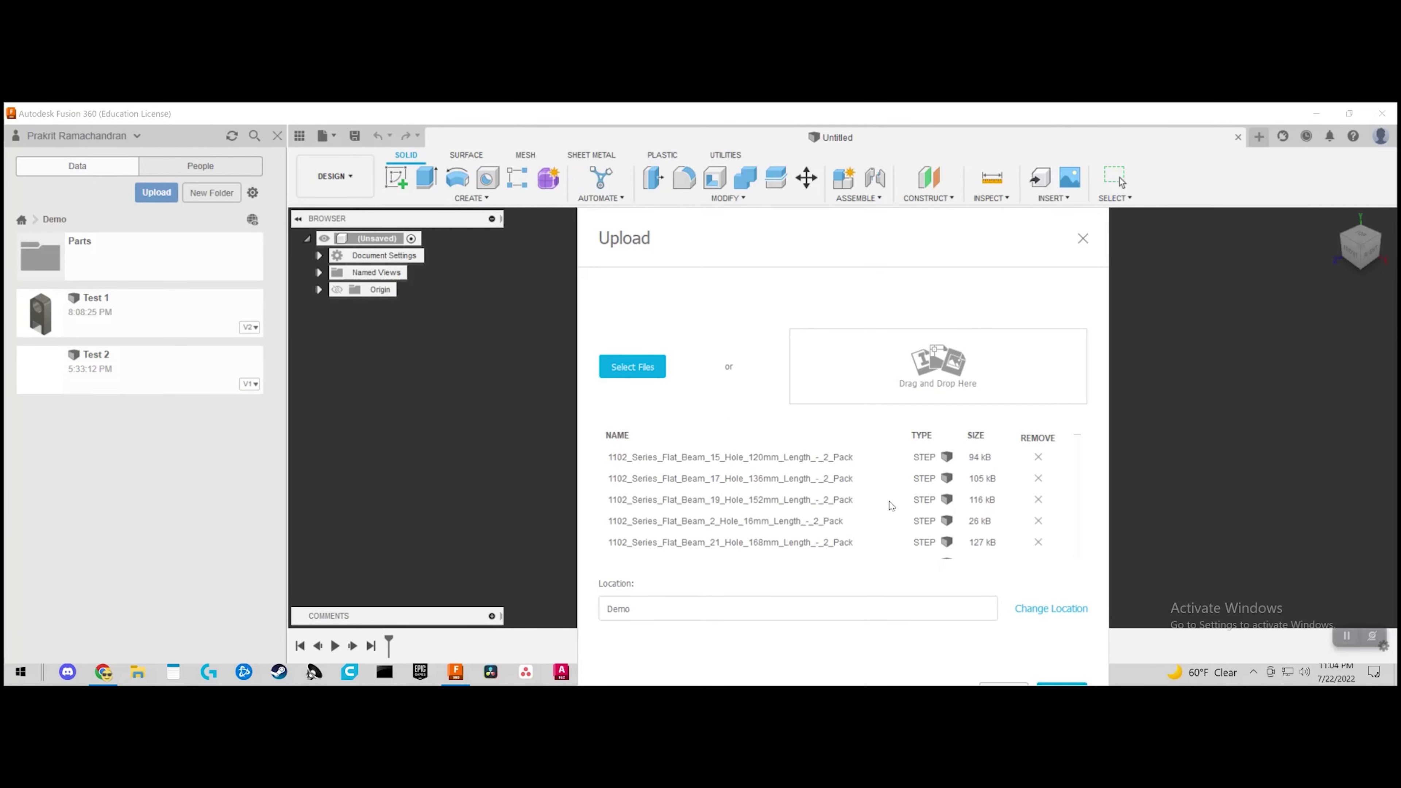
pyautogui.moveTo(861, 250); pyautogui.dragTo(735, 123)
pyautogui.scroll(-10, 698, 353)
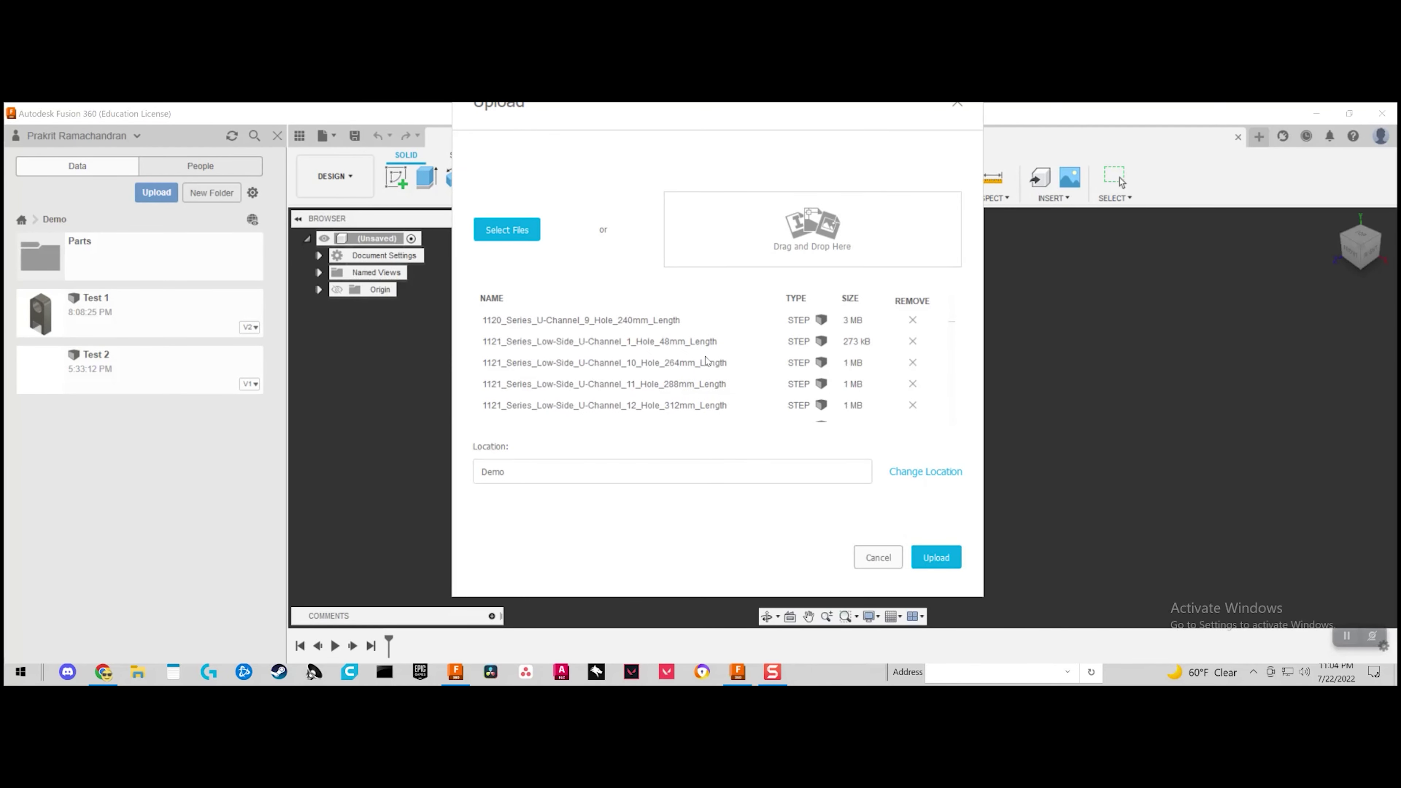
pyautogui.click(933, 473)
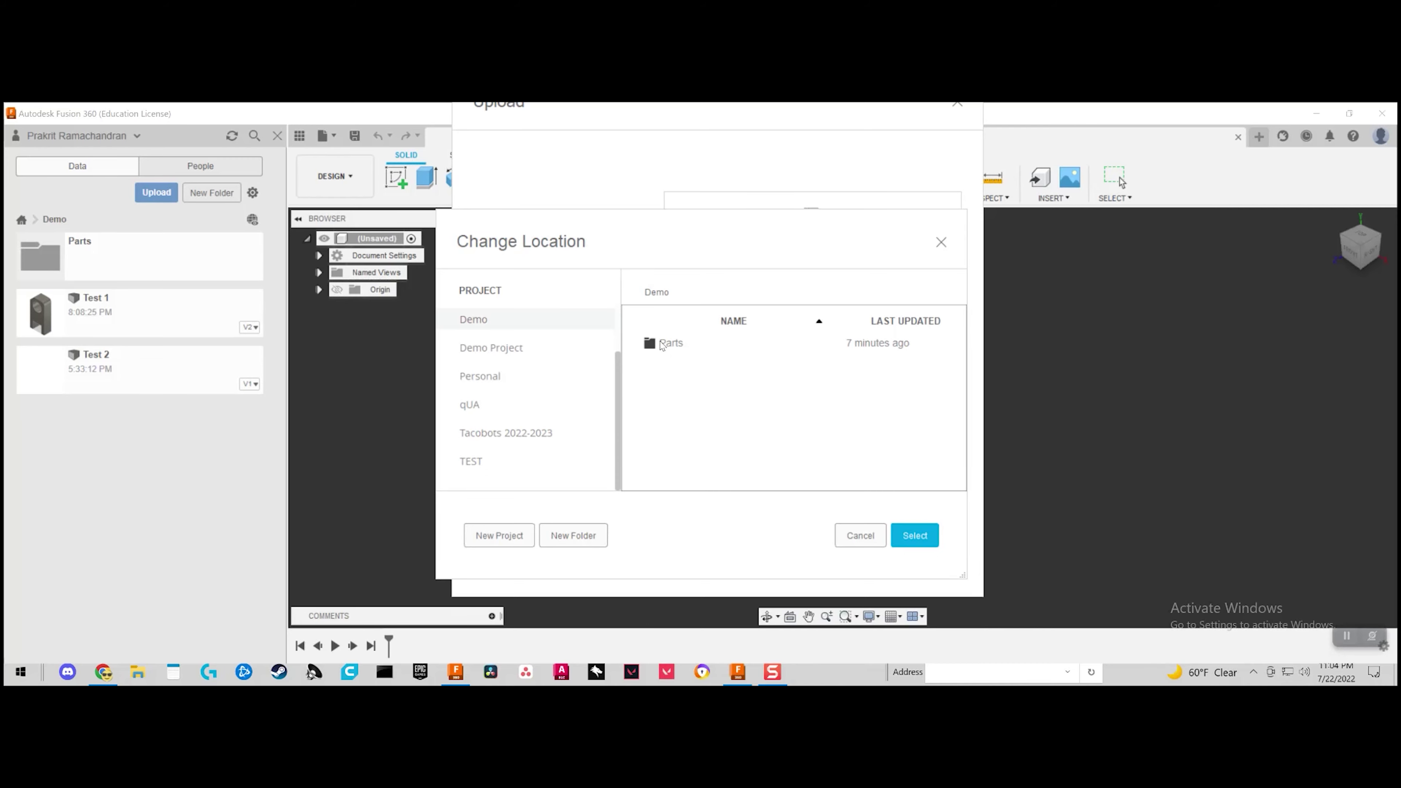
# Choose Demo > Parts > New Folder as the upload location and close the Upload dialog
pyautogui.doubleClick(665, 343)
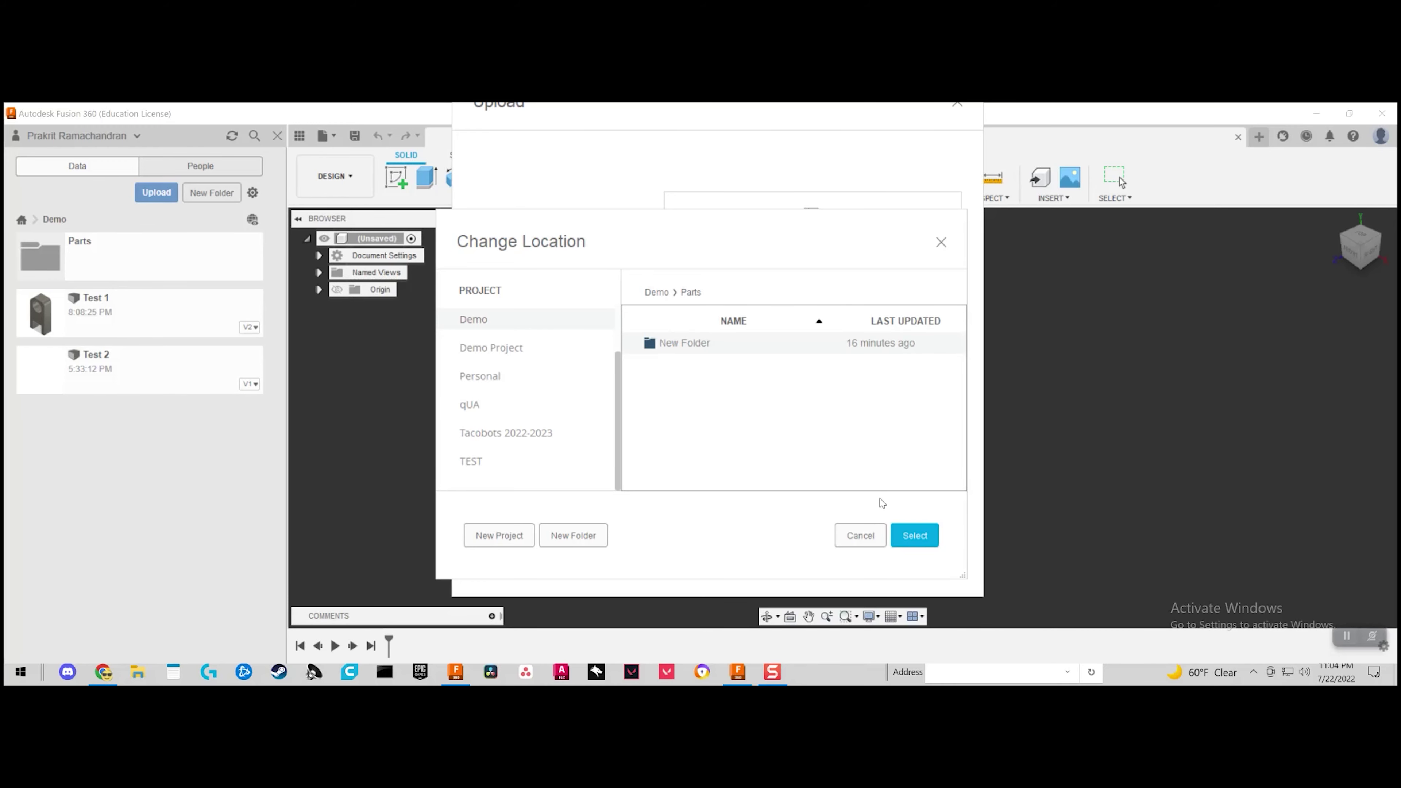
pyautogui.click(904, 537)
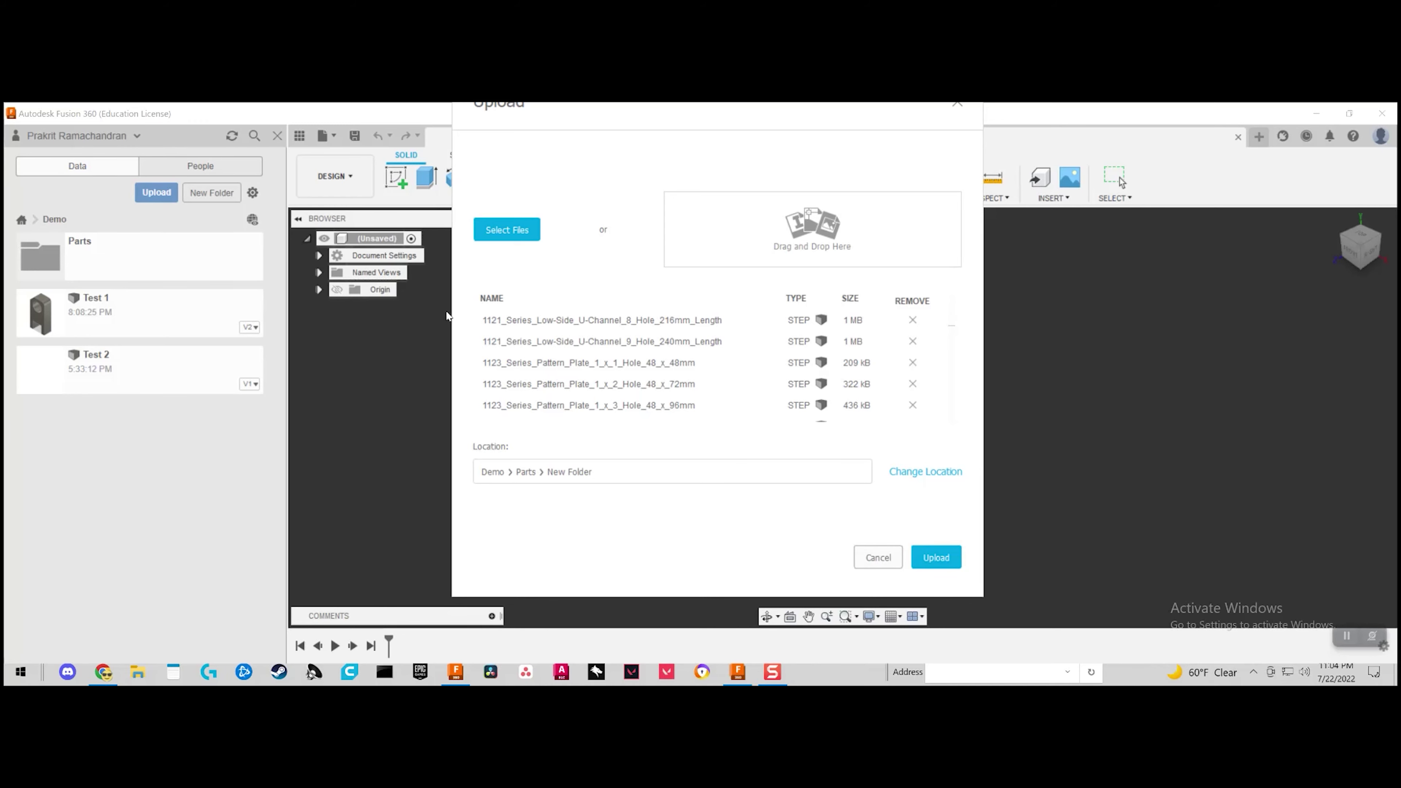
pyautogui.click(878, 558)
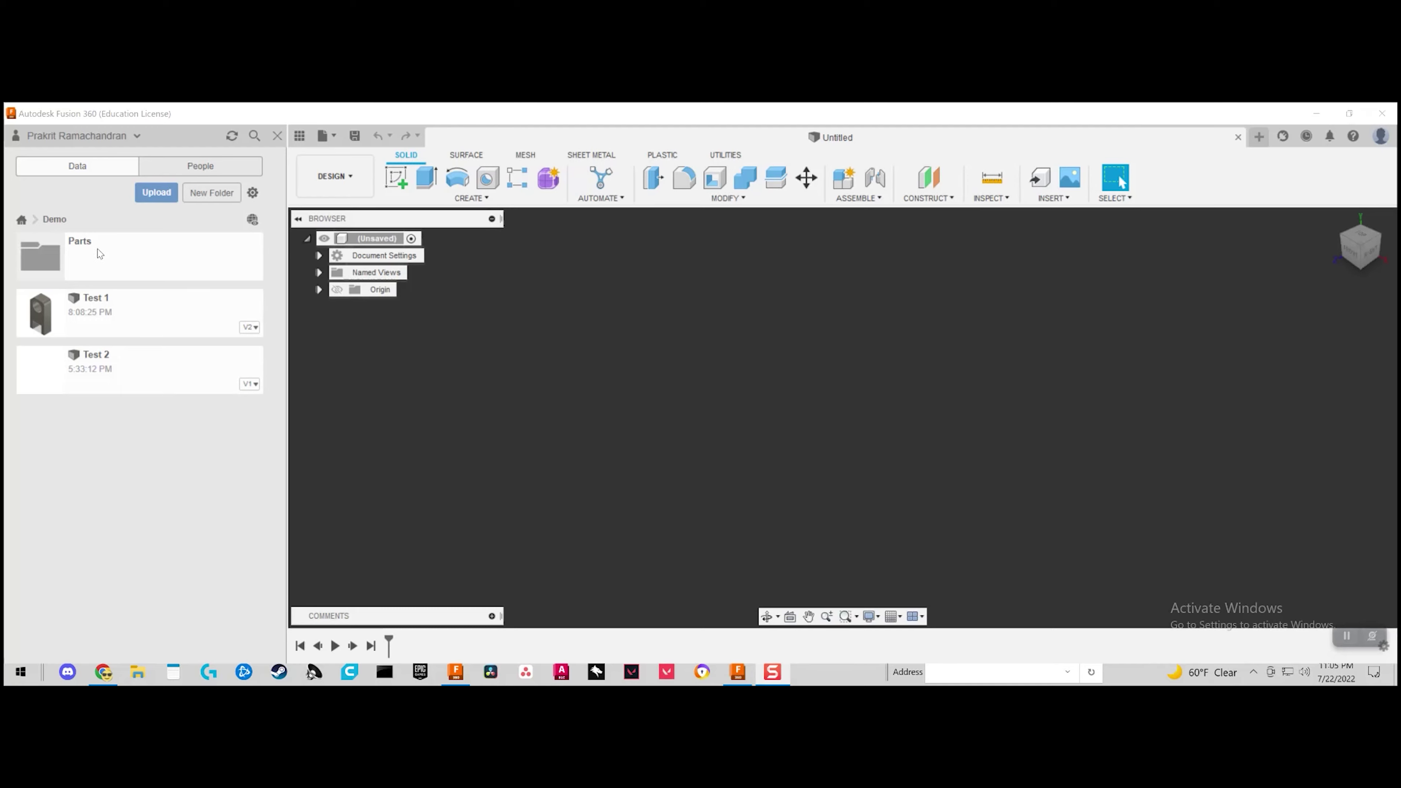
# Open the Demo project's Parts folder in the Data Panel and scroll through it
pyautogui.click(109, 263)
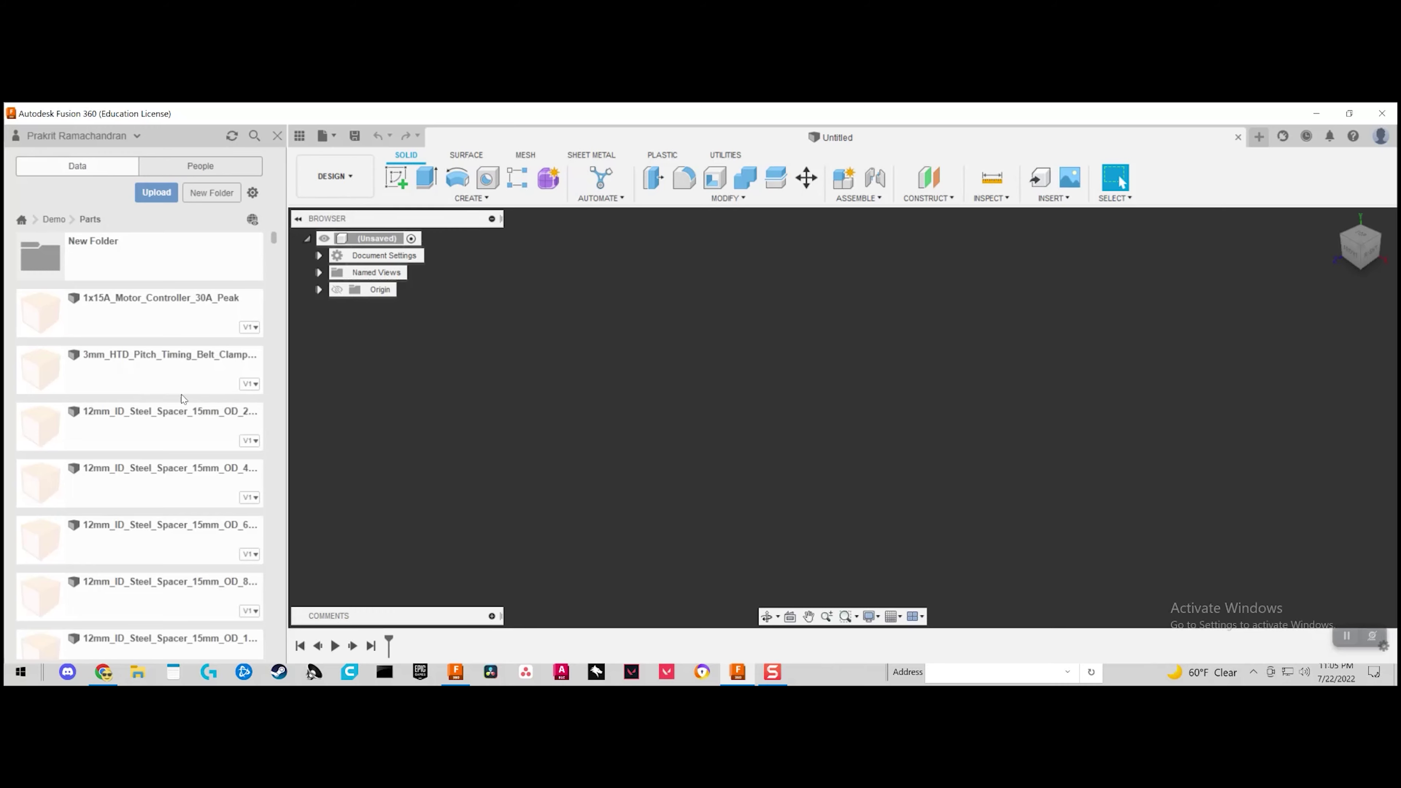
pyautogui.scroll(-15, 158, 516)
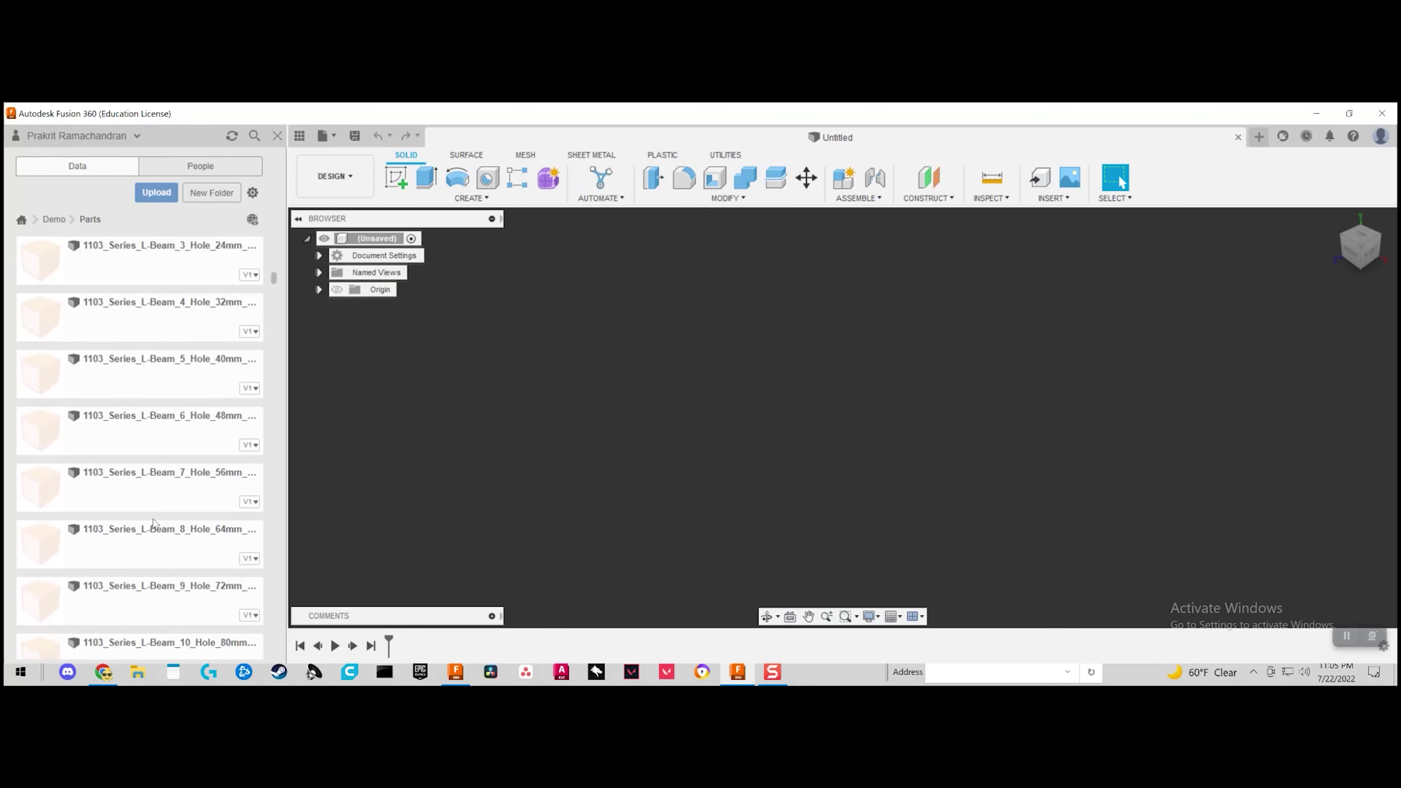
pyautogui.scroll(10, 155, 523)
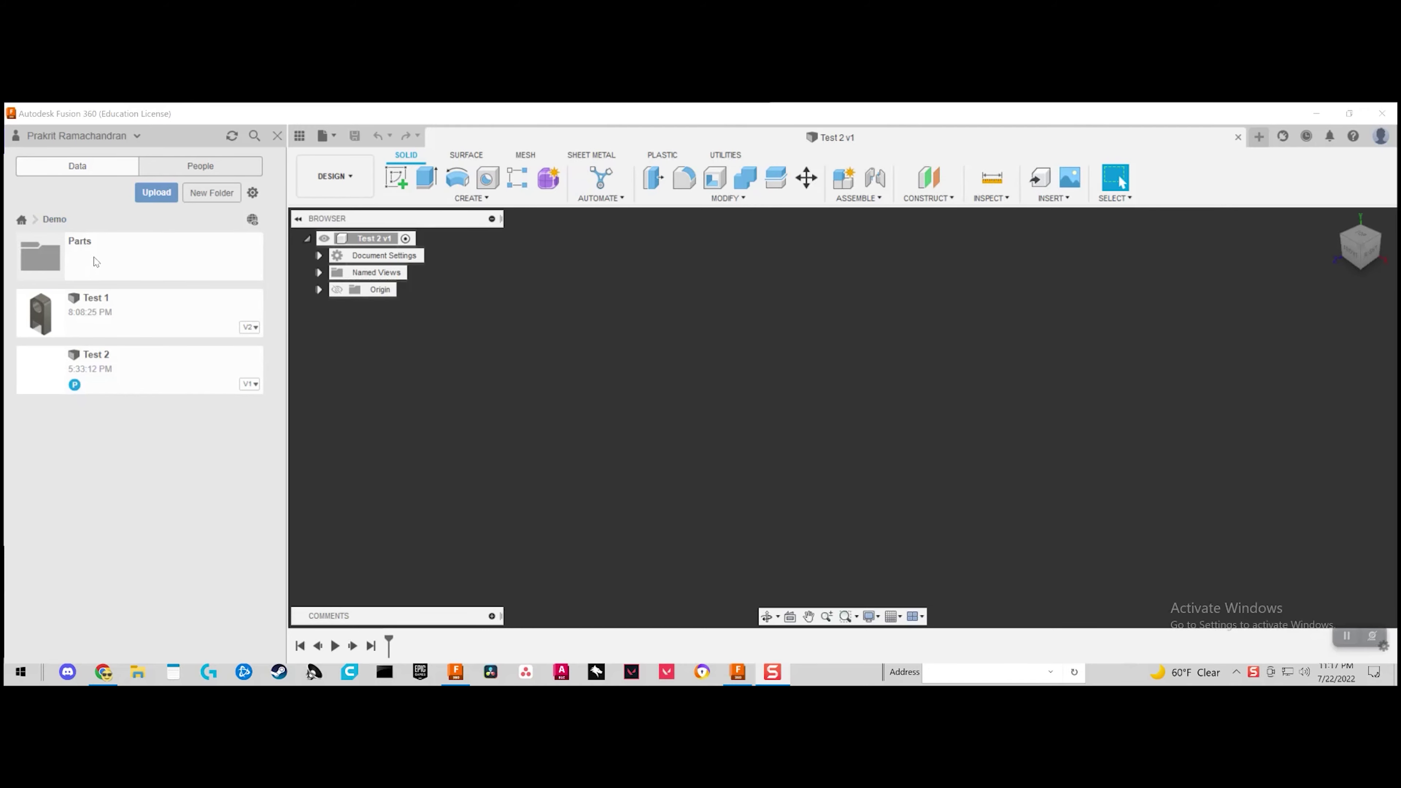
# Inspect the motor controller and timing belt clamp parts, then start a Demo project search for 1120
pyautogui.click(102, 273)
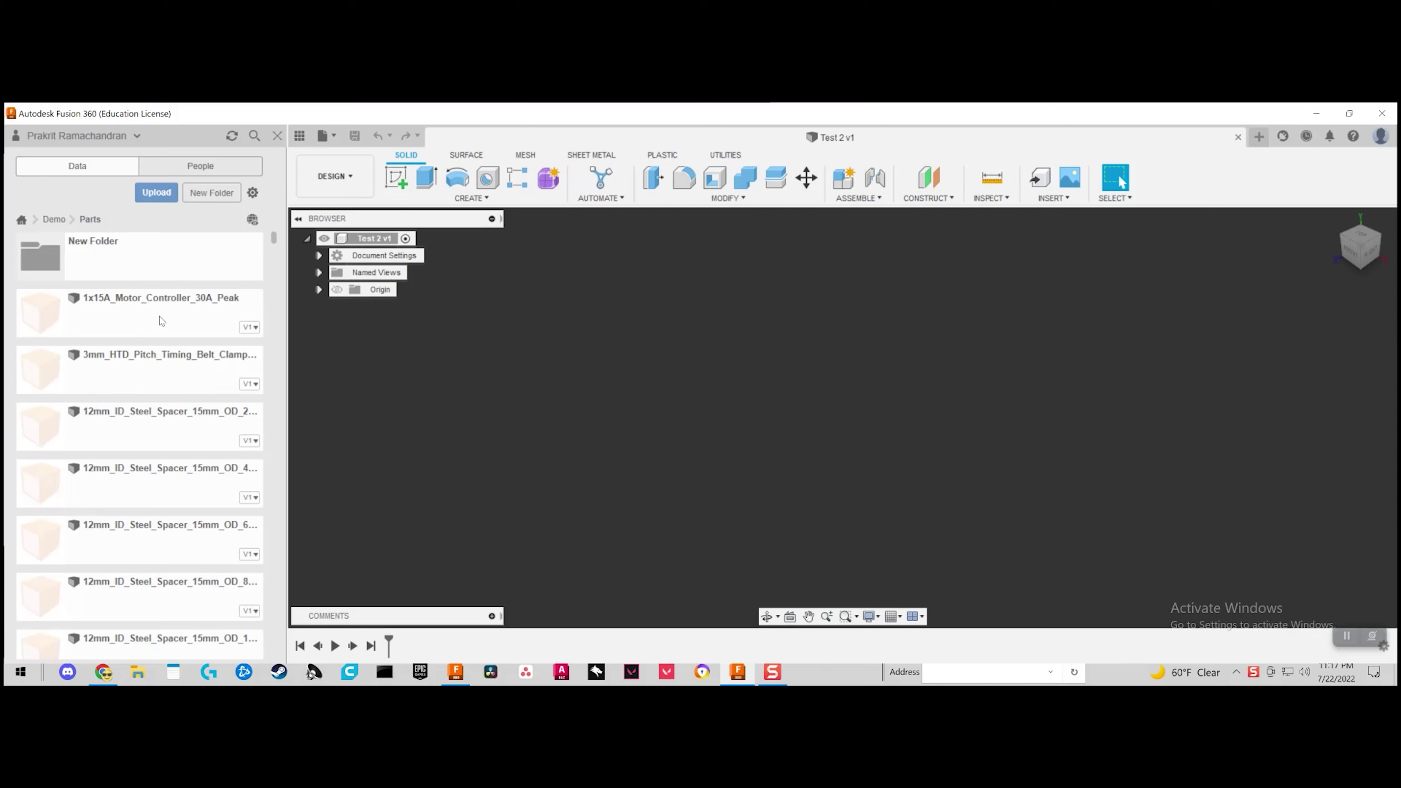
pyautogui.rightClick(135, 315)
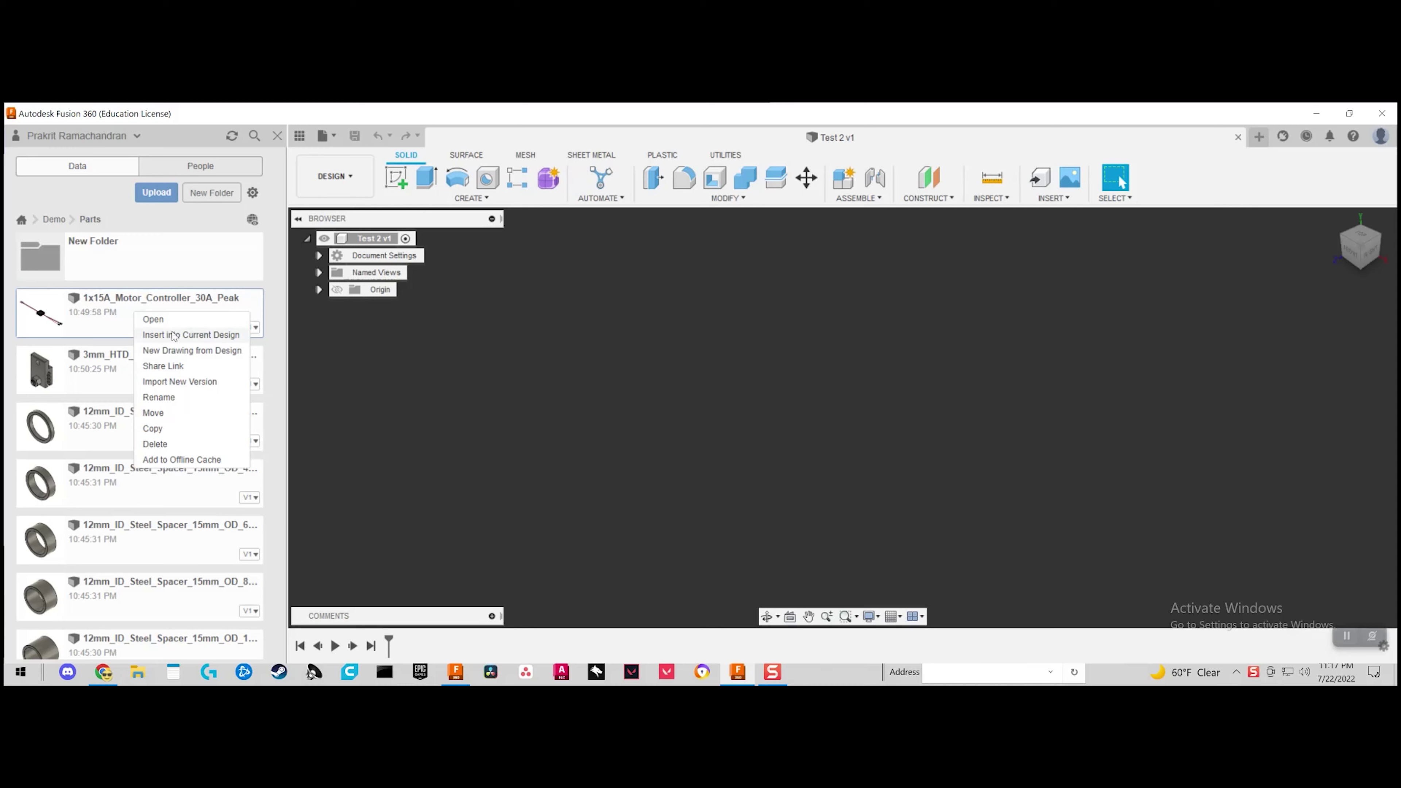
pyautogui.click(121, 367)
pyautogui.rightClick(127, 368)
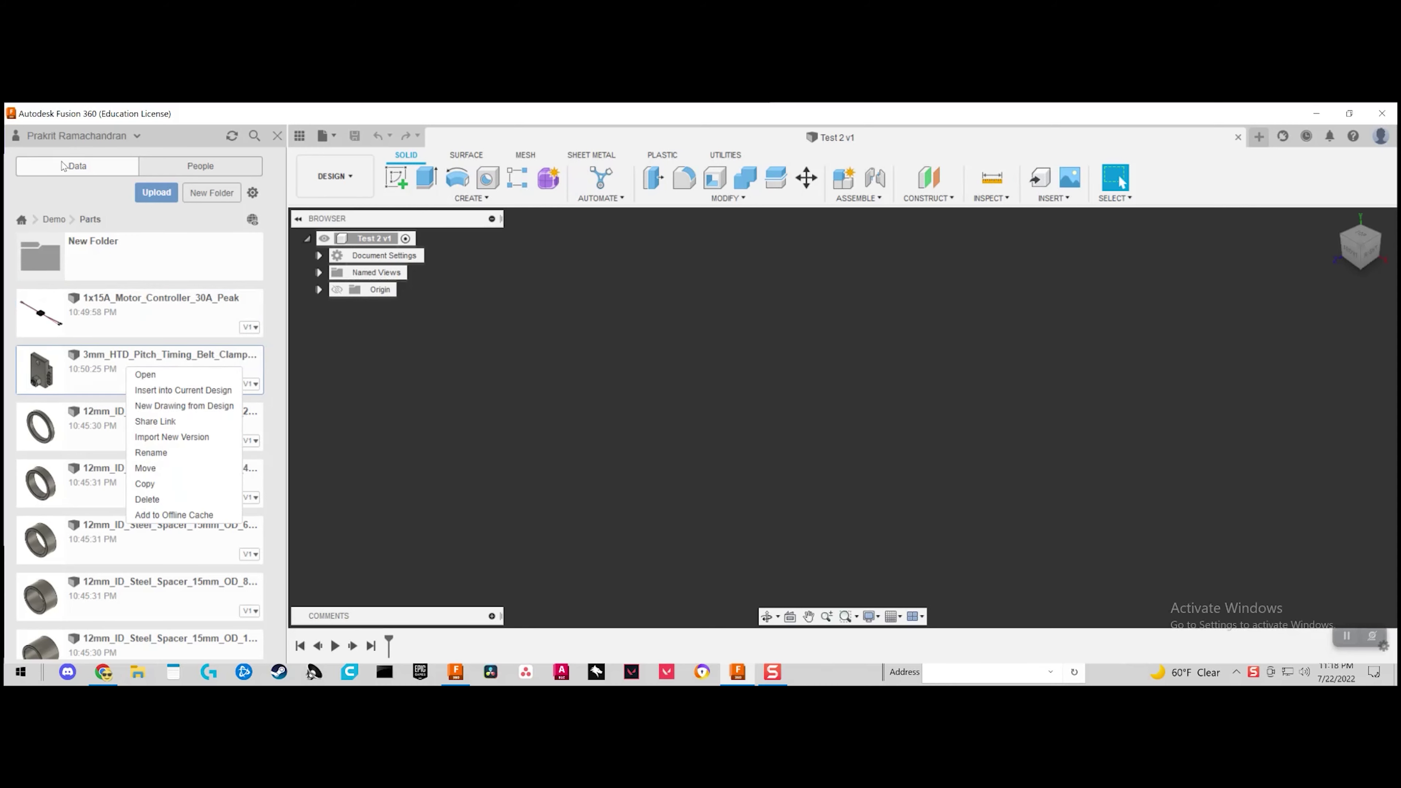
pyautogui.click(54, 219)
pyautogui.click(254, 136)
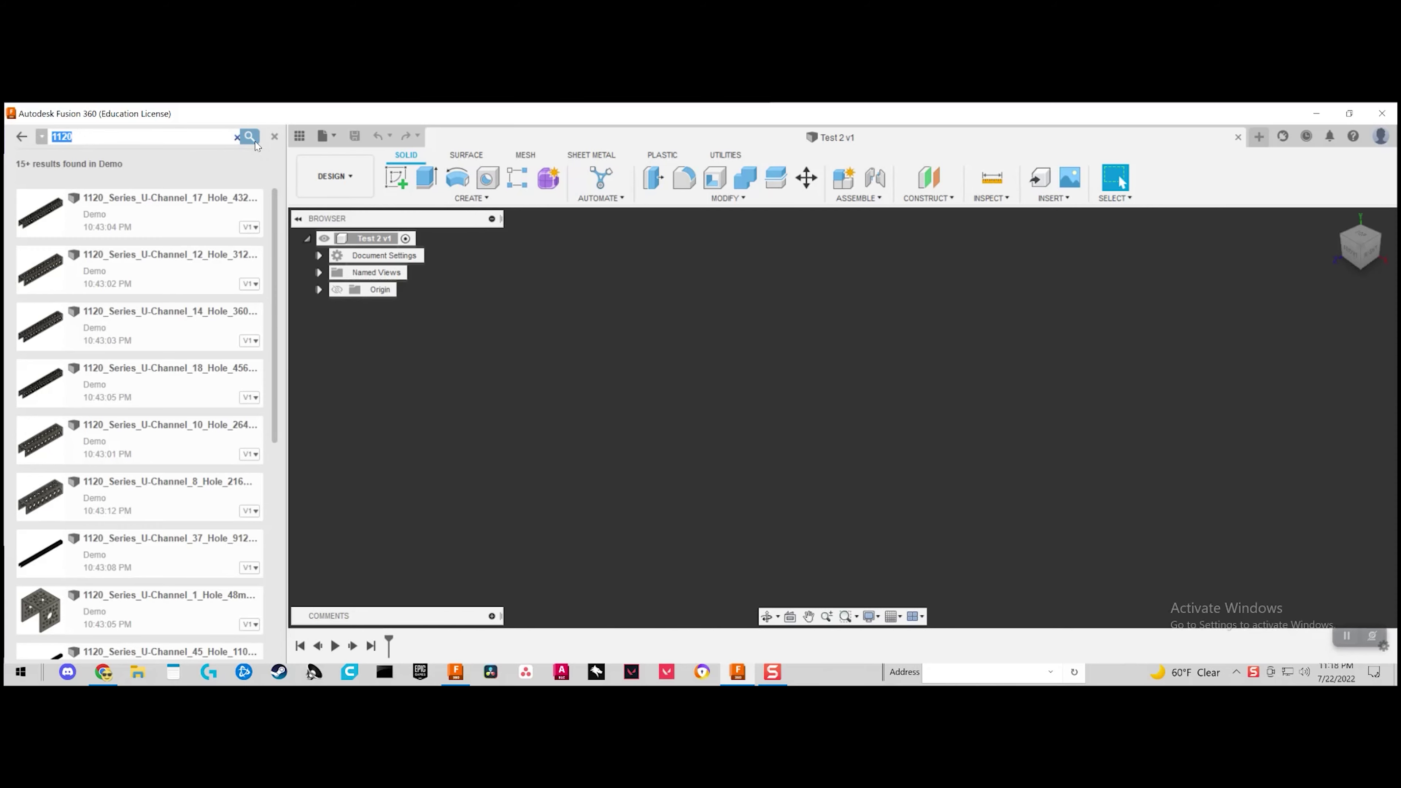
# Switch to Chrome showing the goBILDA Channel page at gobilda.com/channel
pyautogui.hotkey('alt', 'Tab')
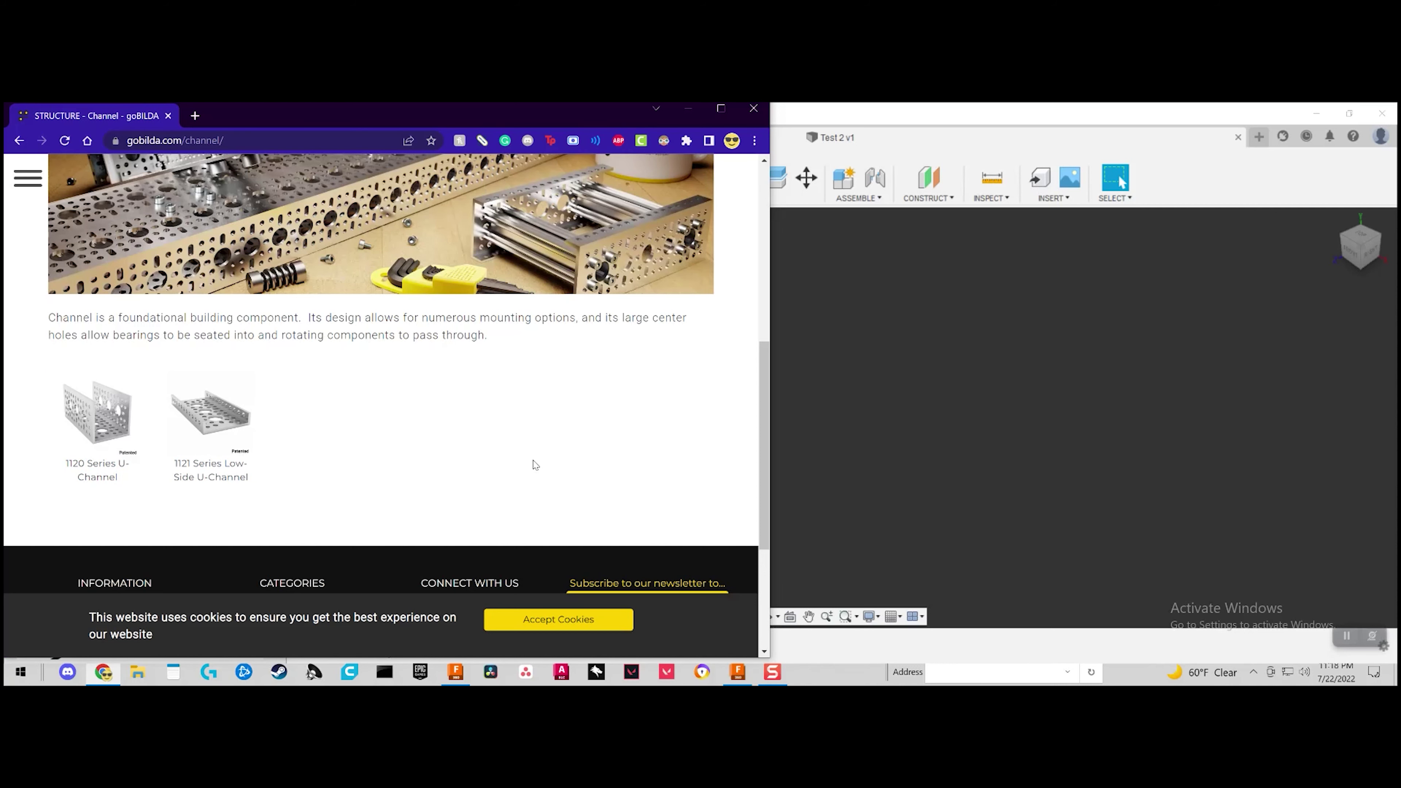
# Scroll the goBILDA Channel page to the top and return to Fusion 360's 1120 results
pyautogui.scroll(5, 534, 464)
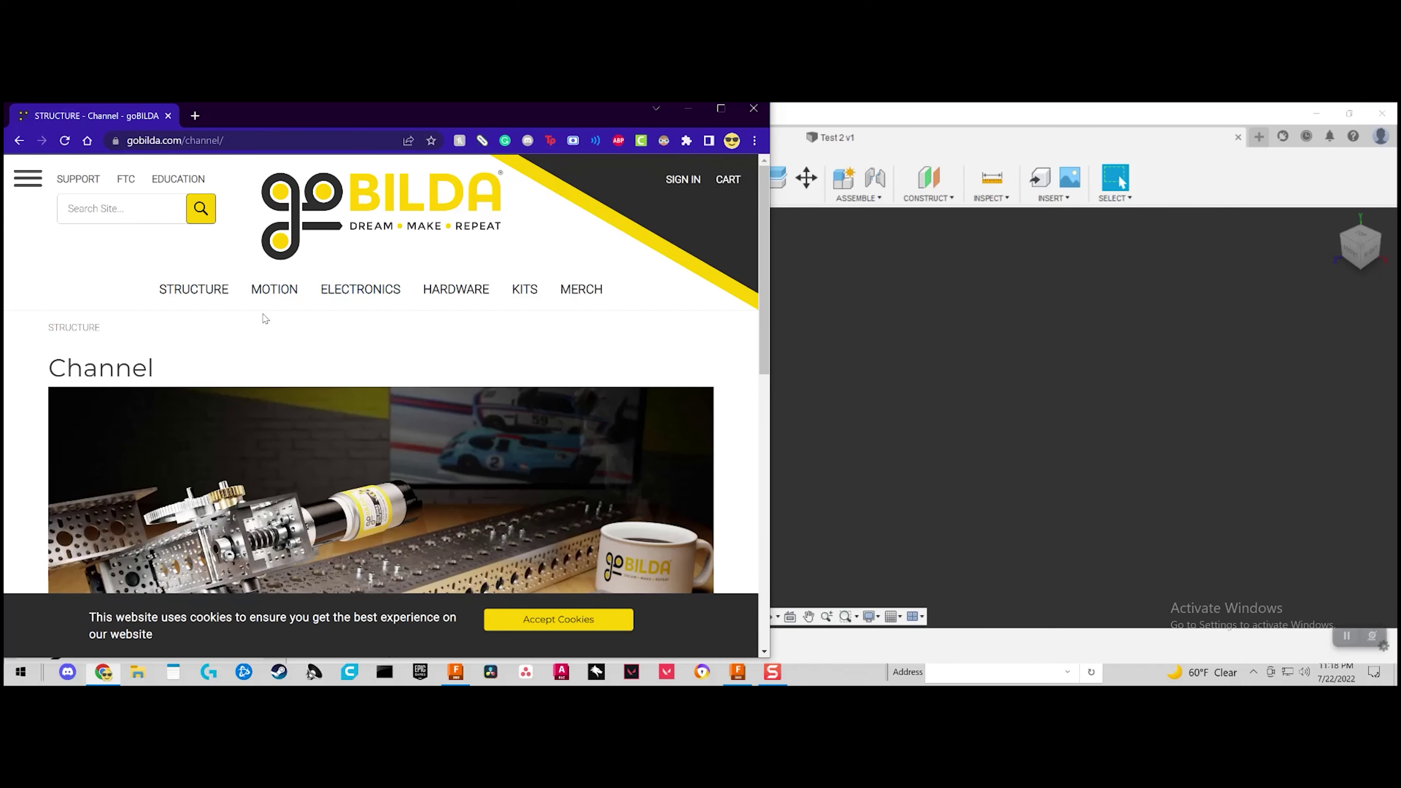
pyautogui.click(1184, 369)
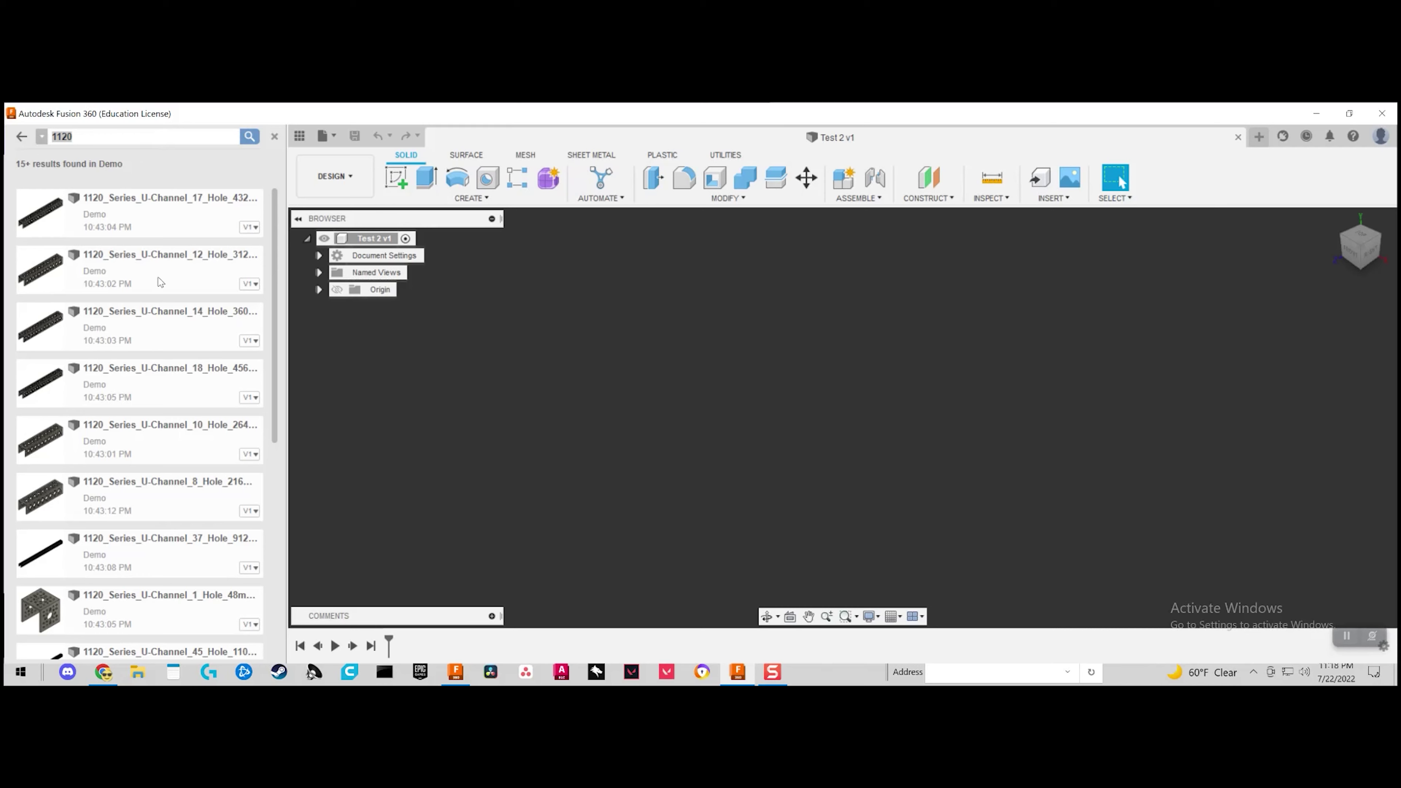
# Insert the 1120_Series_U-Channel_18_Hole result into the Test 2 design as a linked component
pyautogui.scroll(-3, 171, 244)
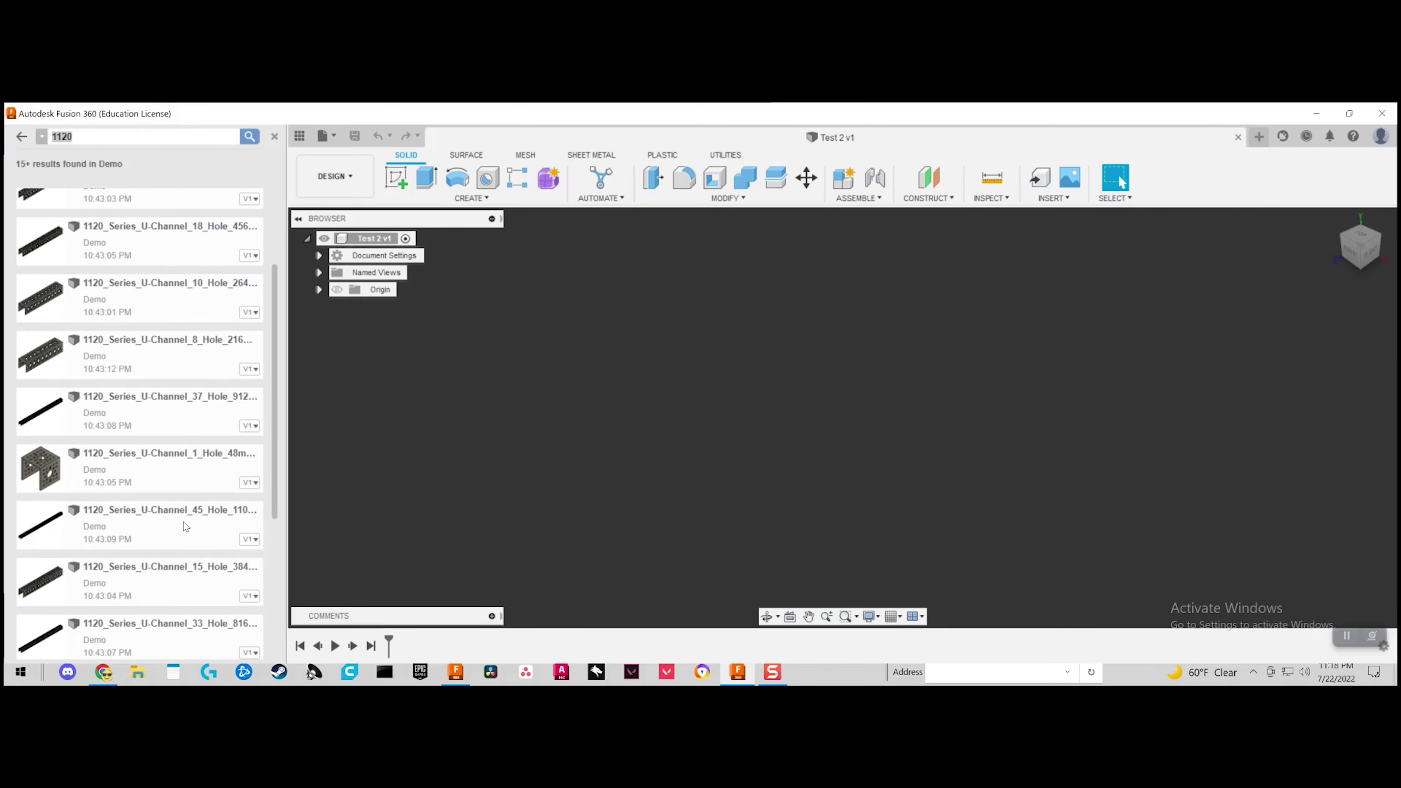
pyautogui.scroll(3, 160, 393)
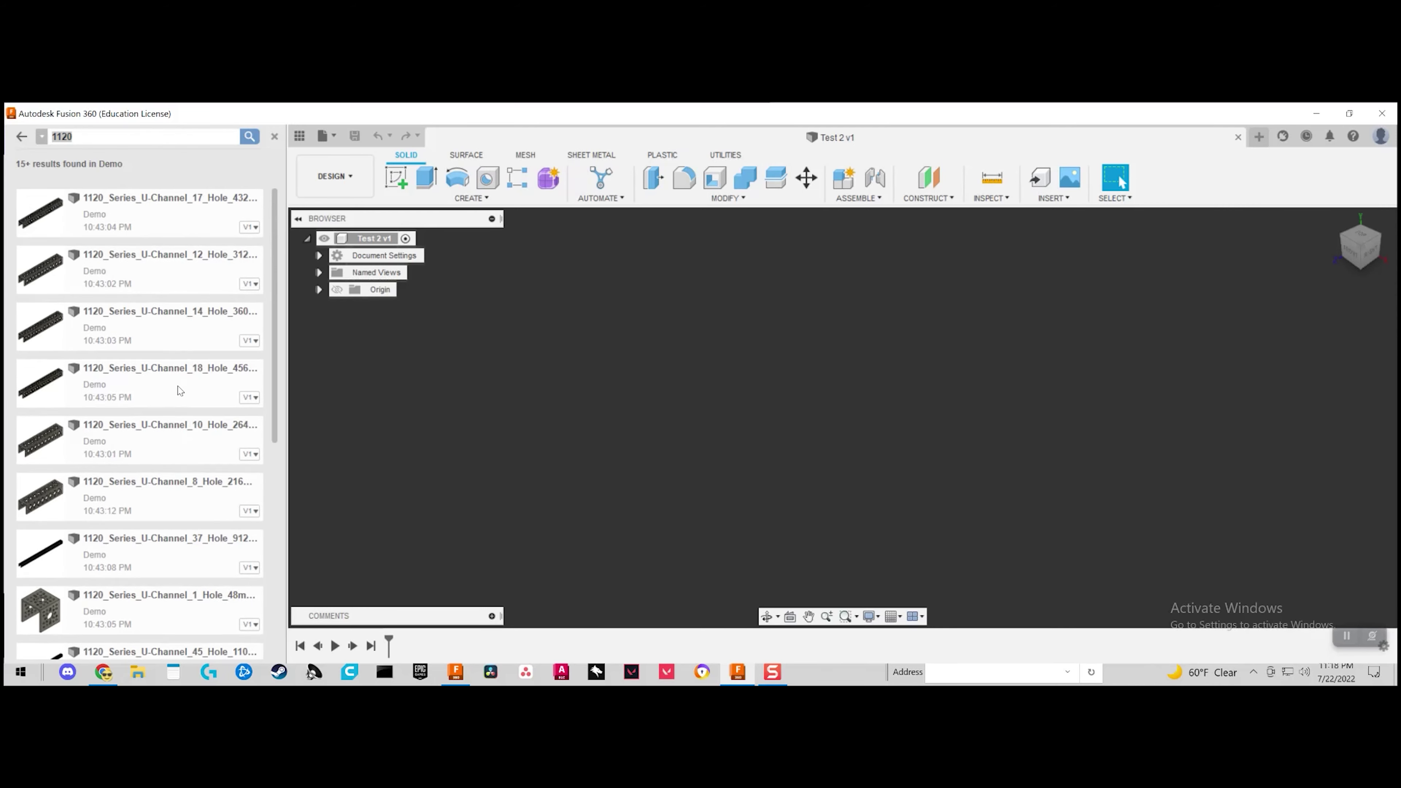
pyautogui.rightClick(178, 390)
pyautogui.click(202, 415)
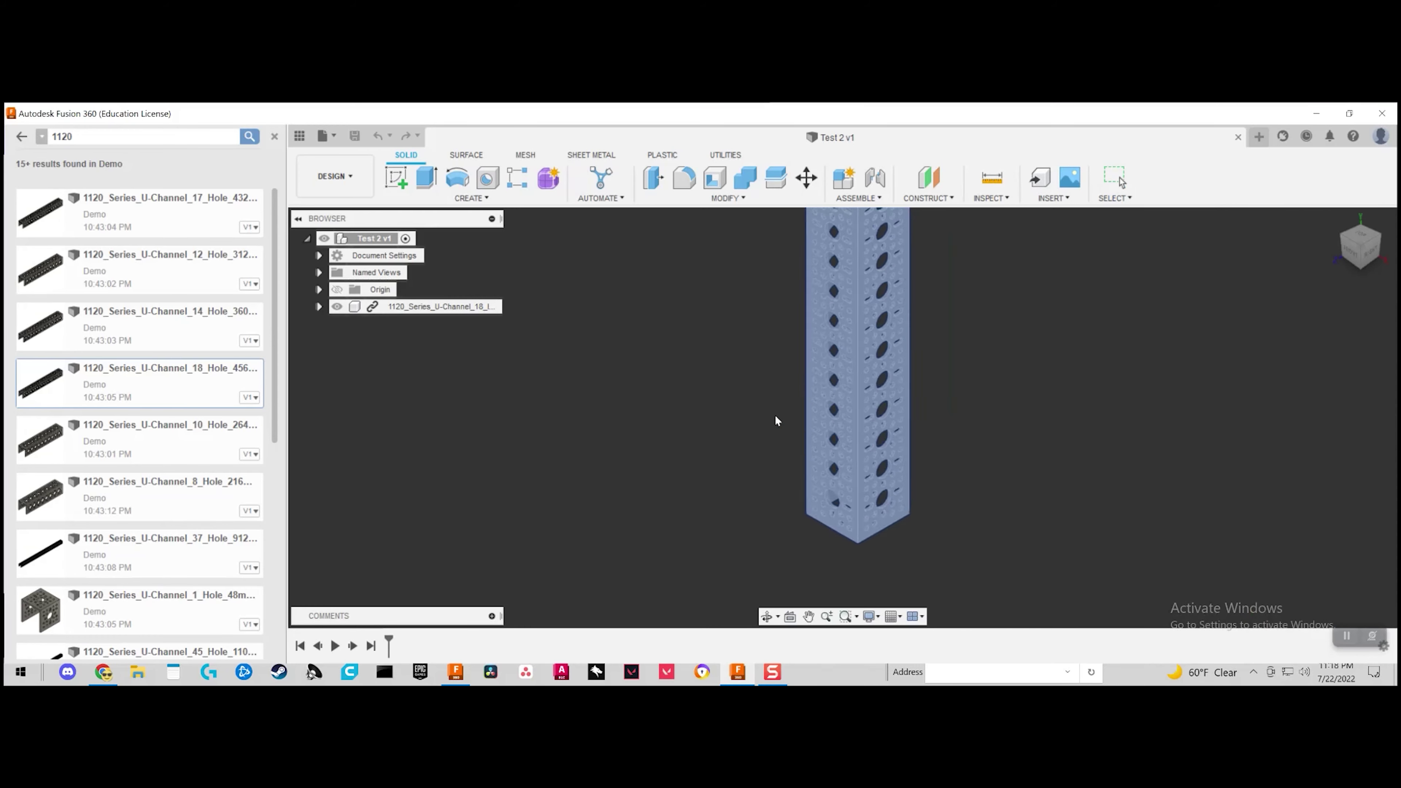
# Accept the first channel's placement and insert a second 18-hole U-channel
pyautogui.scroll(-2, 832, 382)
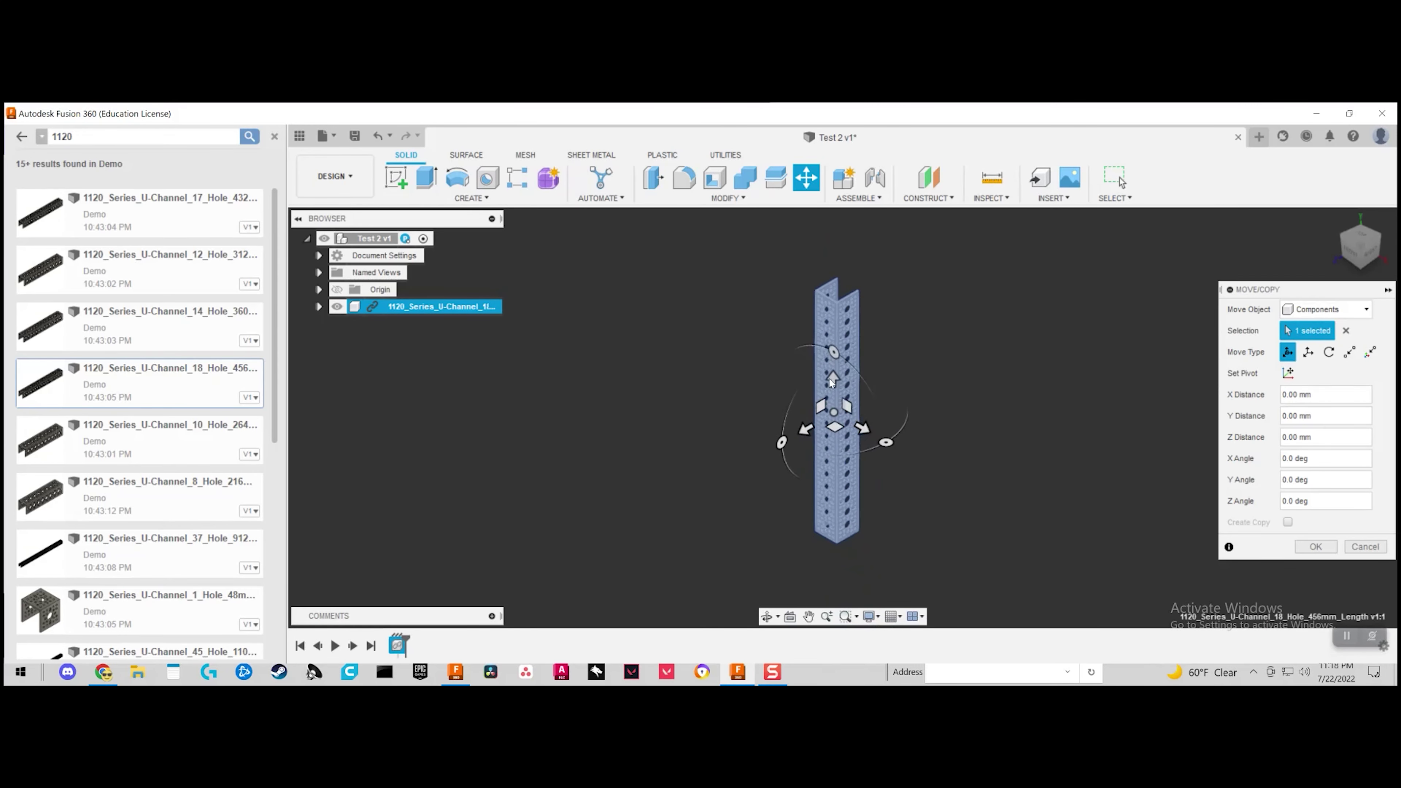
pyautogui.click(1335, 547)
pyautogui.rightClick(113, 364)
pyautogui.click(149, 384)
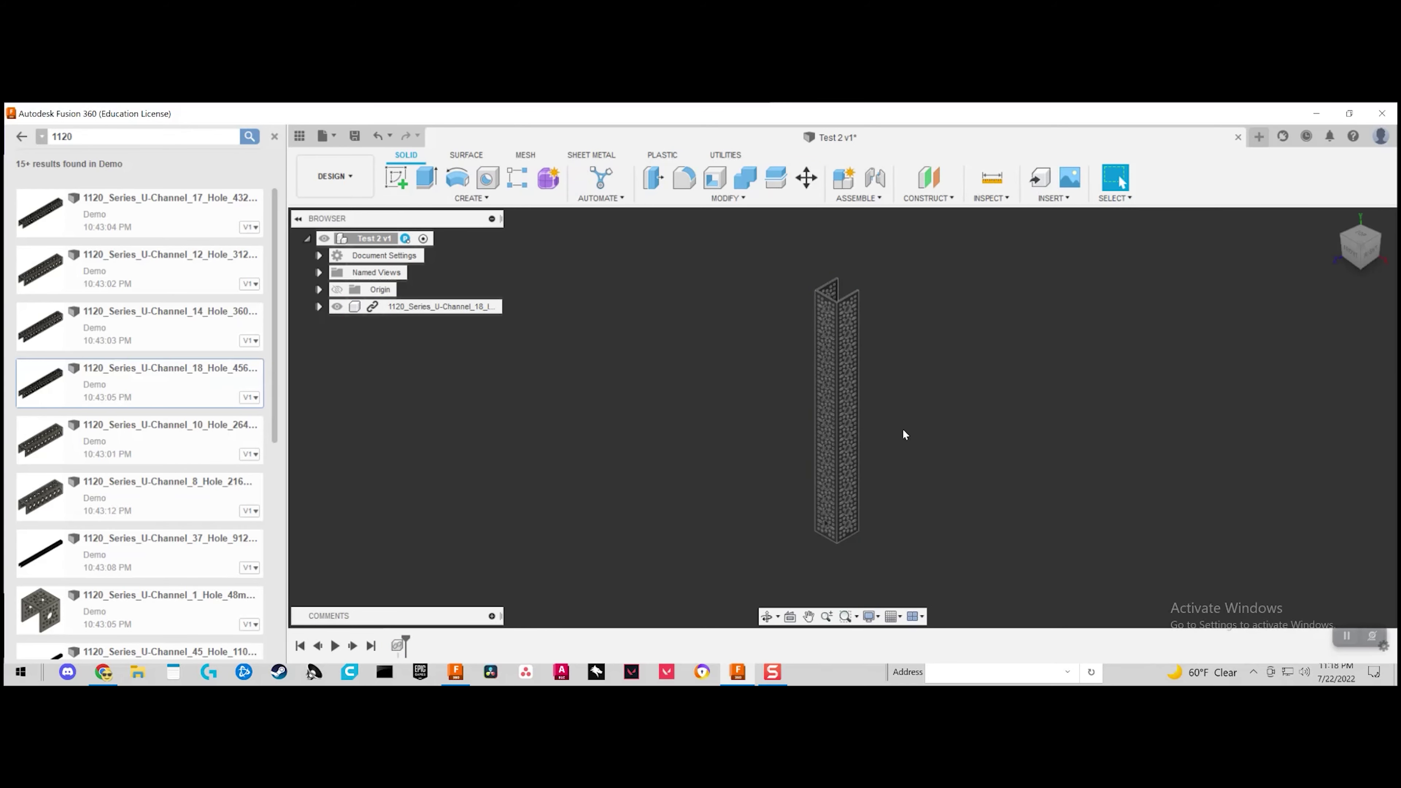
# Move the second channel up and right, rotated -180° about Y, facing the first
pyautogui.moveTo(822, 428); pyautogui.dragTo(878, 293)
pyautogui.moveTo(872, 302); pyautogui.dragTo(876, 301)
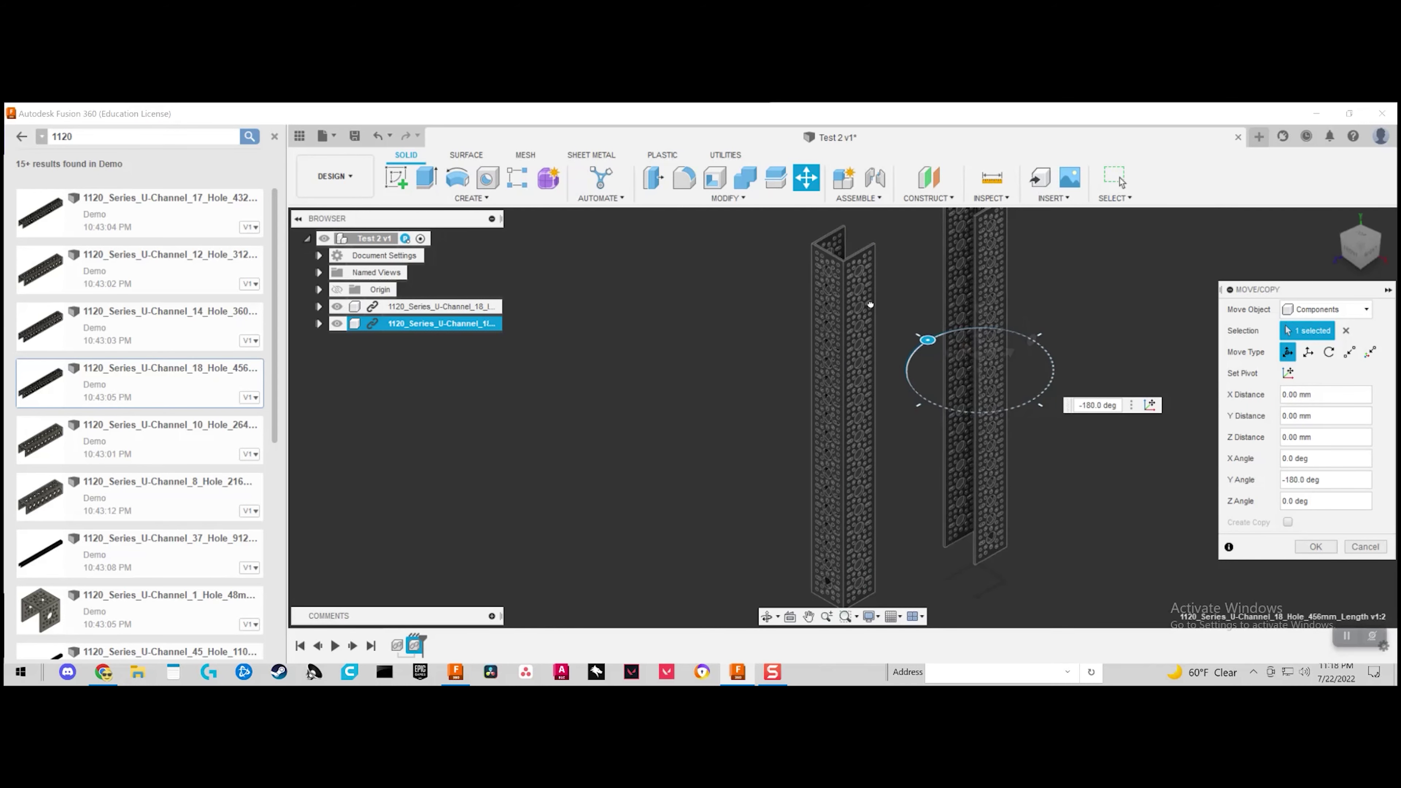
pyautogui.click(1315, 546)
pyautogui.scroll(5, 993, 413)
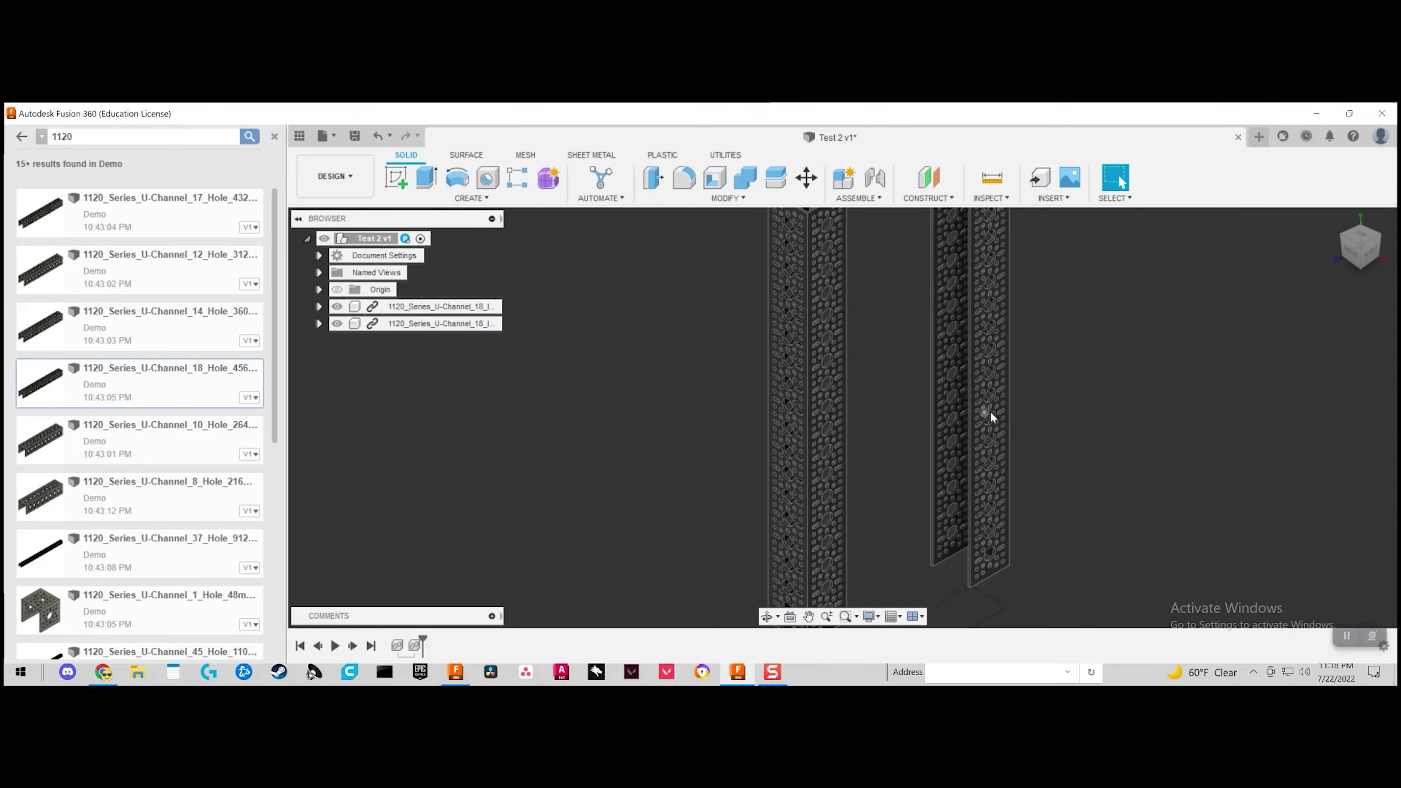
pyautogui.scroll(-5, 949, 437)
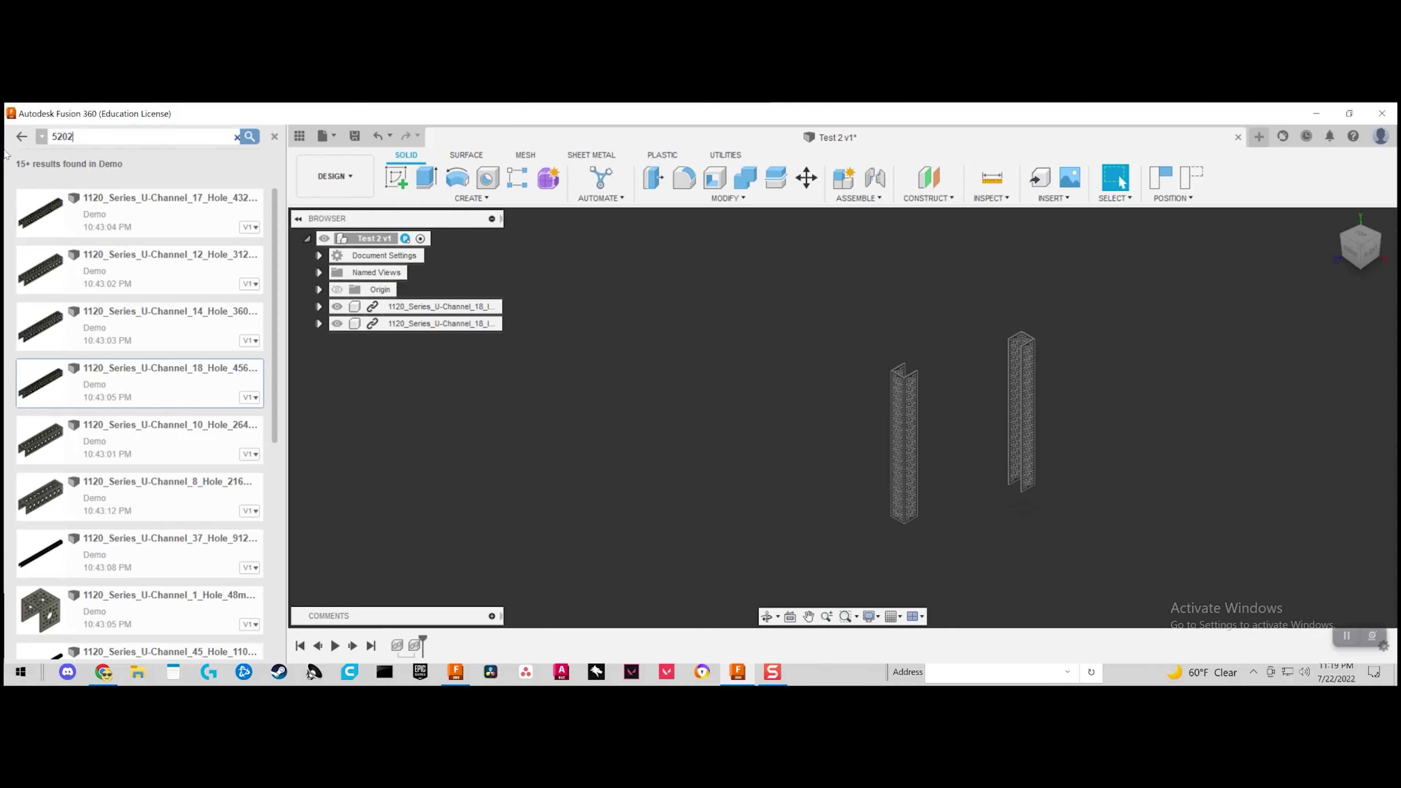
# Run a Demo project search for '5202' gear motors
pyautogui.press('Return')
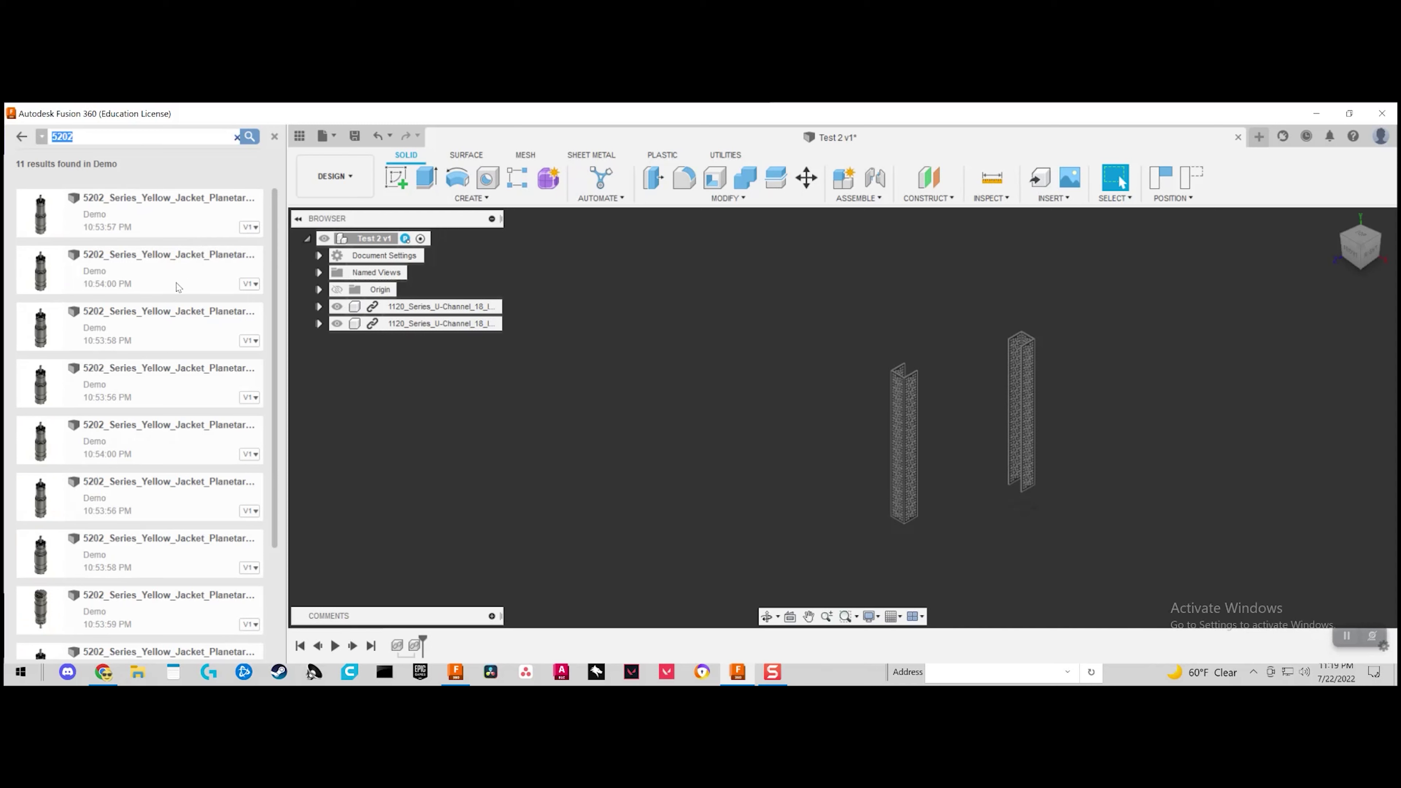
# Insert the first 5202 gear motor and reposition it with Move
pyautogui.rightClick(190, 255)
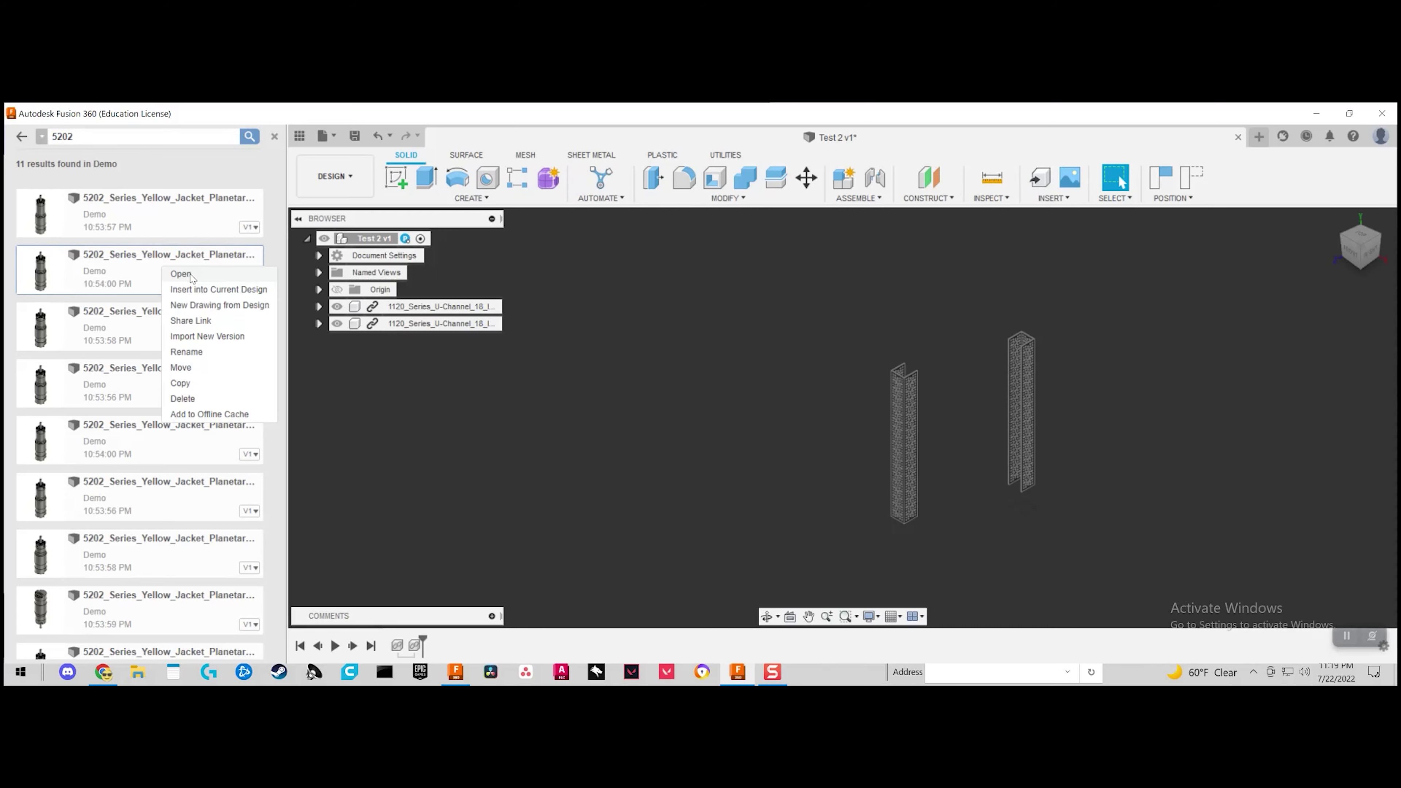
pyautogui.click(199, 290)
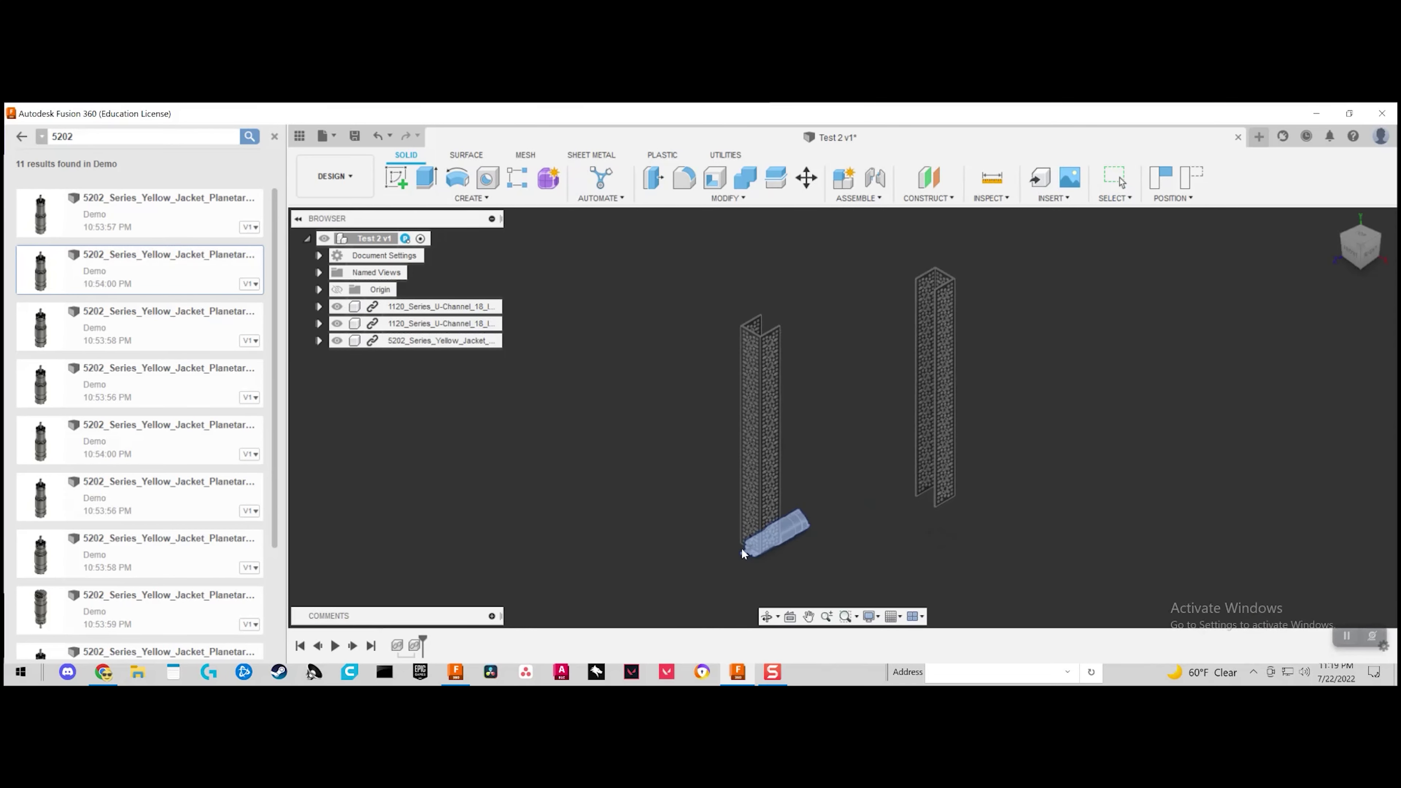
pyautogui.click(1298, 546)
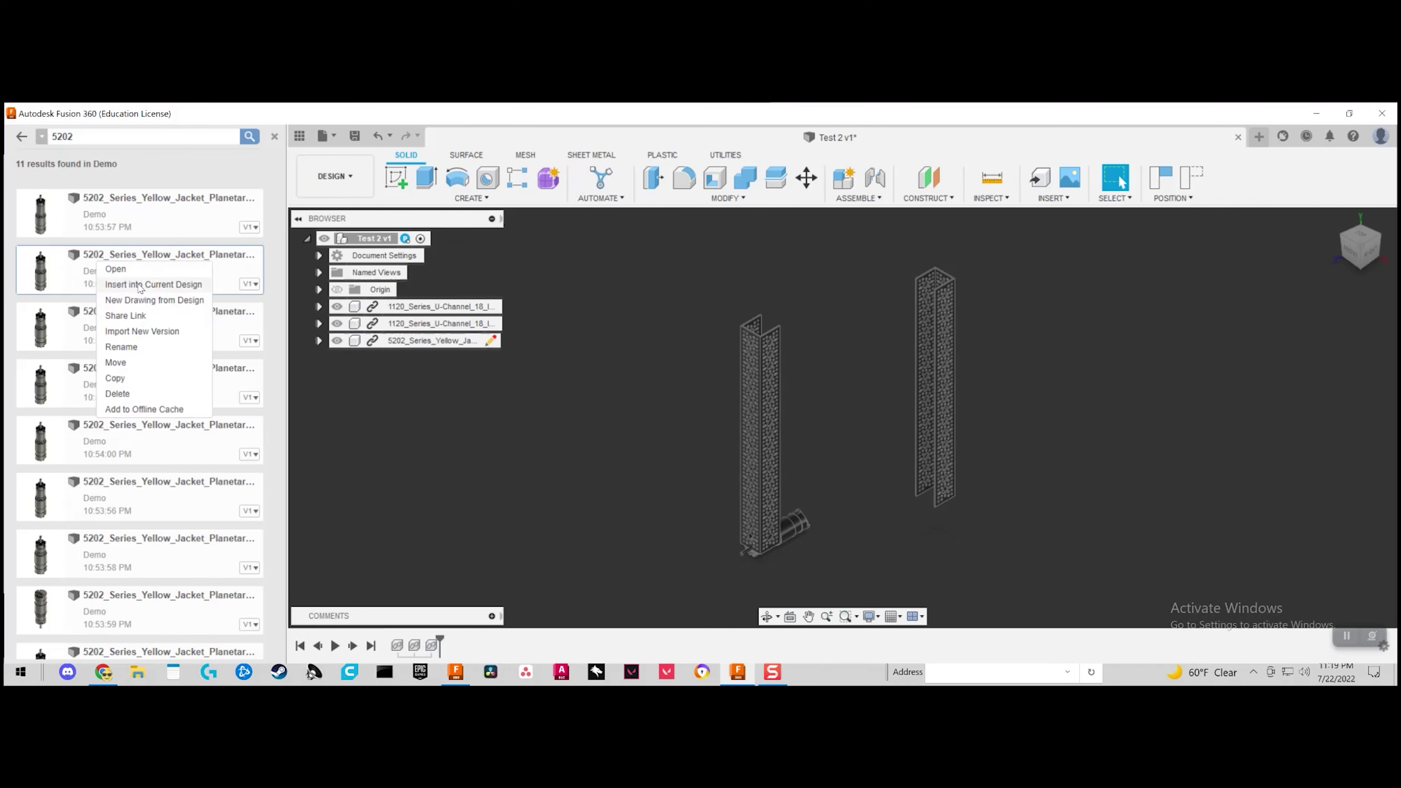
pyautogui.press('m')
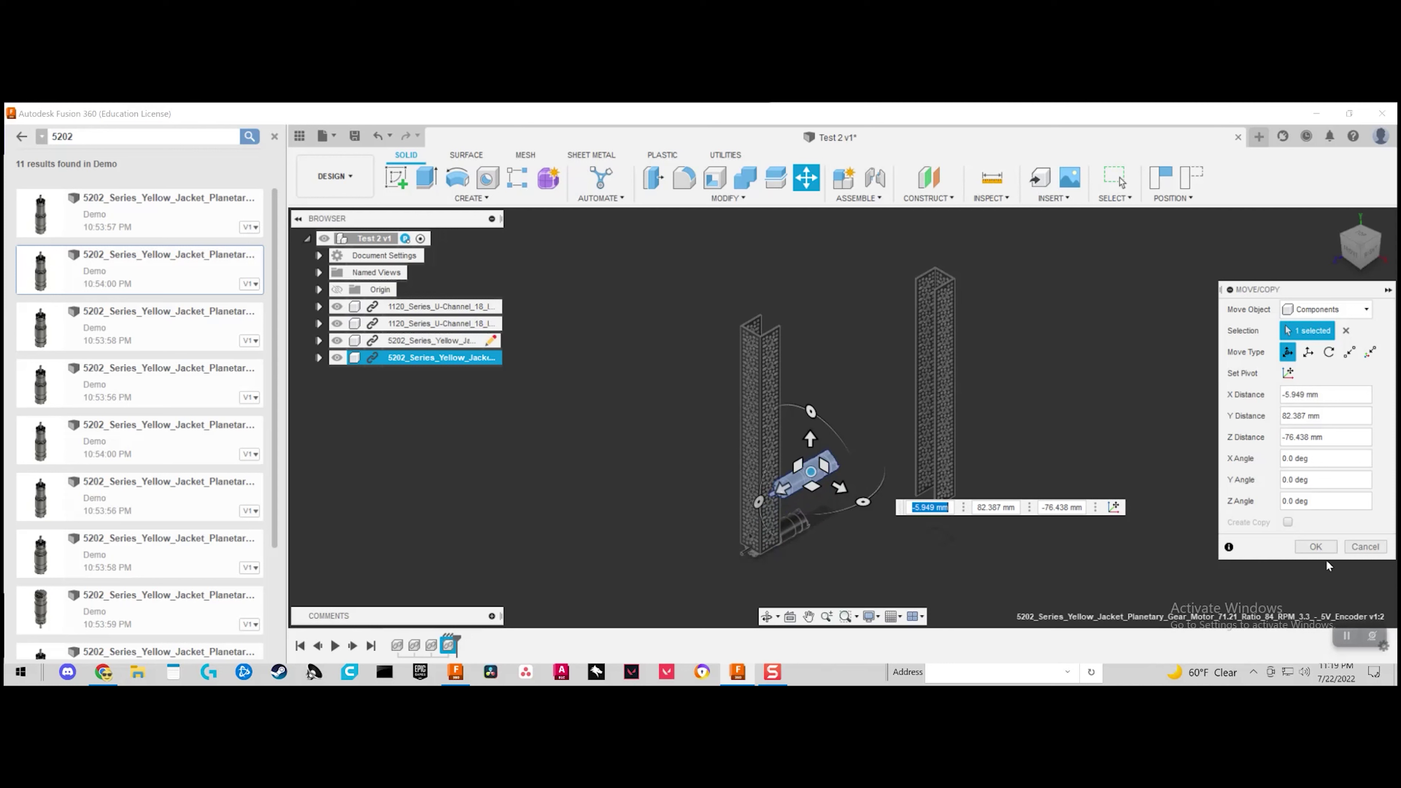
pyautogui.click(1315, 546)
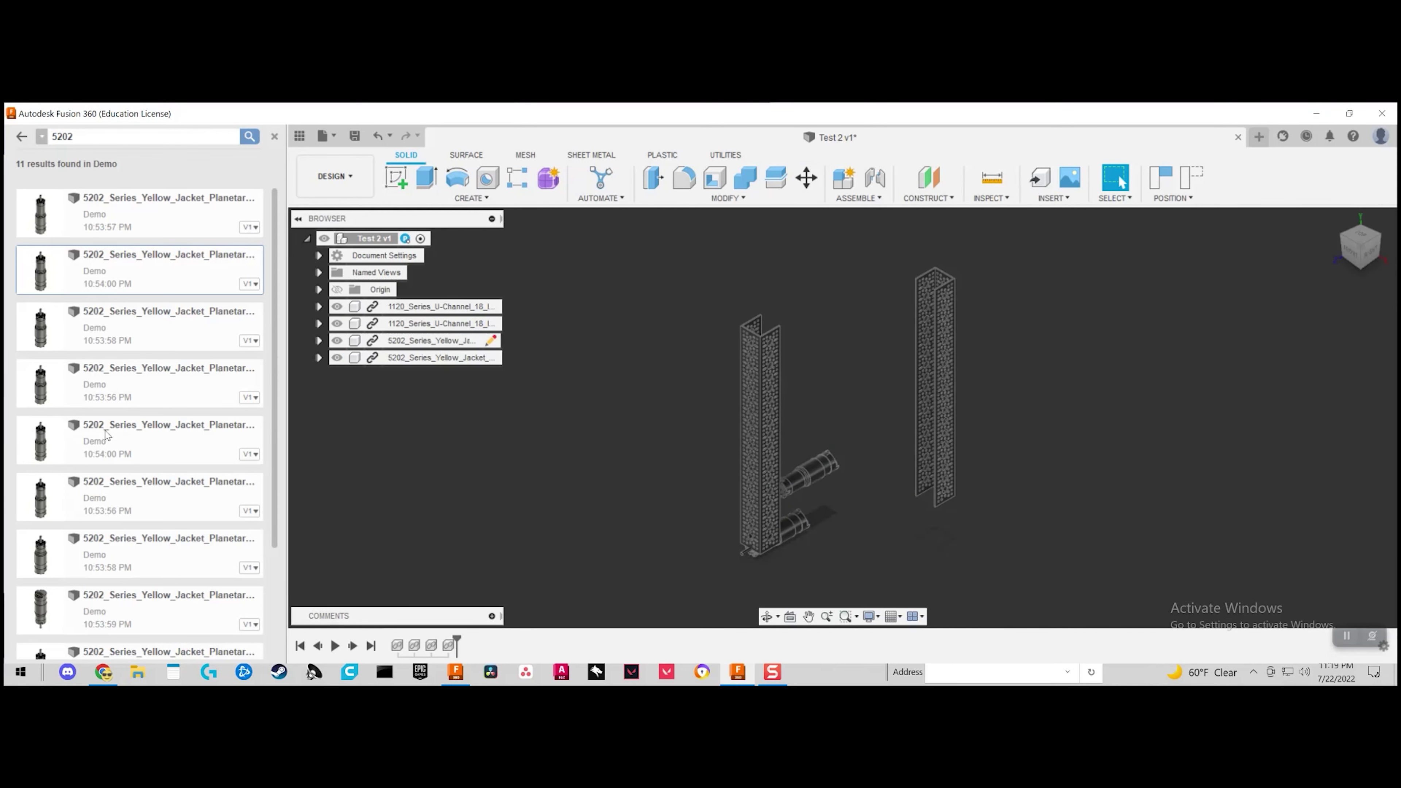
# Insert a second and a third 5202 gear motor into the design
pyautogui.rightClick(108, 282)
pyautogui.click(152, 305)
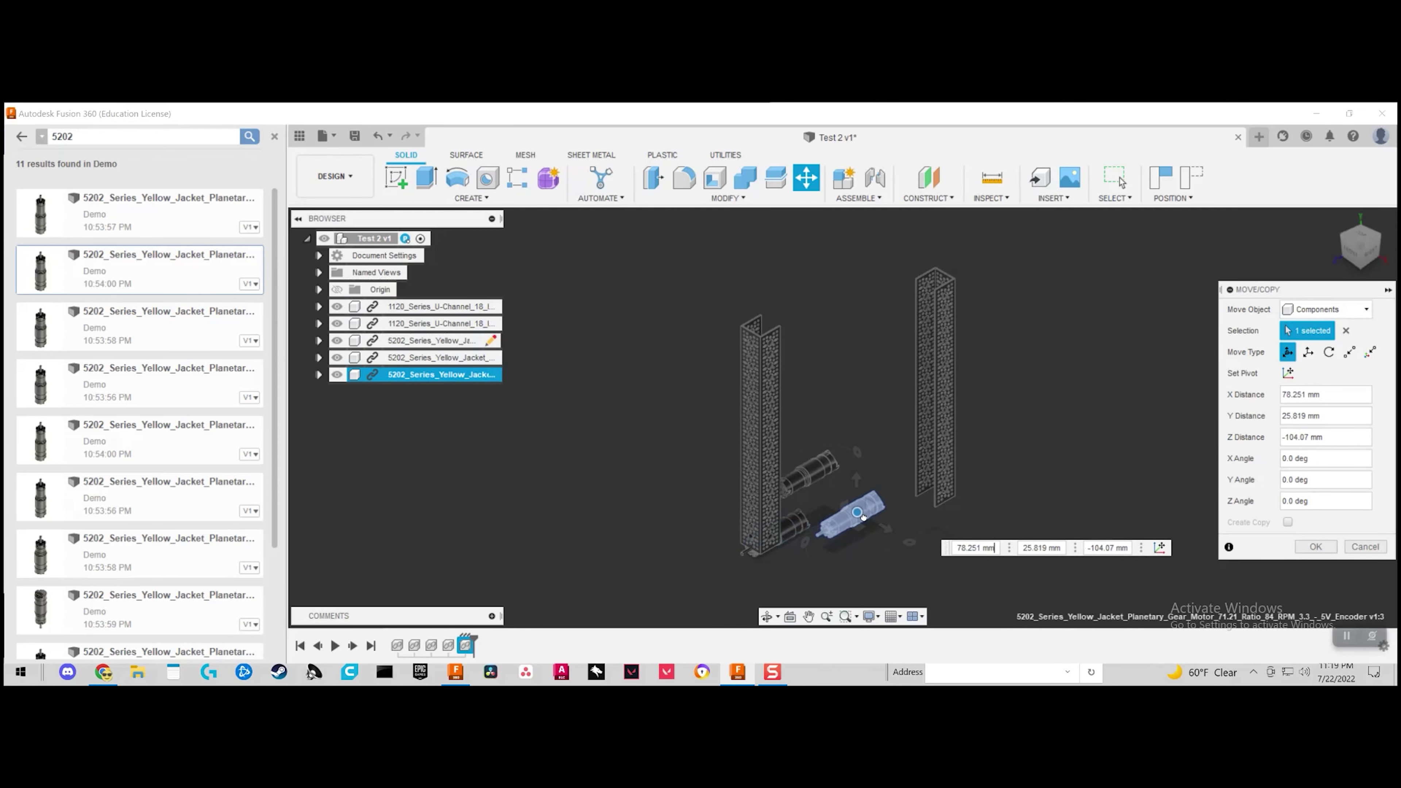
pyautogui.click(1322, 550)
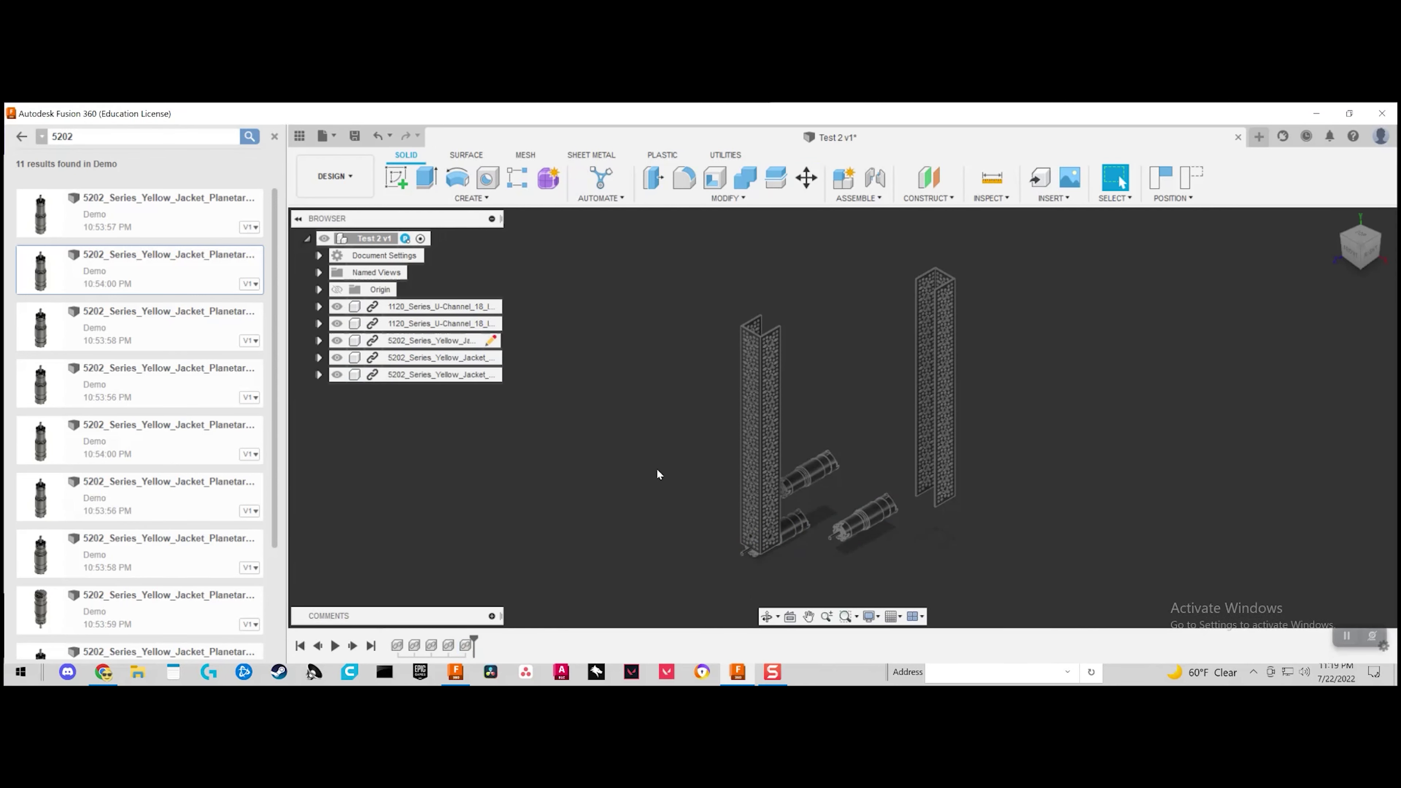
pyautogui.rightClick(91, 289)
pyautogui.click(155, 283)
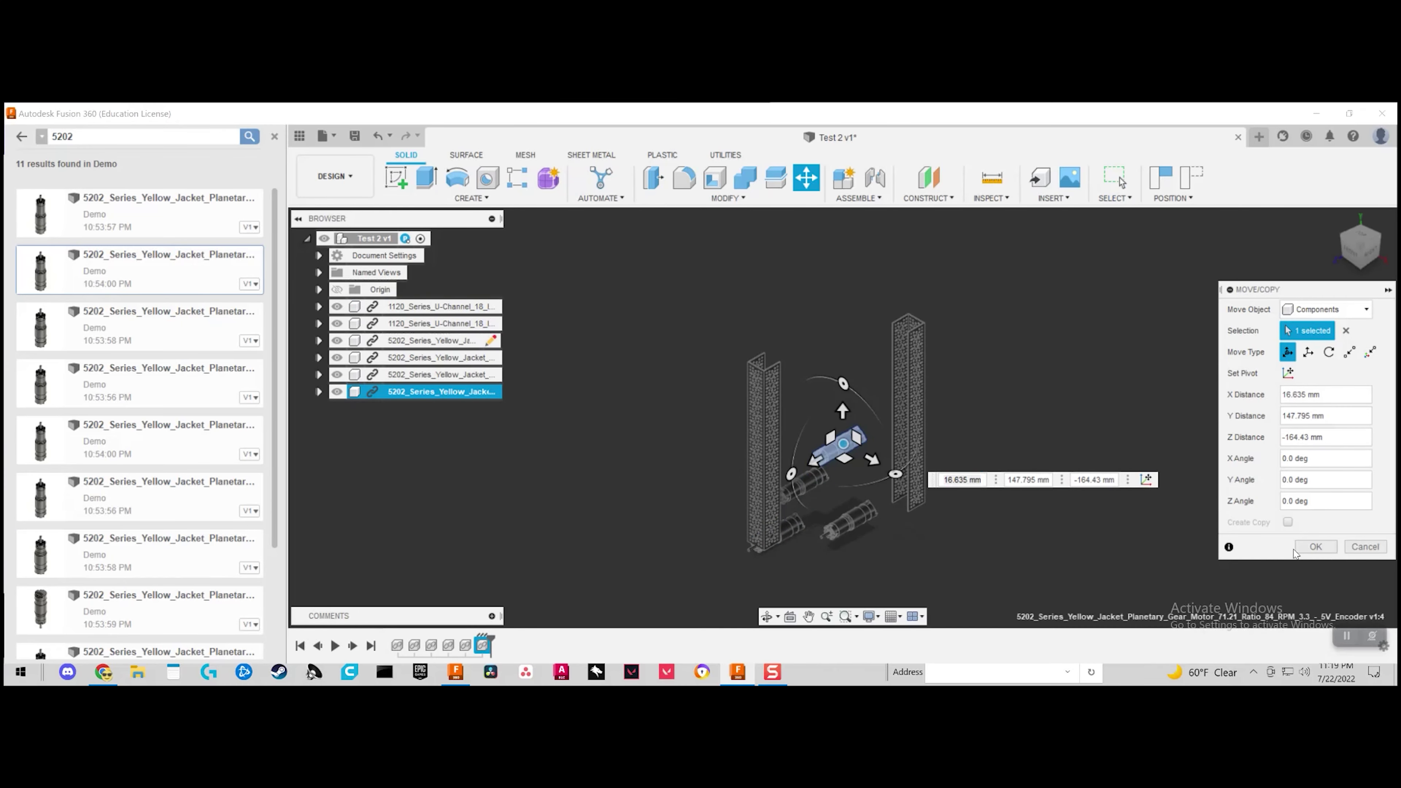
pyautogui.click(1298, 550)
# Raise one motor higher and shift the left U-channel slightly up
pyautogui.scroll(10, 806, 449)
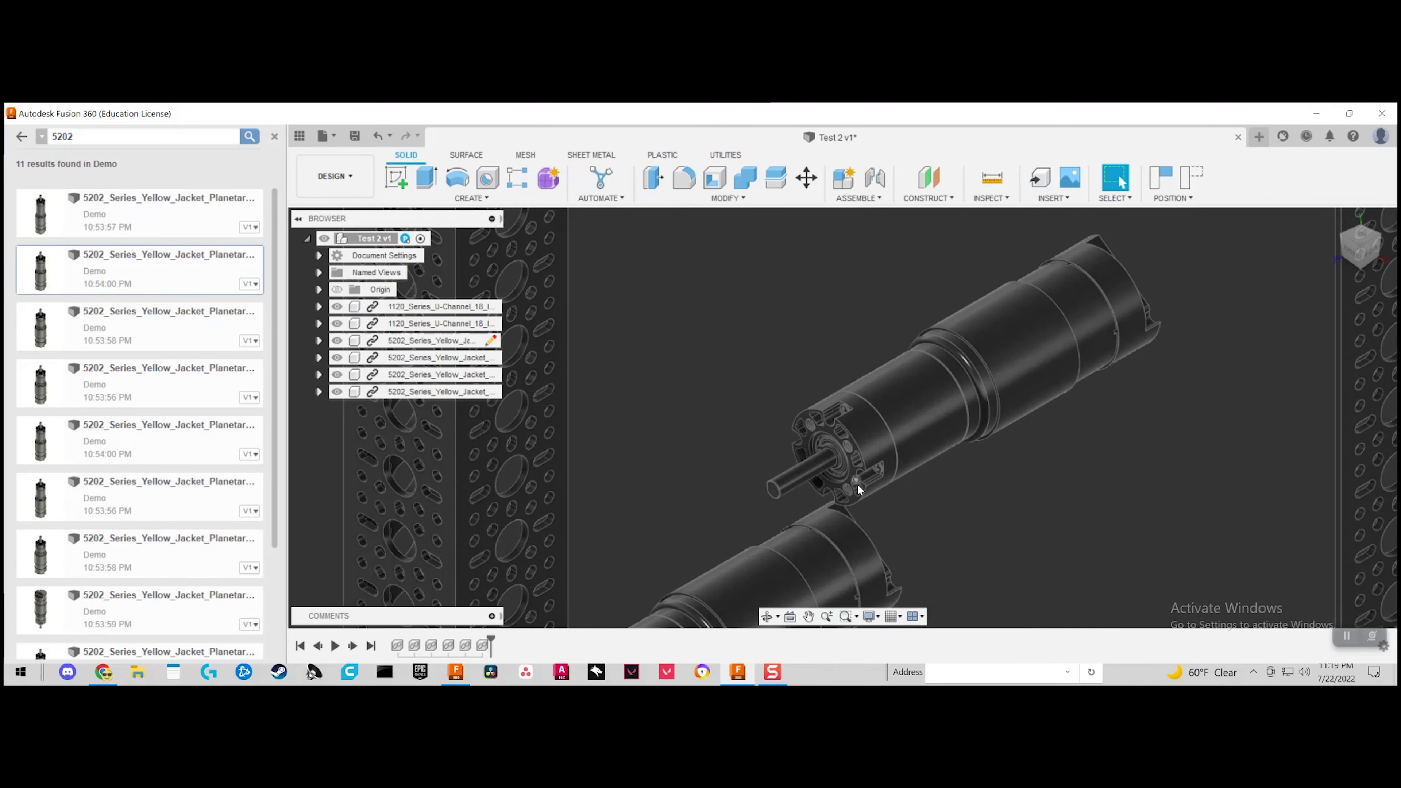
pyautogui.scroll(-10, 832, 490)
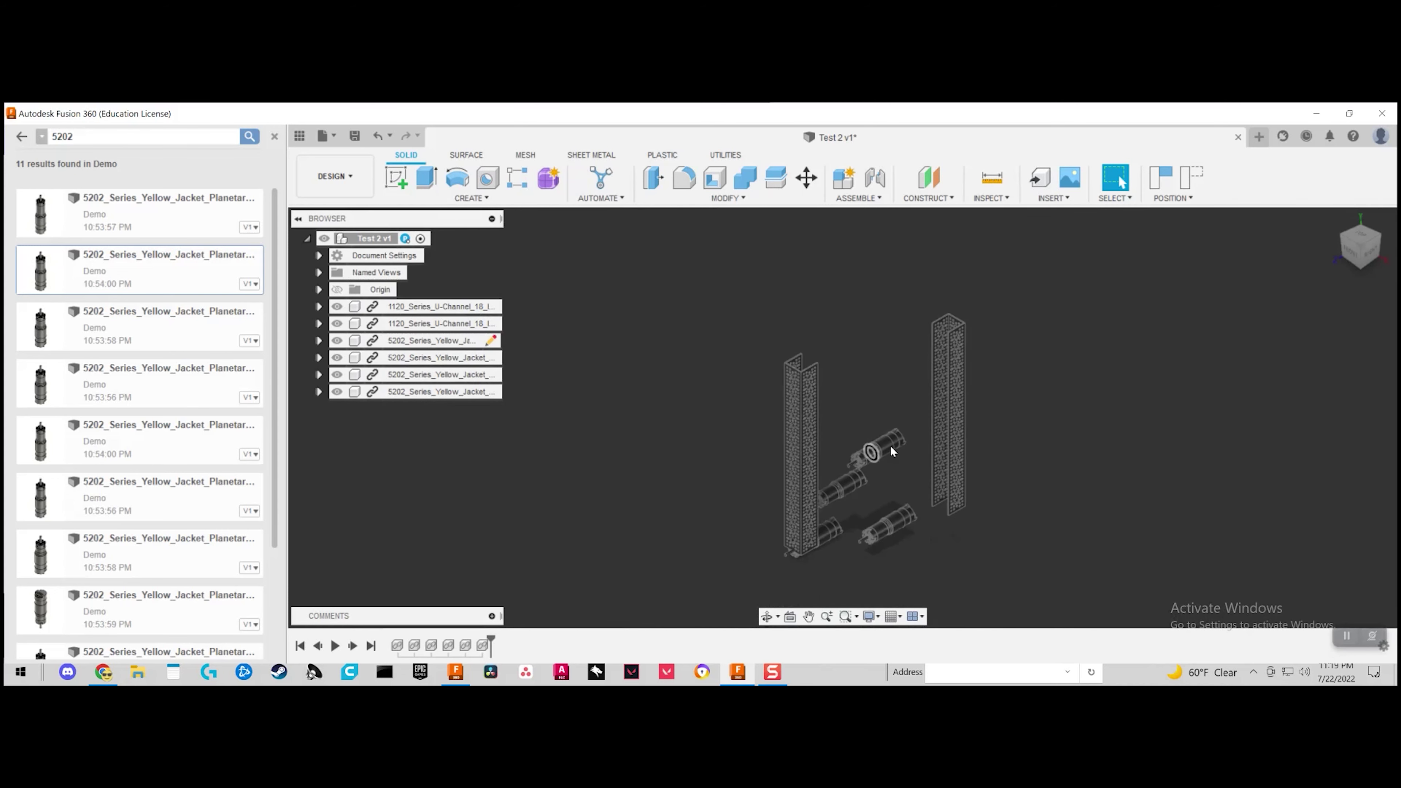
pyautogui.moveTo(890, 446); pyautogui.dragTo(888, 374)
pyautogui.moveTo(814, 411); pyautogui.dragTo(729, 459)
# Start a joint with its origin on the motor's face
pyautogui.scroll(2, 849, 396)
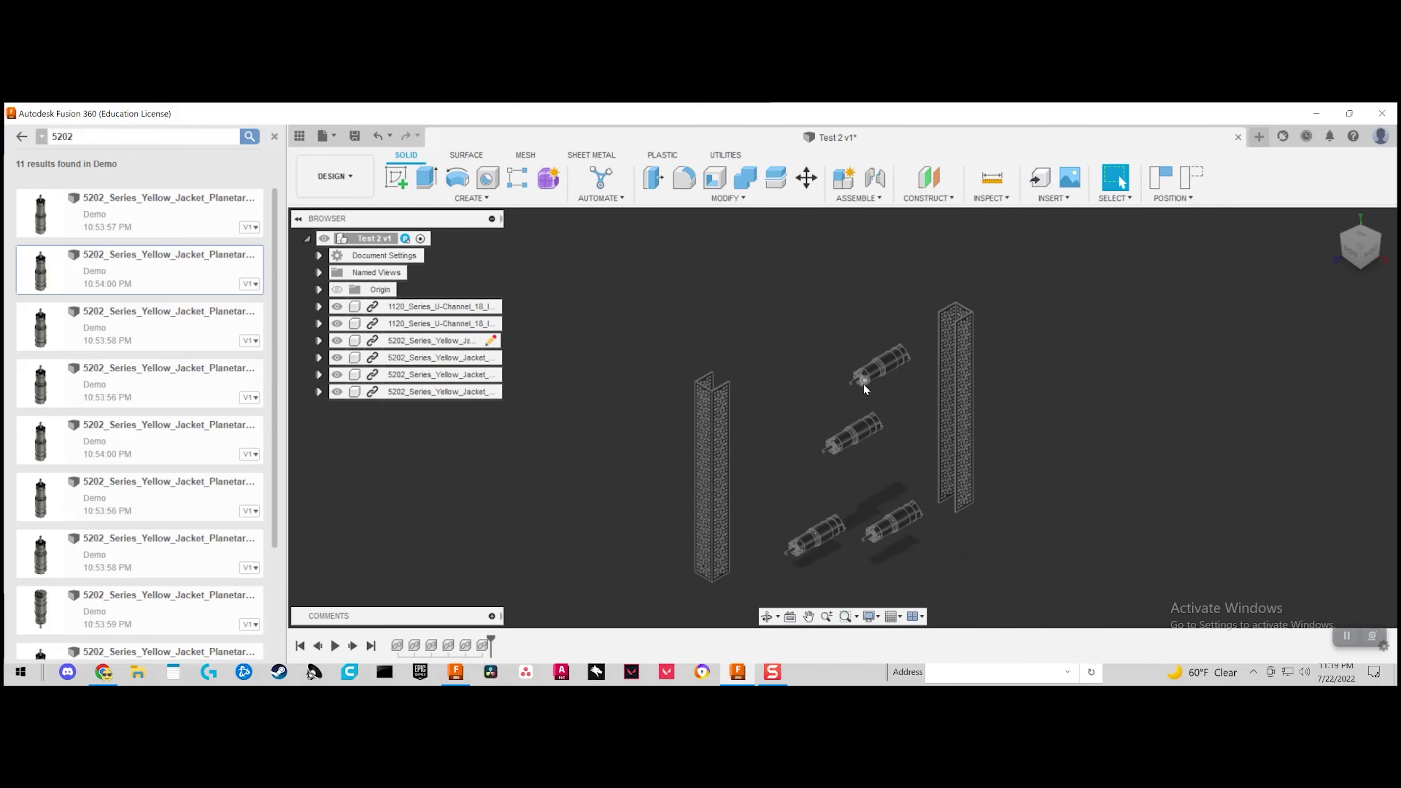
pyautogui.scroll(10, 863, 383)
pyautogui.press('j')
pyautogui.scroll(12, 850, 415)
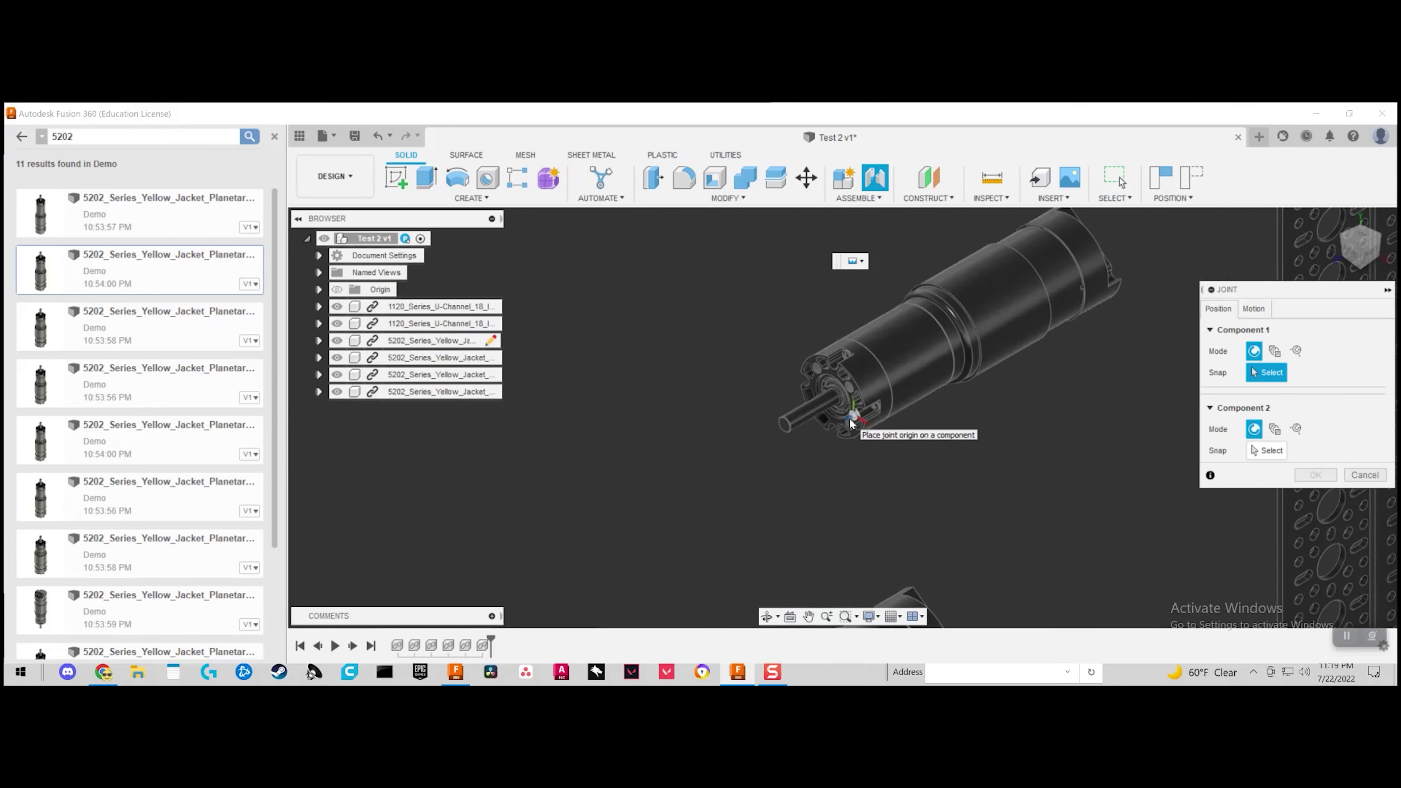
pyautogui.click(821, 394)
pyautogui.scroll(-15, 682, 403)
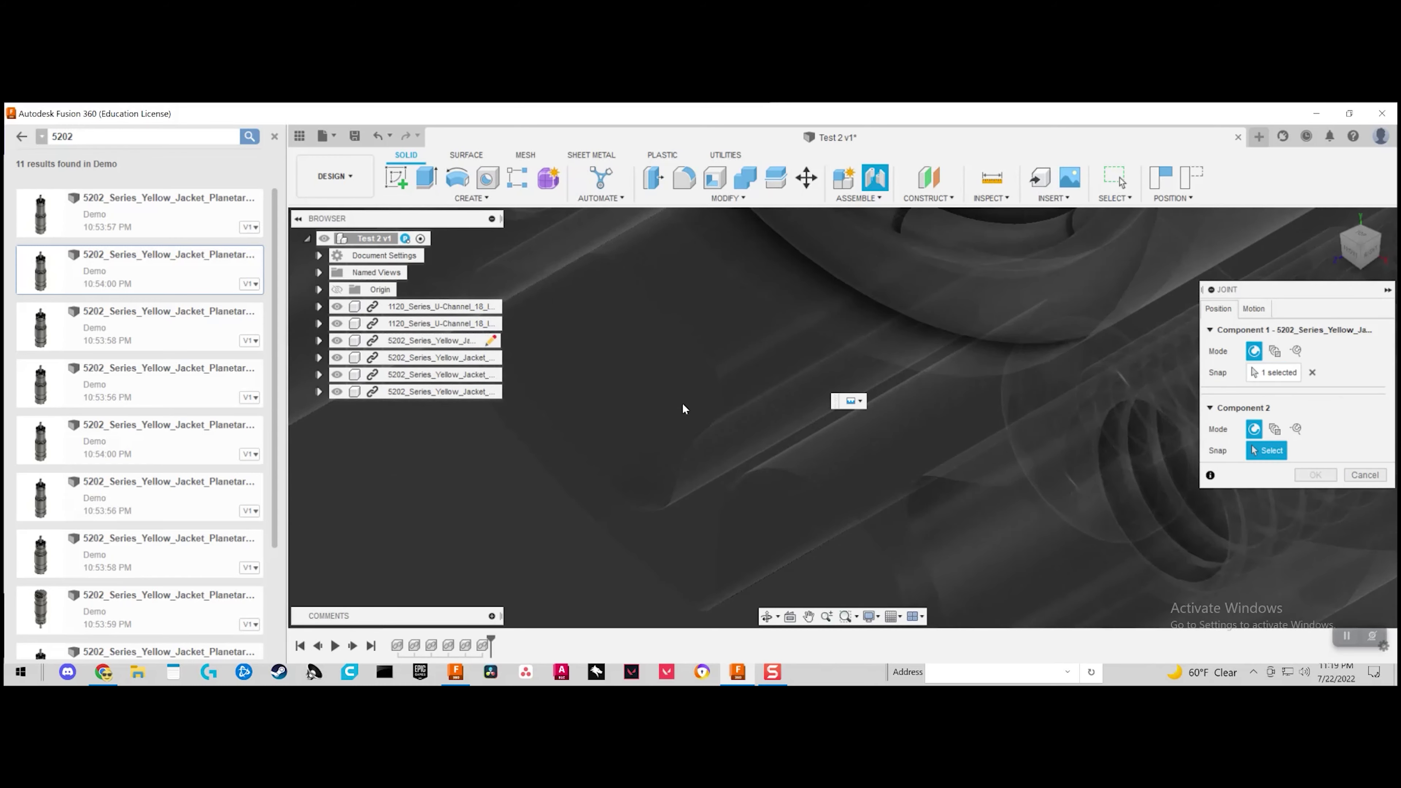
pyautogui.scroll(-5, 748, 373)
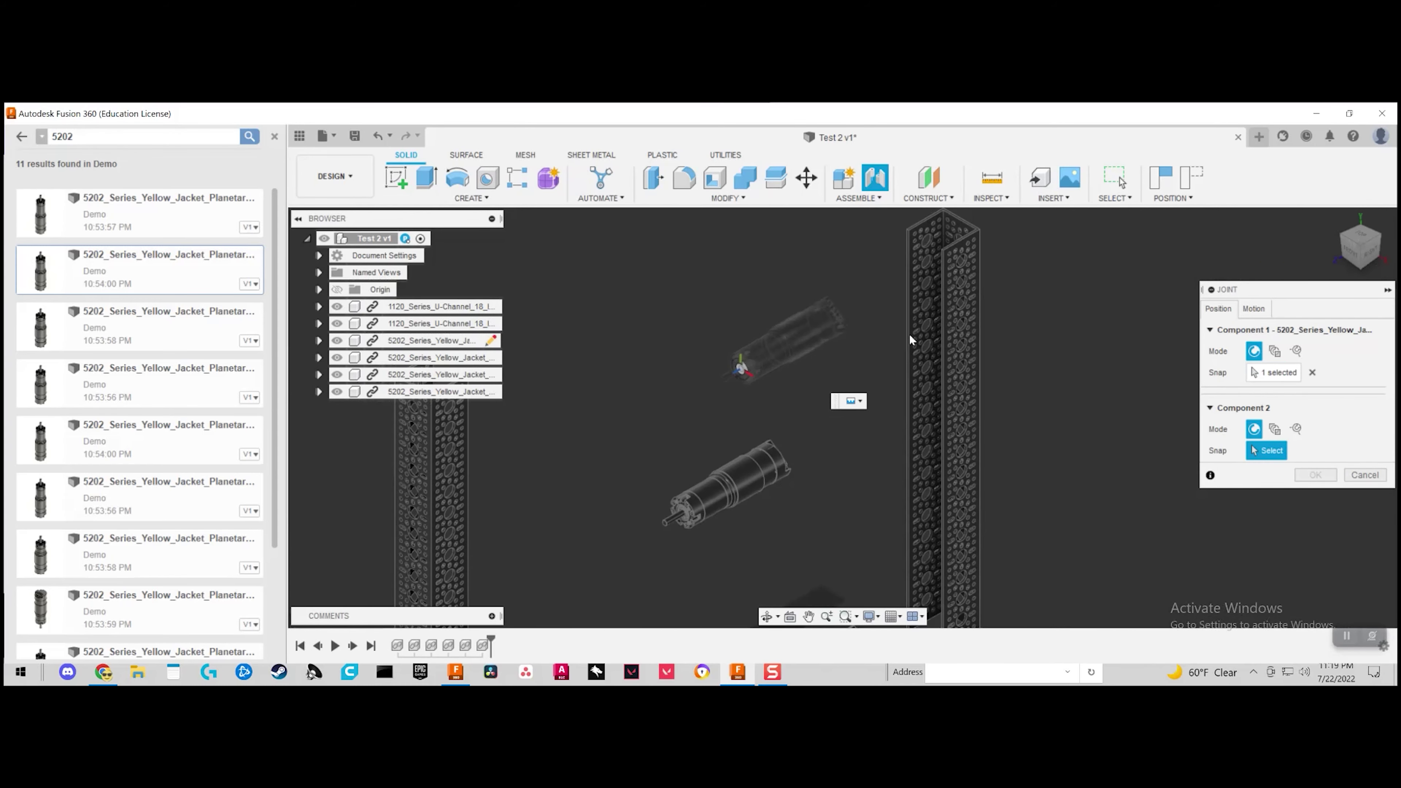
# Mate the motor to a right U-channel hole at 180° and confirm the joint
pyautogui.click(1352, 253)
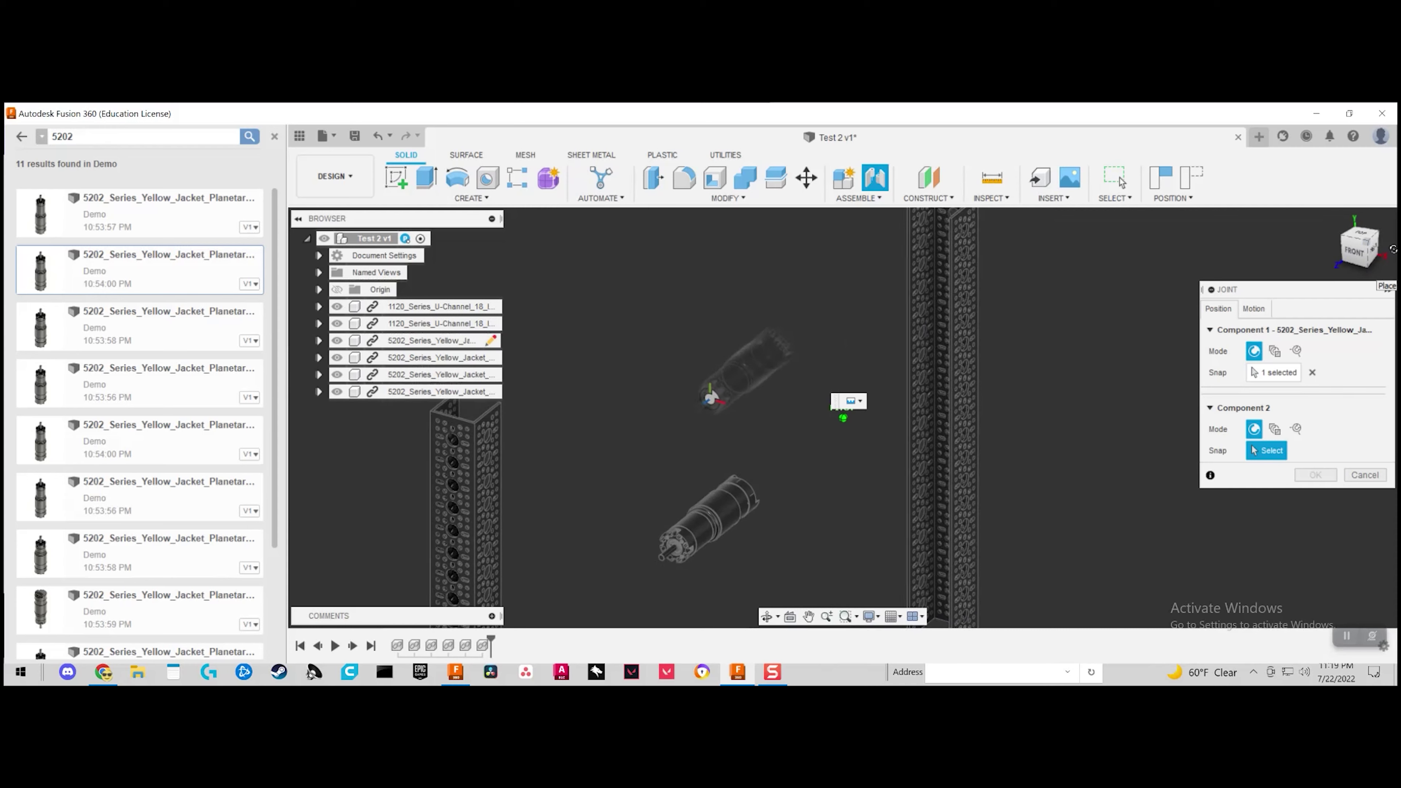
pyautogui.scroll(10, 900, 301)
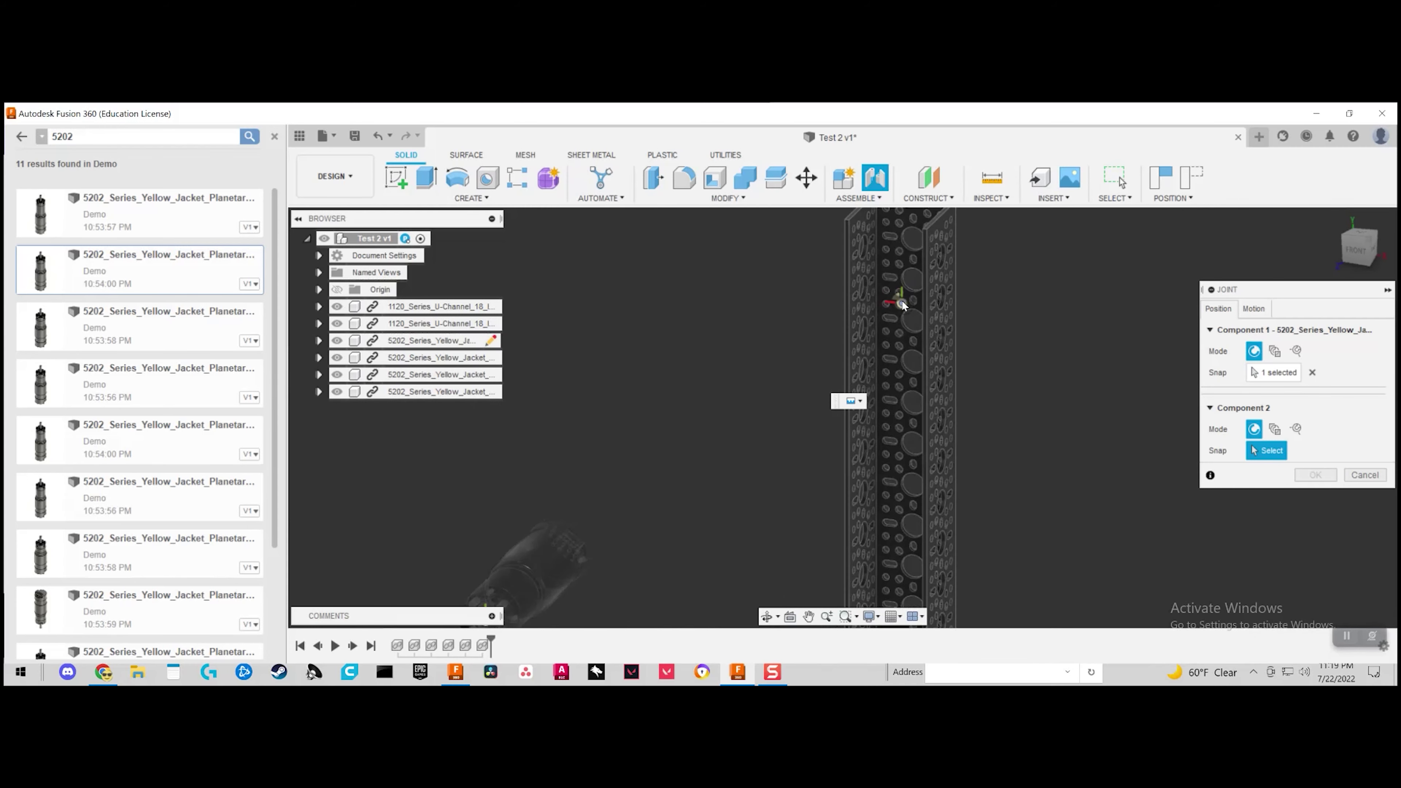
pyautogui.scroll(-5, 899, 304)
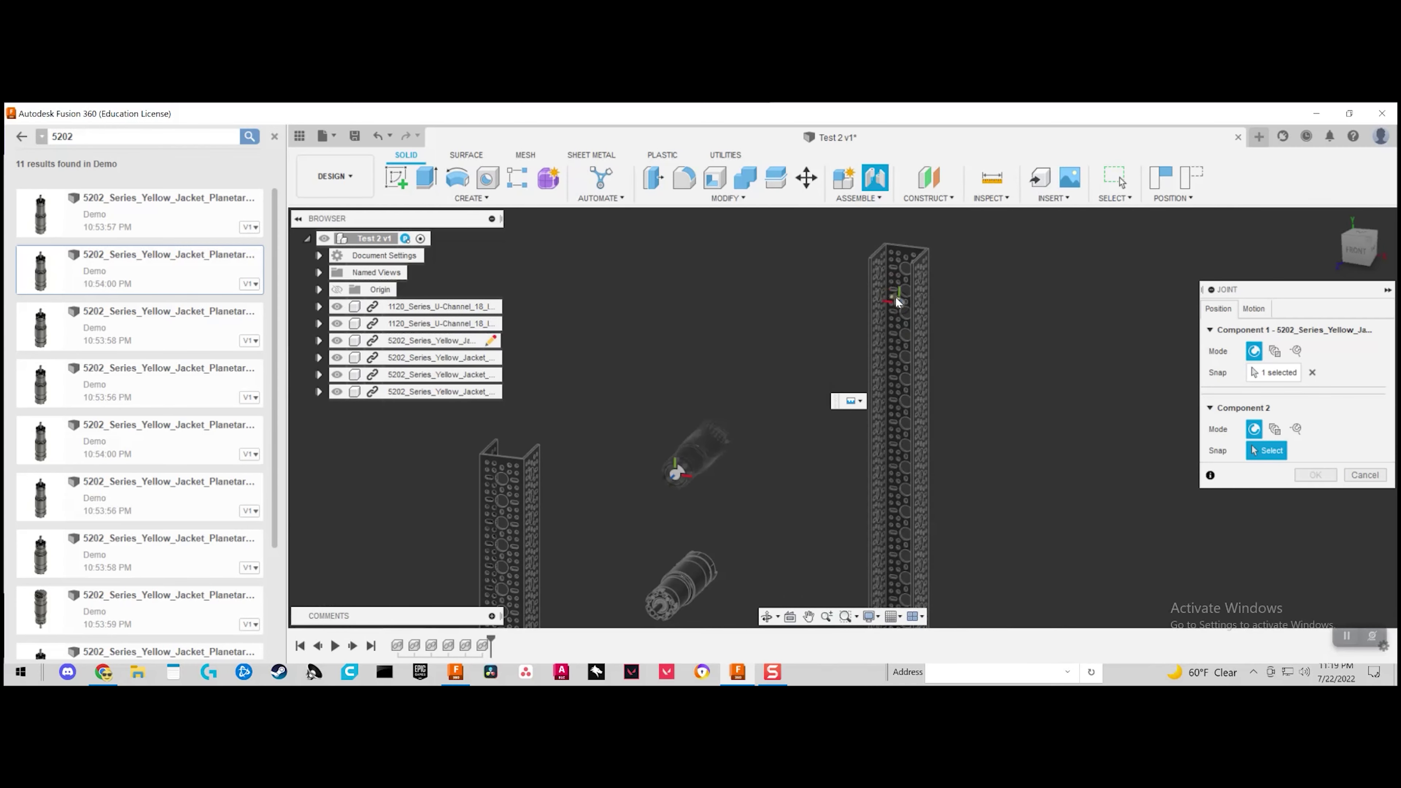
pyautogui.scroll(5, 903, 281)
pyautogui.click(912, 287)
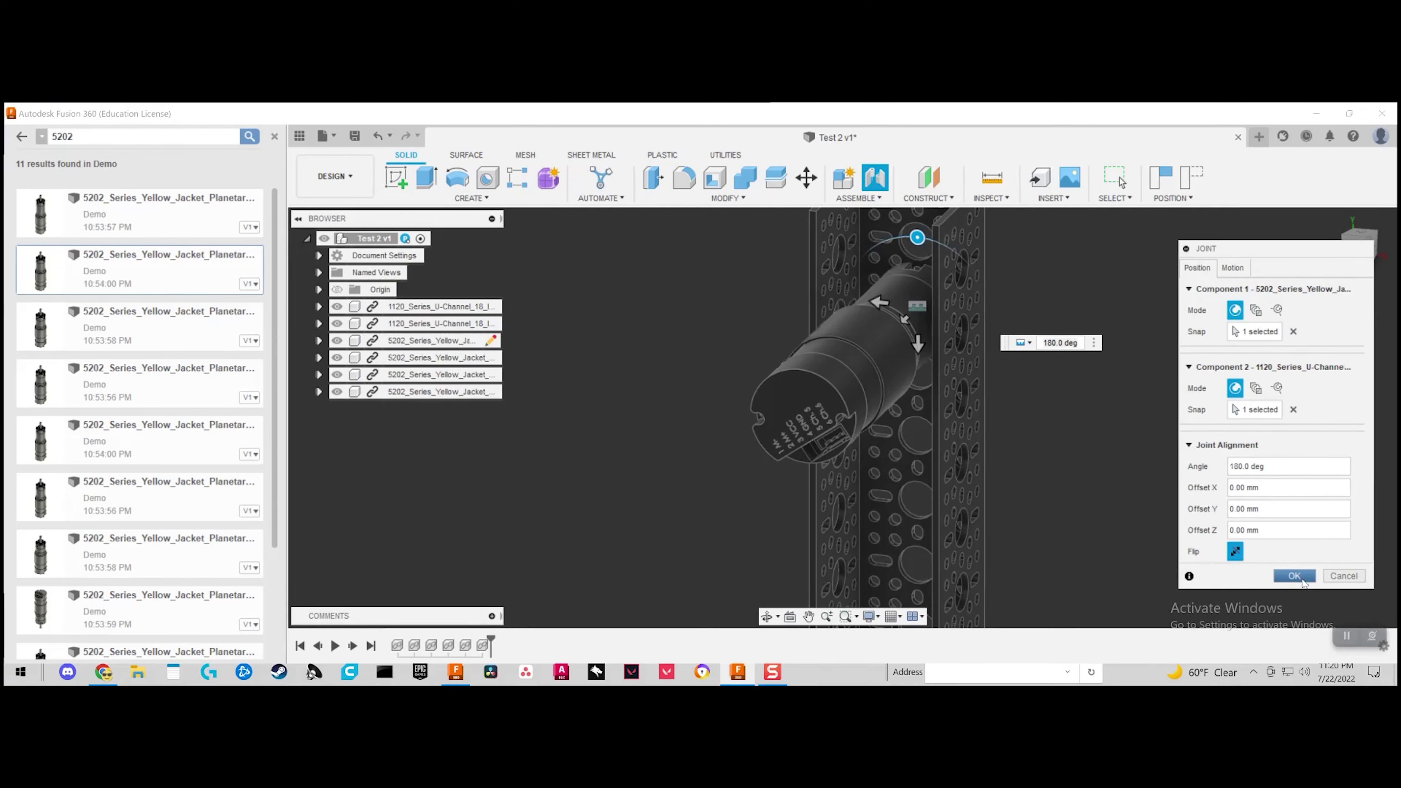
pyautogui.click(1294, 575)
pyautogui.scroll(-5, 975, 284)
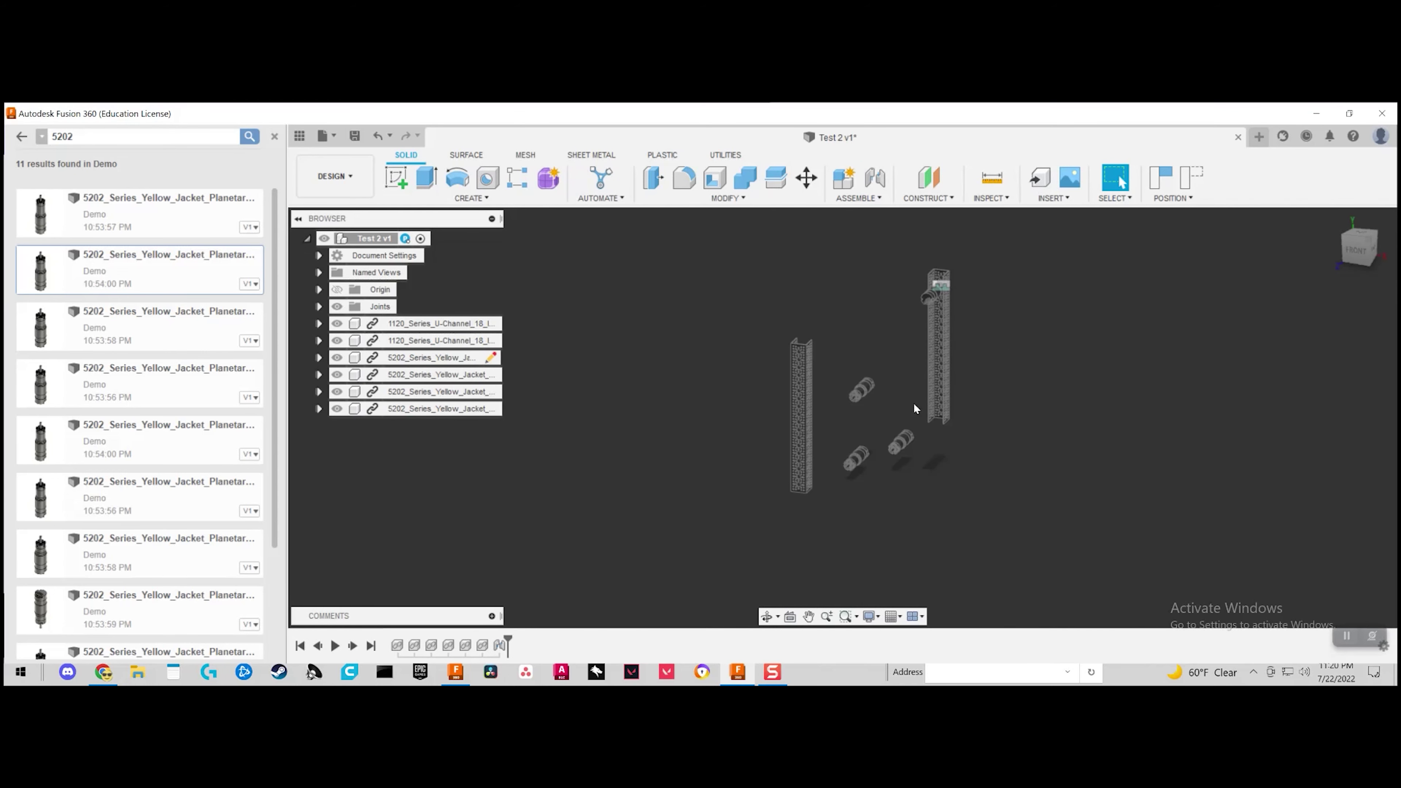
pyautogui.press('j')
pyautogui.scroll(-1, 852, 389)
pyautogui.scroll(10, 857, 390)
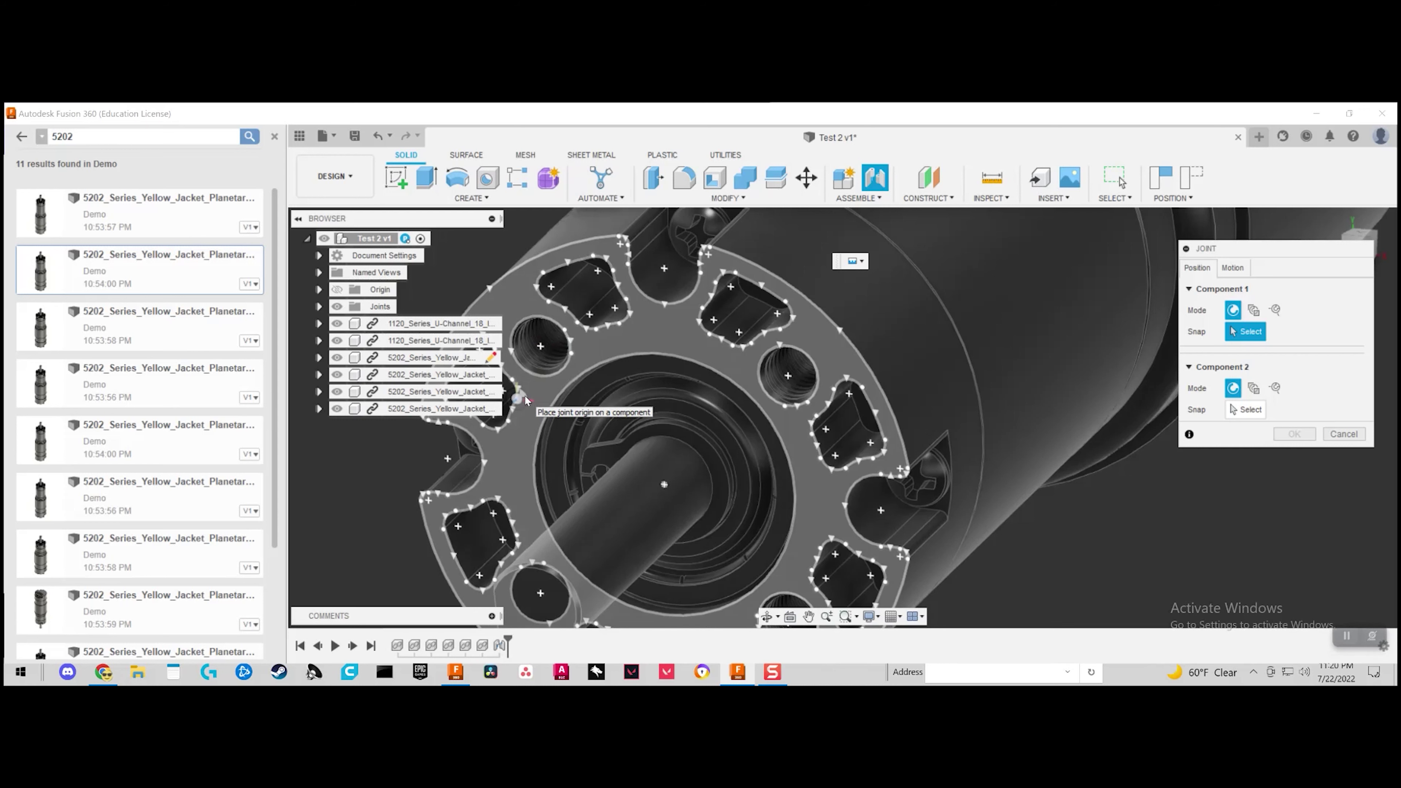
pyautogui.click(522, 397)
pyautogui.scroll(-5, 520, 393)
pyautogui.scroll(-3, 662, 391)
pyautogui.scroll(8, 866, 405)
pyautogui.click(857, 406)
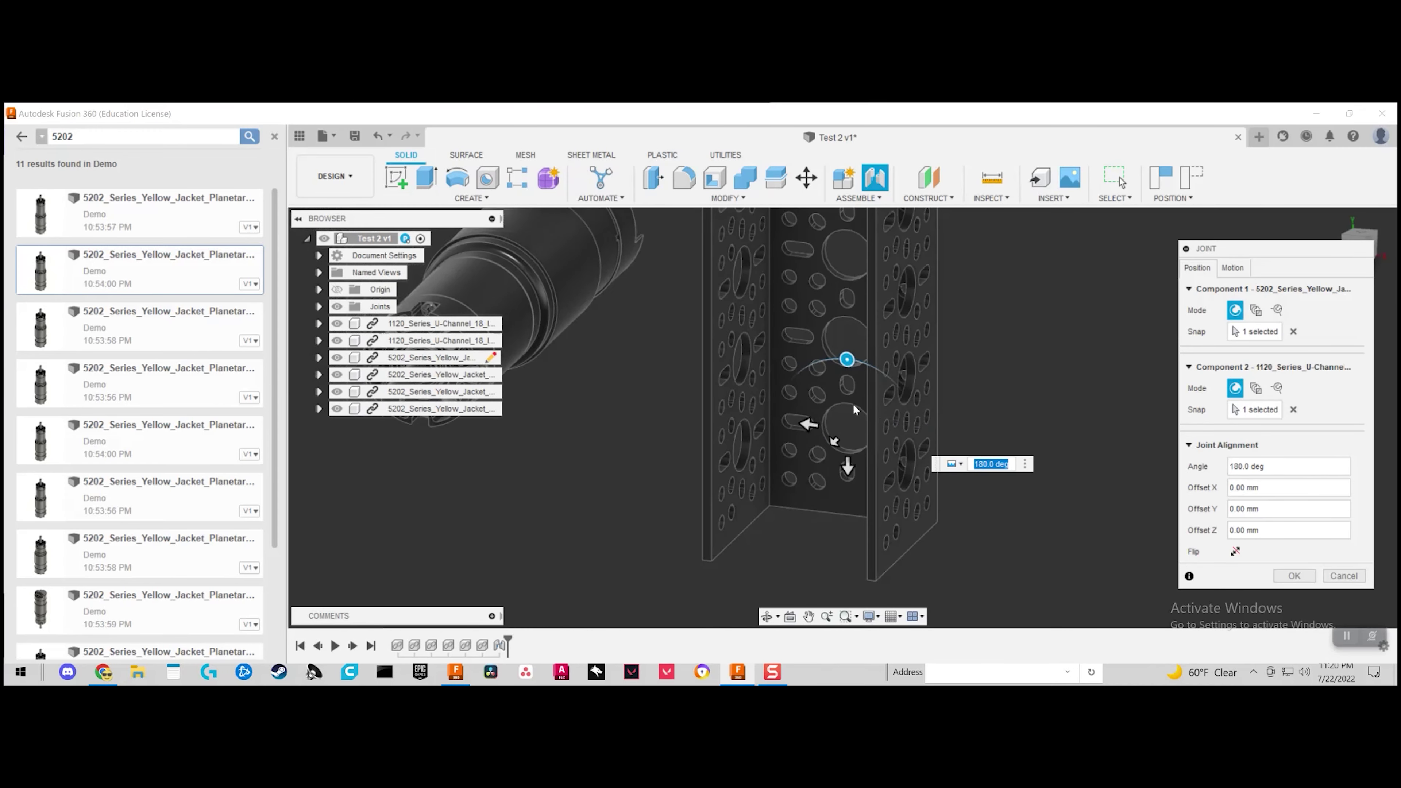
pyautogui.click(1235, 551)
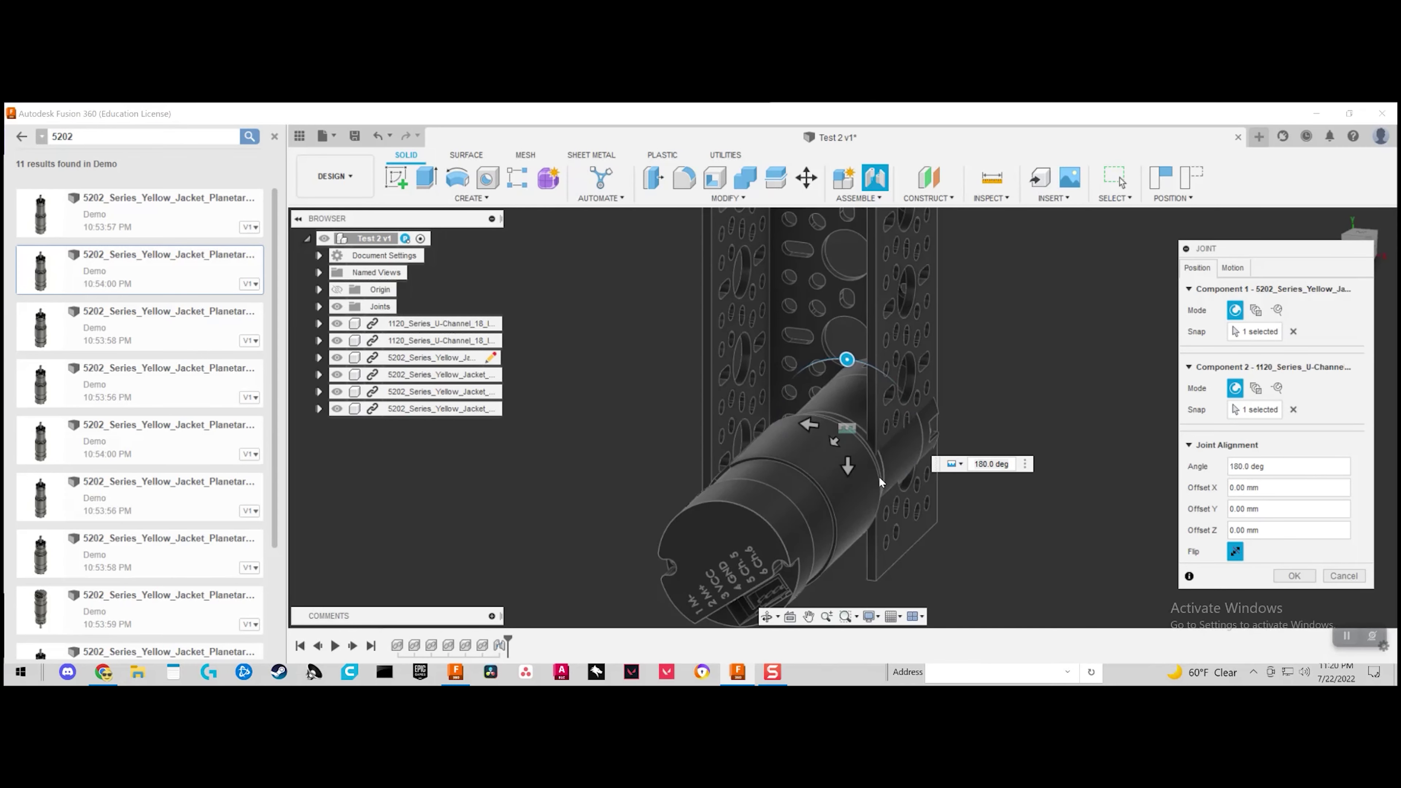
pyautogui.click(1338, 574)
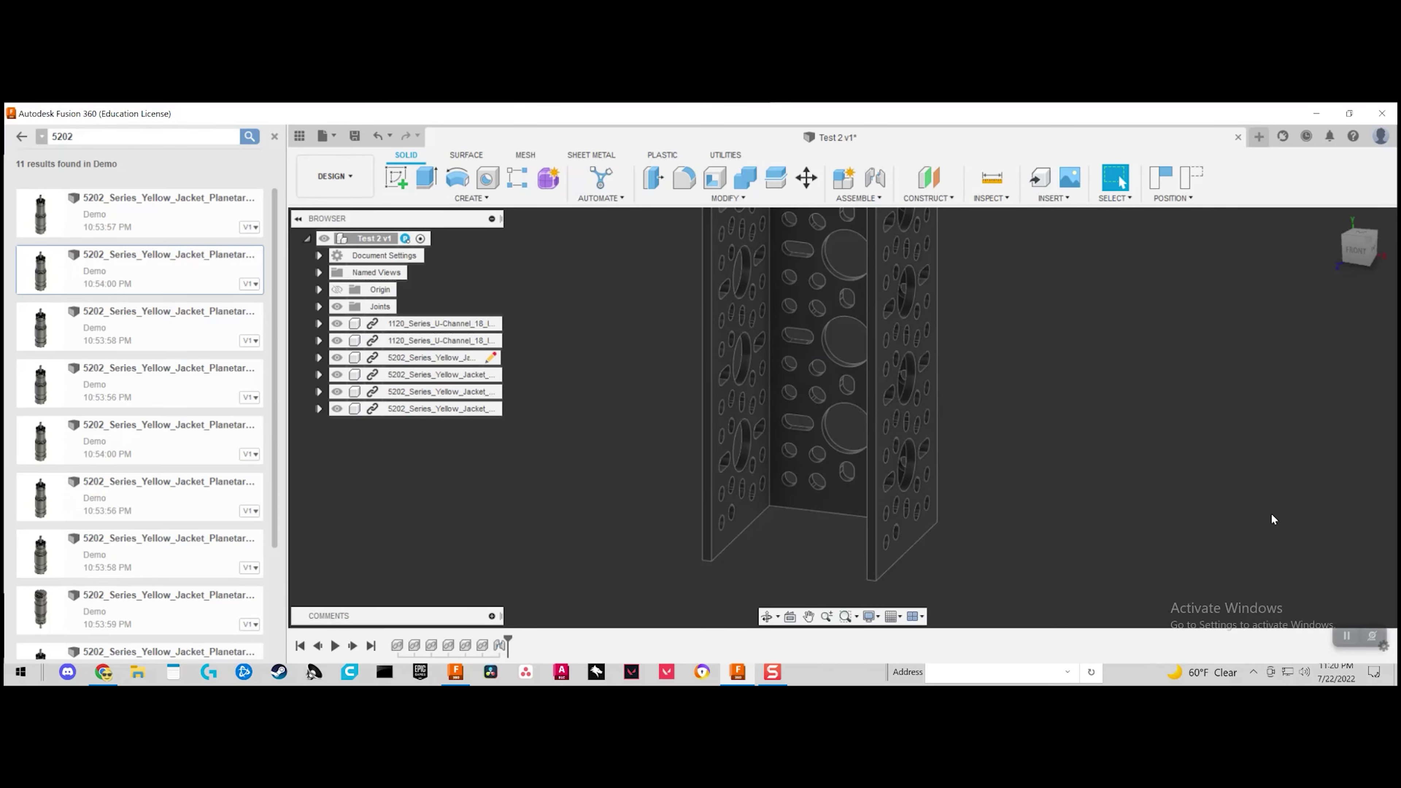
pyautogui.press('j')
pyautogui.scroll(10, 882, 386)
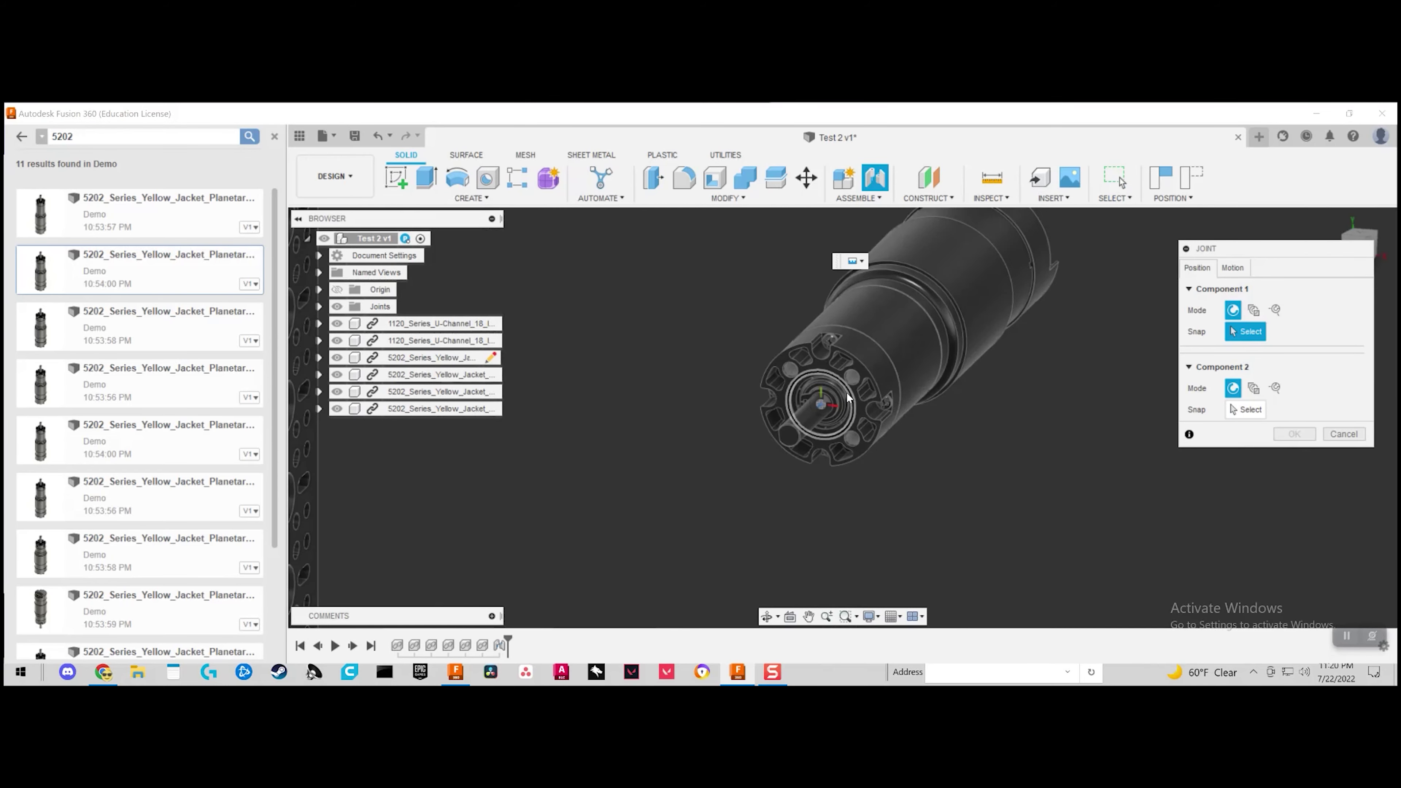
pyautogui.click(770, 484)
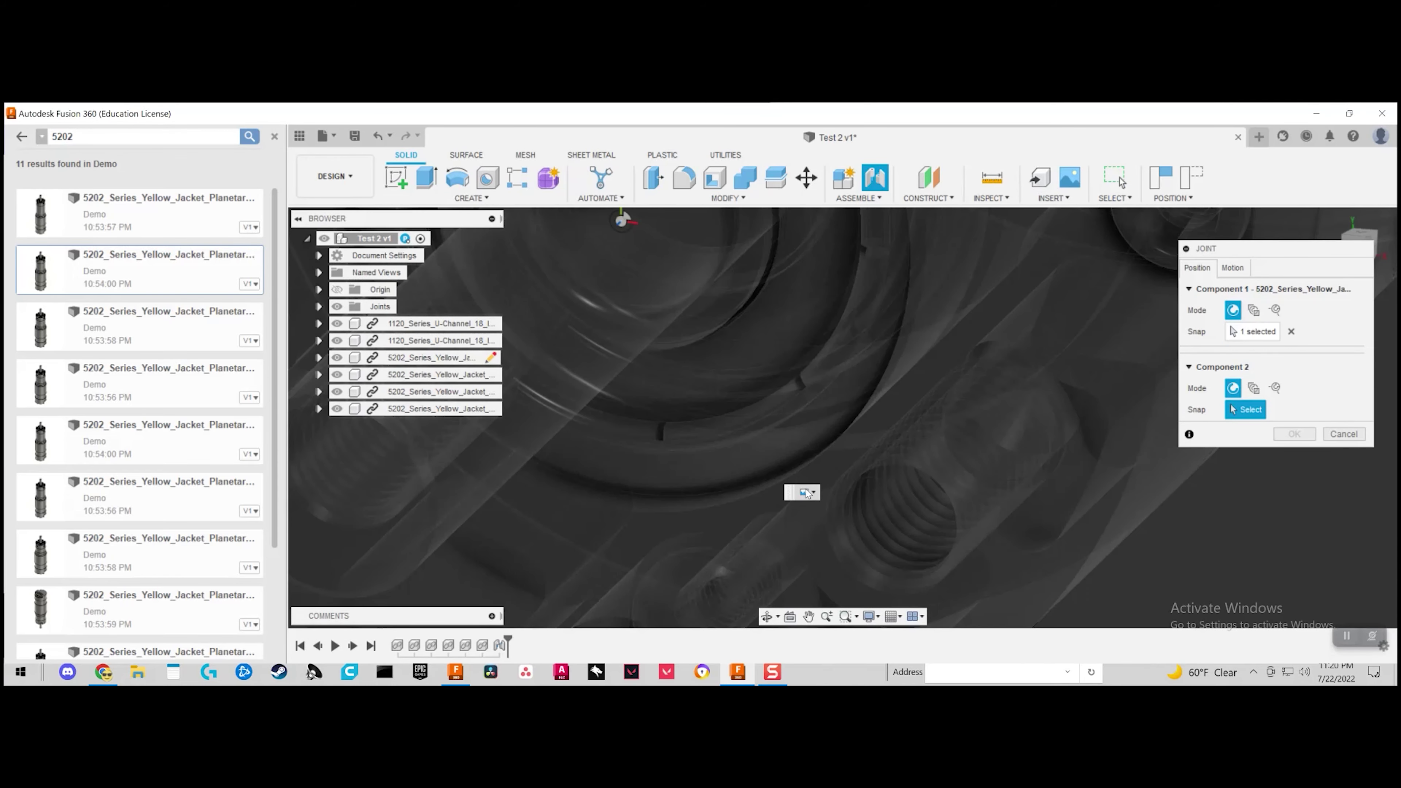
pyautogui.scroll(-10, 666, 318)
pyautogui.scroll(-5, 673, 315)
pyautogui.scroll(8, 965, 369)
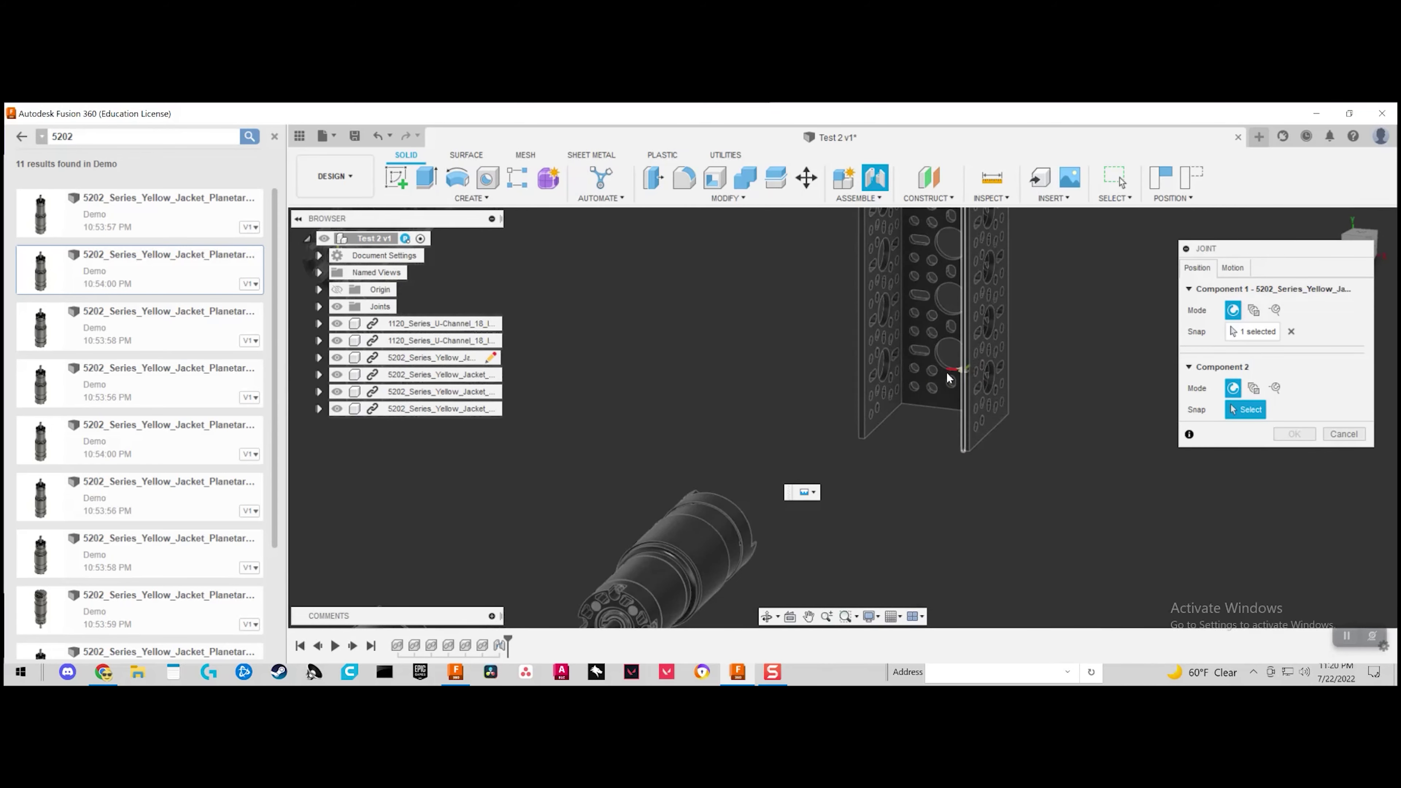
pyautogui.click(966, 356)
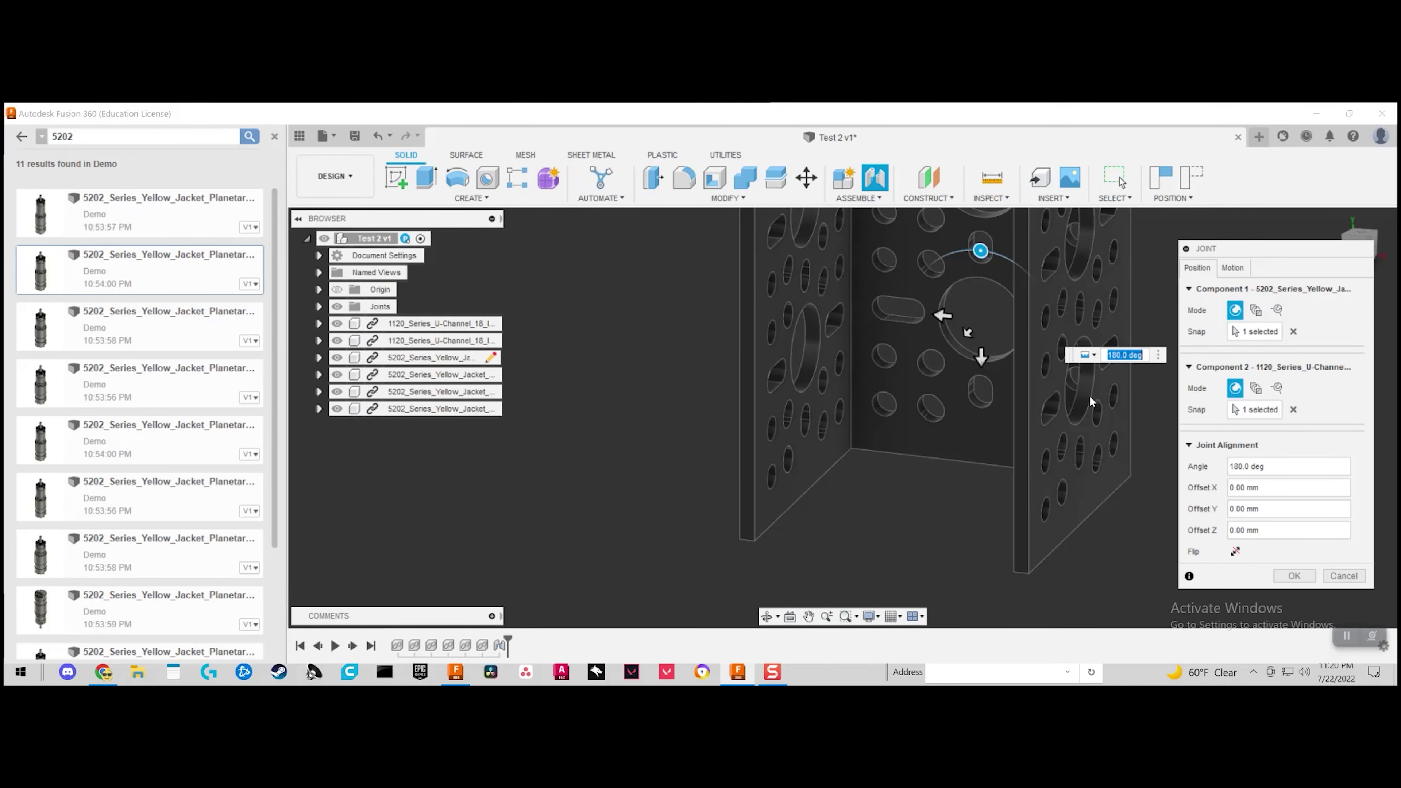
pyautogui.scroll(-4, 902, 362)
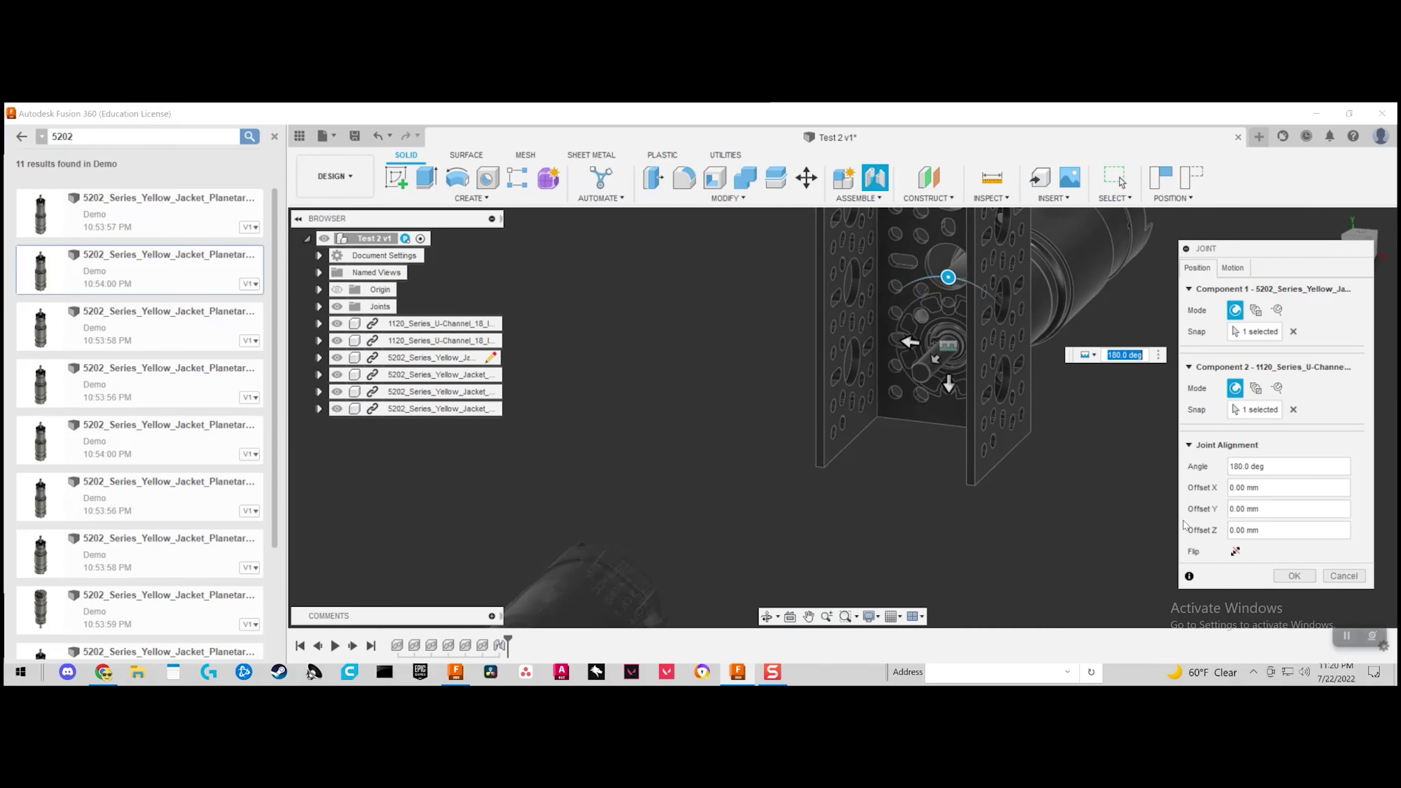
pyautogui.click(1232, 553)
pyautogui.click(1233, 553)
pyautogui.click(1234, 553)
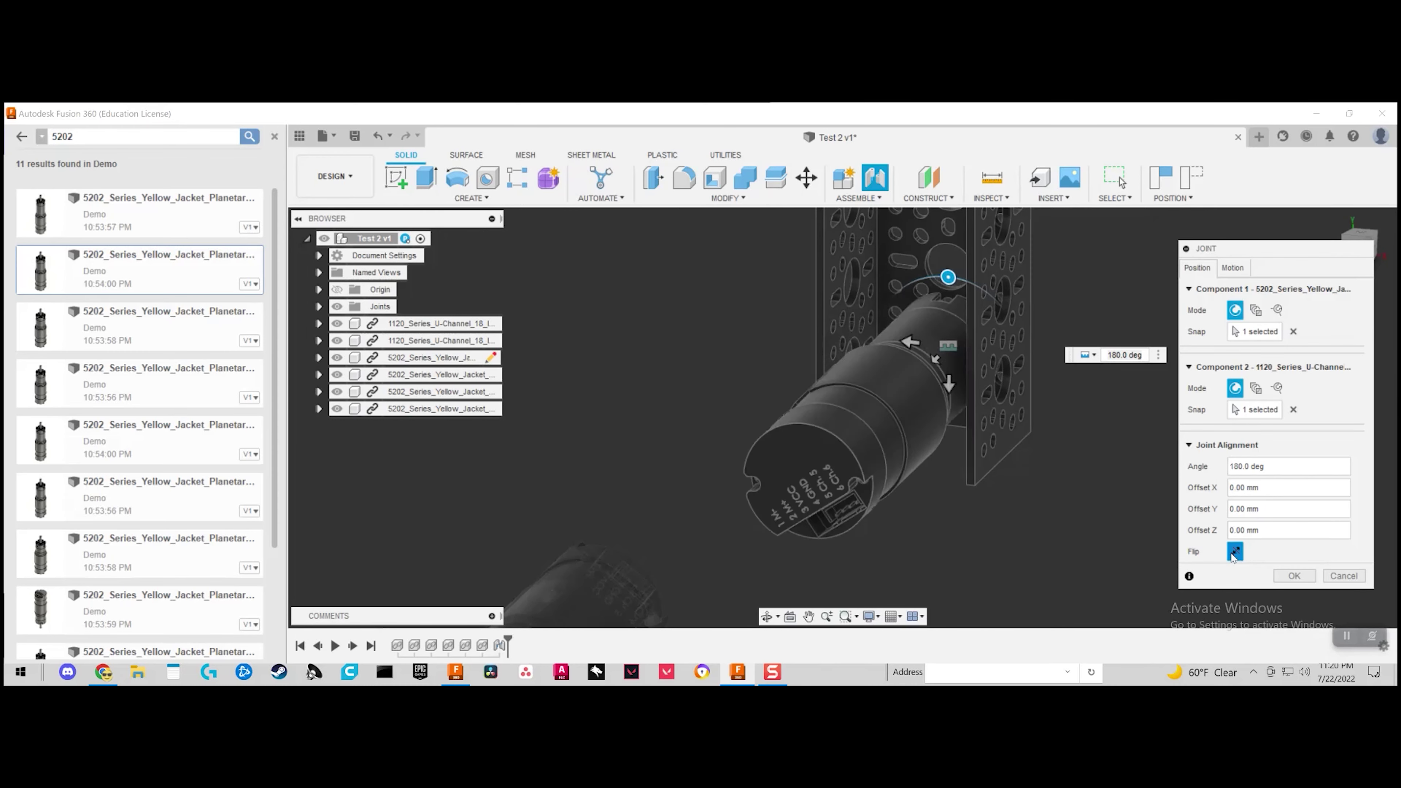
pyautogui.click(1234, 553)
pyautogui.click(1234, 553)
pyautogui.scroll(-5, 984, 422)
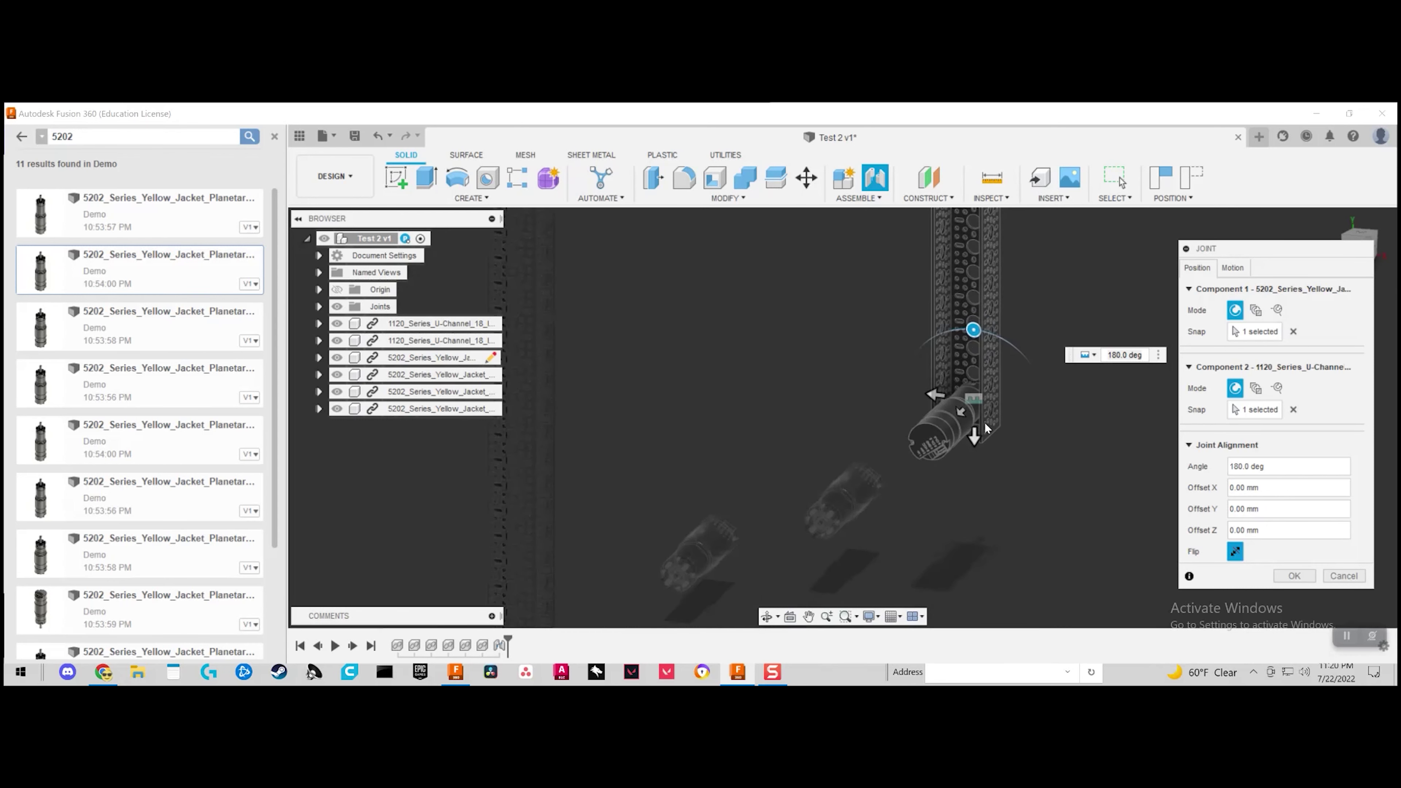
pyautogui.click(1343, 576)
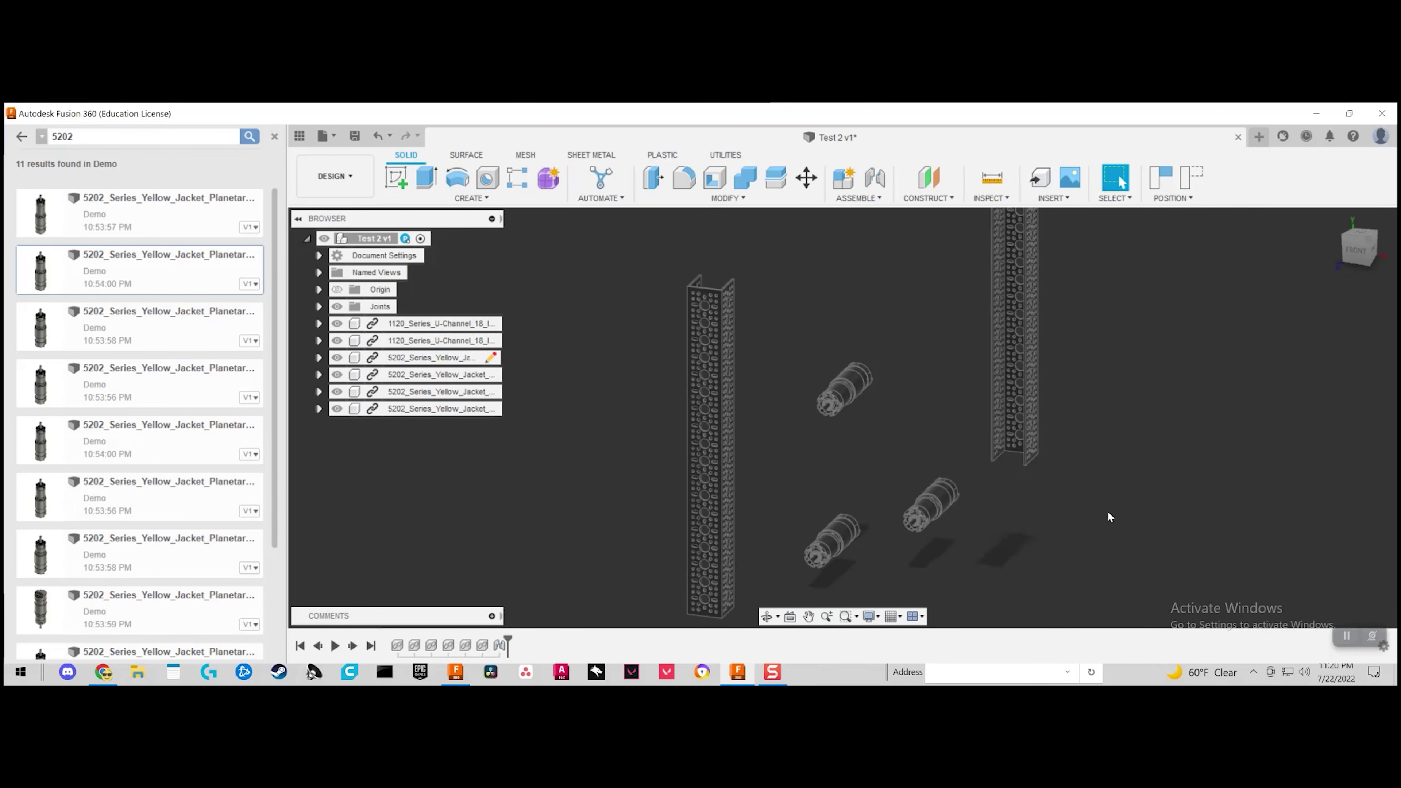
pyautogui.keyDown('shift'); pyautogui.moveTo(1108, 511); pyautogui.dragTo(855, 477, button='middle'); pyautogui.keyUp('shift')
pyautogui.scroll(10, 860, 483)
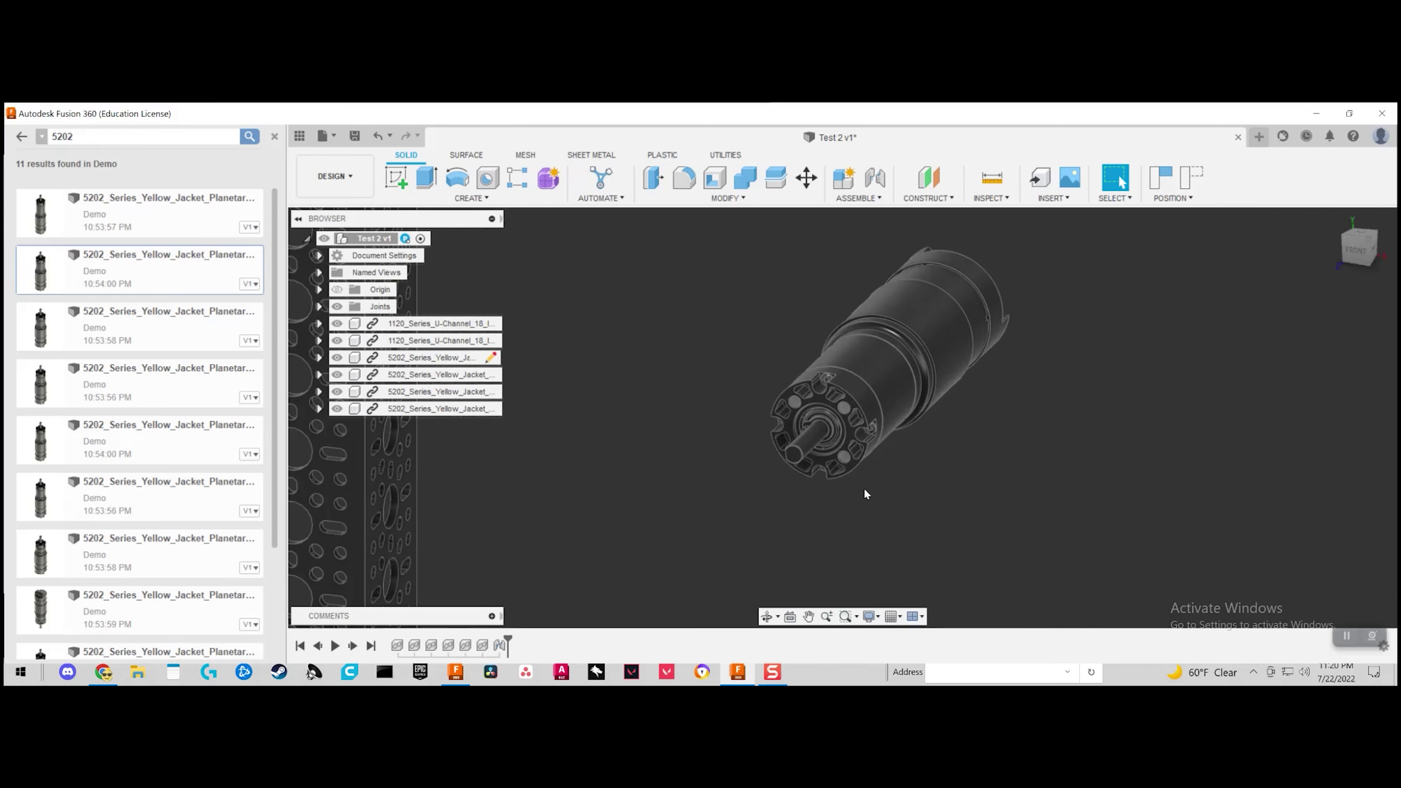
# Joint a motor's shaft edge to a U-channel hole
pyautogui.press('j')
pyautogui.click(794, 441)
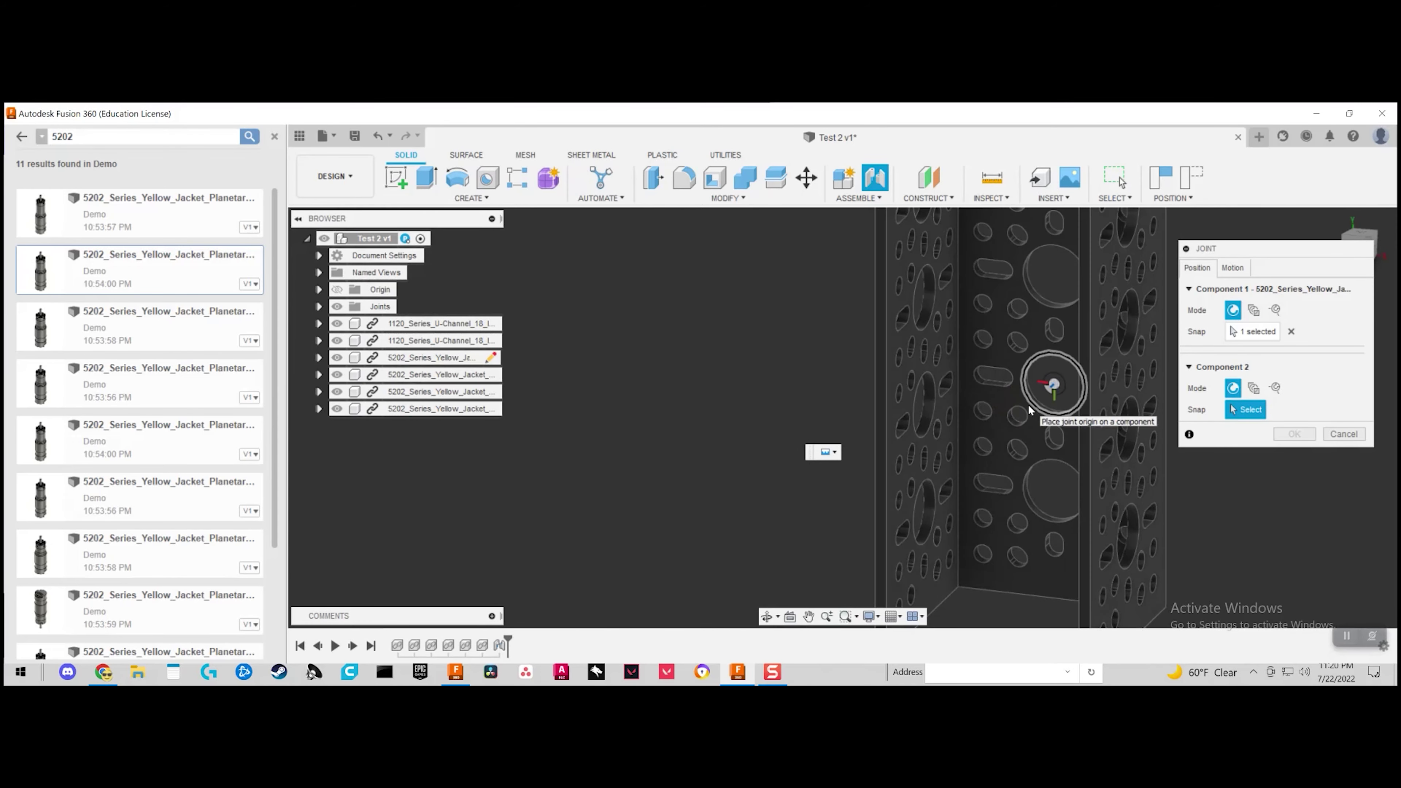
pyautogui.click(1028, 404)
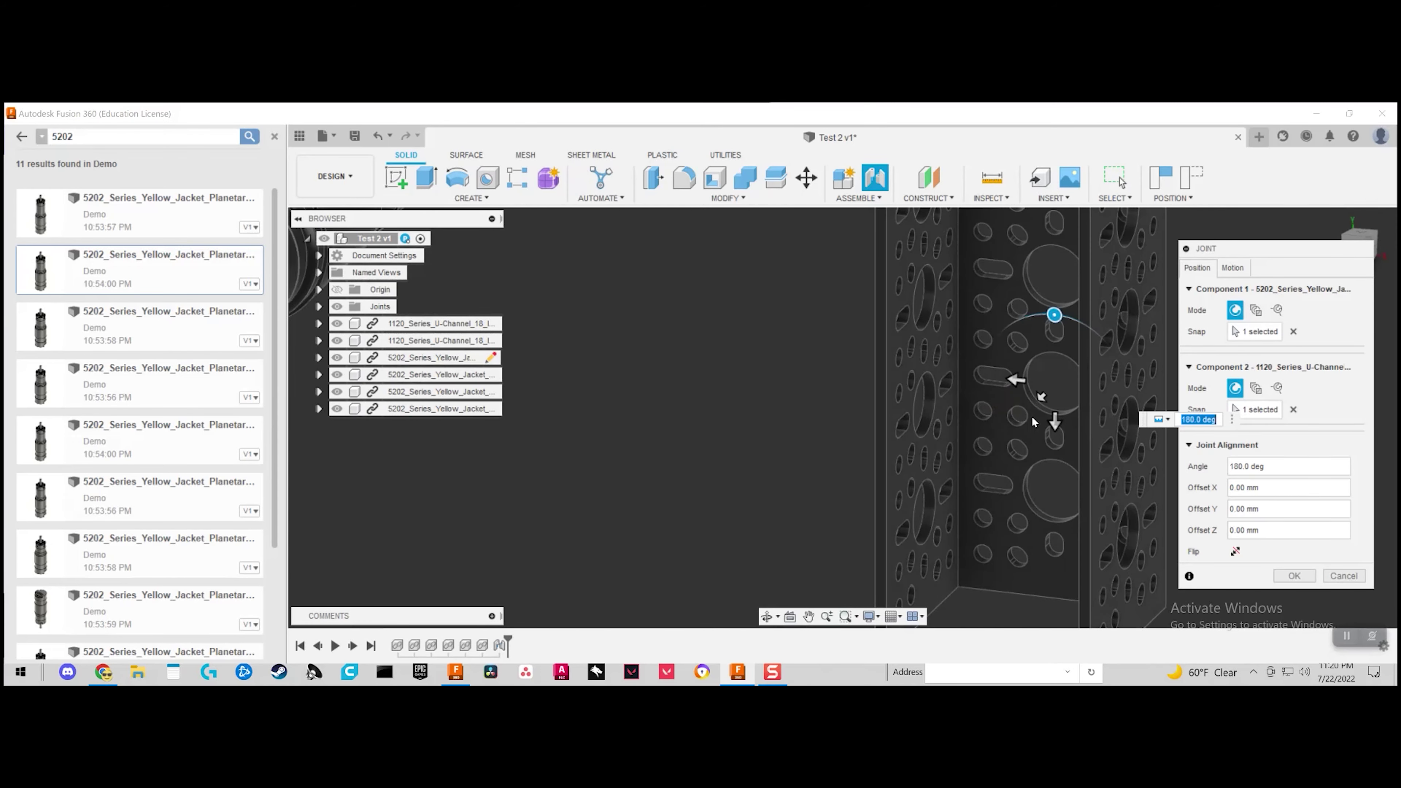
pyautogui.click(1293, 575)
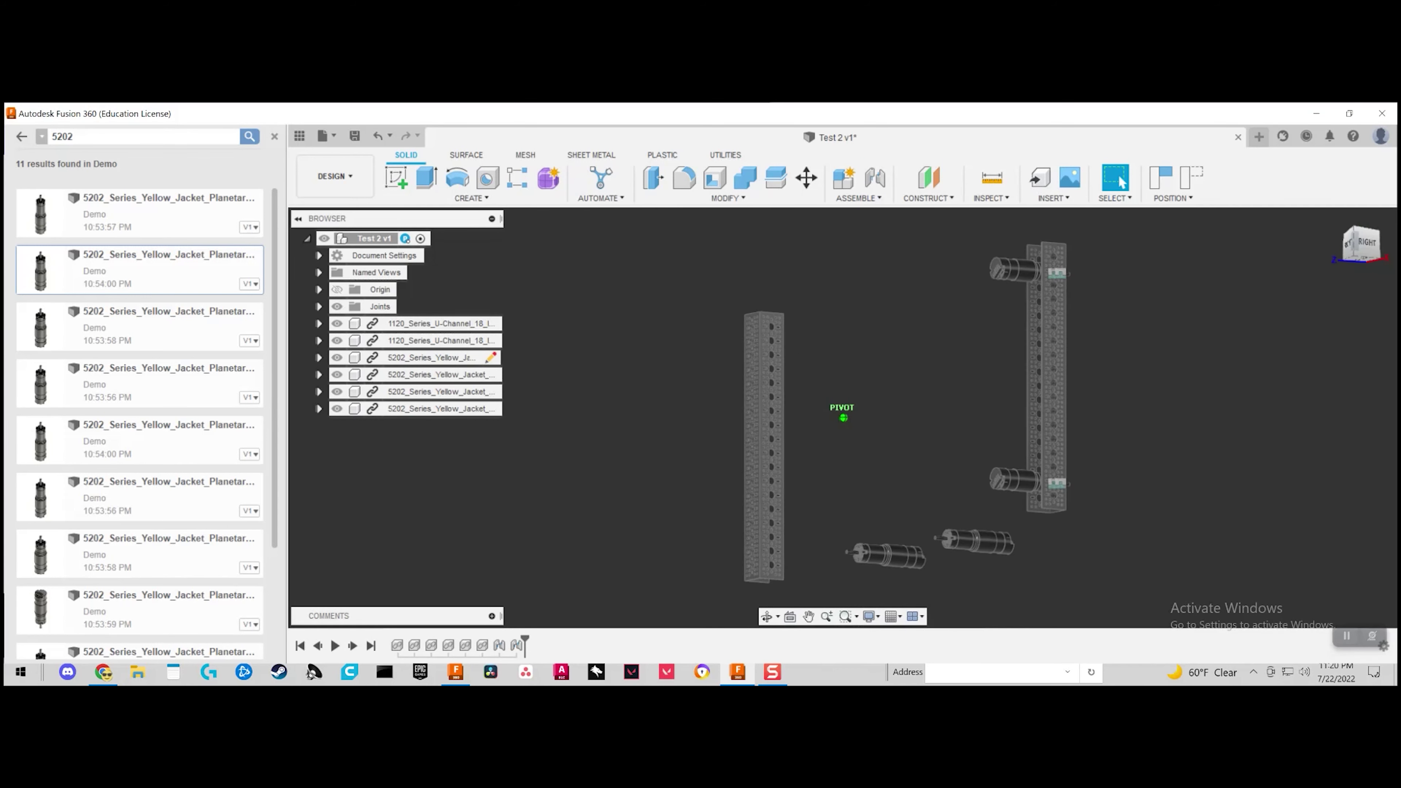
pyautogui.keyDown('shift'); pyautogui.moveTo(843, 418); pyautogui.dragTo(1220, 362, button='middle'); pyautogui.keyUp('shift')
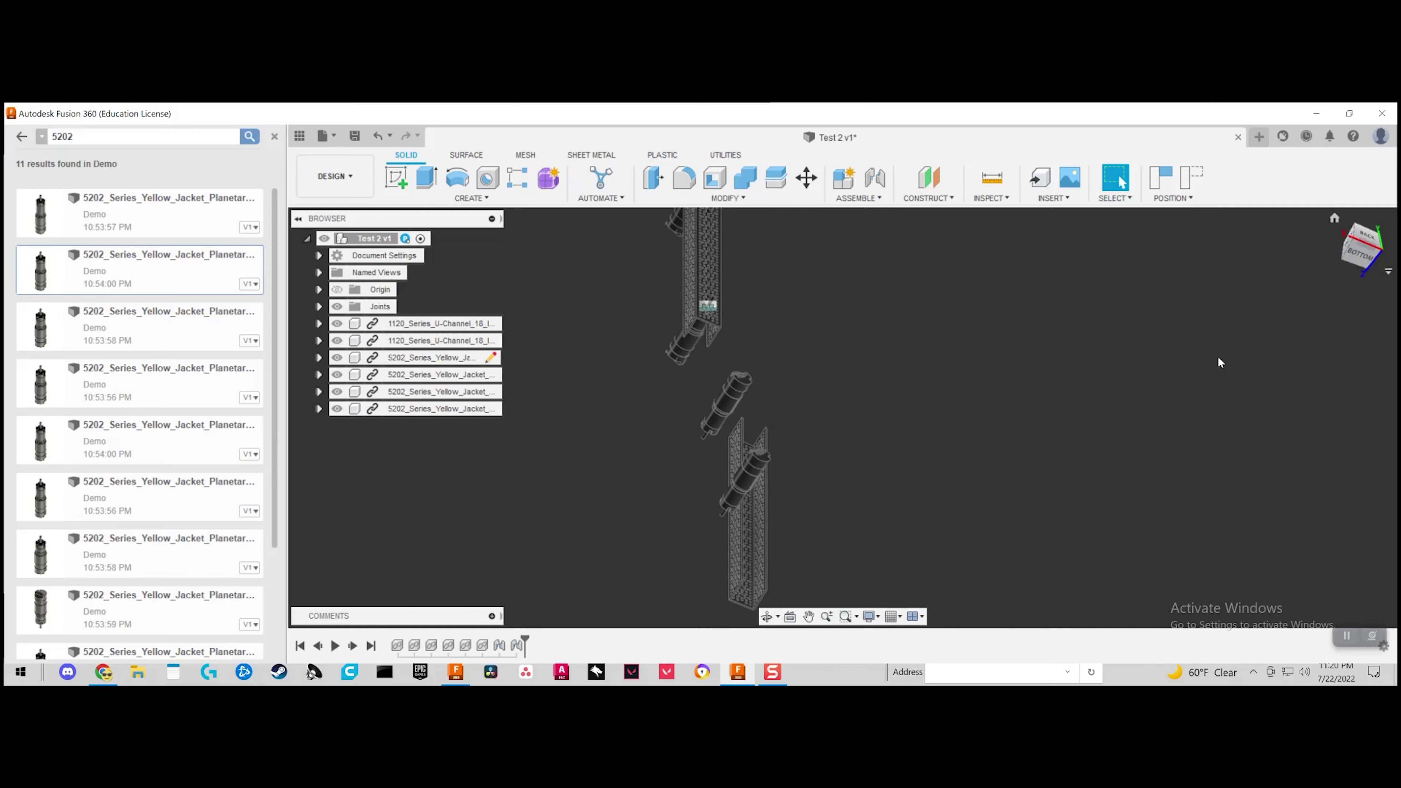
pyautogui.scroll(3, 759, 526)
# Joint the lower motor's edge to a hole in the channel
pyautogui.press('j')
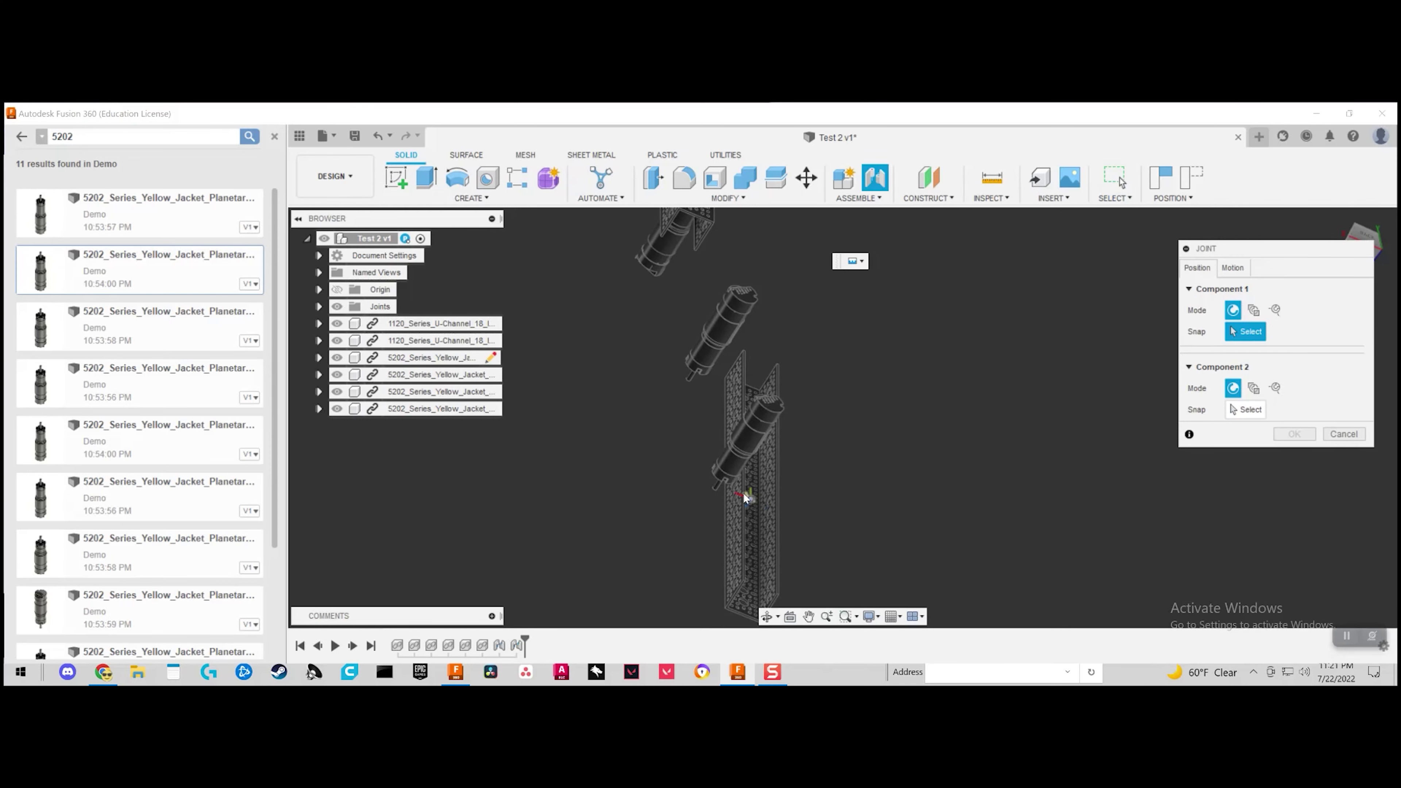
pyautogui.scroll(8, 744, 498)
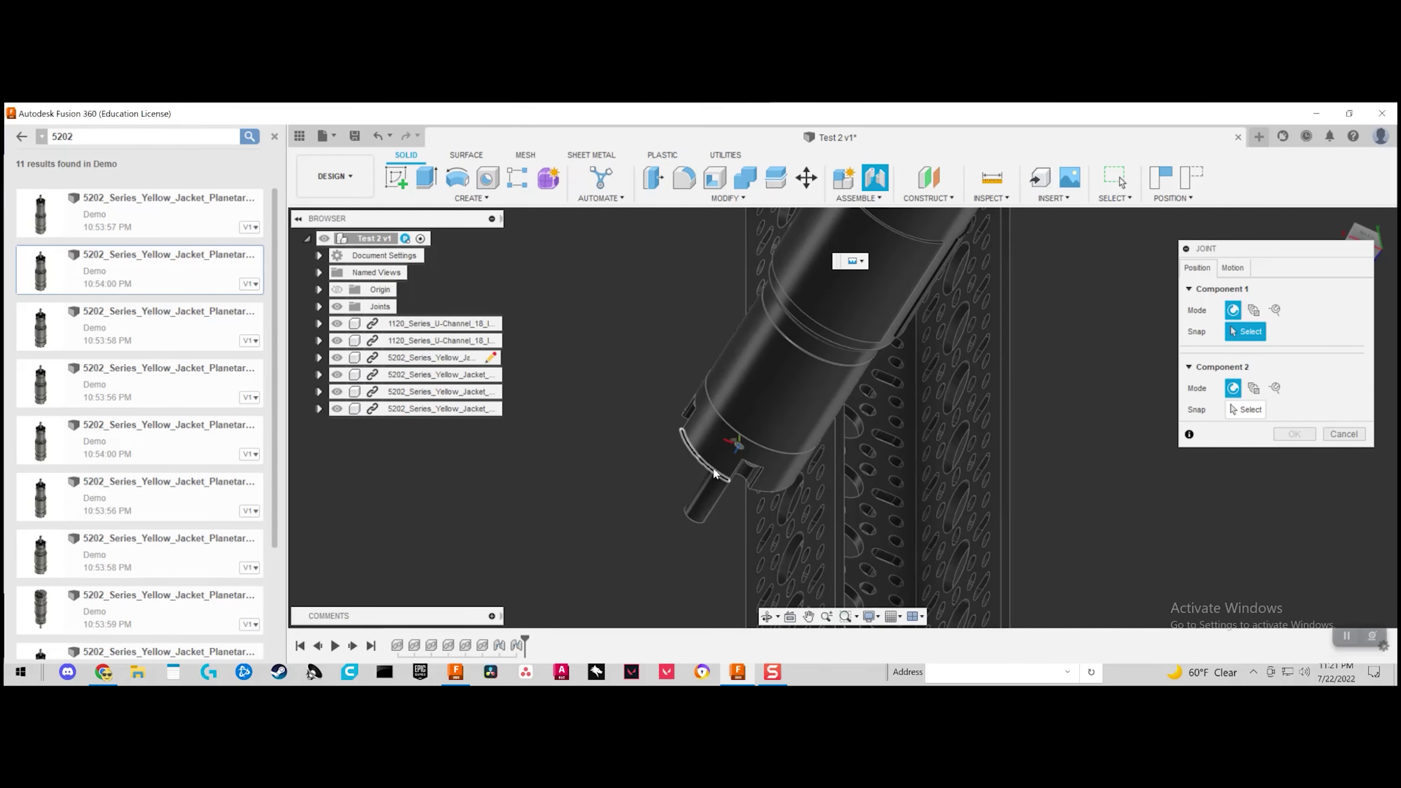
pyautogui.click(715, 473)
pyautogui.scroll(-6, 695, 406)
pyautogui.scroll(6, 722, 507)
pyautogui.click(727, 523)
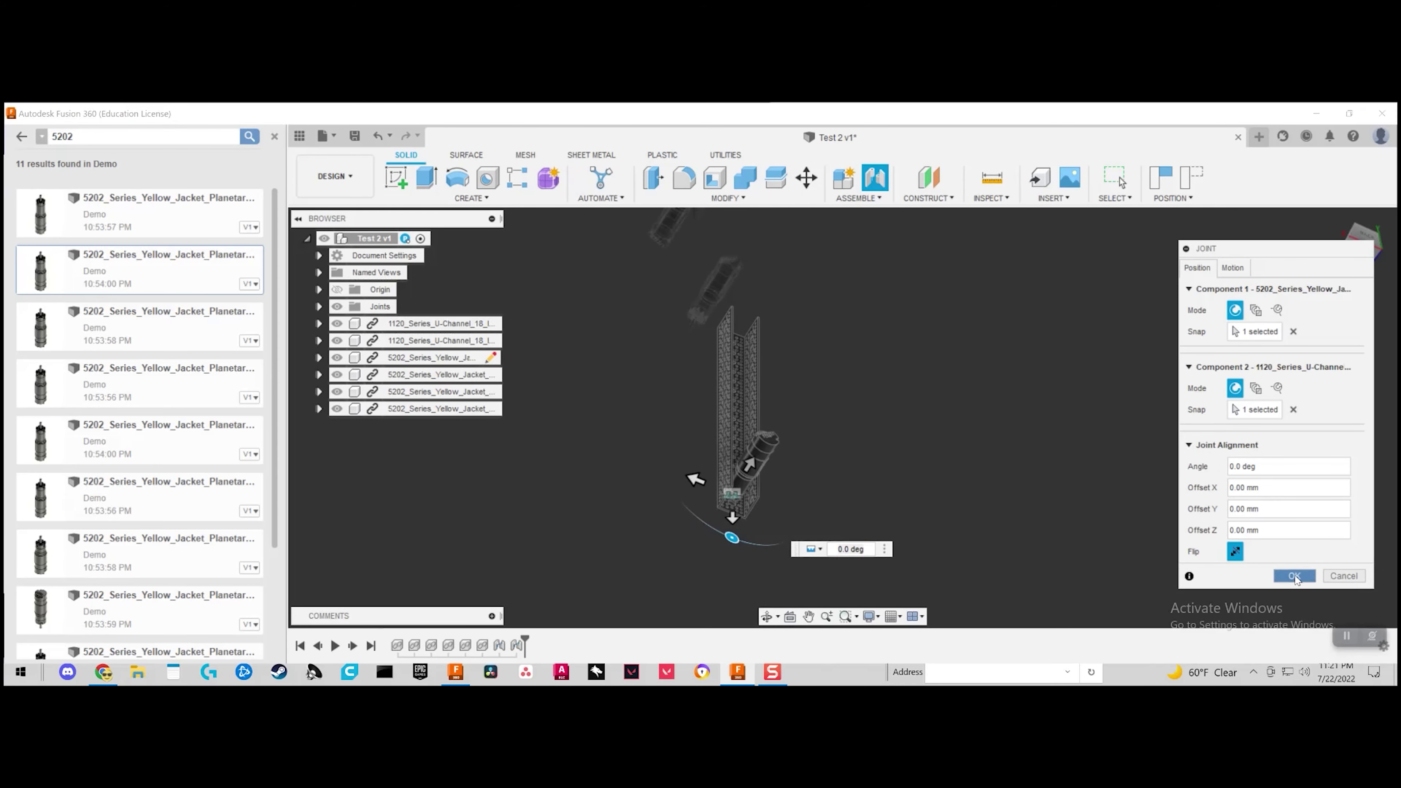
pyautogui.click(1294, 576)
# Joint another motor into a channel hole and view both channels with their motors
pyautogui.scroll(5, 841, 384)
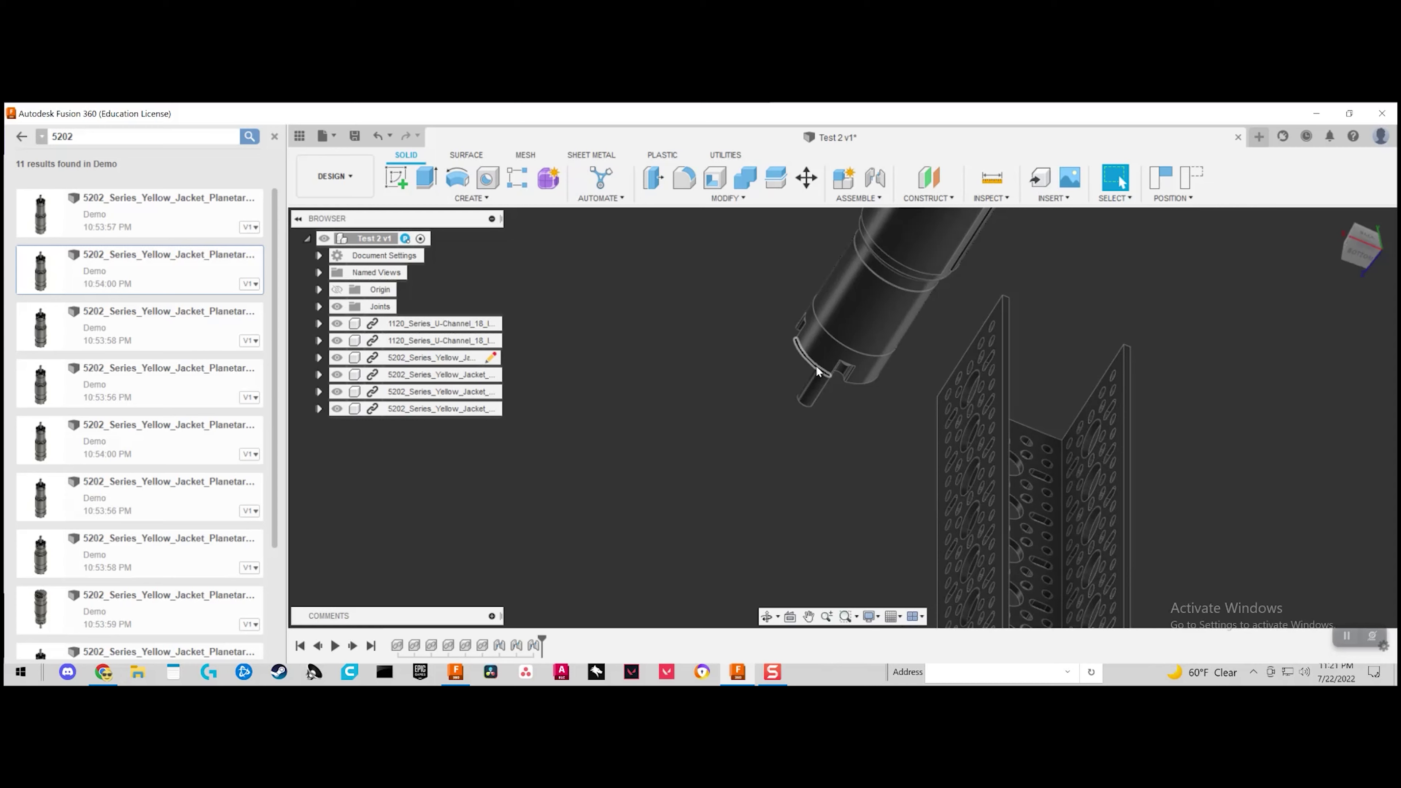
pyautogui.press('j')
pyautogui.click(815, 366)
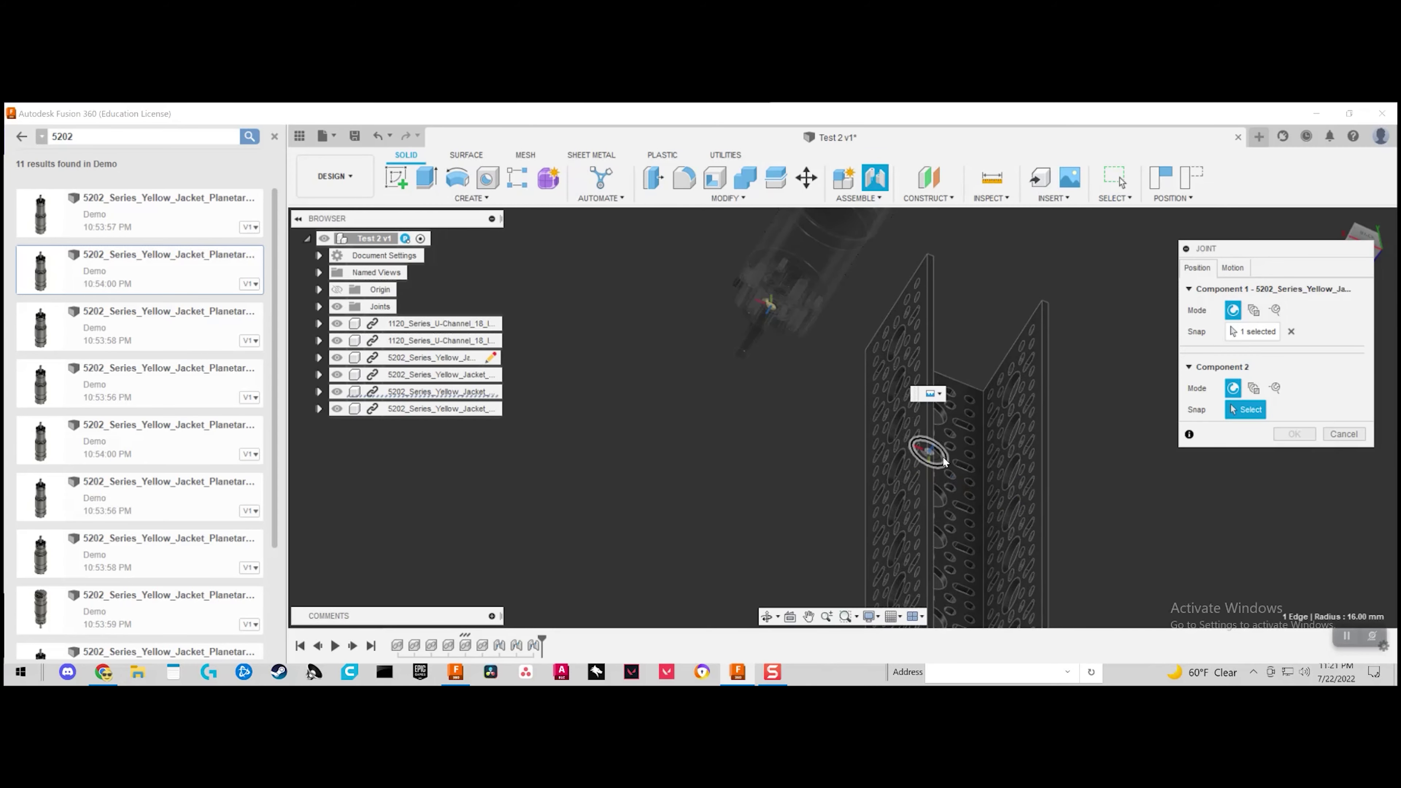
pyautogui.click(945, 452)
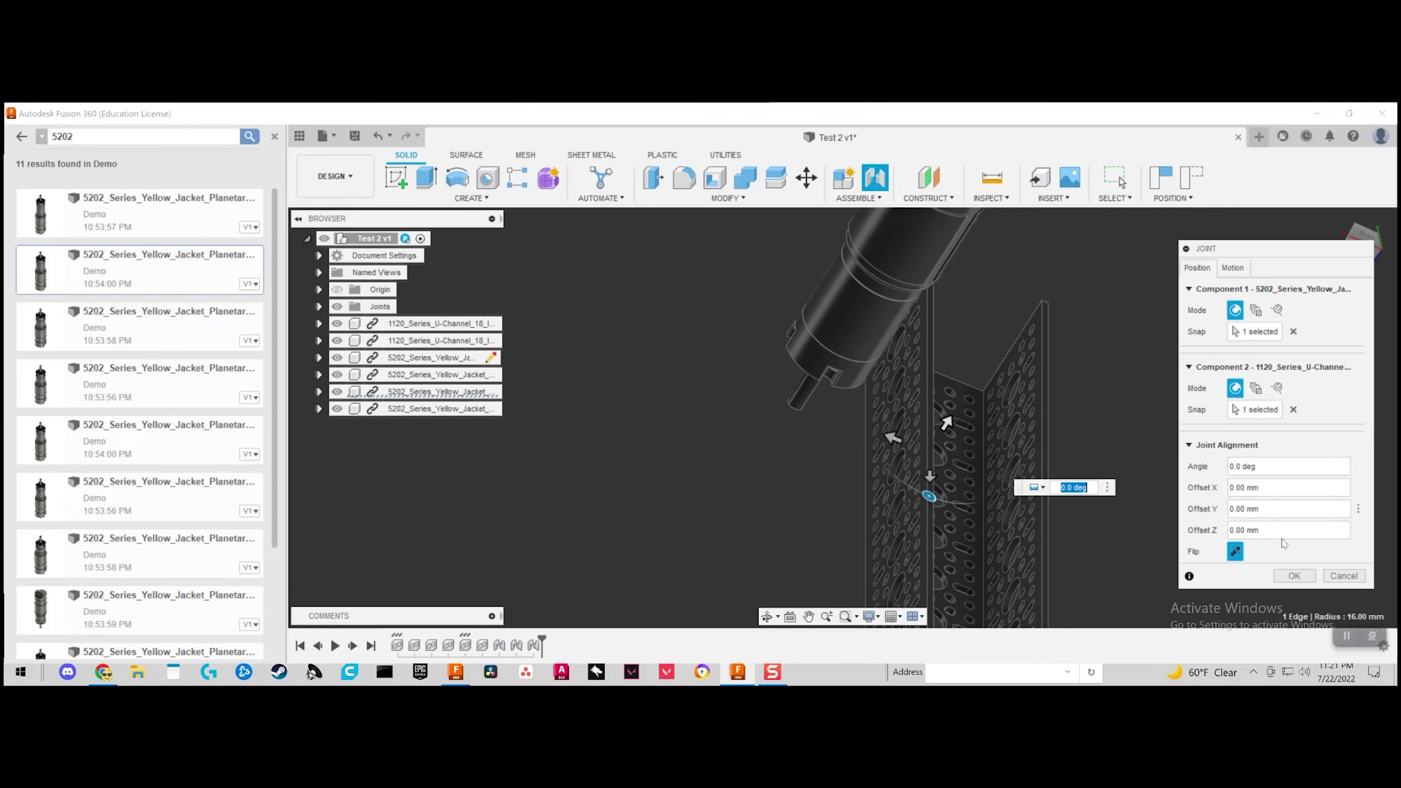
pyautogui.click(1291, 575)
pyautogui.scroll(-5, 1155, 359)
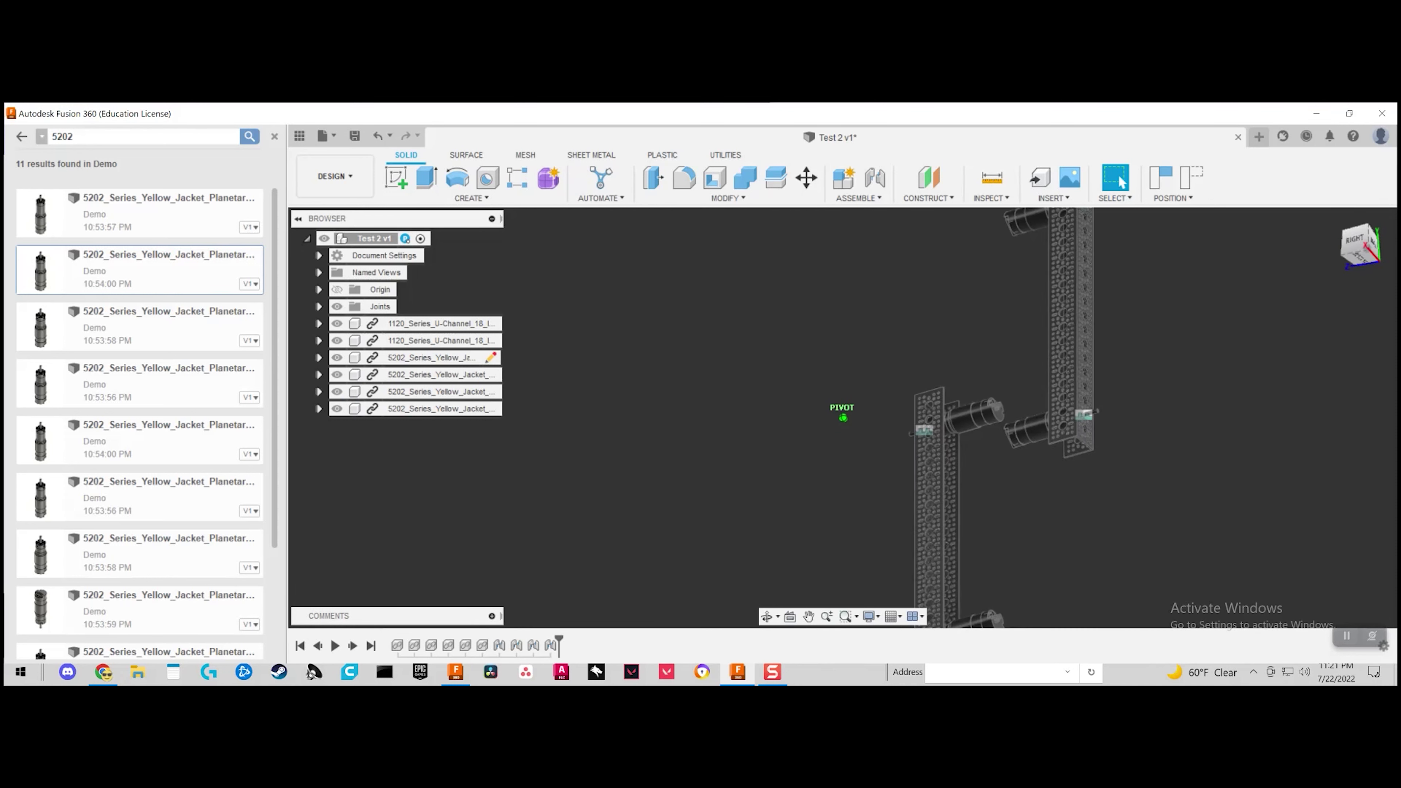
pyautogui.keyDown('shift'); pyautogui.moveTo(843, 418); pyautogui.dragTo(894, 406, button='middle'); pyautogui.keyUp('shift')
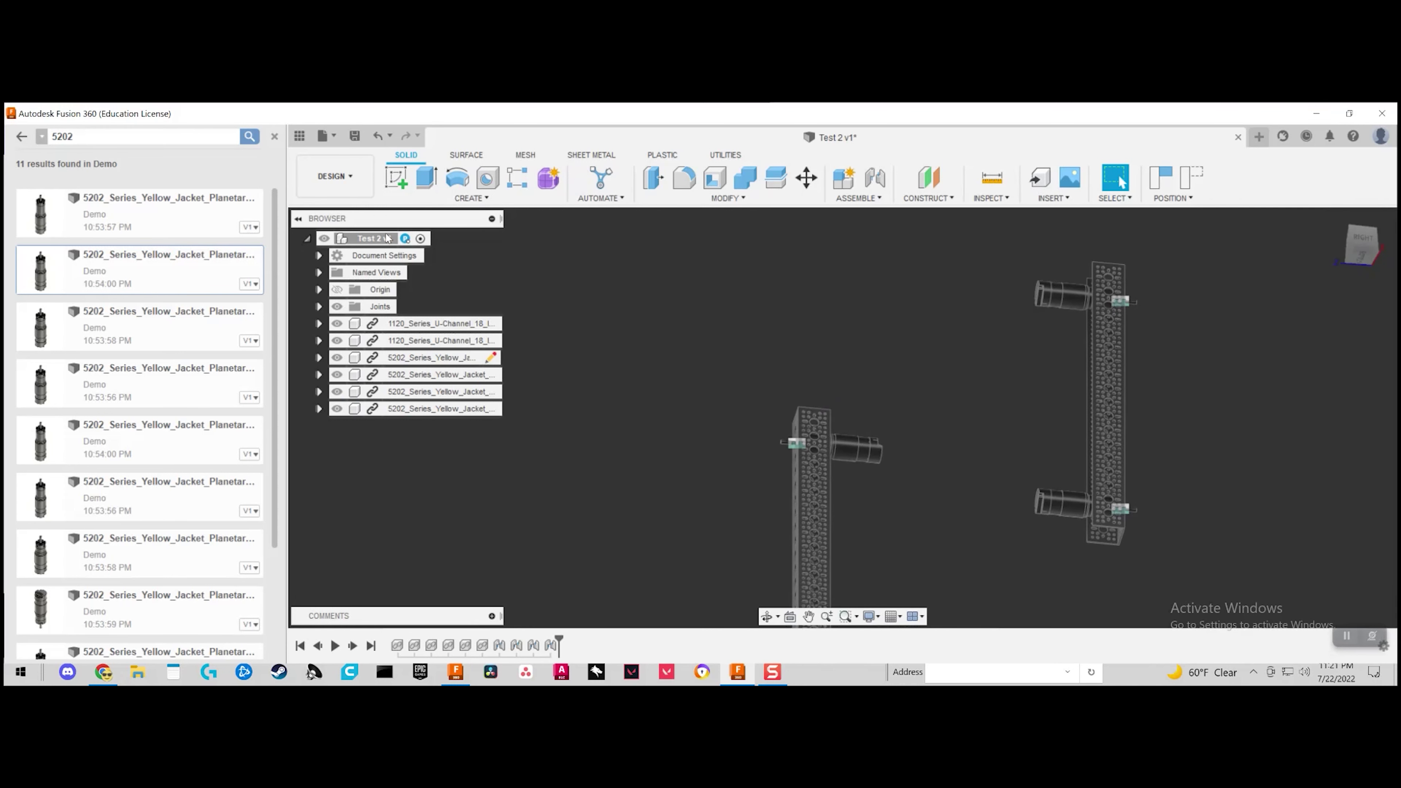
# Leave the empty 'quad' search results and switch to the goBILDA Channel page in Chrome
pyautogui.click(22, 137)
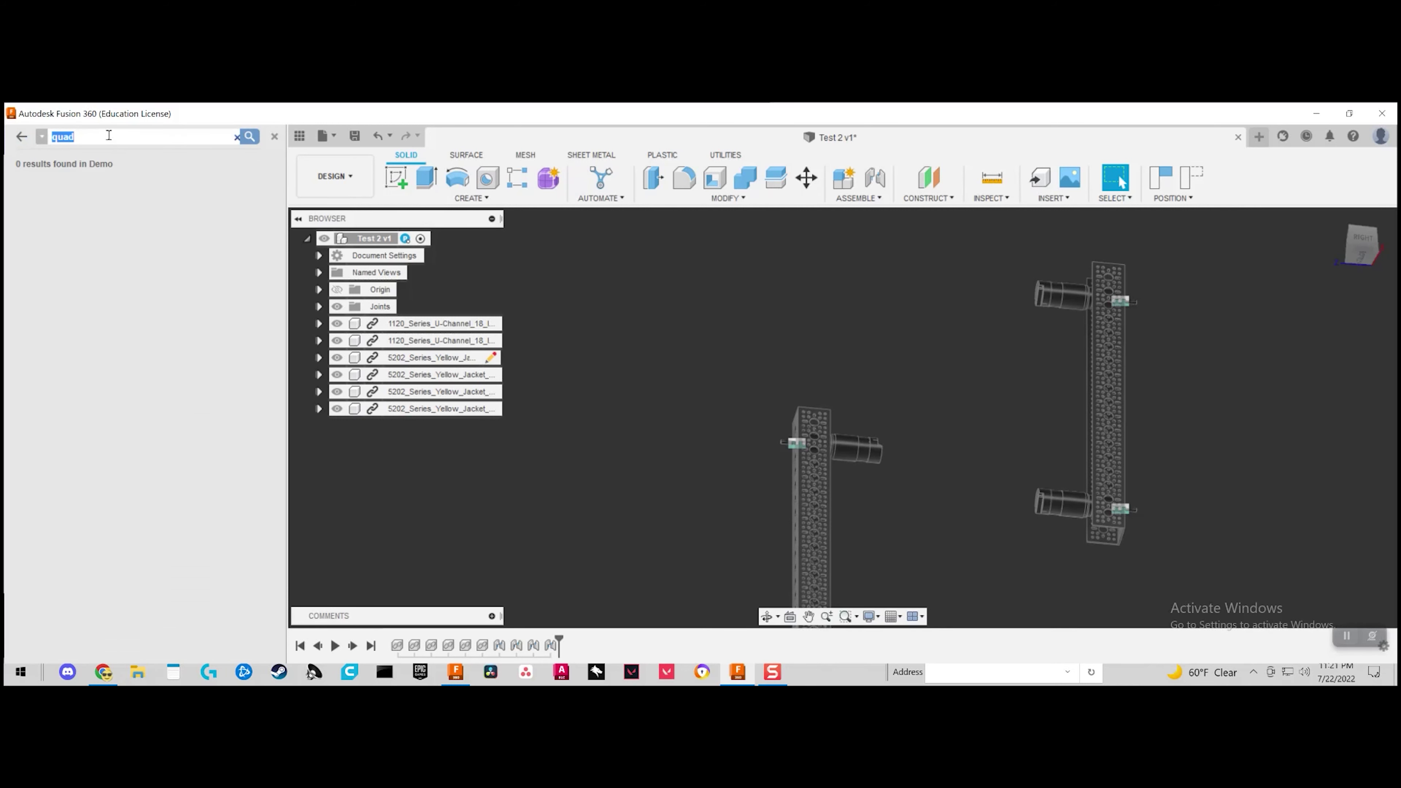
pyautogui.hotkey('alt', 'Tab')
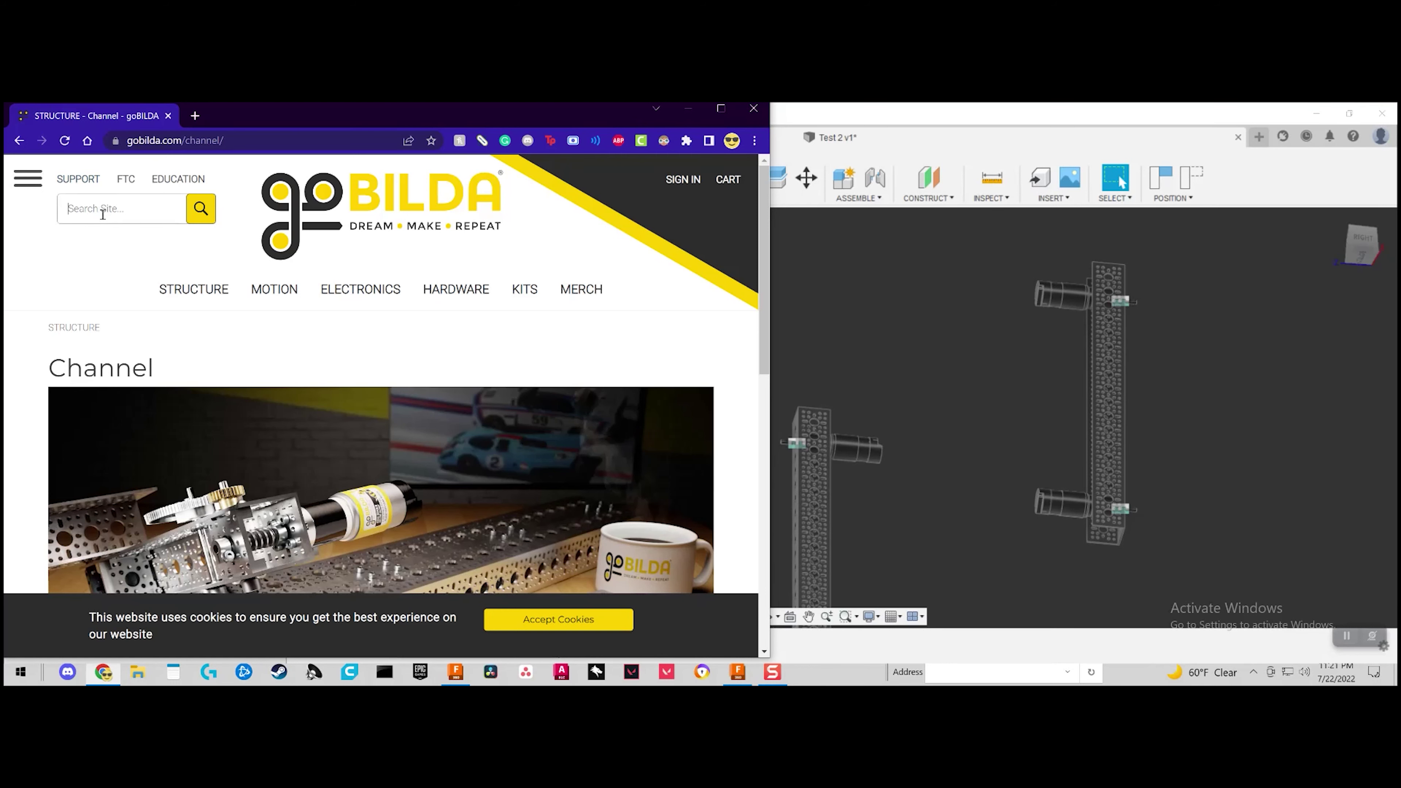
# Search goBILDA for 'quad' and browse to the $6.99 Quad Block Pattern Mount (43-2) page
pyautogui.write('quad')
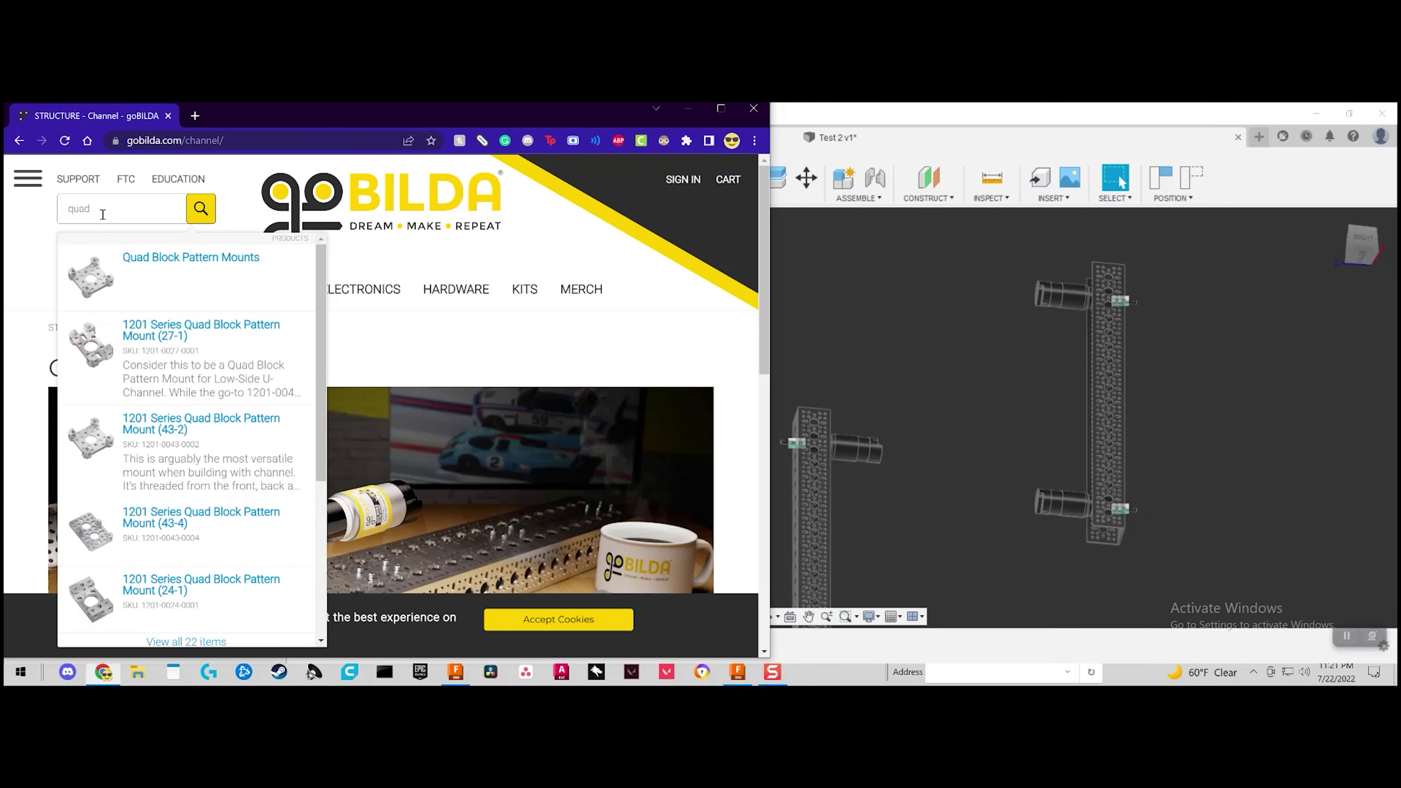
pyautogui.click(167, 337)
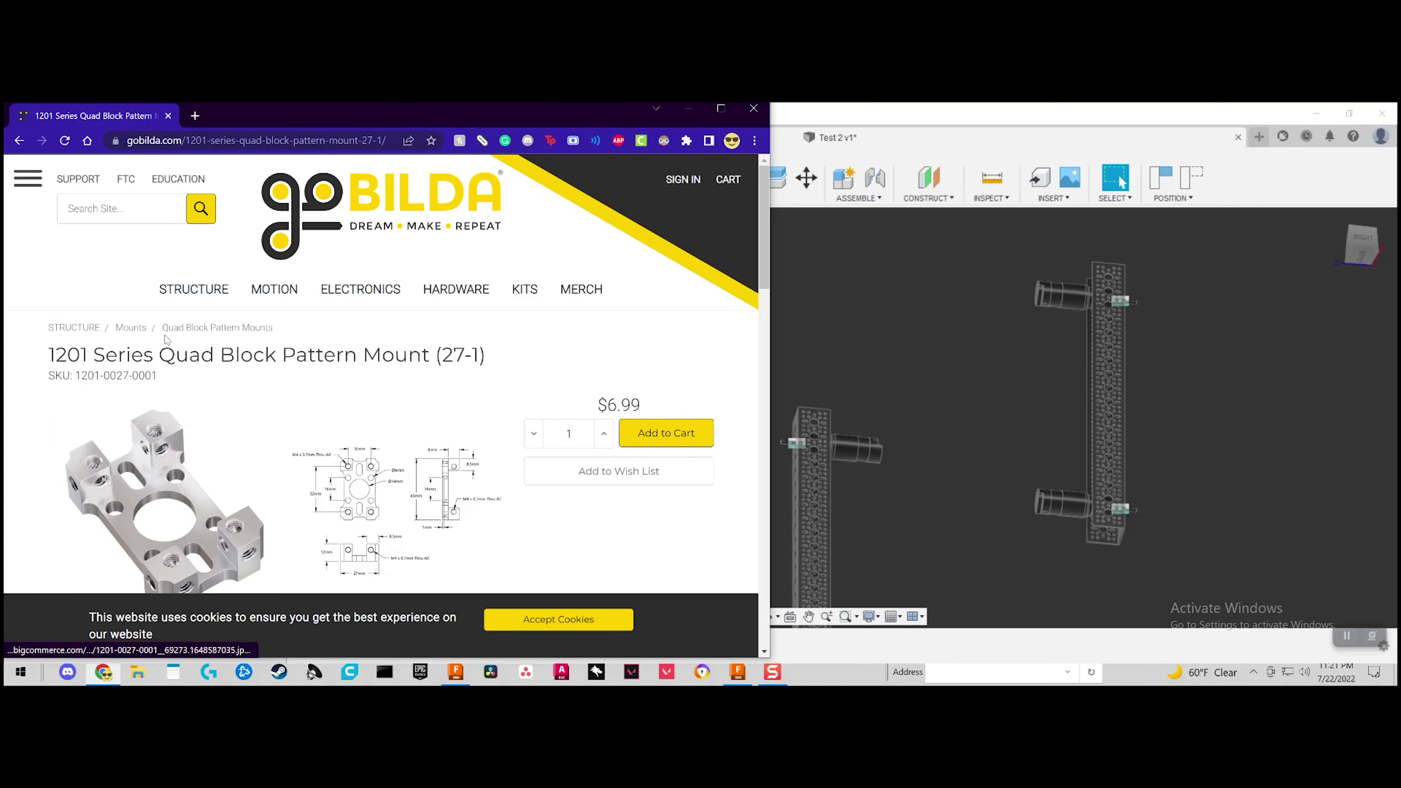
pyautogui.click(133, 327)
pyautogui.scroll(-3, 294, 367)
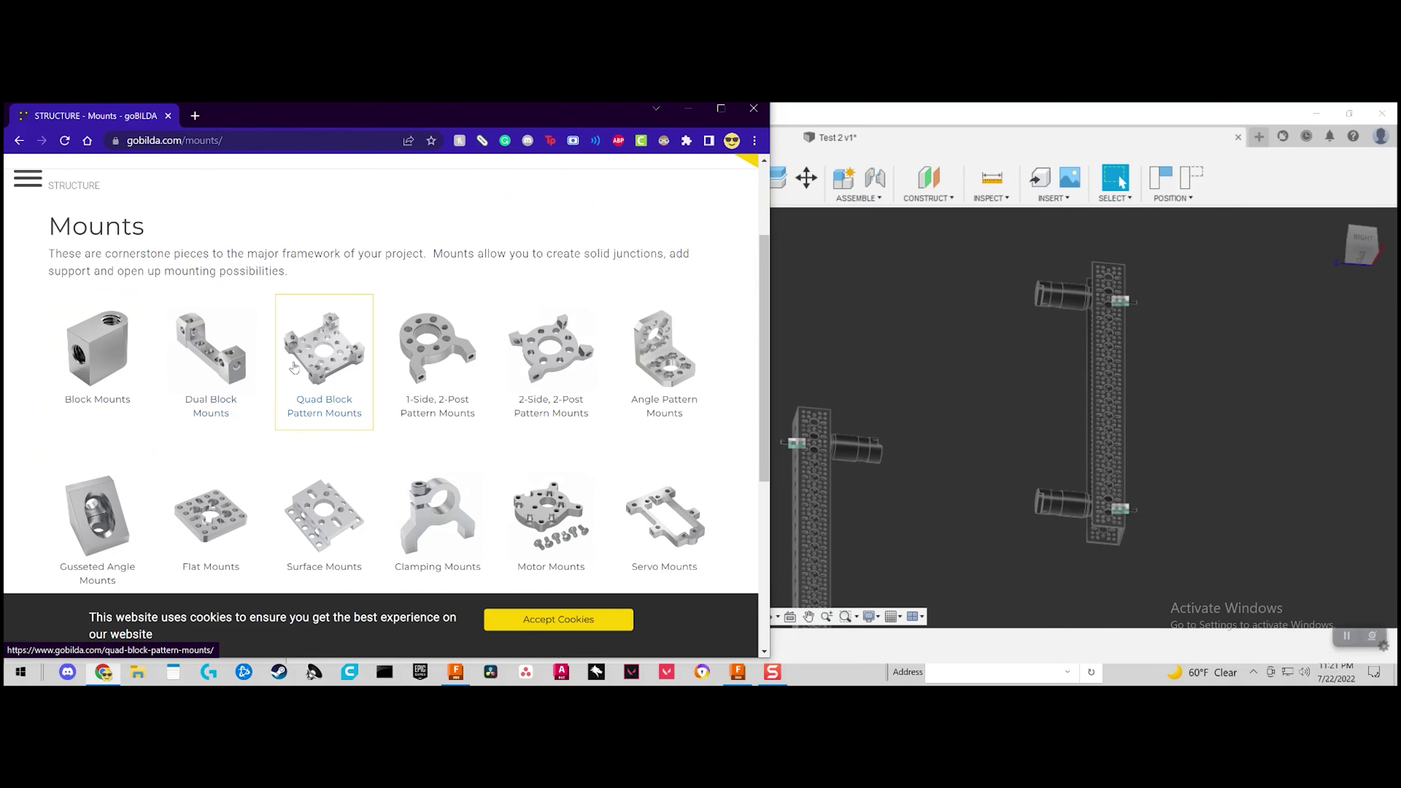
pyautogui.click(294, 367)
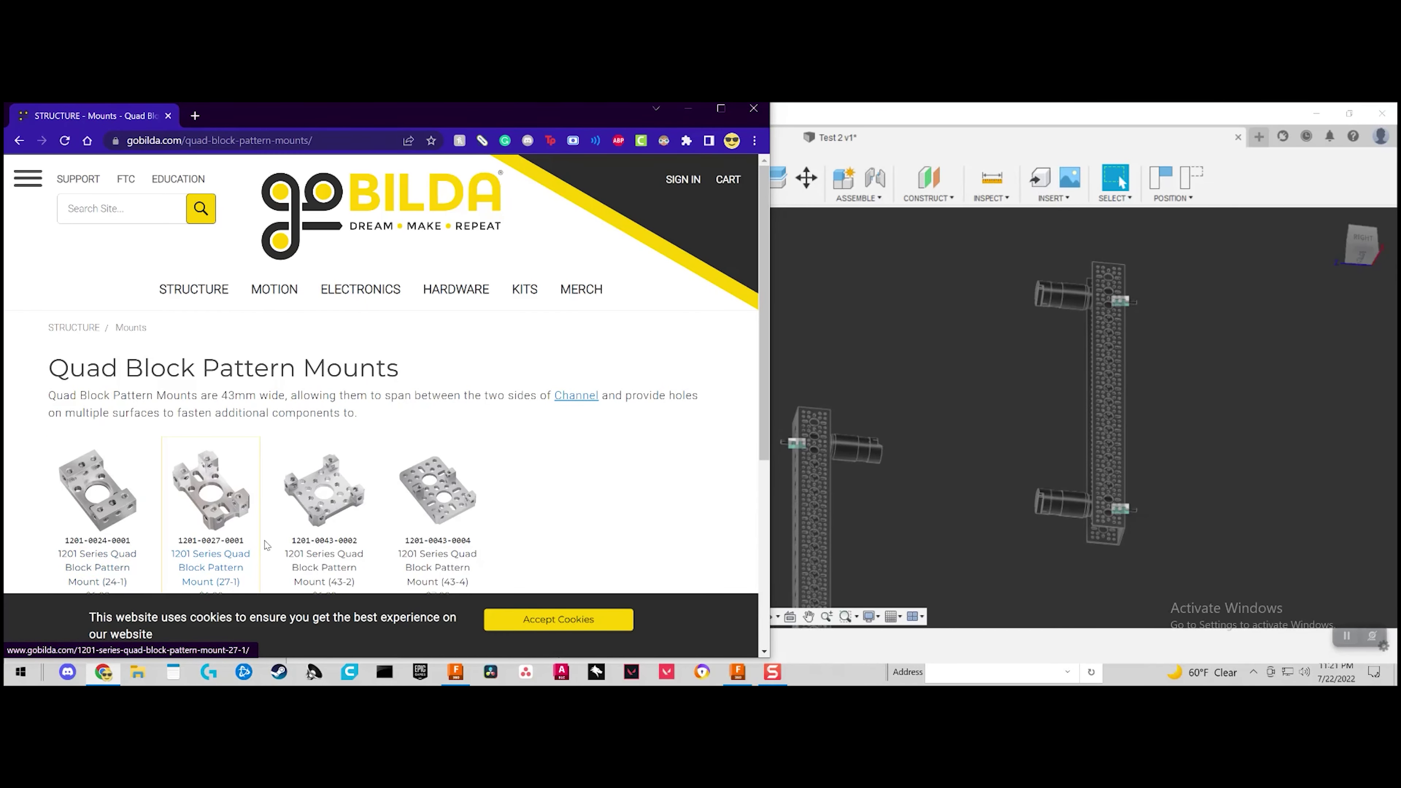
pyautogui.click(312, 556)
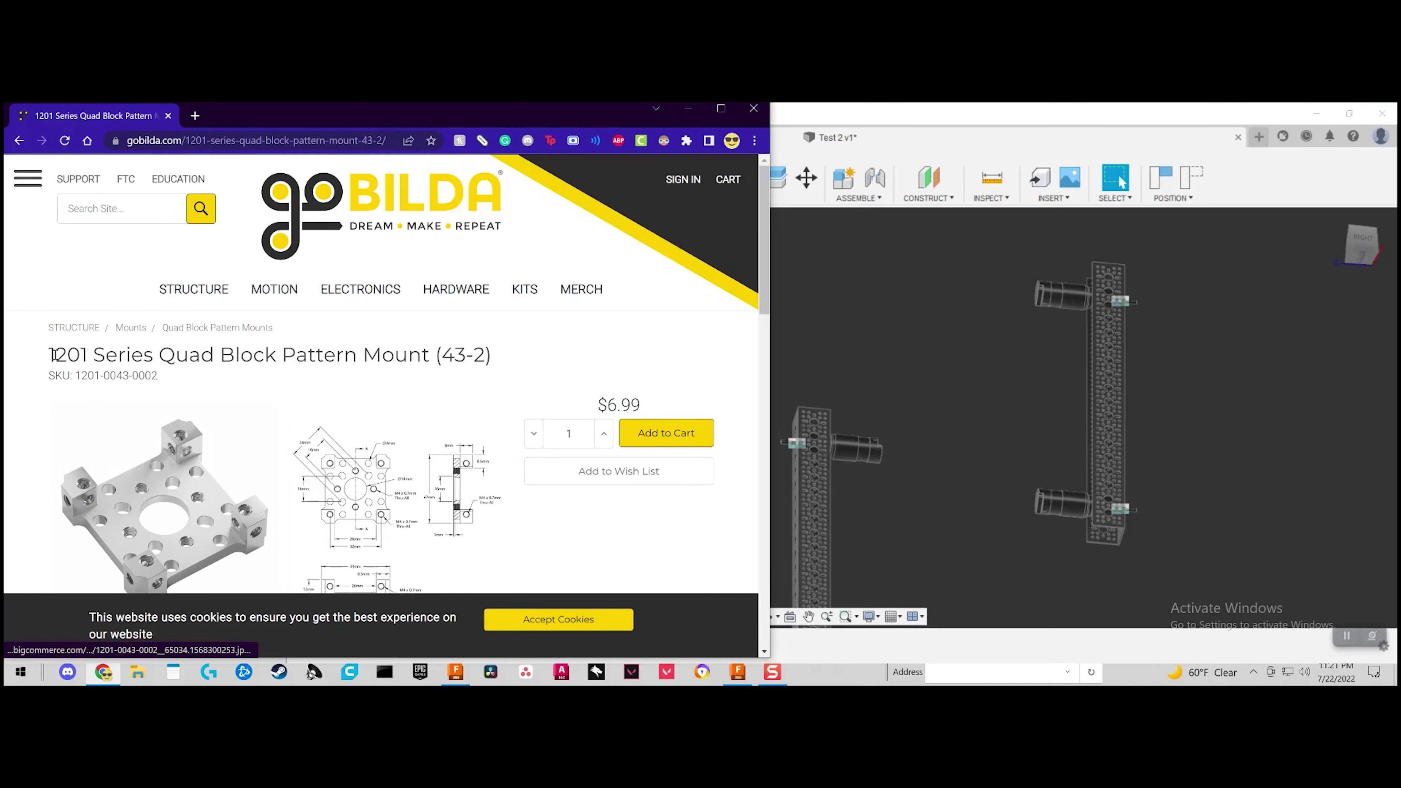
pyautogui.hotkey('alt', 'Tab')
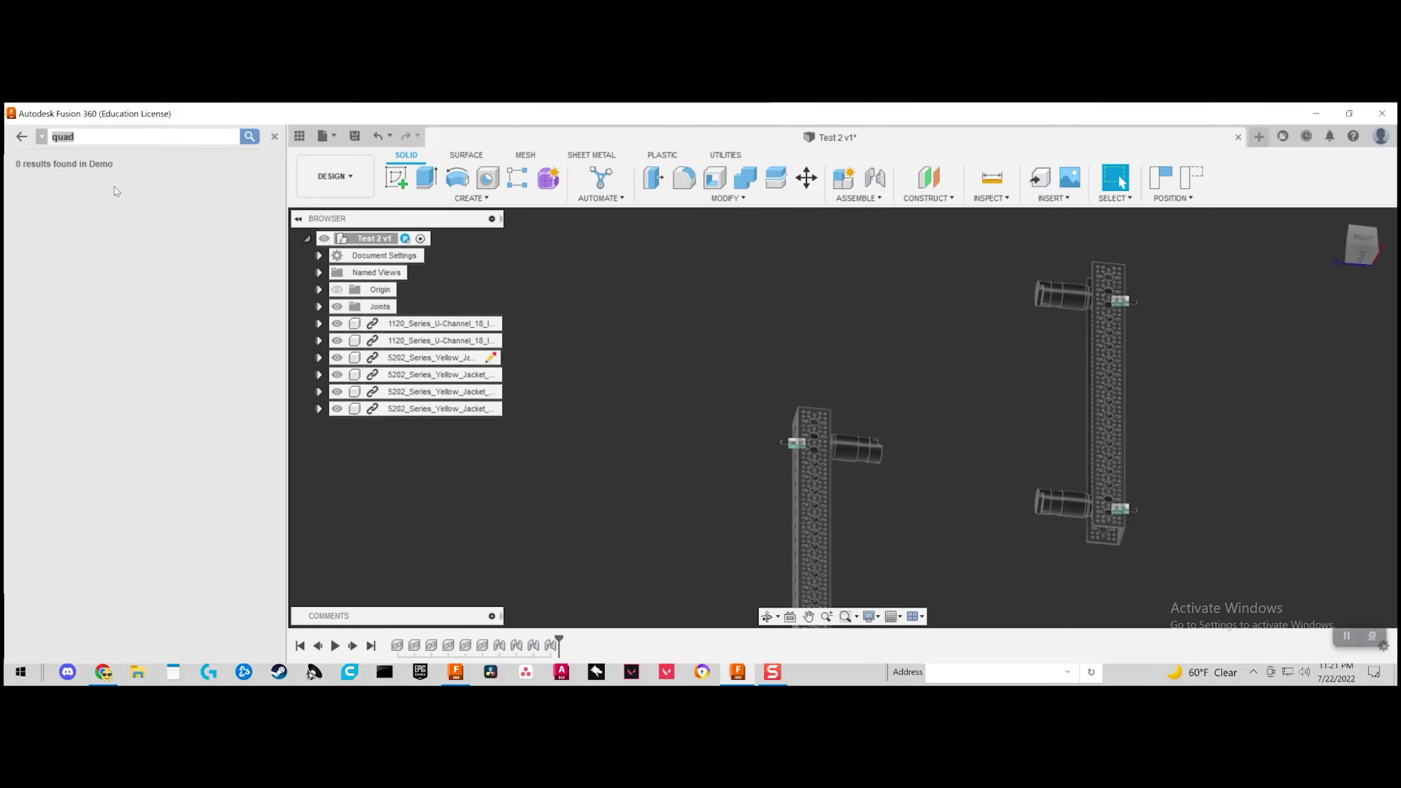
# Insert the last '1201' result, the 43-2 quad block mount, into Test 2
pyautogui.click(272, 137)
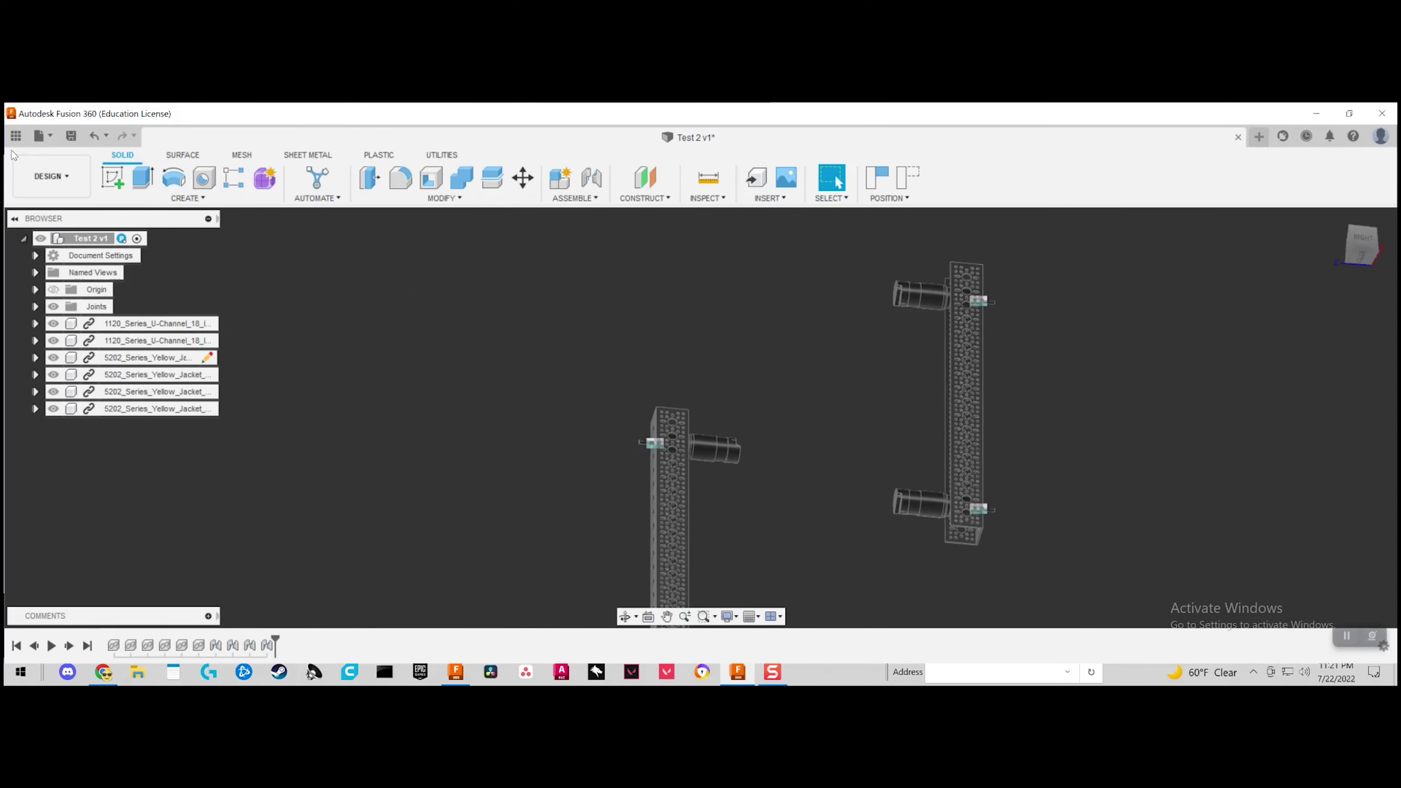
pyautogui.click(15, 135)
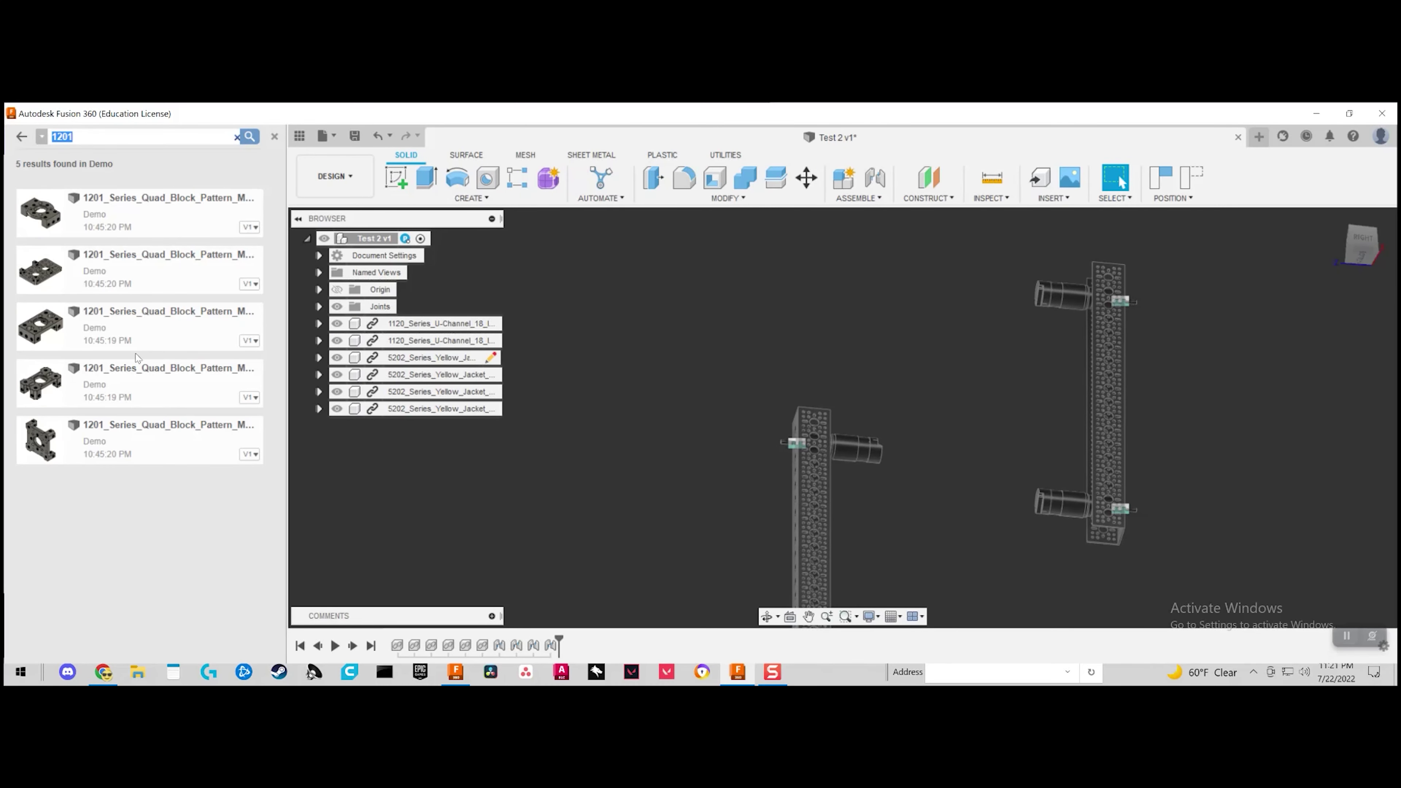
pyautogui.rightClick(101, 439)
pyautogui.click(154, 456)
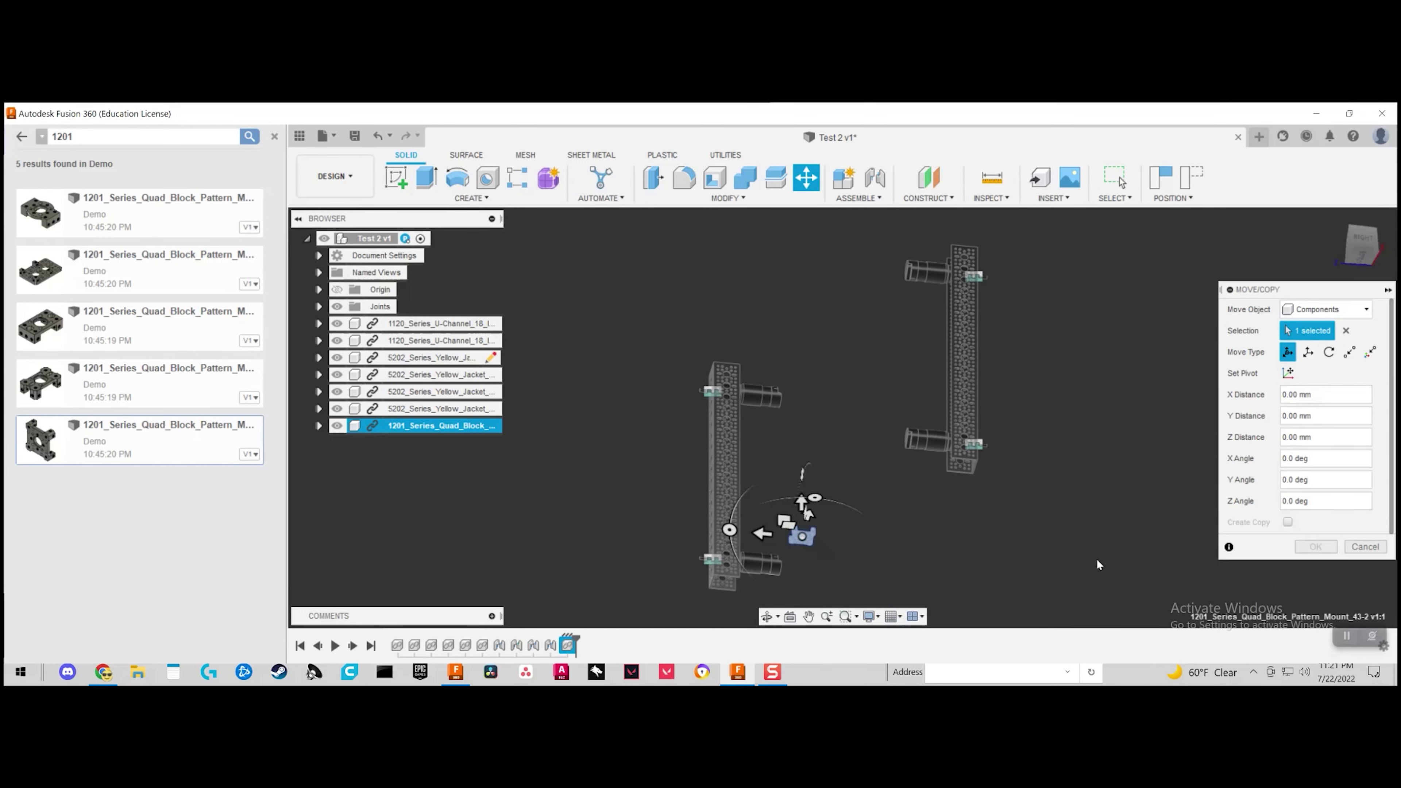
pyautogui.click(1316, 546)
pyautogui.scroll(8, 797, 527)
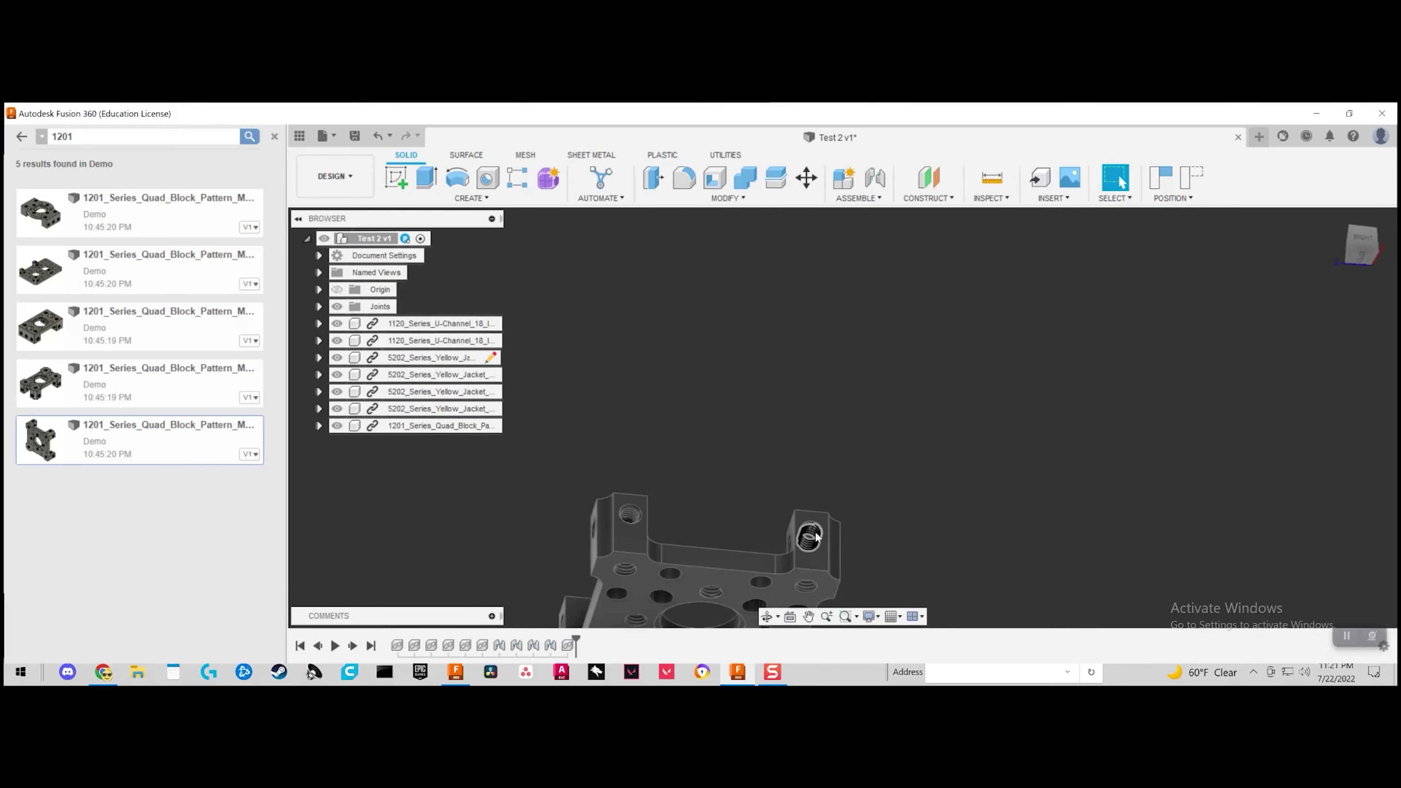
pyautogui.click(820, 521)
# Try joining the quad block to a channel hole, then cancel that joint
pyautogui.scroll(-10, 819, 521)
pyautogui.press('j')
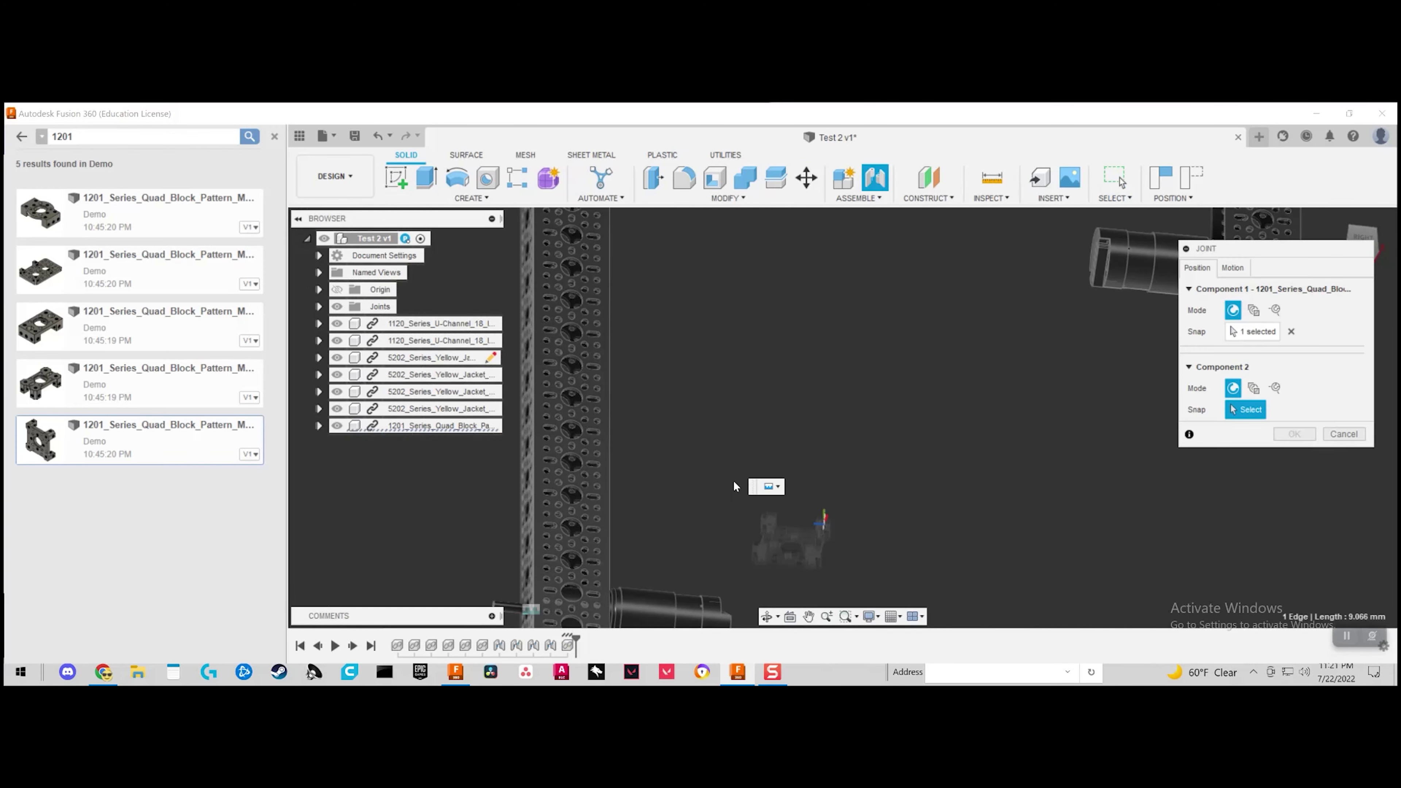
pyautogui.scroll(4, 686, 462)
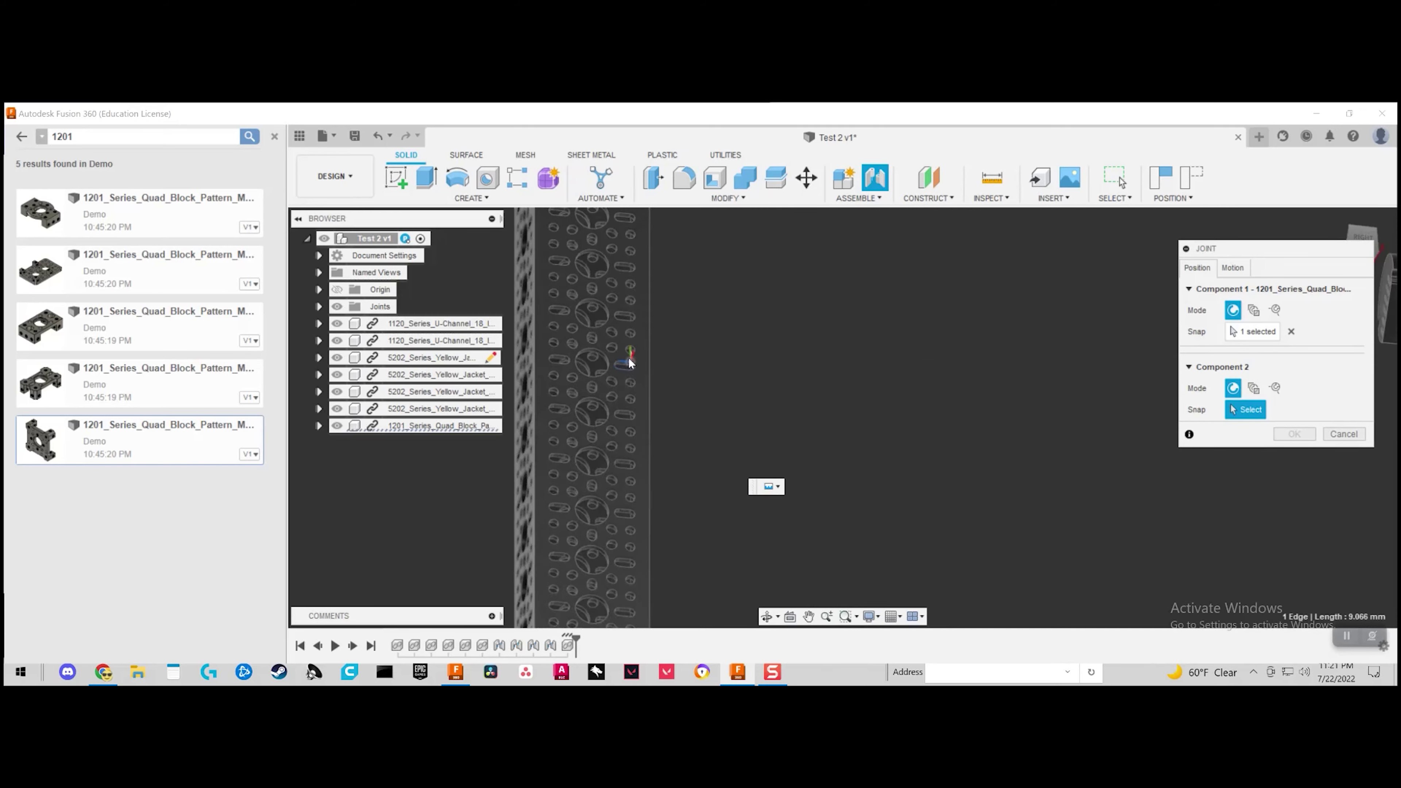
pyautogui.scroll(5, 631, 362)
pyautogui.scroll(-4, 630, 331)
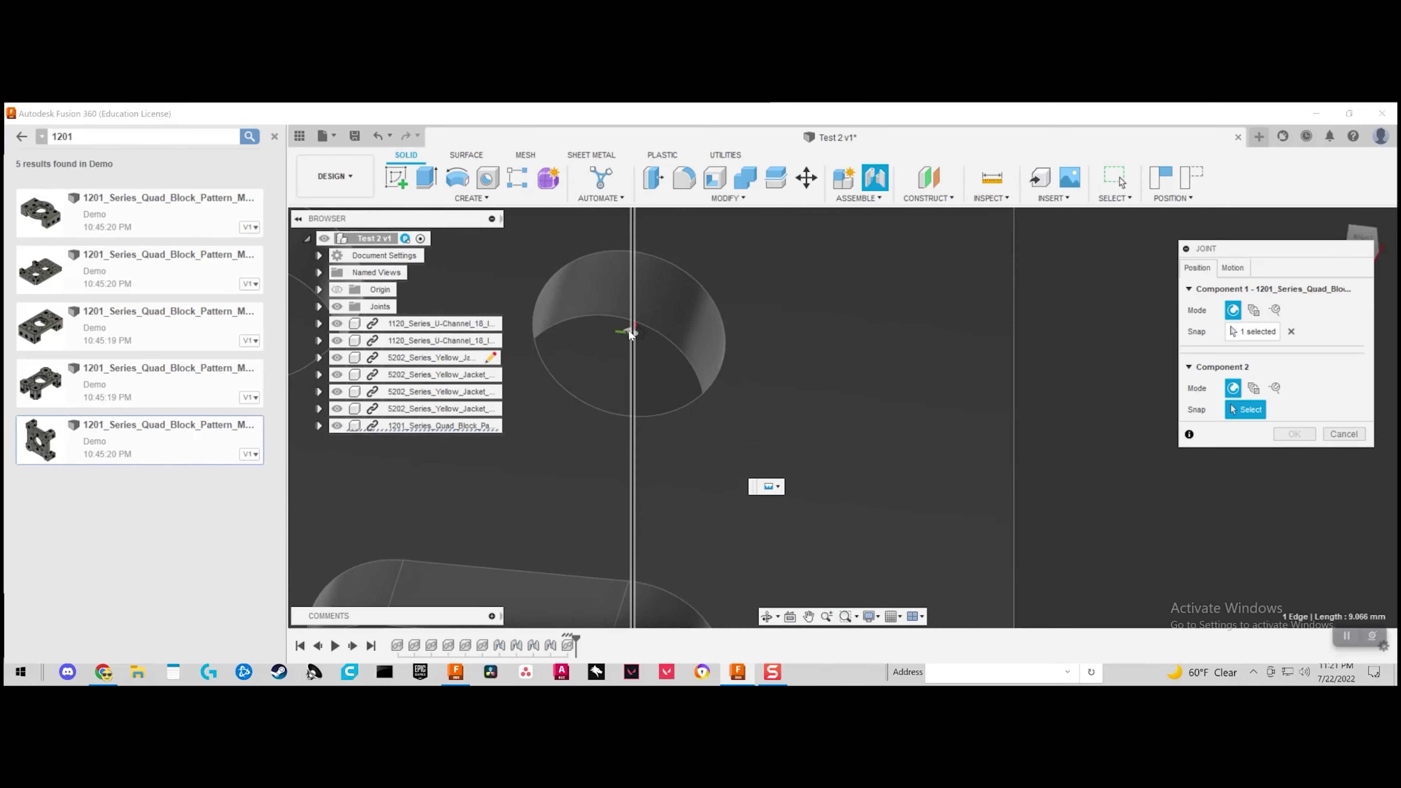
pyautogui.click(662, 285)
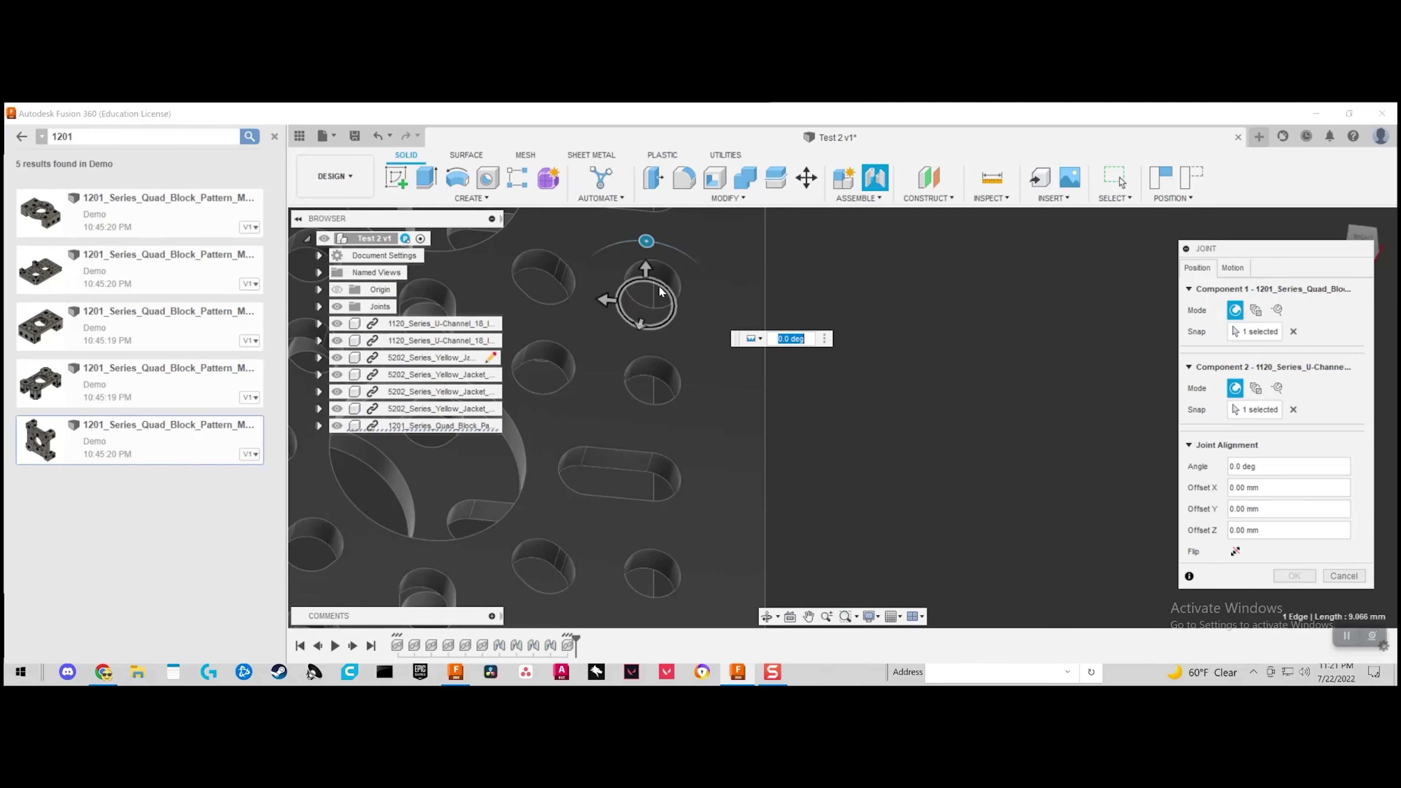
pyautogui.moveTo(665, 233); pyautogui.dragTo(586, 281)
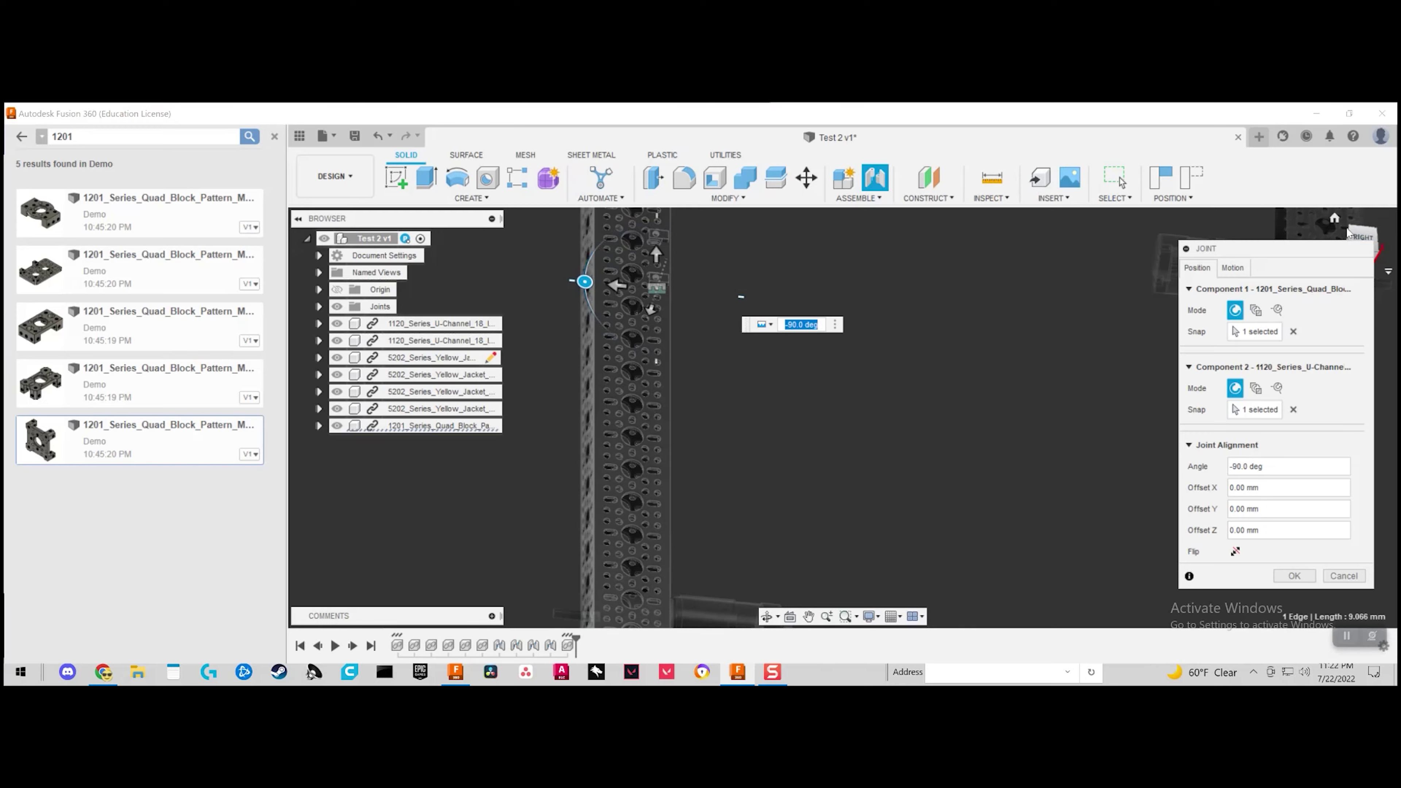
pyautogui.keyDown('shift'); pyautogui.moveTo(741, 296); pyautogui.dragTo(847, 344, button='middle'); pyautogui.keyUp('shift')
pyautogui.scroll(5, 813, 386)
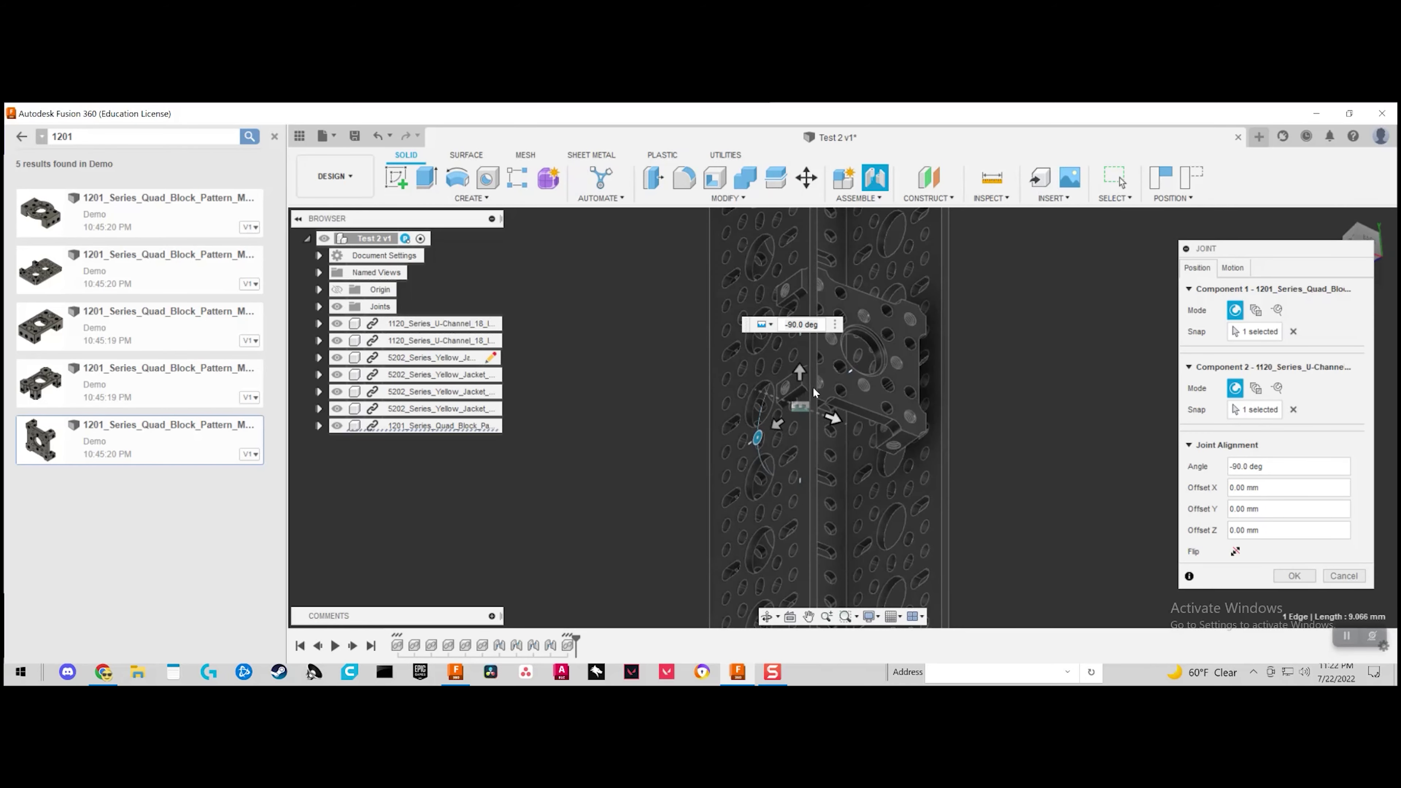
pyautogui.scroll(-5, 789, 396)
pyautogui.click(1344, 576)
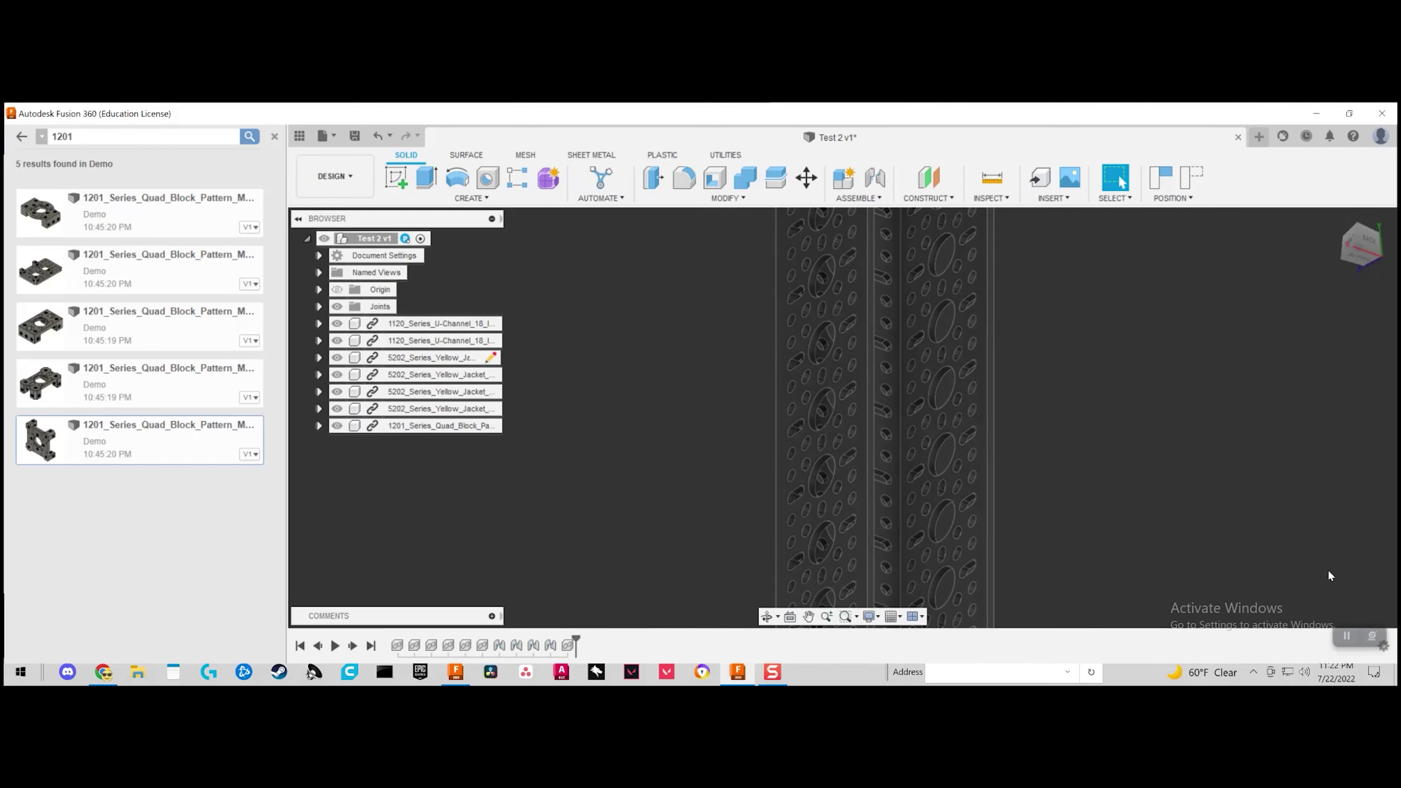
# Start a new joint from the quad block's point to a U-channel hole
pyautogui.scroll(-3, 894, 349)
pyautogui.scroll(6, 885, 429)
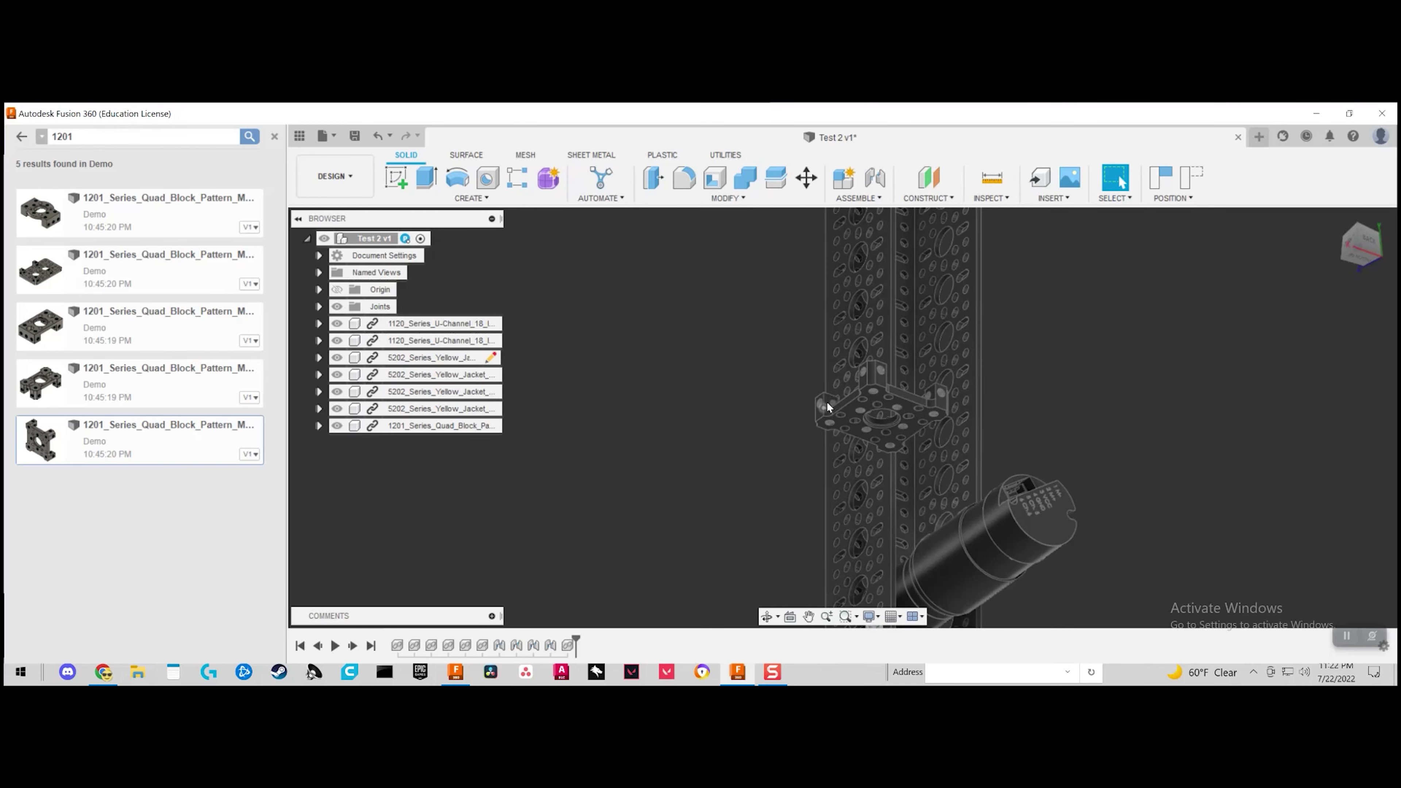
pyautogui.press('j')
pyautogui.scroll(2, 821, 402)
pyautogui.click(822, 405)
pyautogui.scroll(-8, 851, 463)
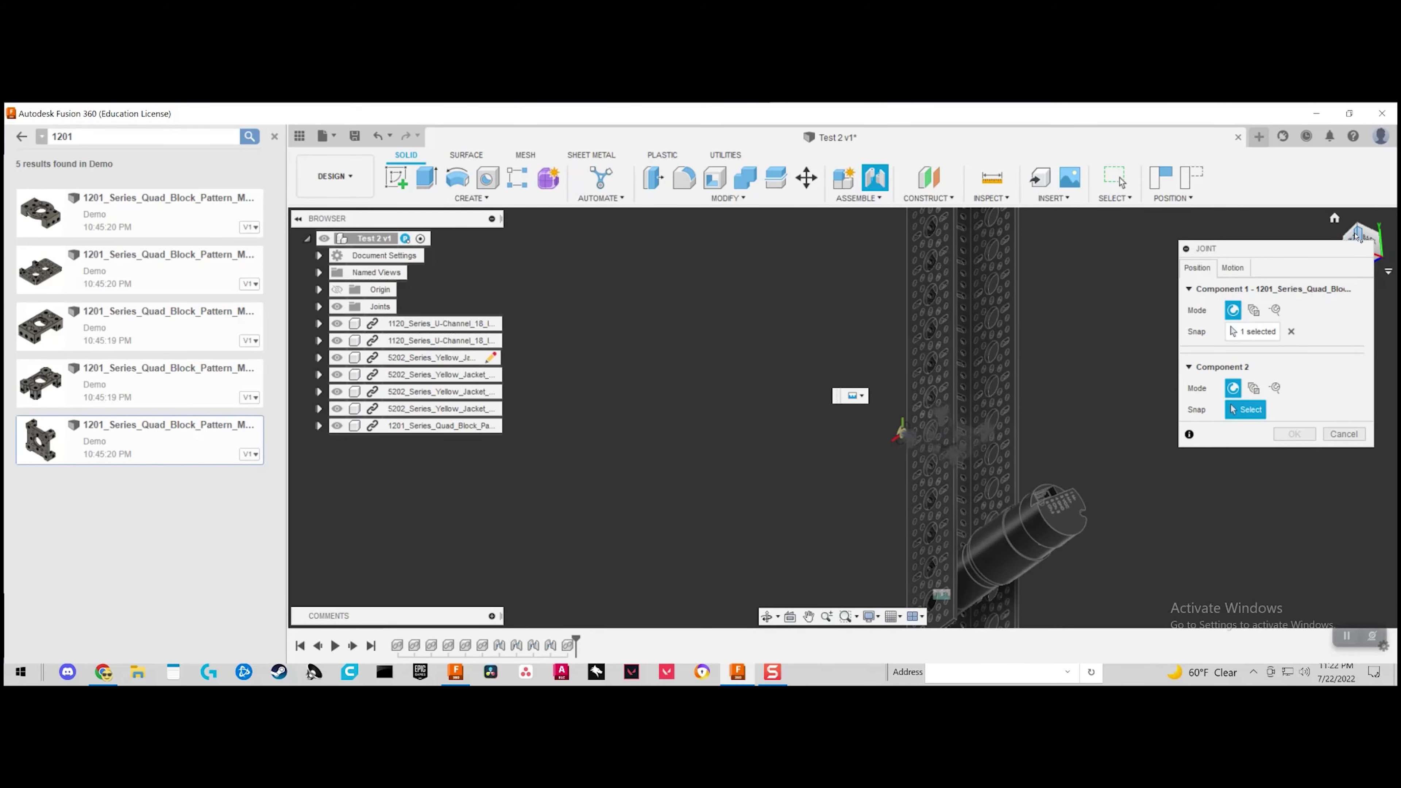
pyautogui.scroll(3, 884, 347)
pyautogui.scroll(5, 884, 348)
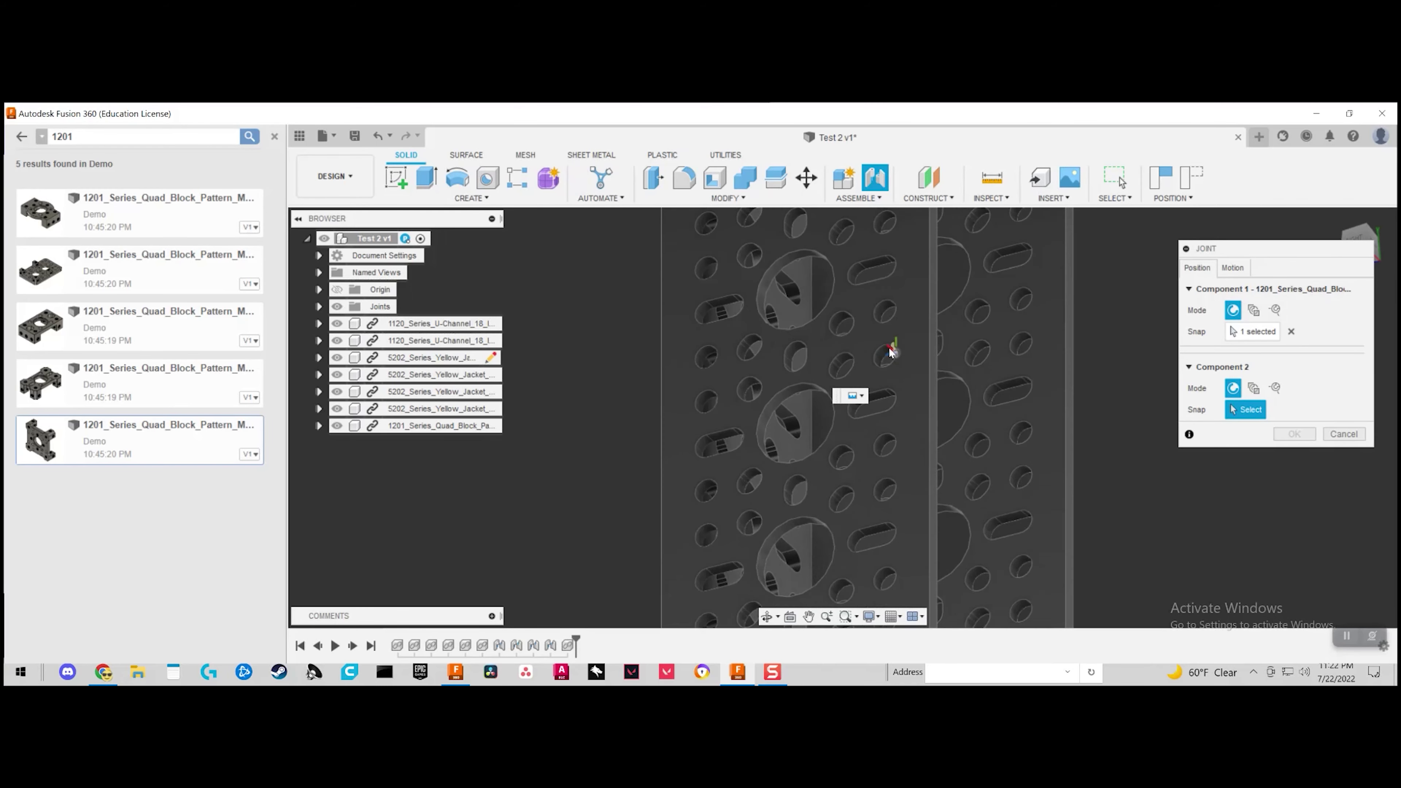
pyautogui.click(886, 349)
pyautogui.scroll(-5, 916, 370)
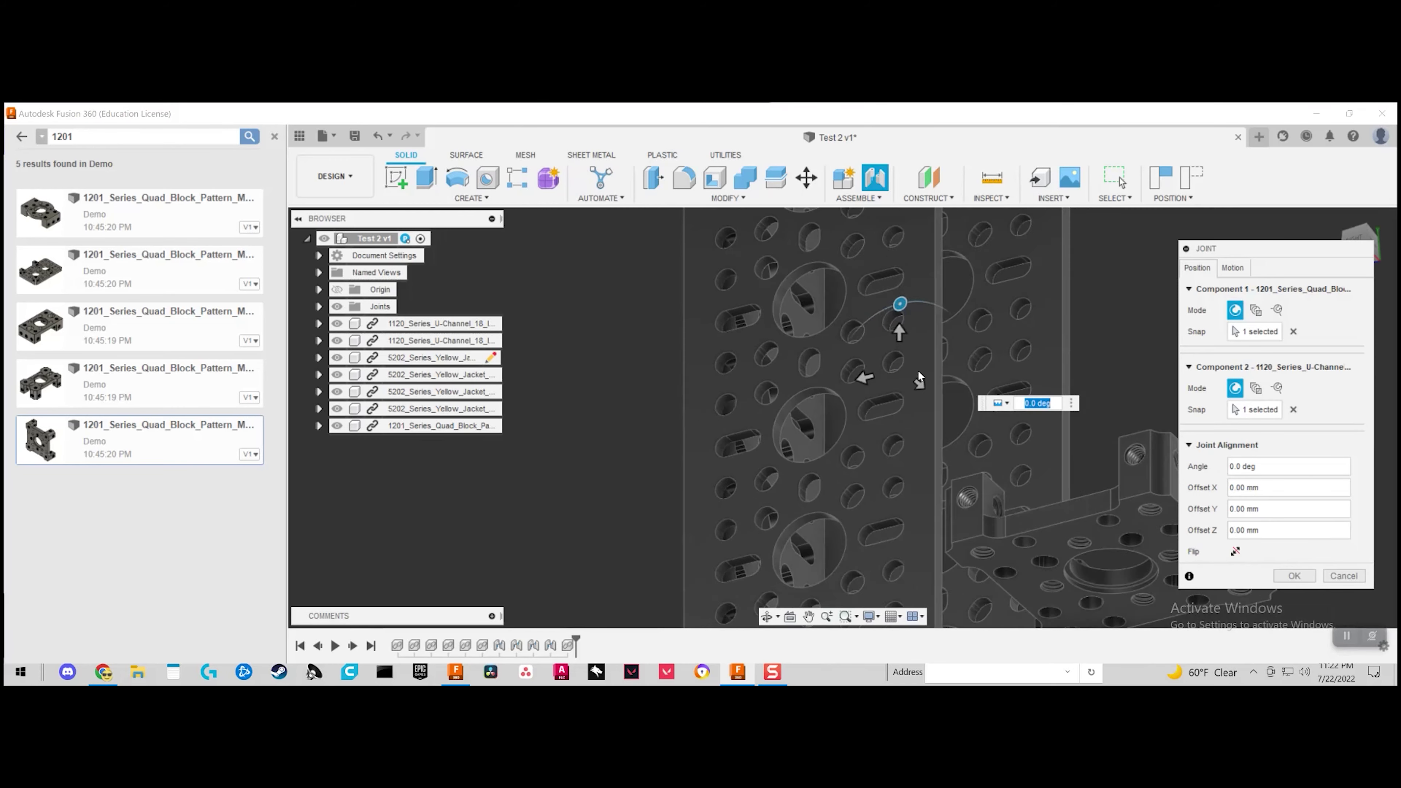
pyautogui.scroll(-1, 996, 523)
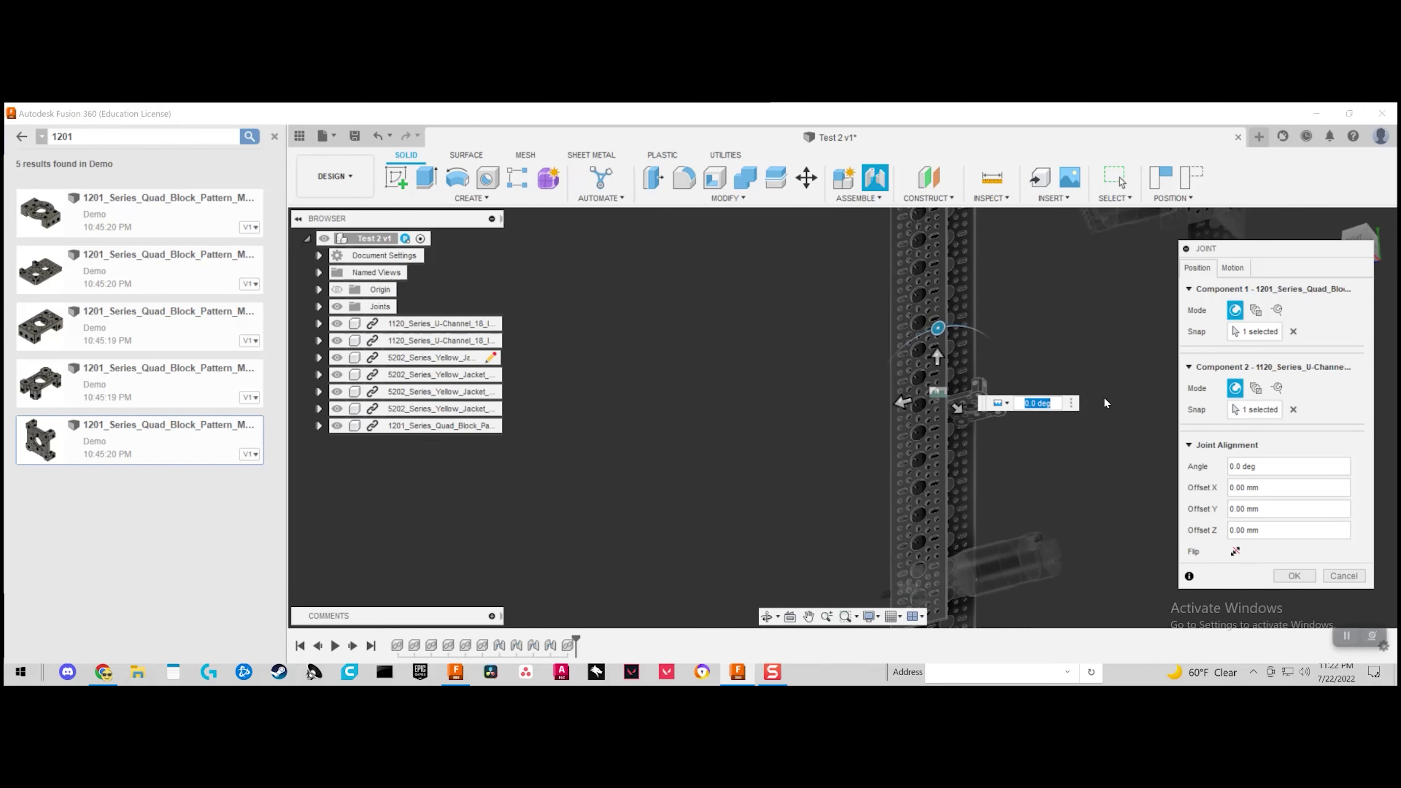
# Set the joint motion to Rigid, rotate the block to -90°, and confirm
pyautogui.click(1234, 269)
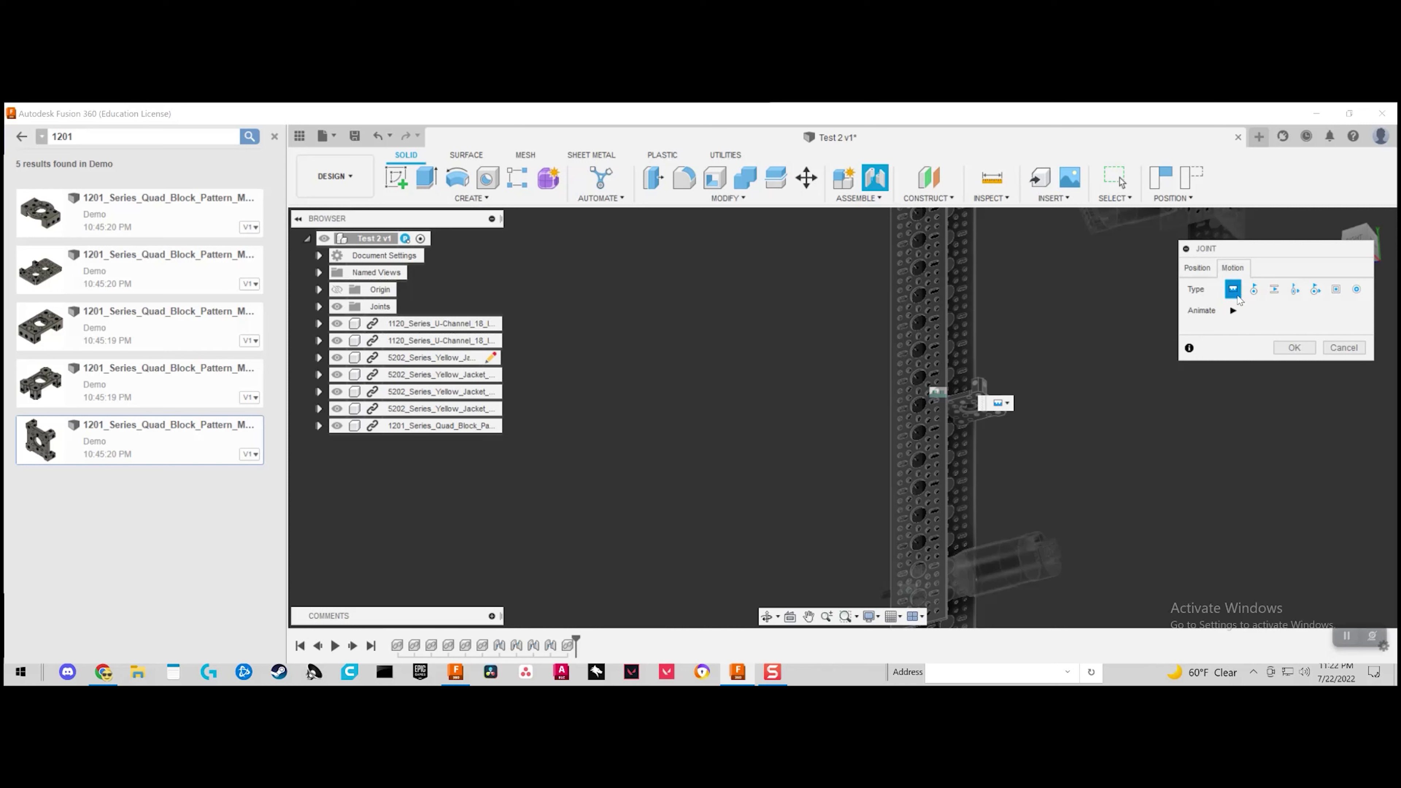
pyautogui.click(1254, 289)
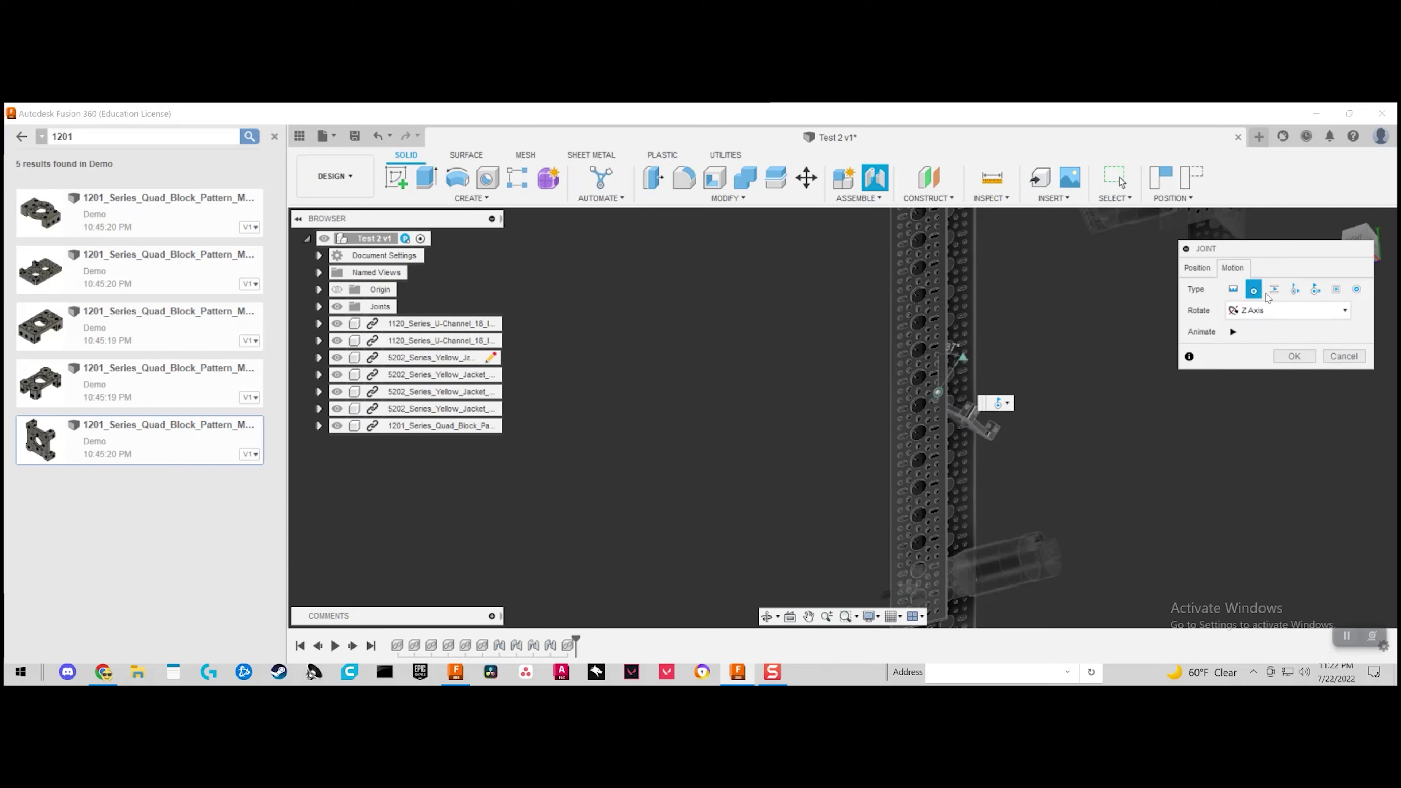
pyautogui.click(1274, 289)
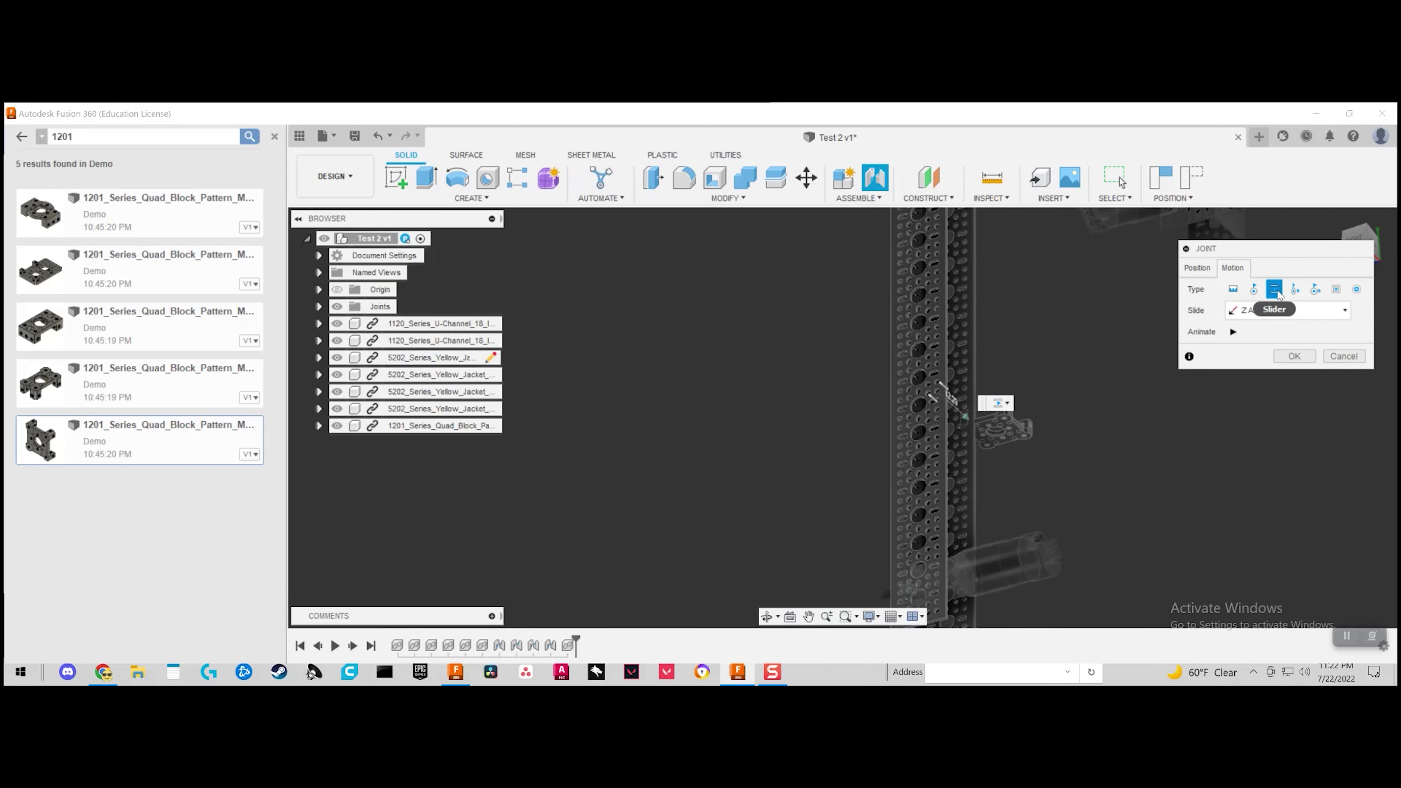
pyautogui.click(1235, 290)
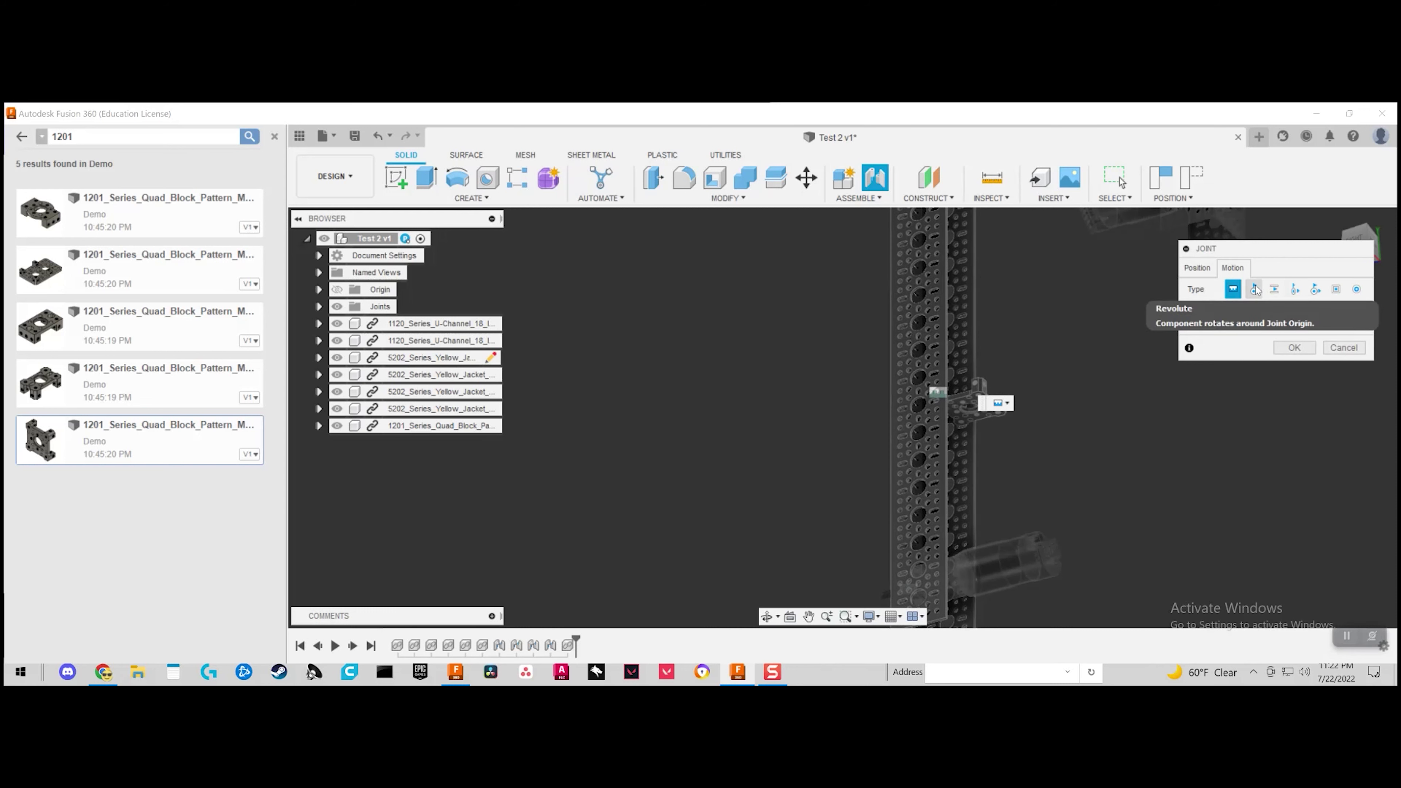
pyautogui.click(1196, 270)
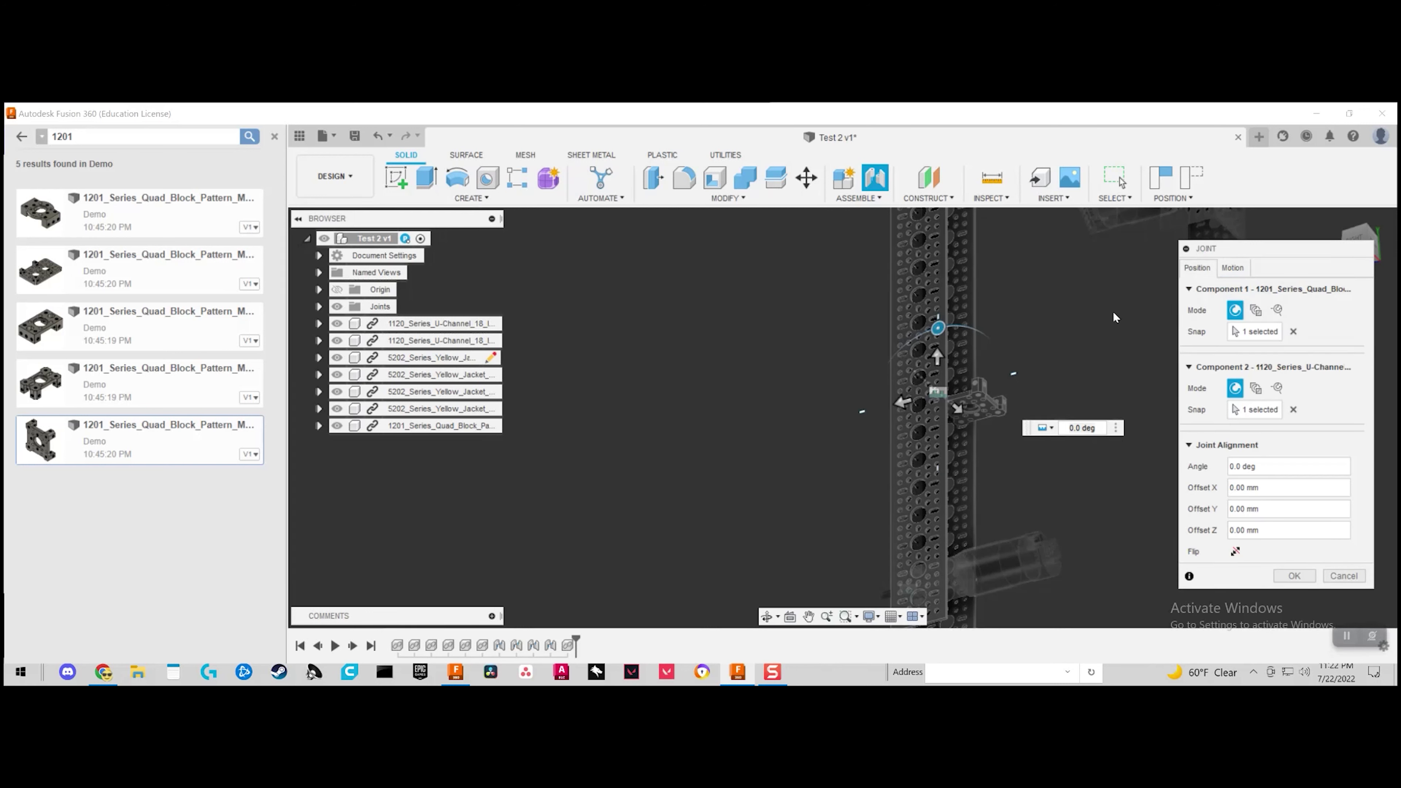
pyautogui.moveTo(933, 326); pyautogui.dragTo(918, 390)
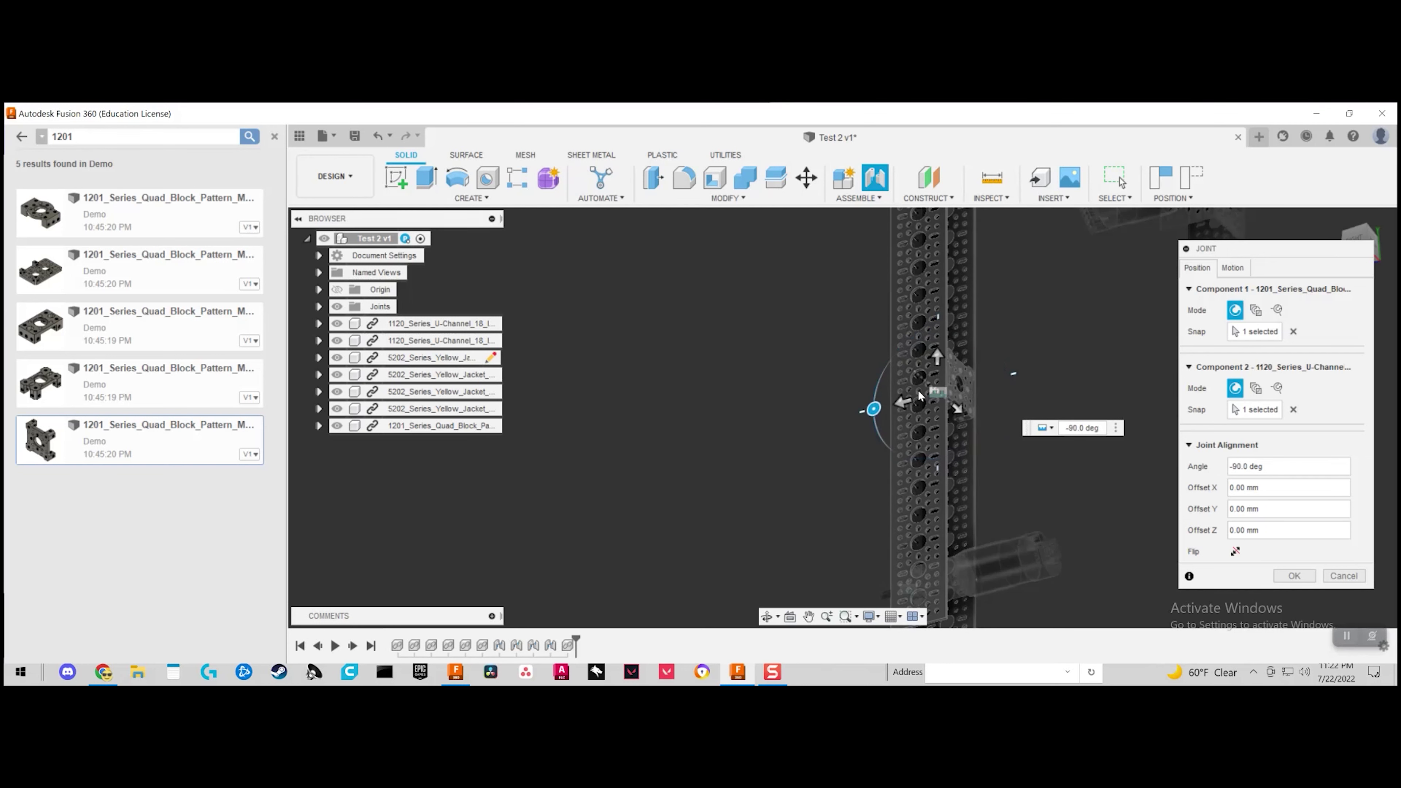
pyautogui.click(1281, 573)
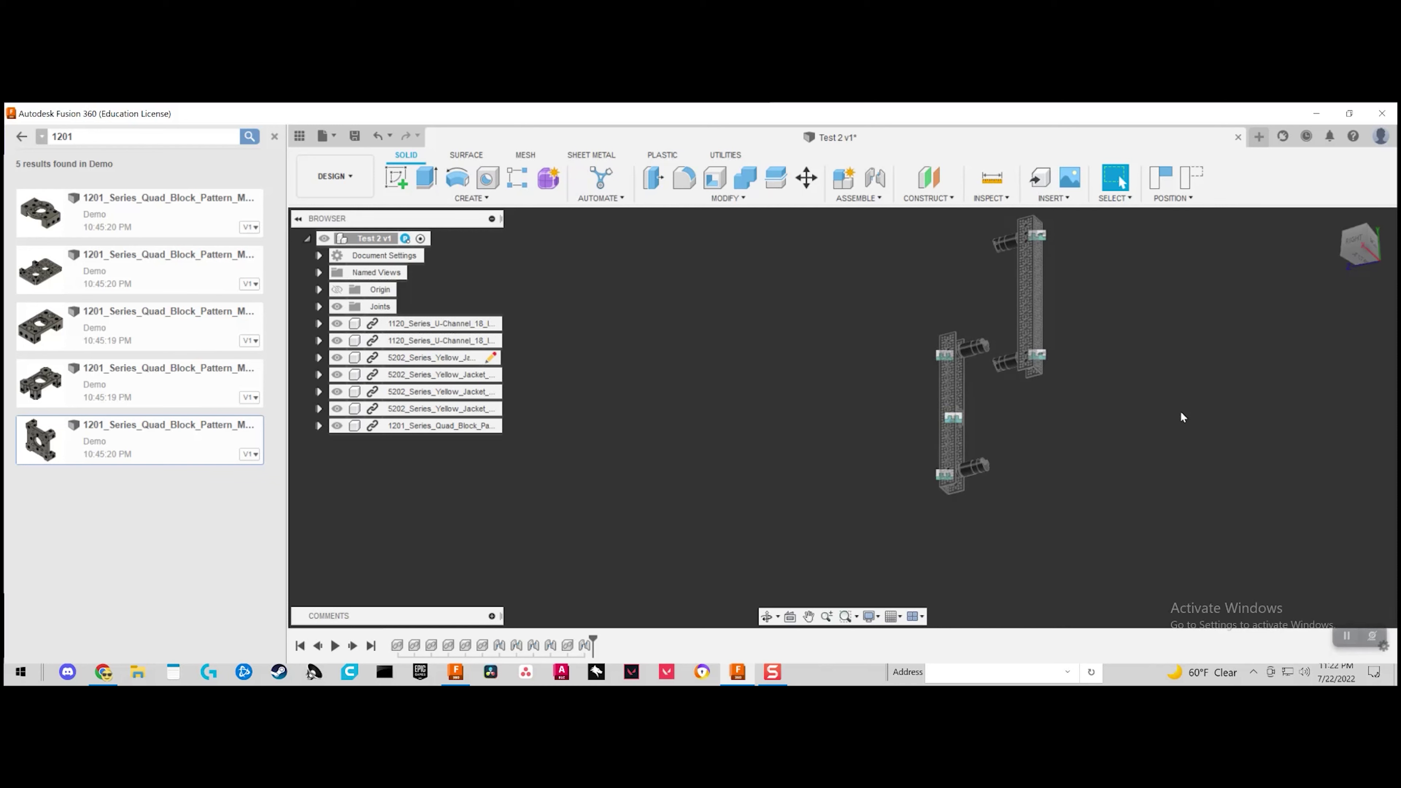
# Ground the first 1120 U-Channel, capturing the current component positions
pyautogui.click(469, 329)
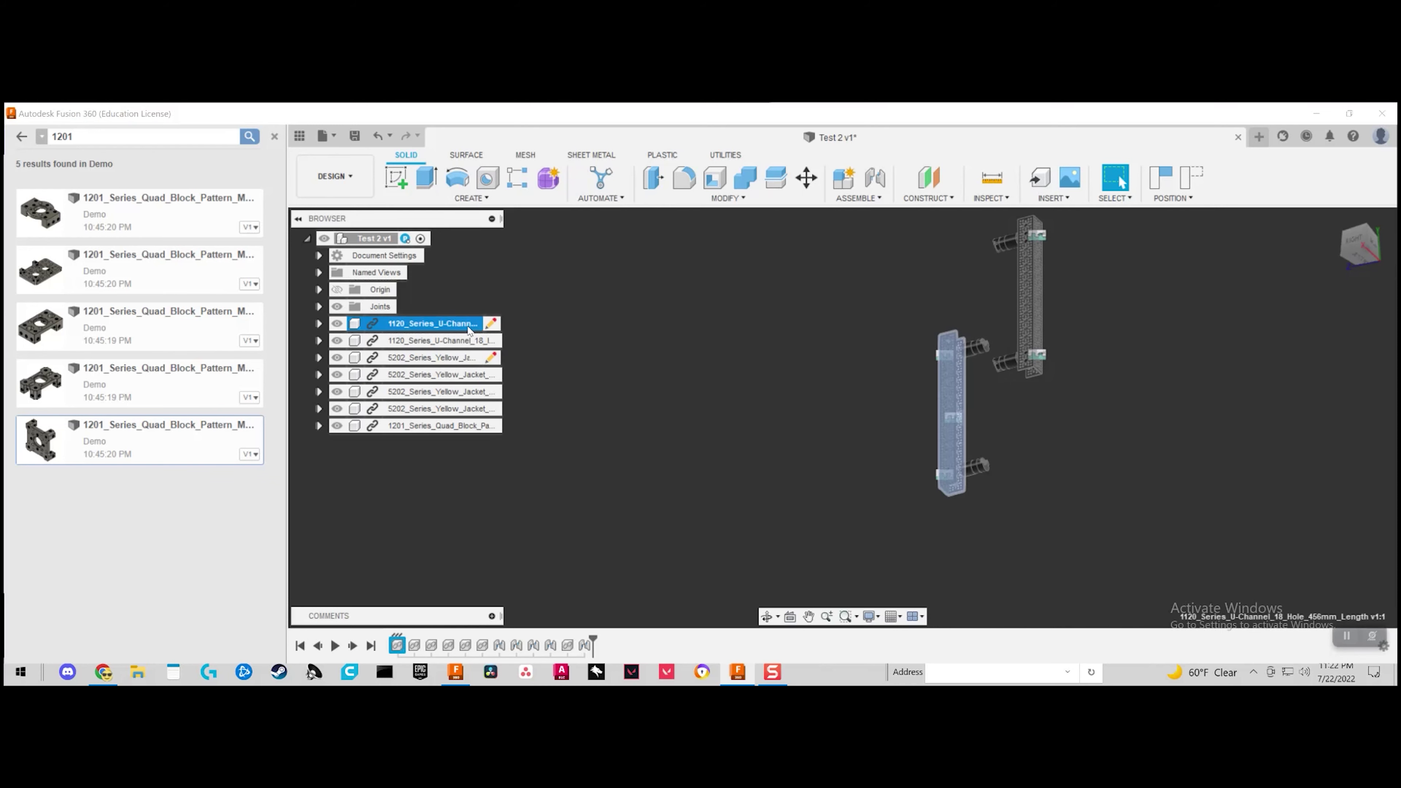
pyautogui.rightClick(468, 330)
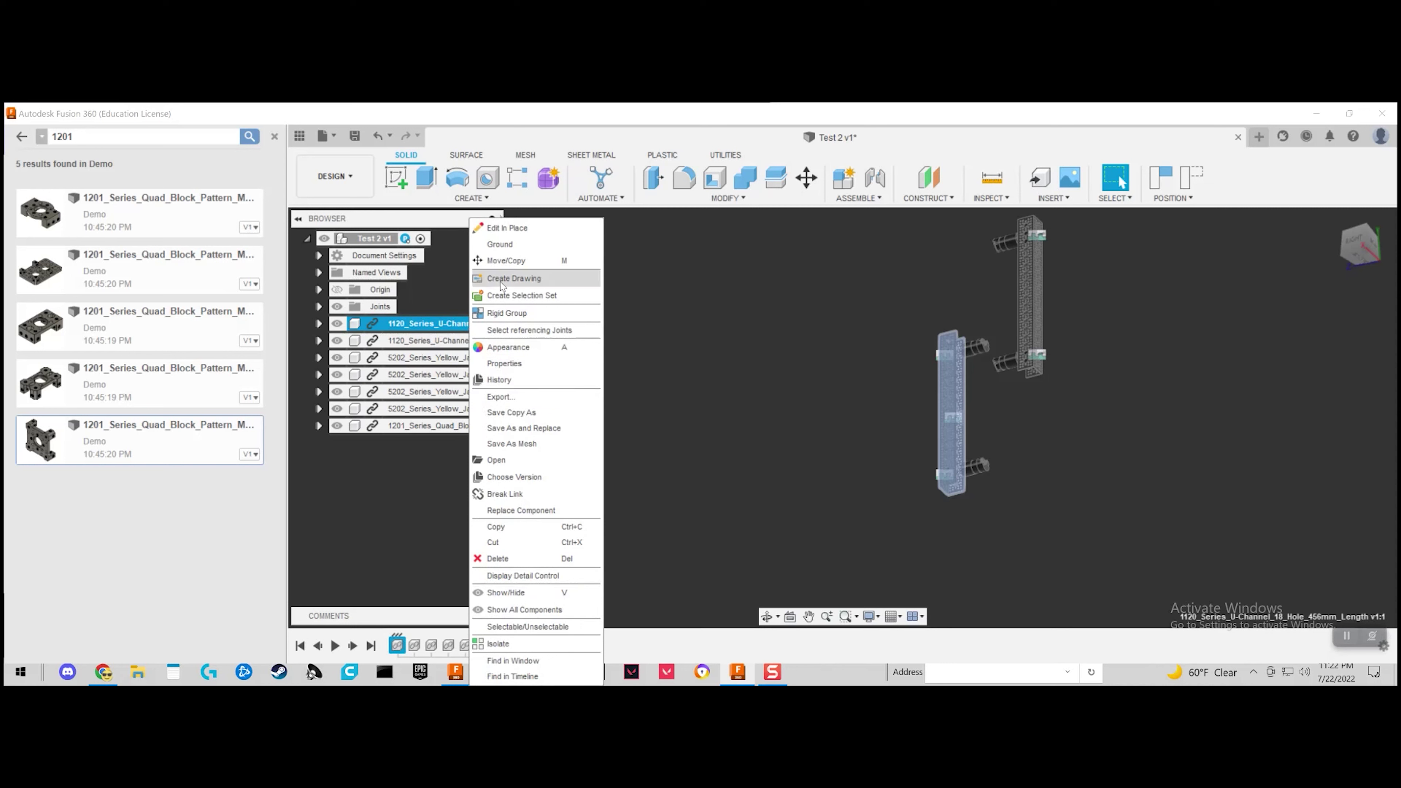
pyautogui.click(510, 245)
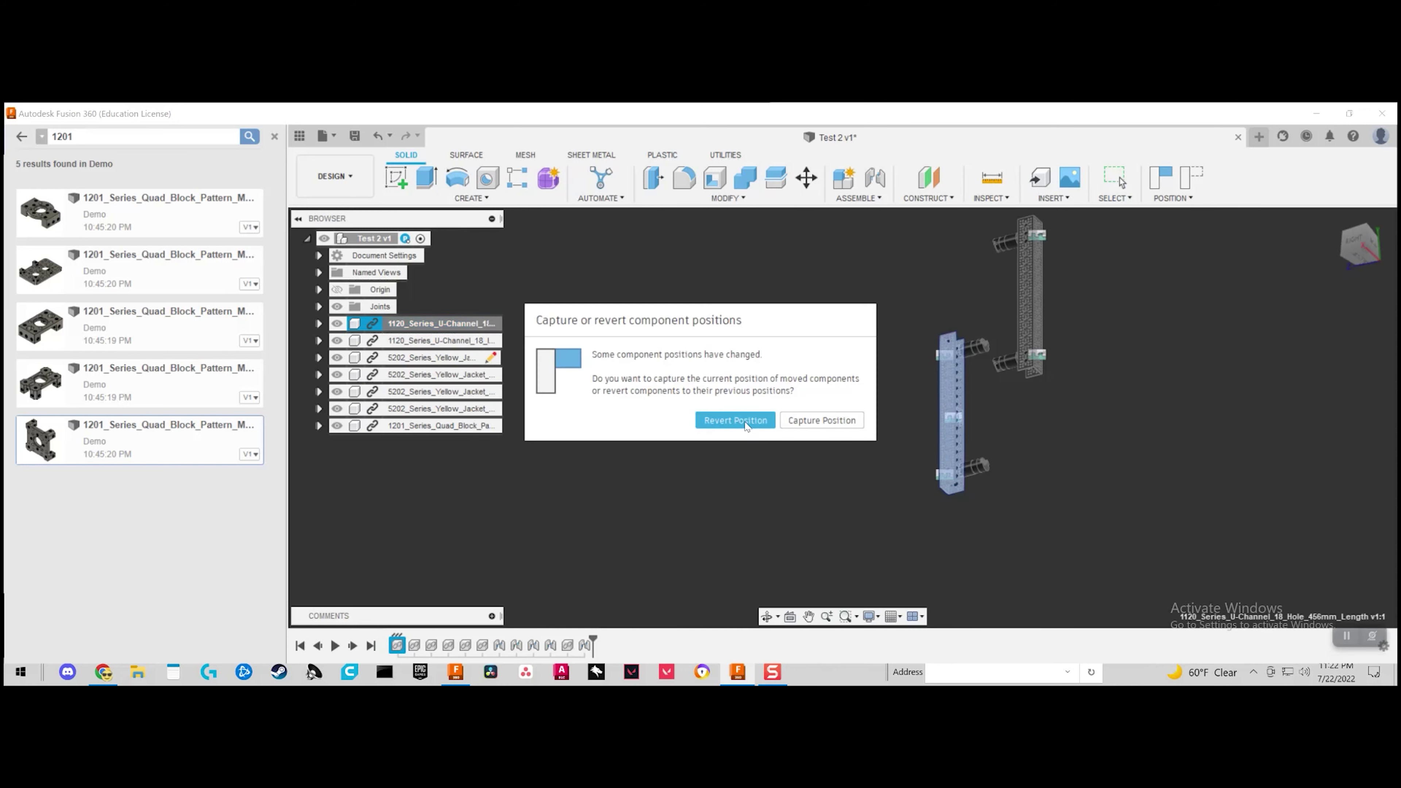
pyautogui.click(806, 420)
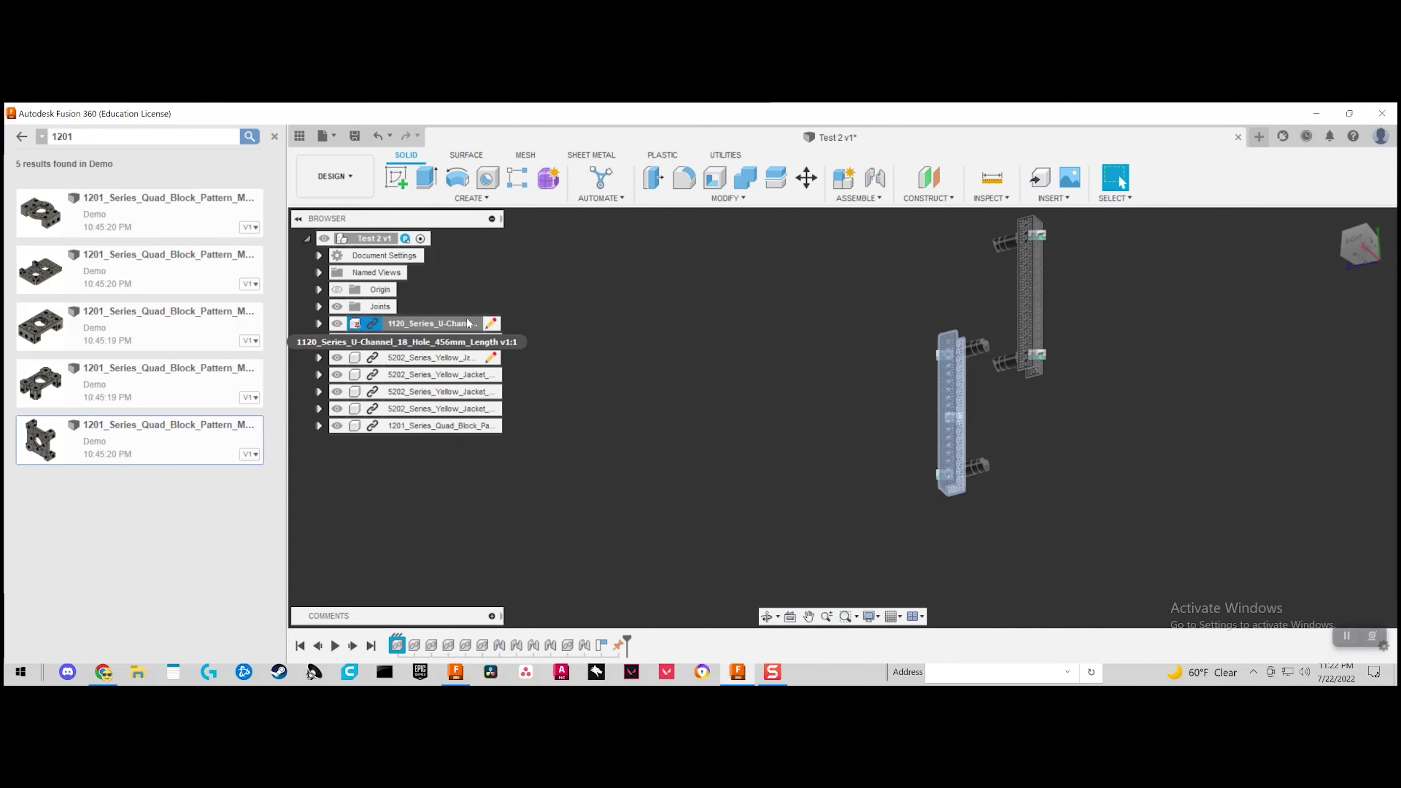
pyautogui.scroll(-2, 1014, 436)
pyautogui.click(1022, 431)
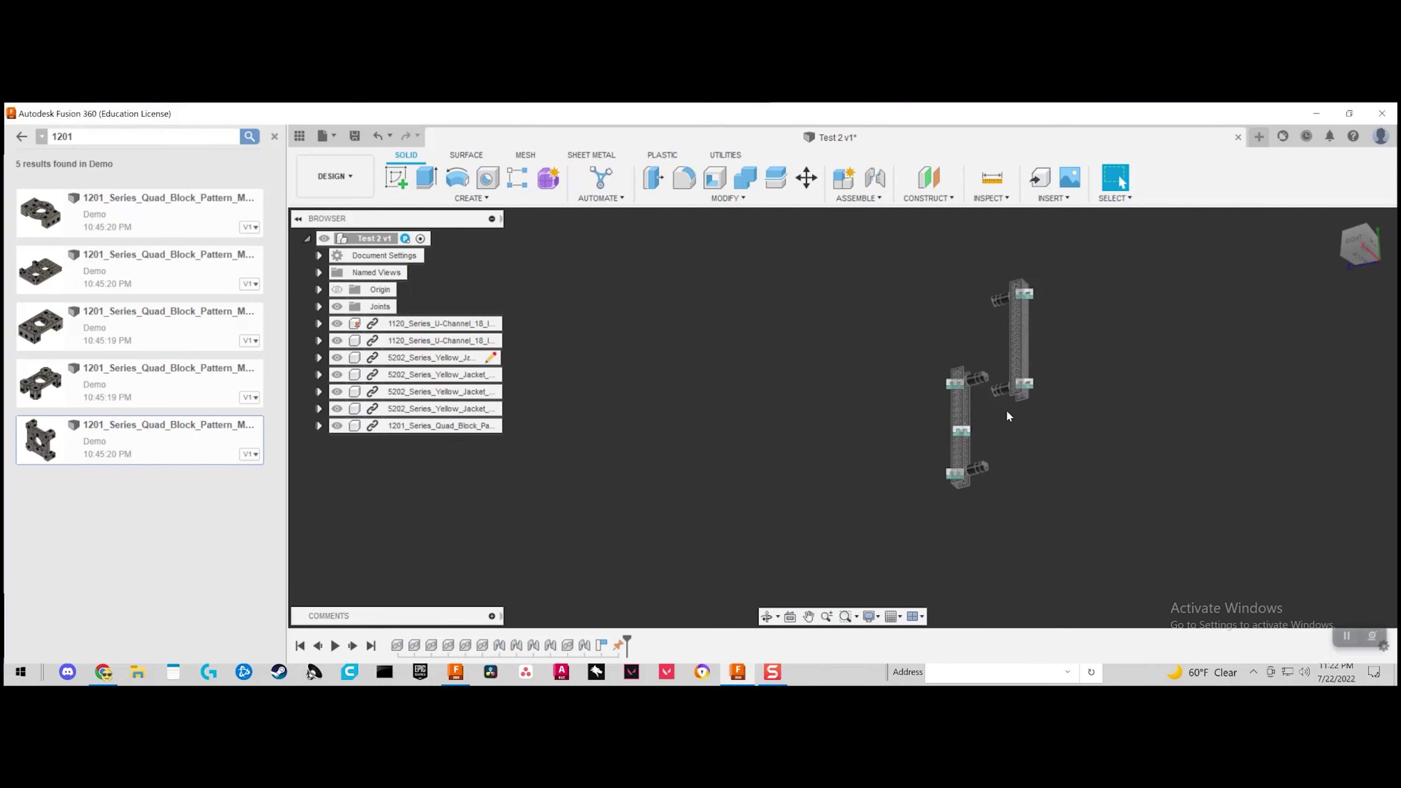
# Drag the right U-channel up-right and check the bottom and isometric views
pyautogui.scroll(4, 1006, 411)
pyautogui.moveTo(1043, 353); pyautogui.dragTo(1098, 355)
pyautogui.scroll(-2, 951, 453)
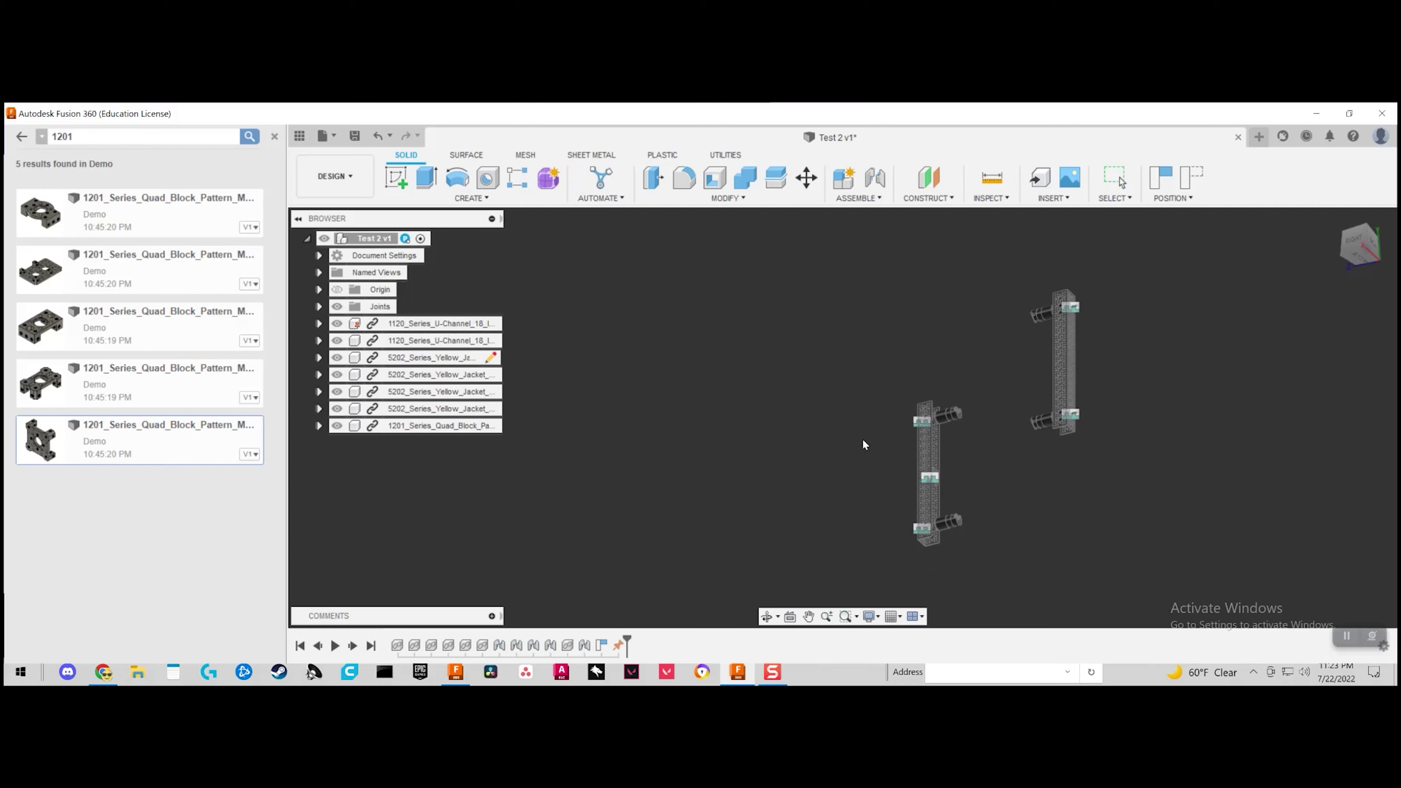
pyautogui.scroll(2, 912, 464)
pyautogui.scroll(-2, 759, 274)
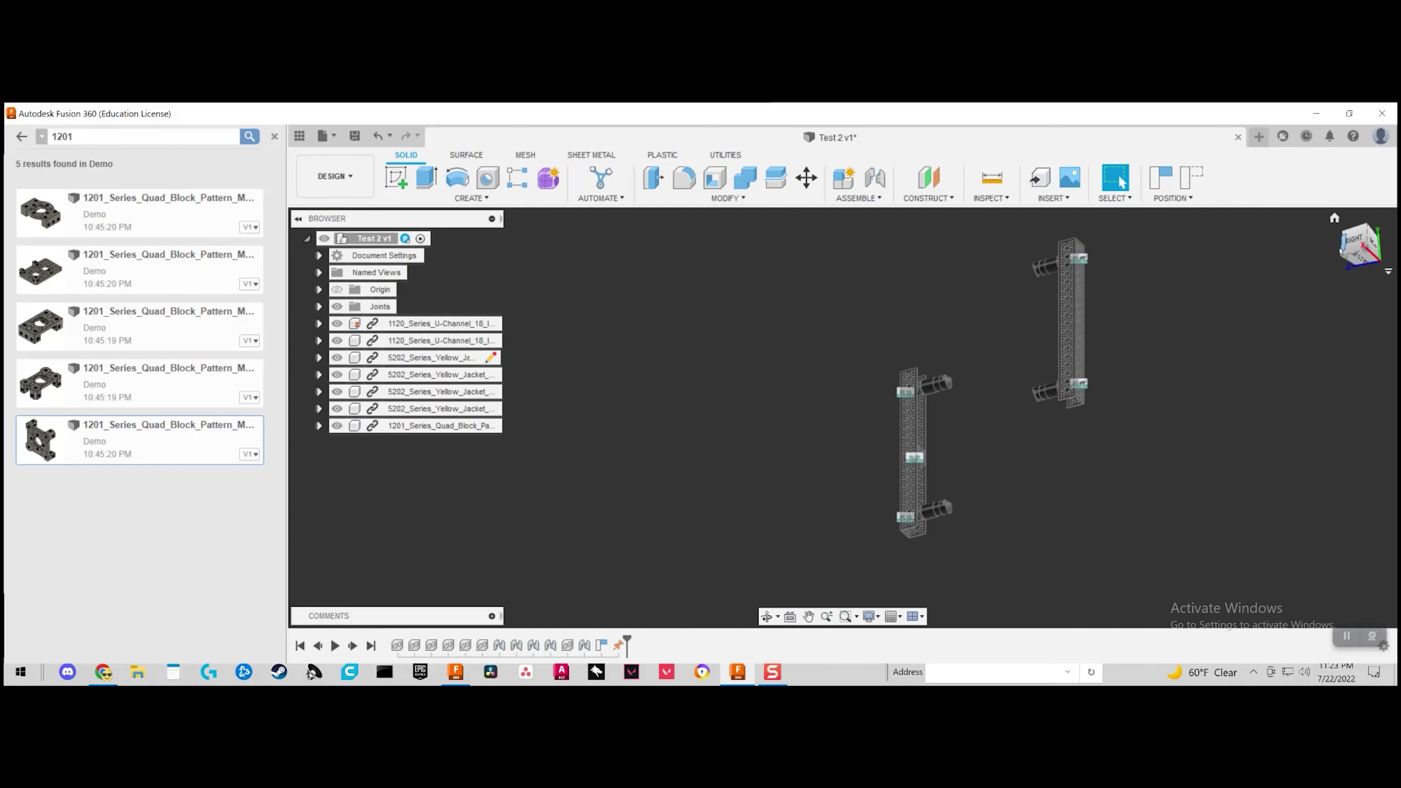
pyautogui.click(1362, 261)
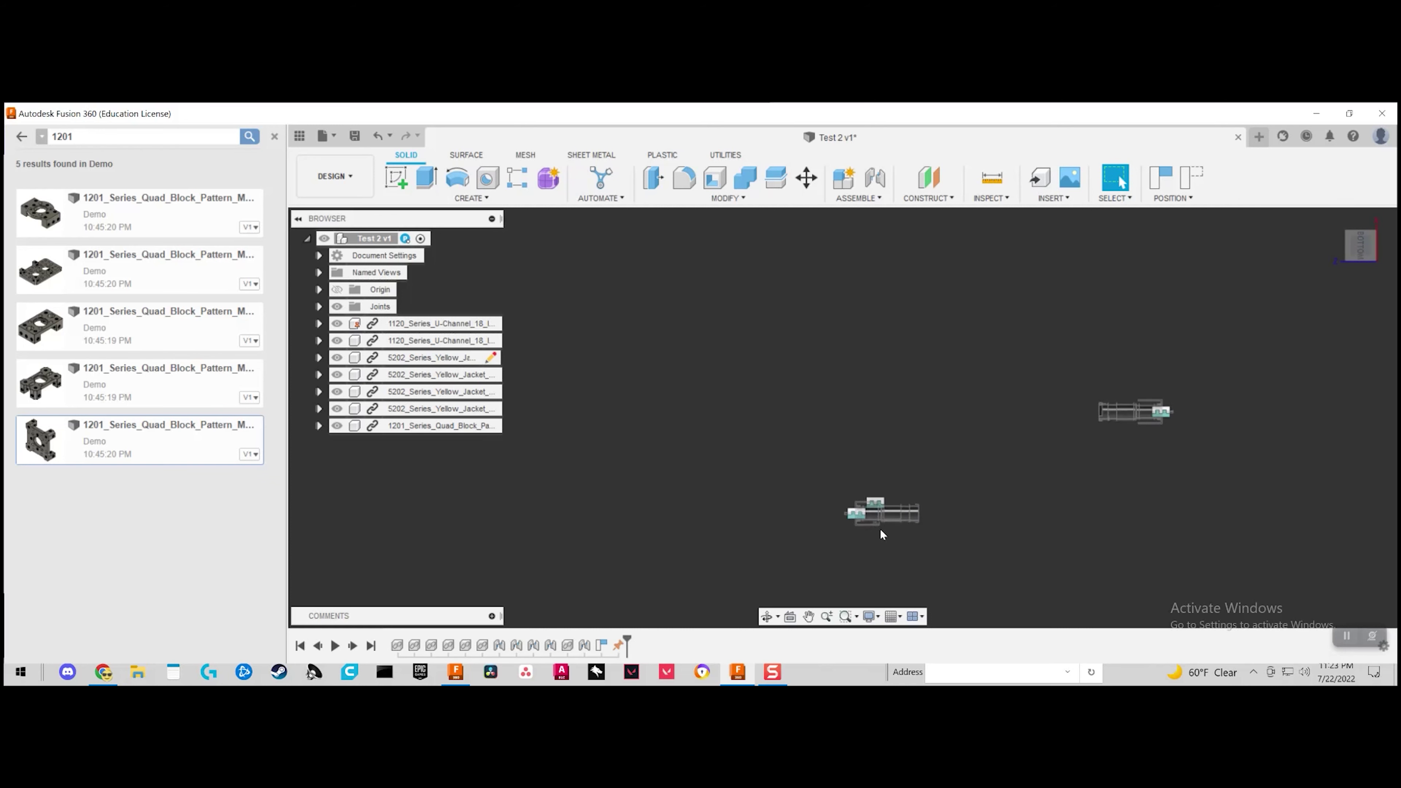
pyautogui.click(1346, 236)
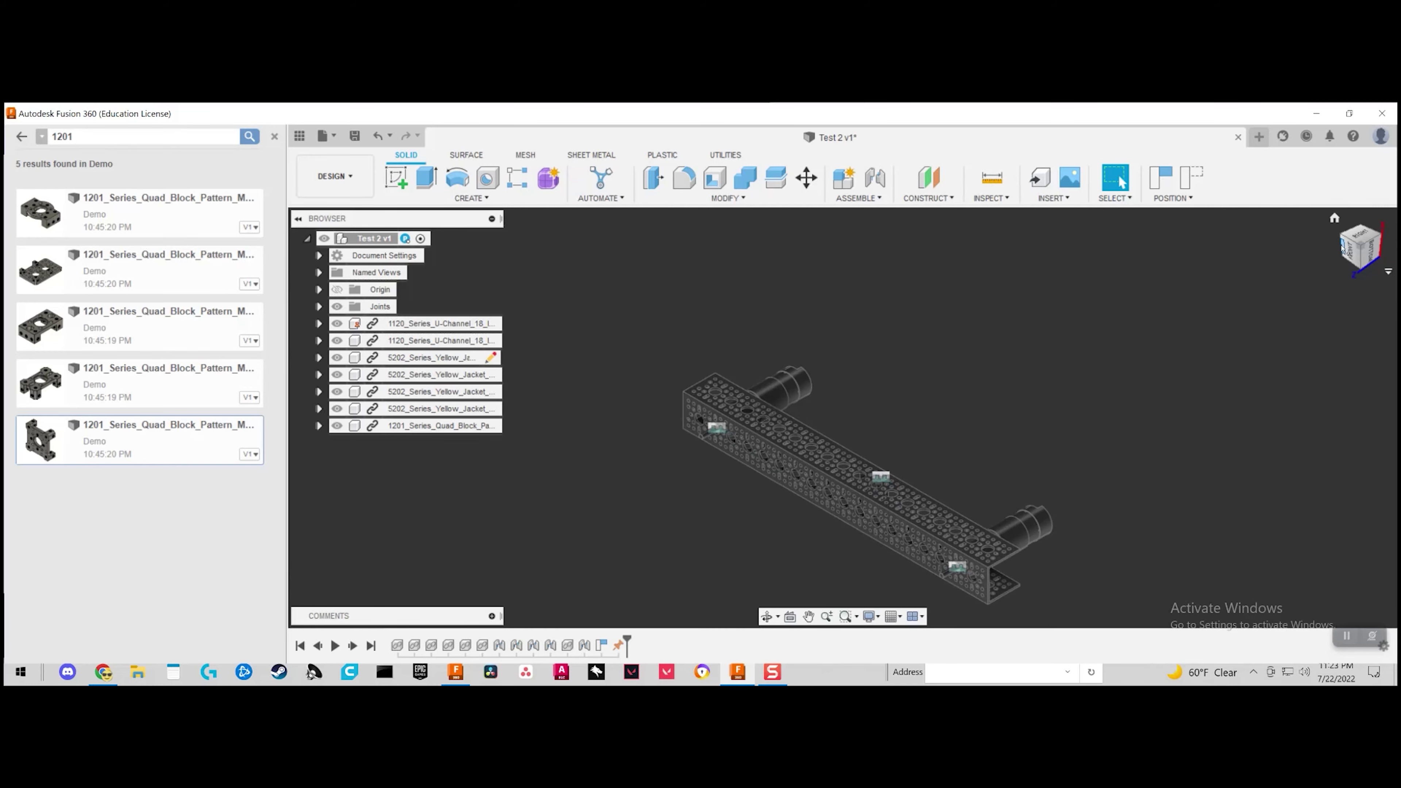
pyautogui.moveTo(843, 418)
pyautogui.keyDown('shift'); pyautogui.mouseDown(button='middle')
pyautogui.moveTo(910, 420)
pyautogui.moveTo(1057, 345)
pyautogui.mouseUp(button='middle'); pyautogui.keyUp('shift')
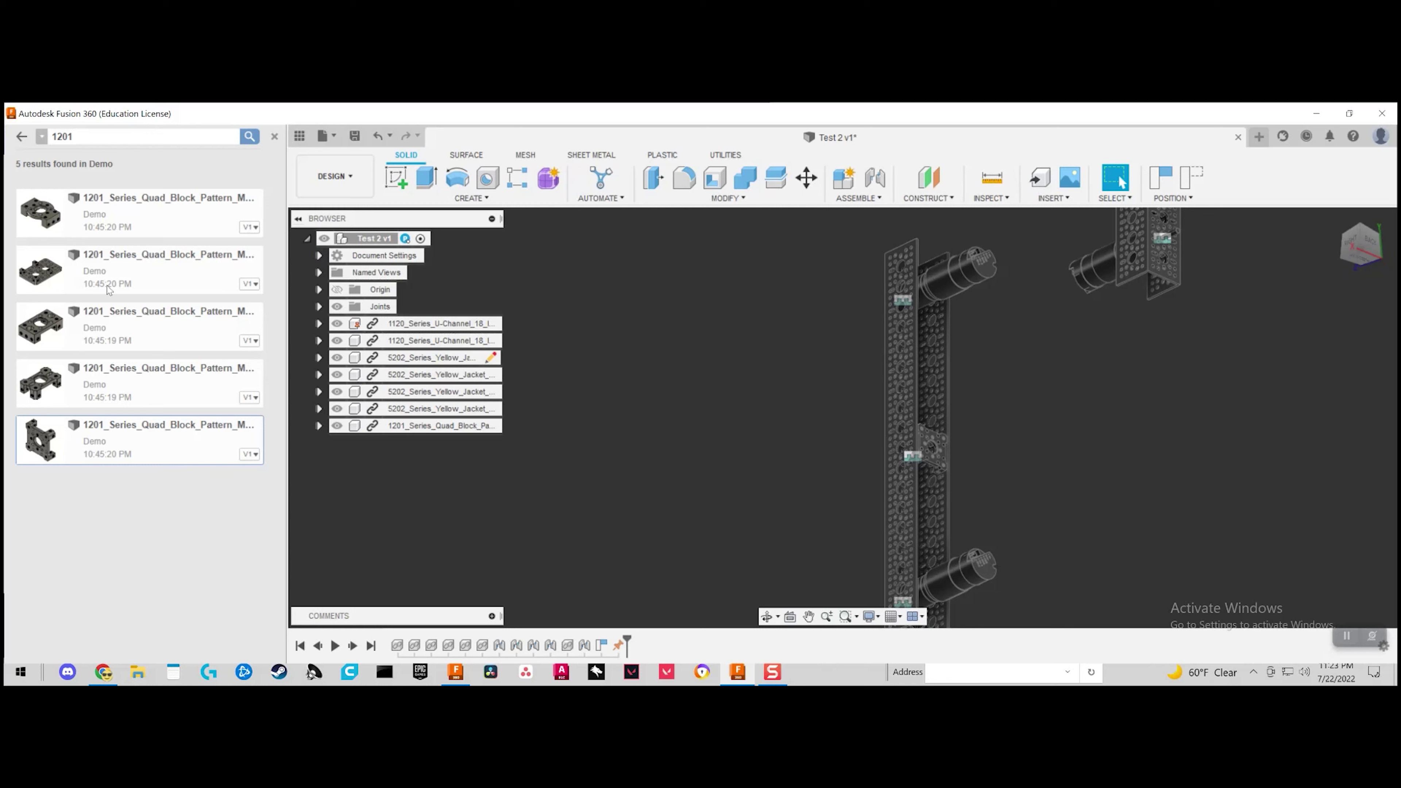
# Insert a 1201 quad block mount from the search results and accept its placement
pyautogui.rightClick(138, 439)
pyautogui.click(174, 455)
pyautogui.scroll(3, 796, 545)
pyautogui.moveTo(796, 546); pyautogui.dragTo(875, 529)
pyautogui.click(1308, 548)
pyautogui.scroll(6, 876, 526)
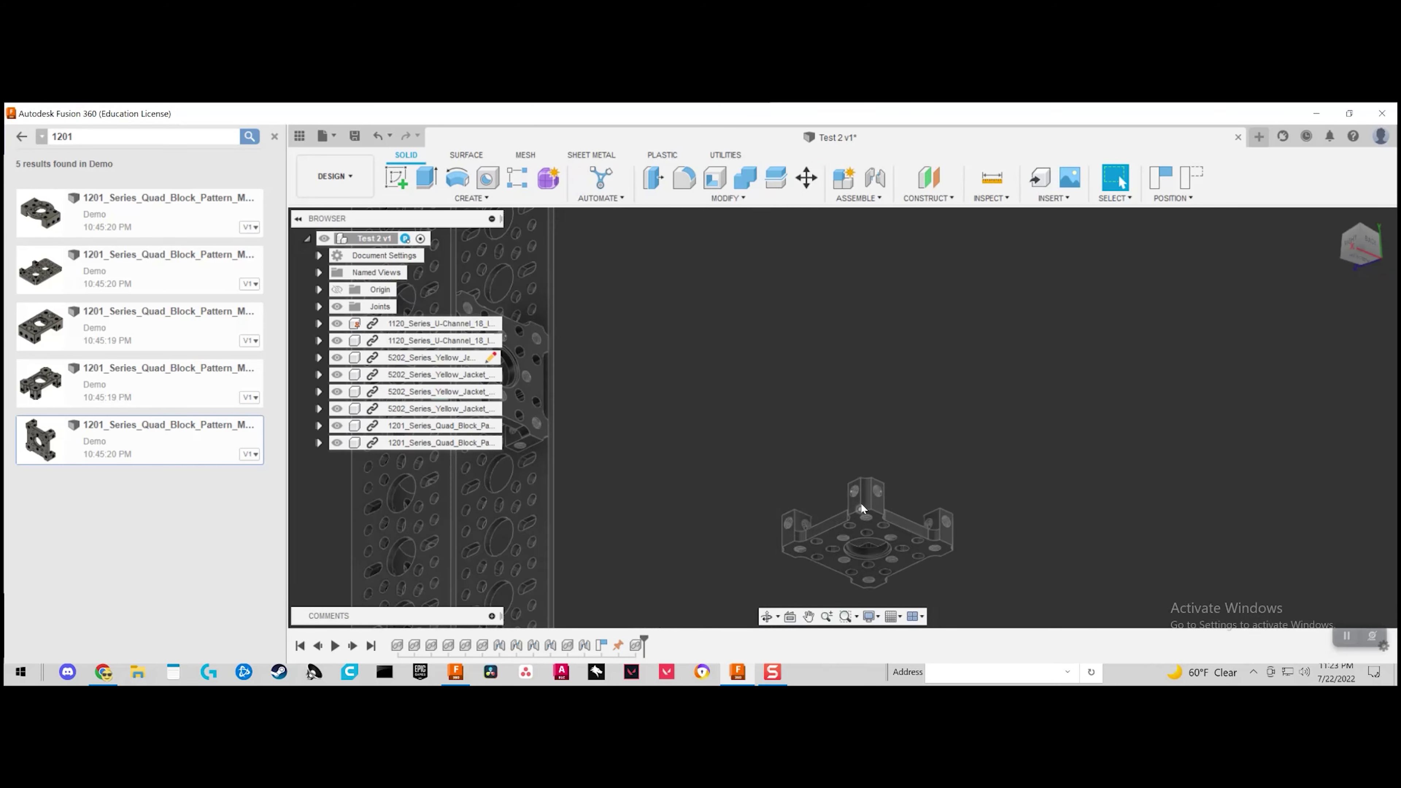
# Joint the quad block's hole edge to the other U-channel's hole, rotated 90 degrees
pyautogui.click(849, 491)
pyautogui.scroll(-5, 852, 495)
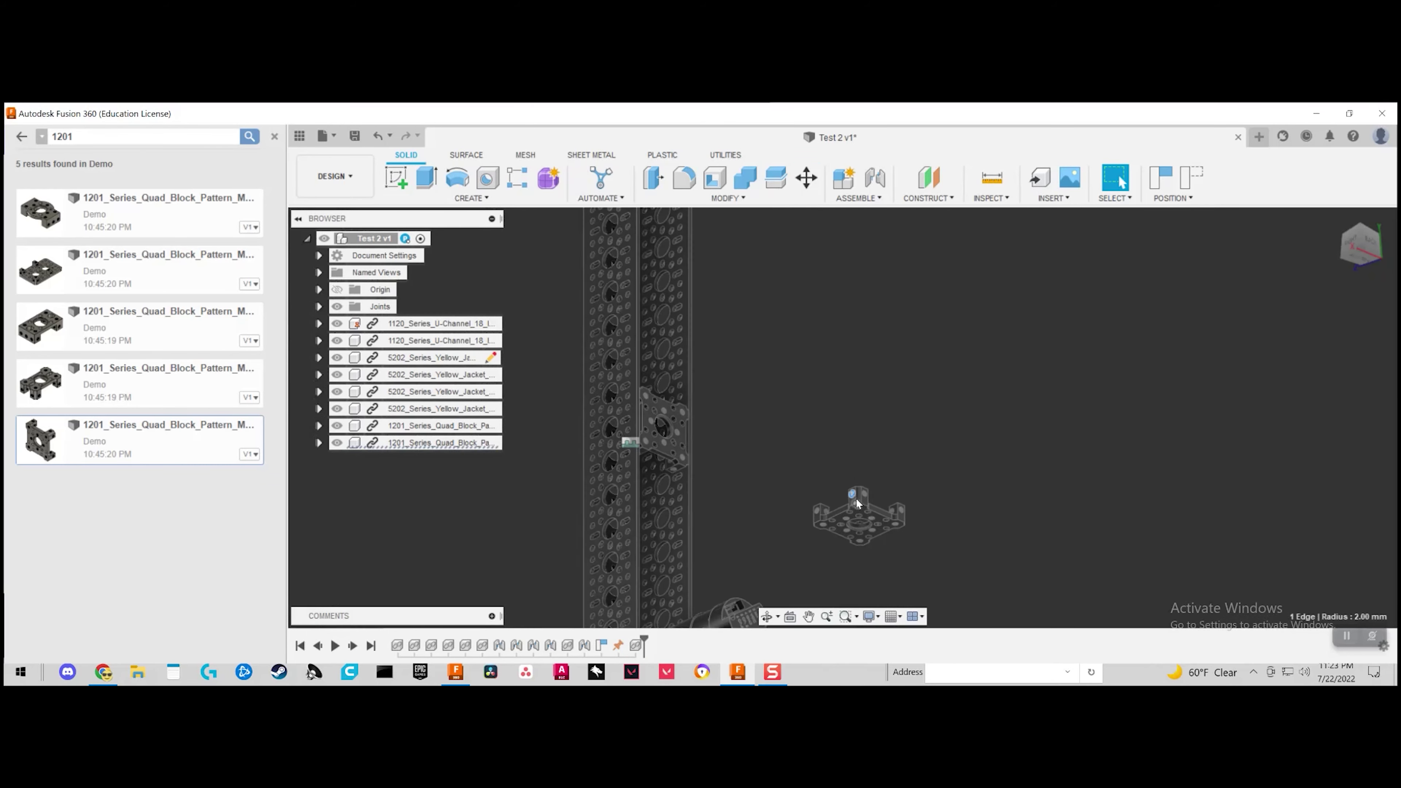
pyautogui.press('j')
pyautogui.scroll(2, 956, 470)
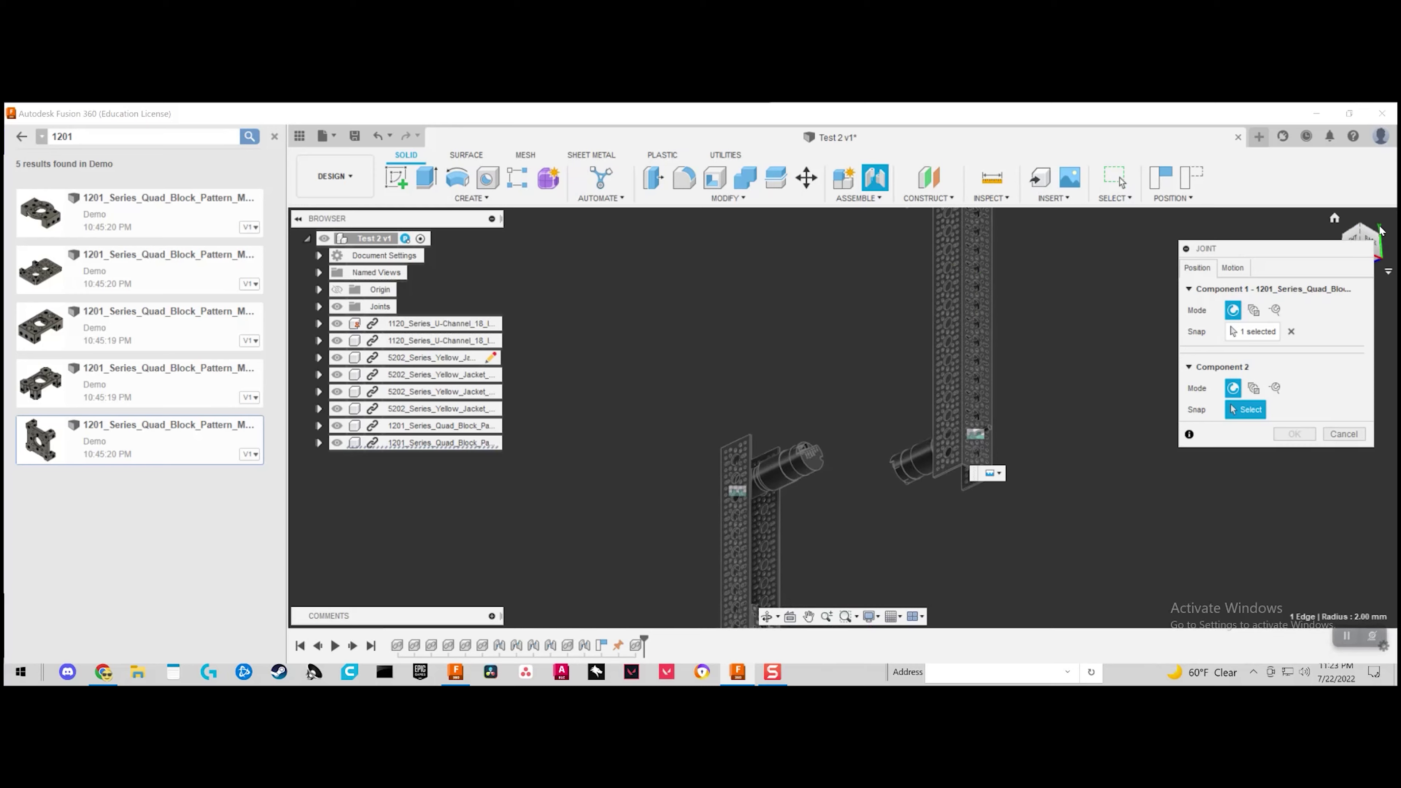
pyautogui.click(1354, 238)
pyautogui.scroll(8, 1015, 337)
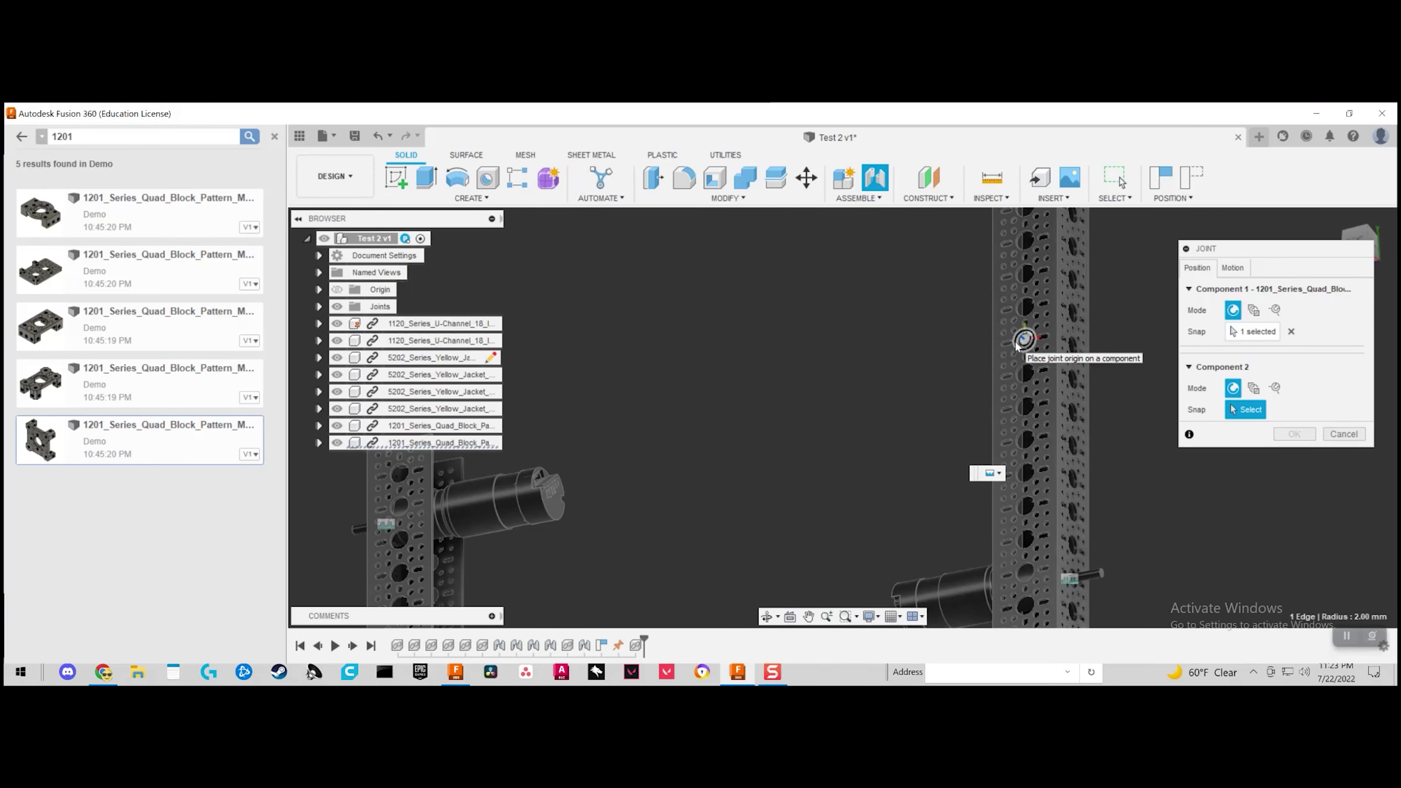
pyautogui.click(1001, 381)
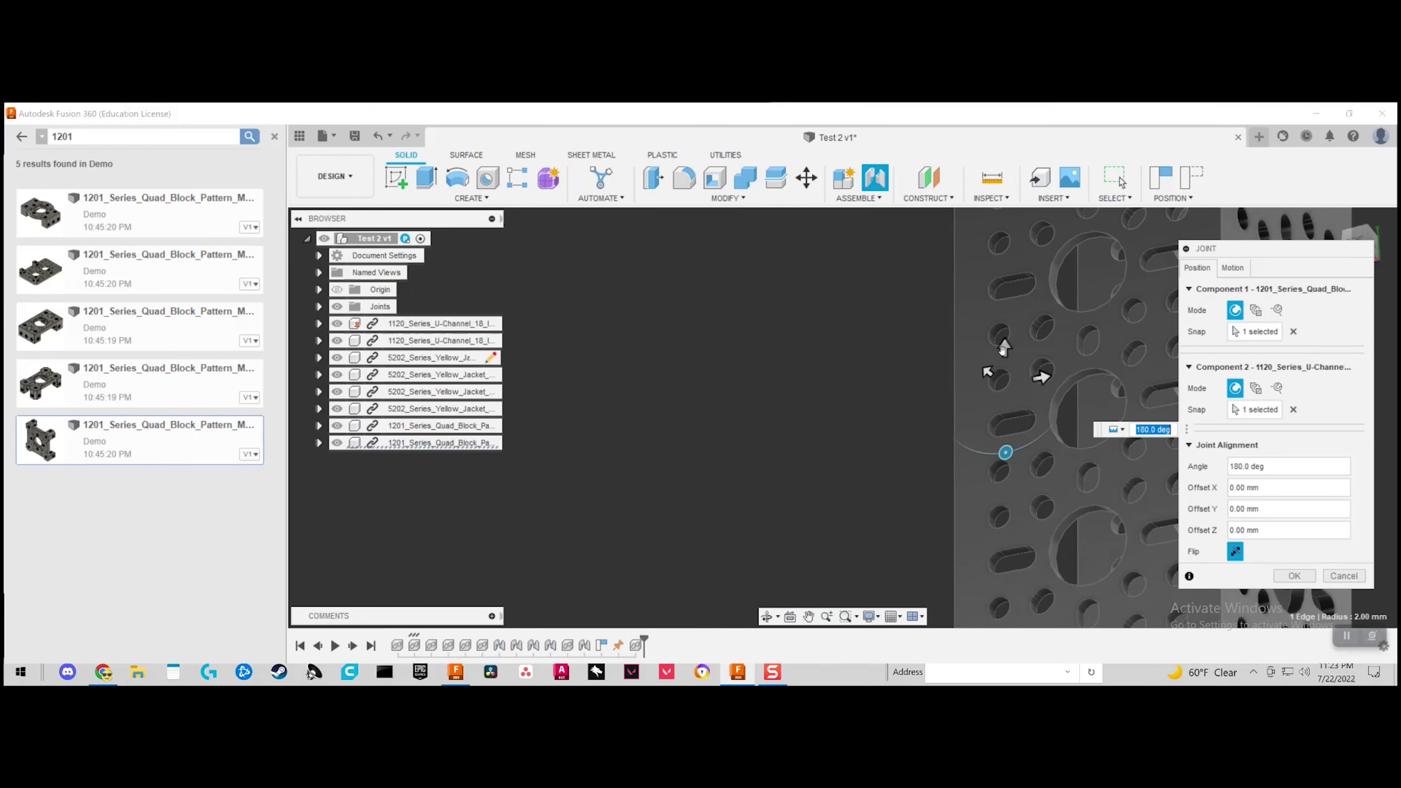
pyautogui.moveTo(1003, 429); pyautogui.dragTo(937, 375)
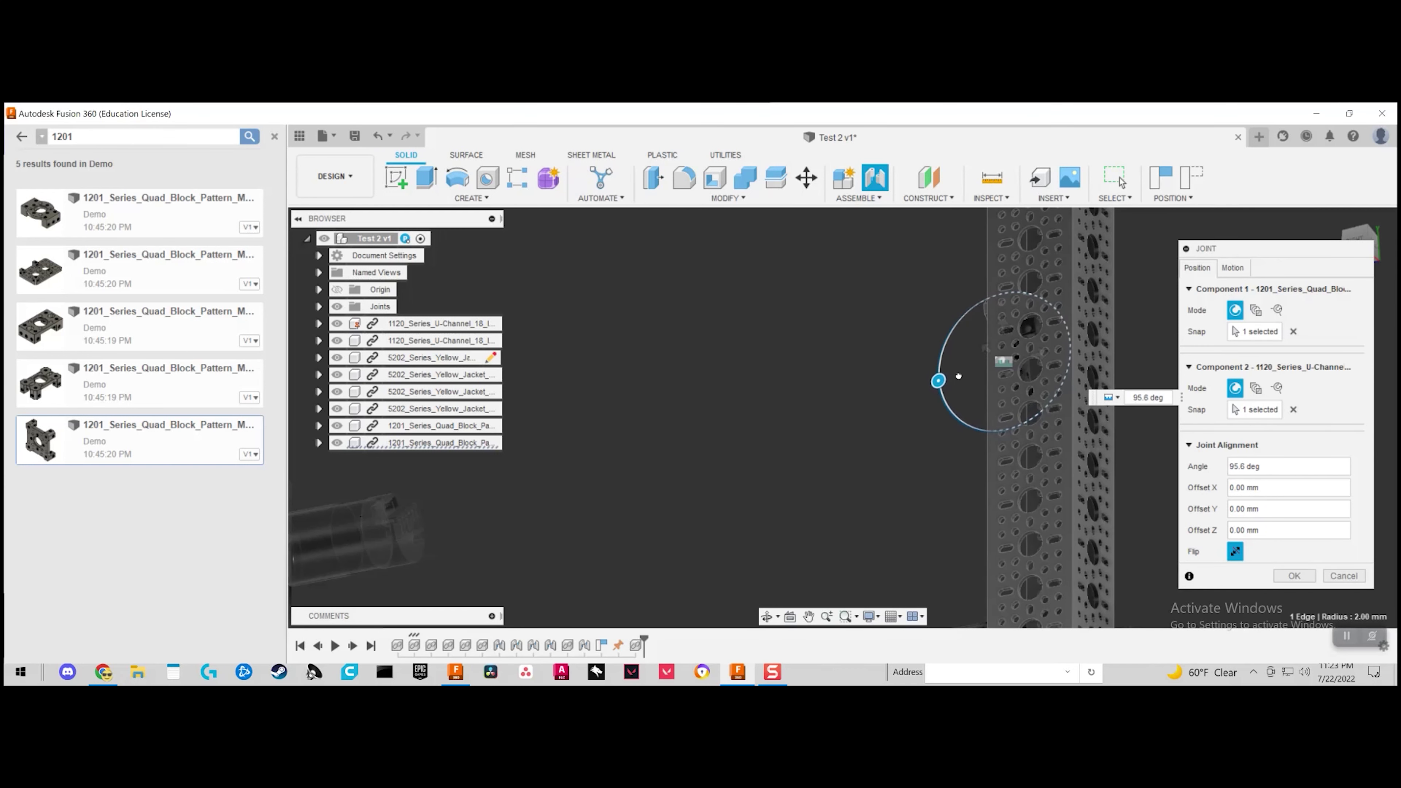
pyautogui.click(1294, 576)
pyautogui.scroll(-10, 1109, 361)
pyautogui.moveTo(1093, 413); pyautogui.dragTo(1093, 536, button='middle')
pyautogui.scroll(-3, 989, 271)
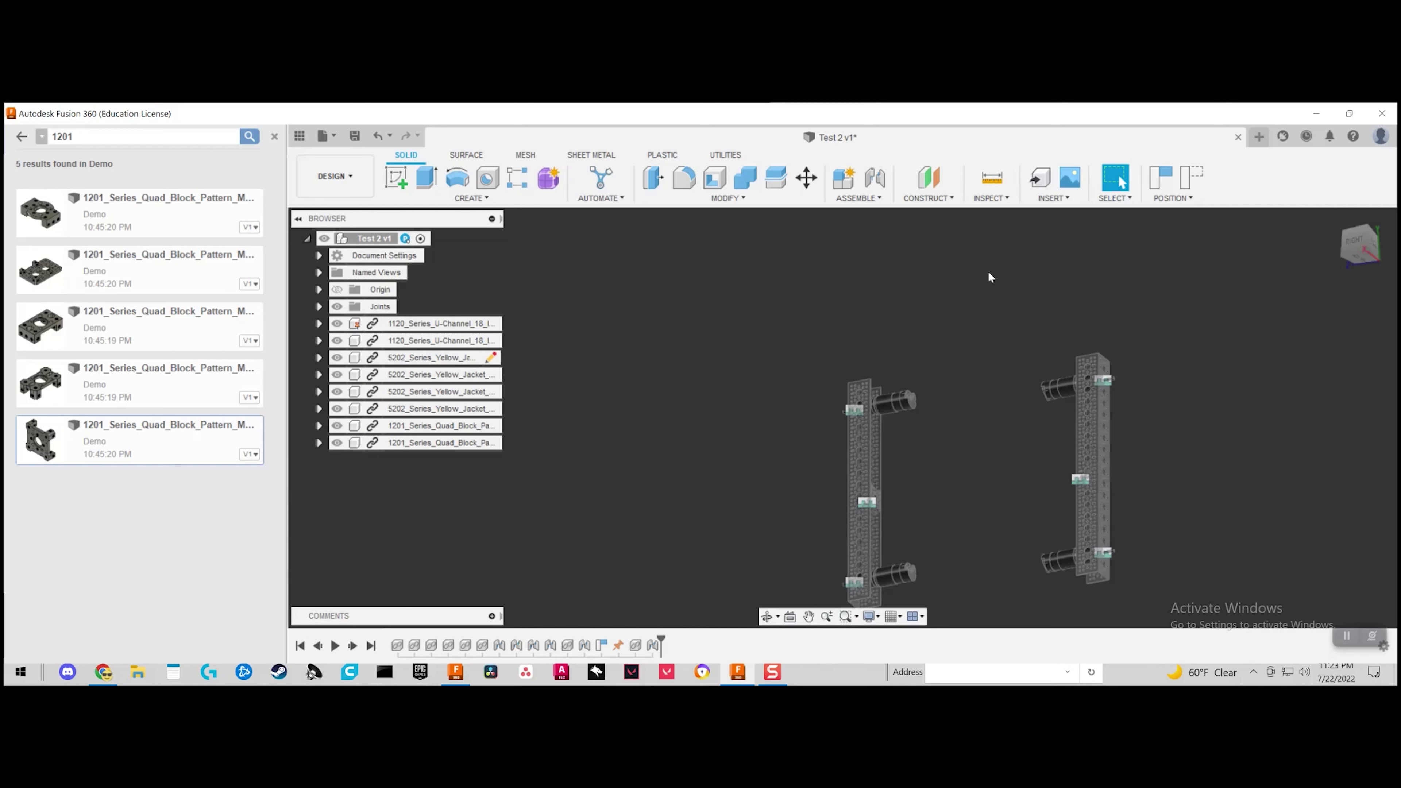
pyautogui.scroll(3, 971, 444)
# Slide the right channel assembly toward the left one and search the parts for 1120
pyautogui.moveTo(1149, 430); pyautogui.dragTo(1042, 429)
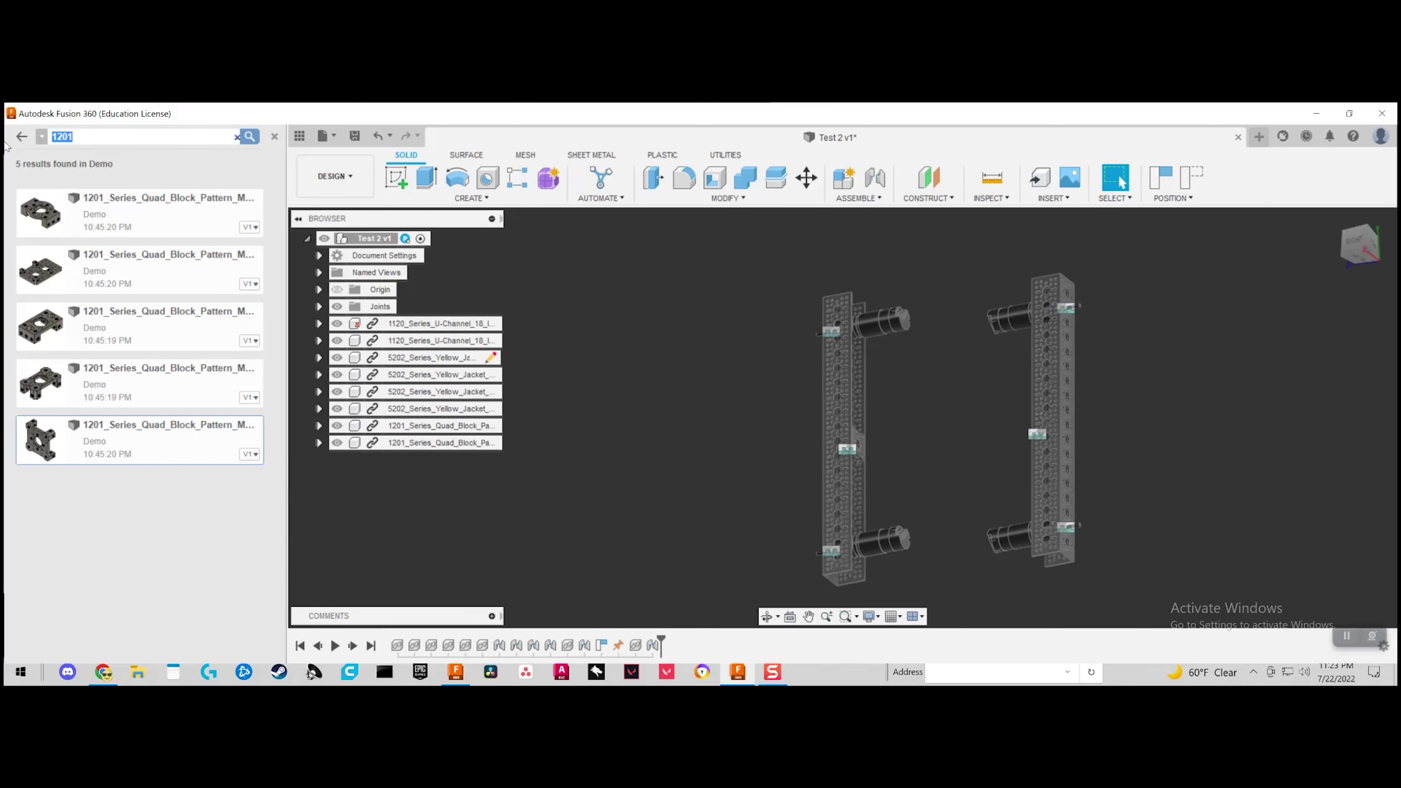
pyautogui.write('1120')
pyautogui.press('Return')
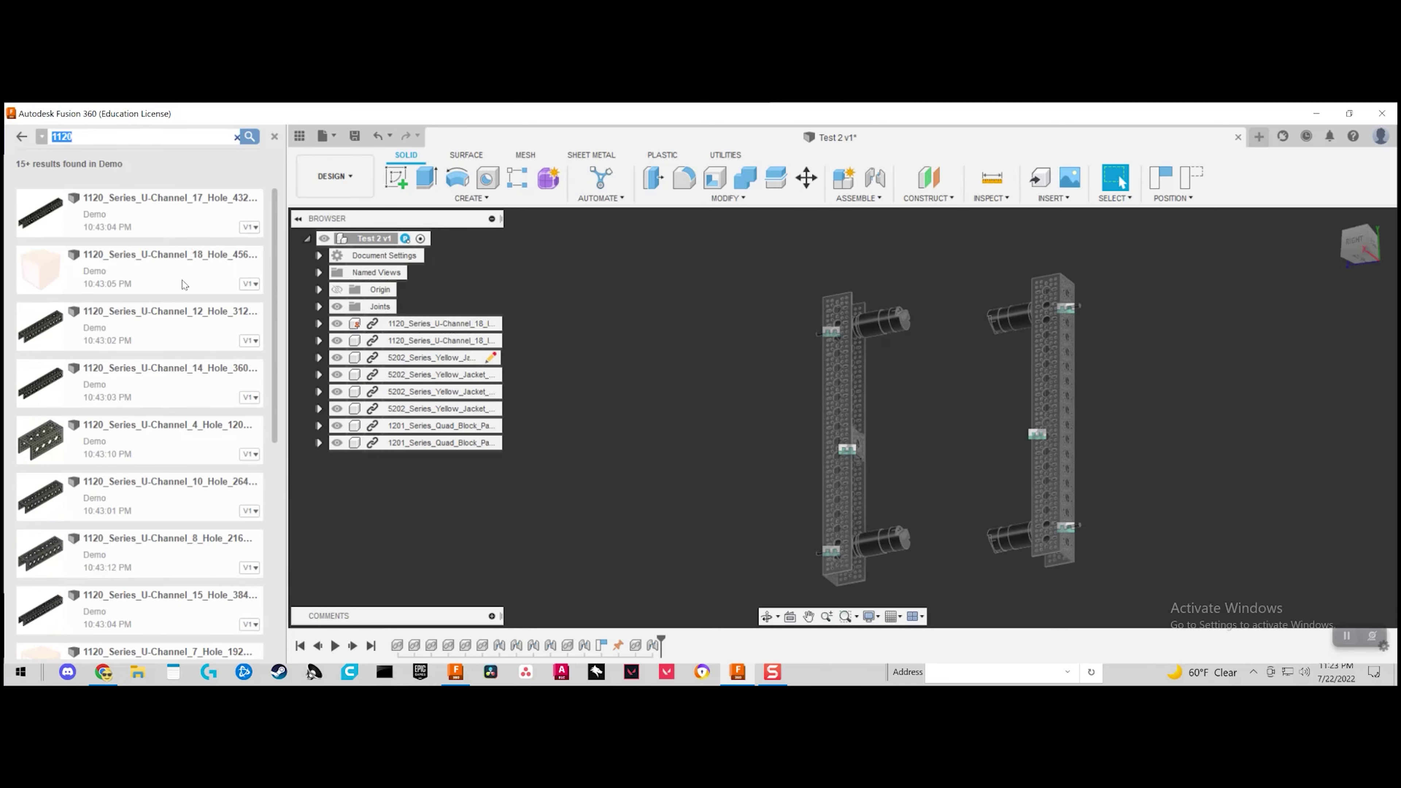
pyautogui.scroll(3, 178, 354)
# Insert the 8-hole, 216 mm 1120 U-channel, then glance at the goBILDA page and return
pyautogui.rightClick(168, 403)
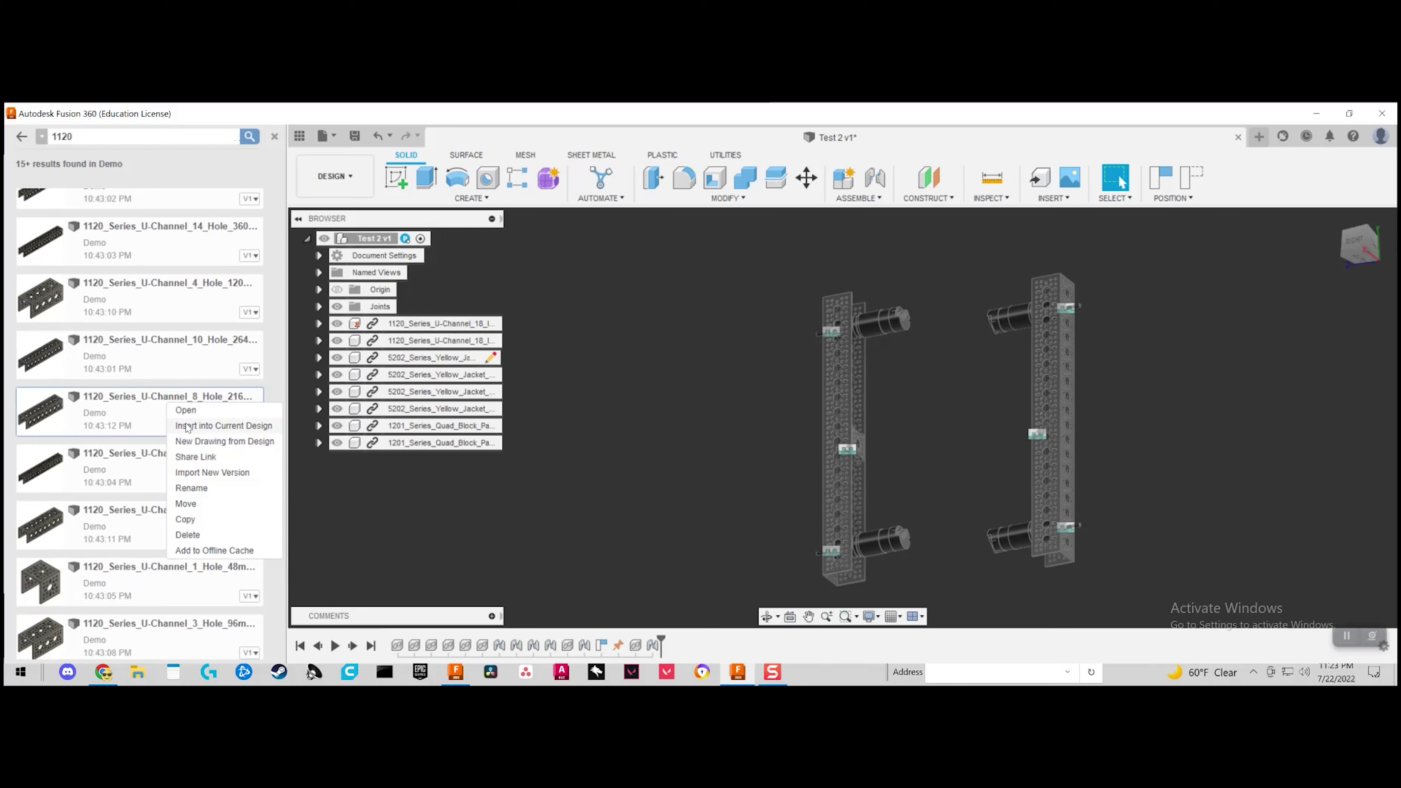
pyautogui.click(188, 426)
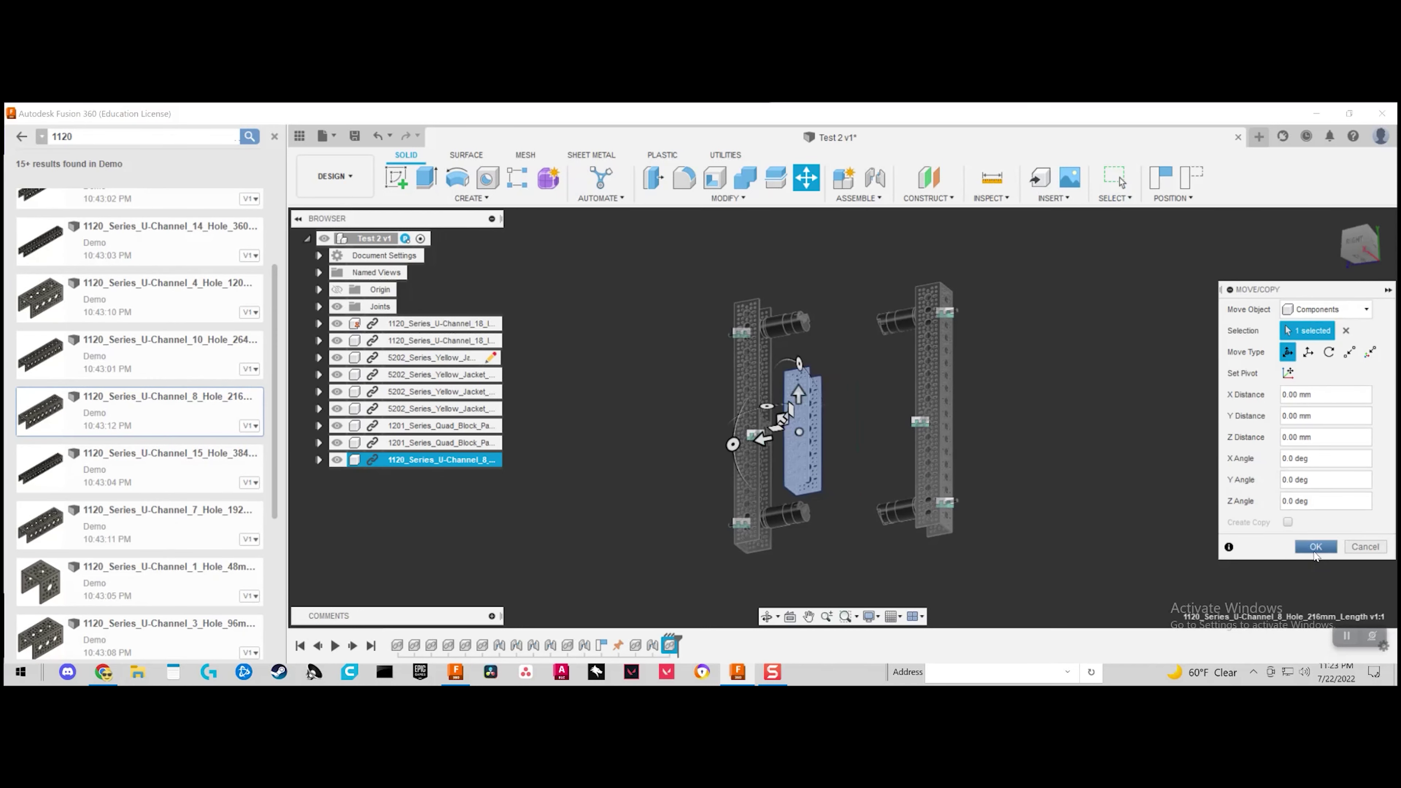
pyautogui.click(1315, 548)
pyautogui.scroll(3, 822, 469)
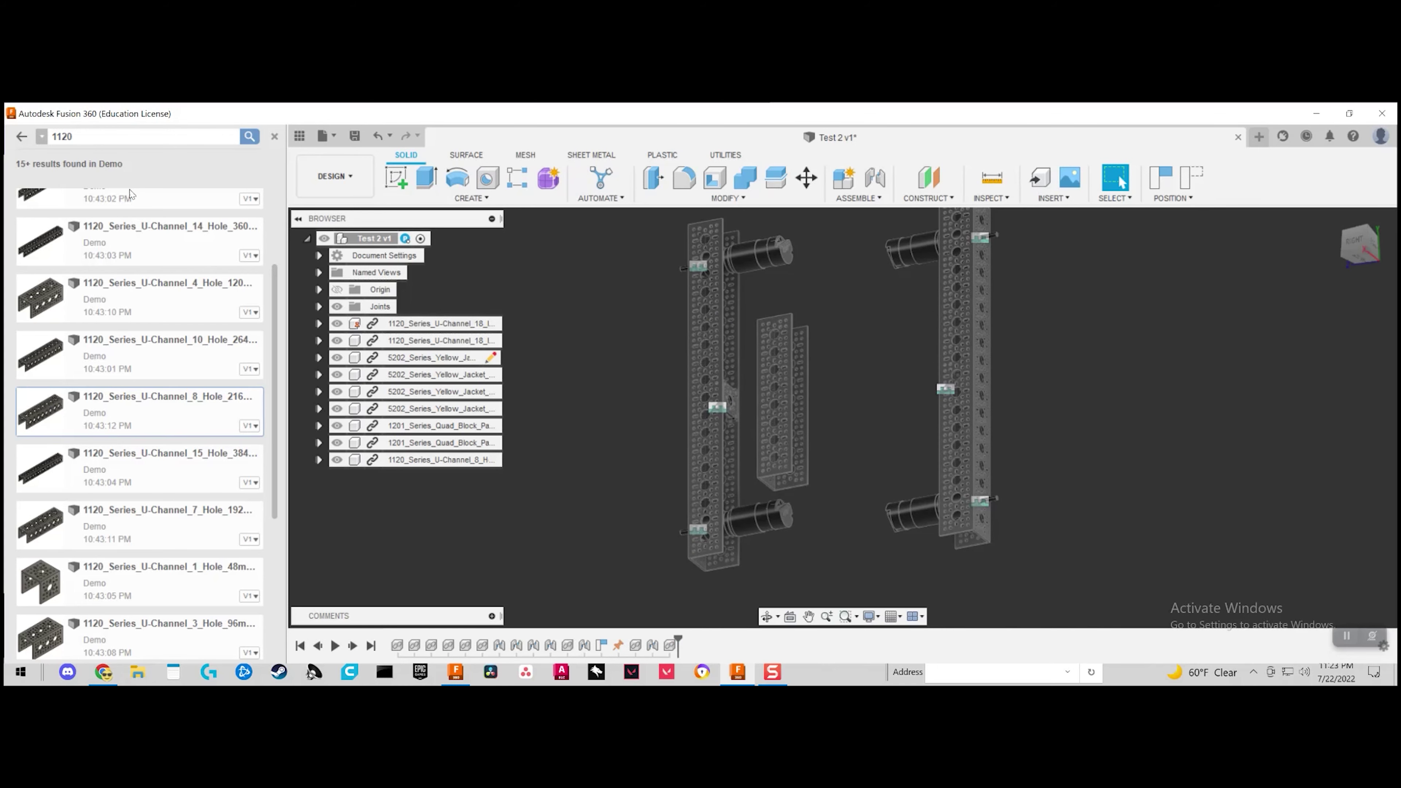
pyautogui.hotkey('alt', 'Tab')
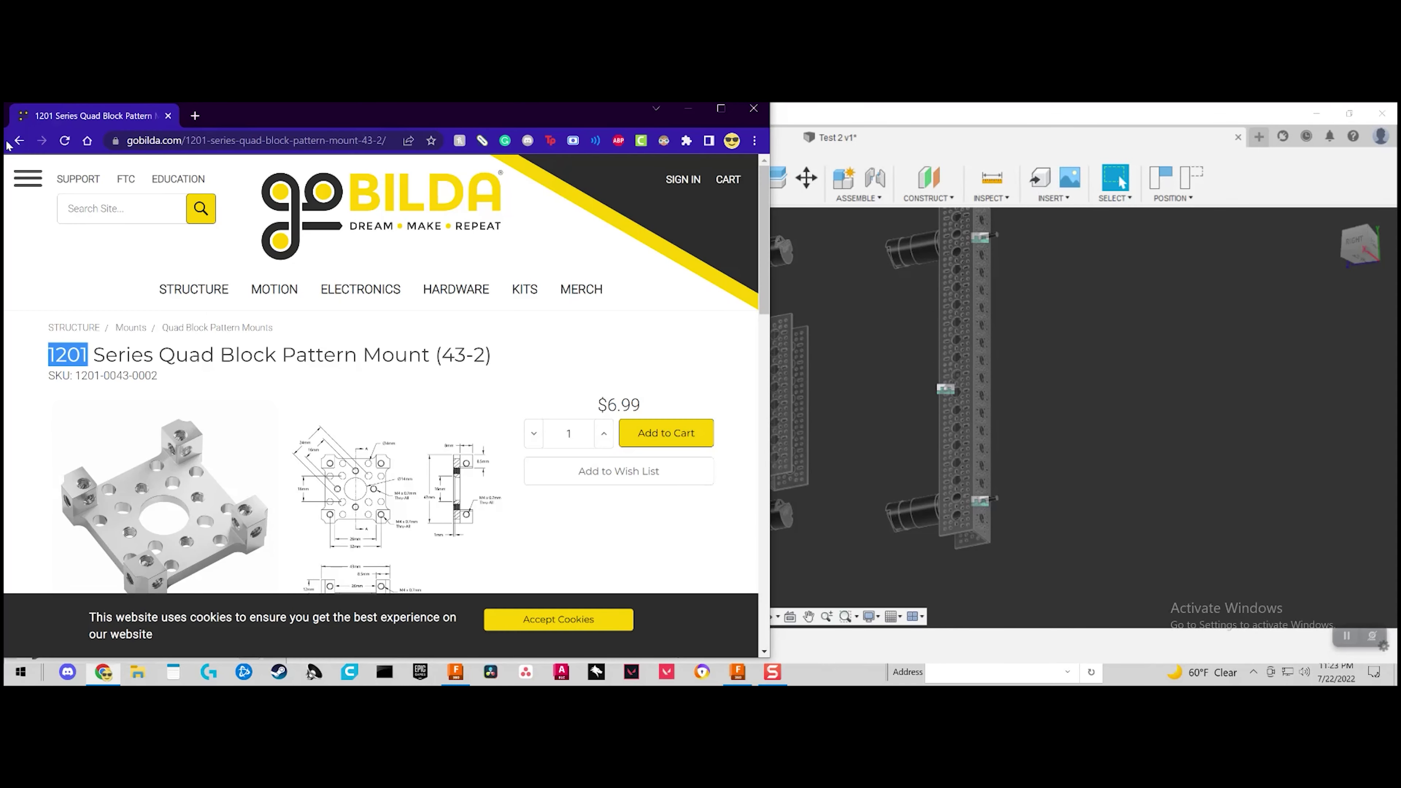
pyautogui.hotkey('alt', 'Tab')
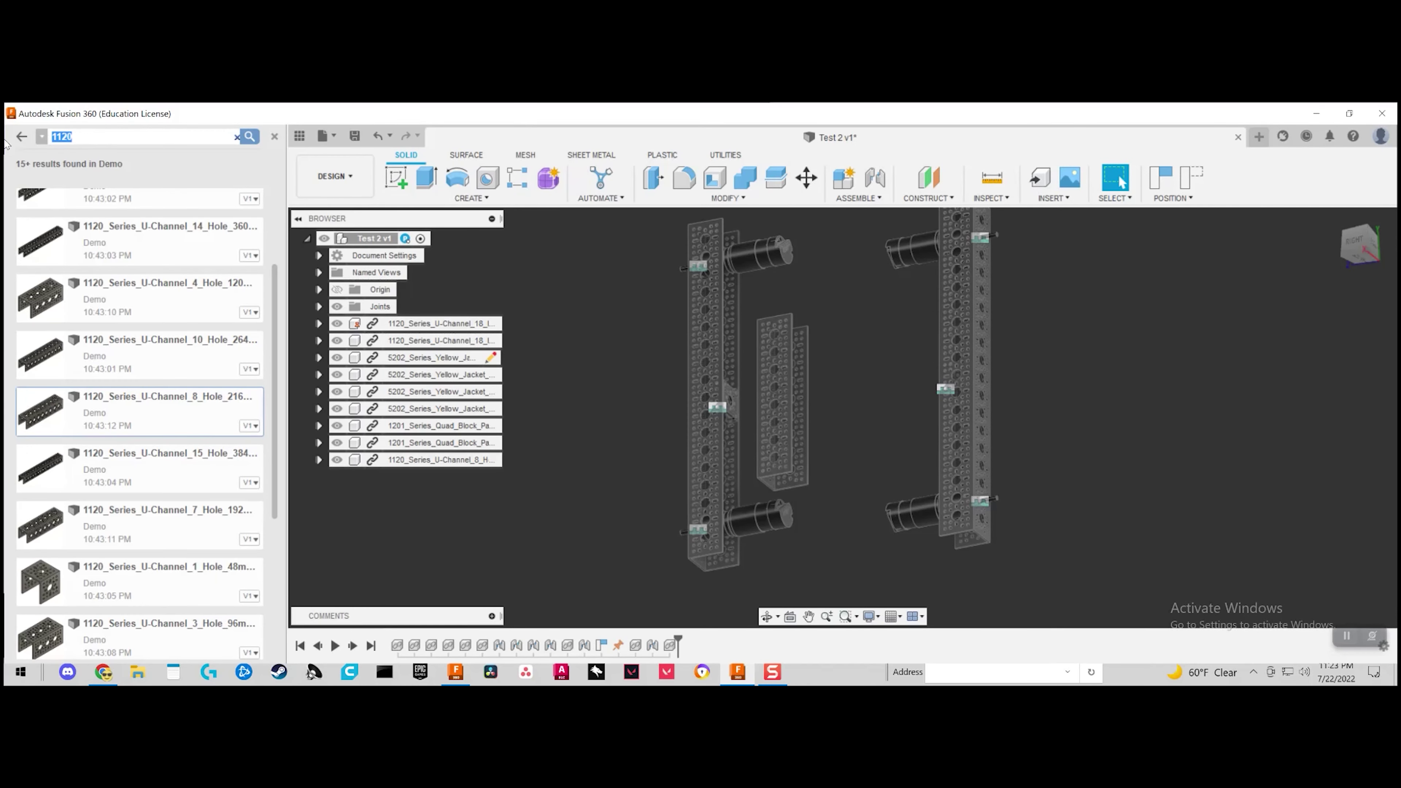
# Search for 1201 and insert another quad block mount into the design
pyautogui.press('Return')
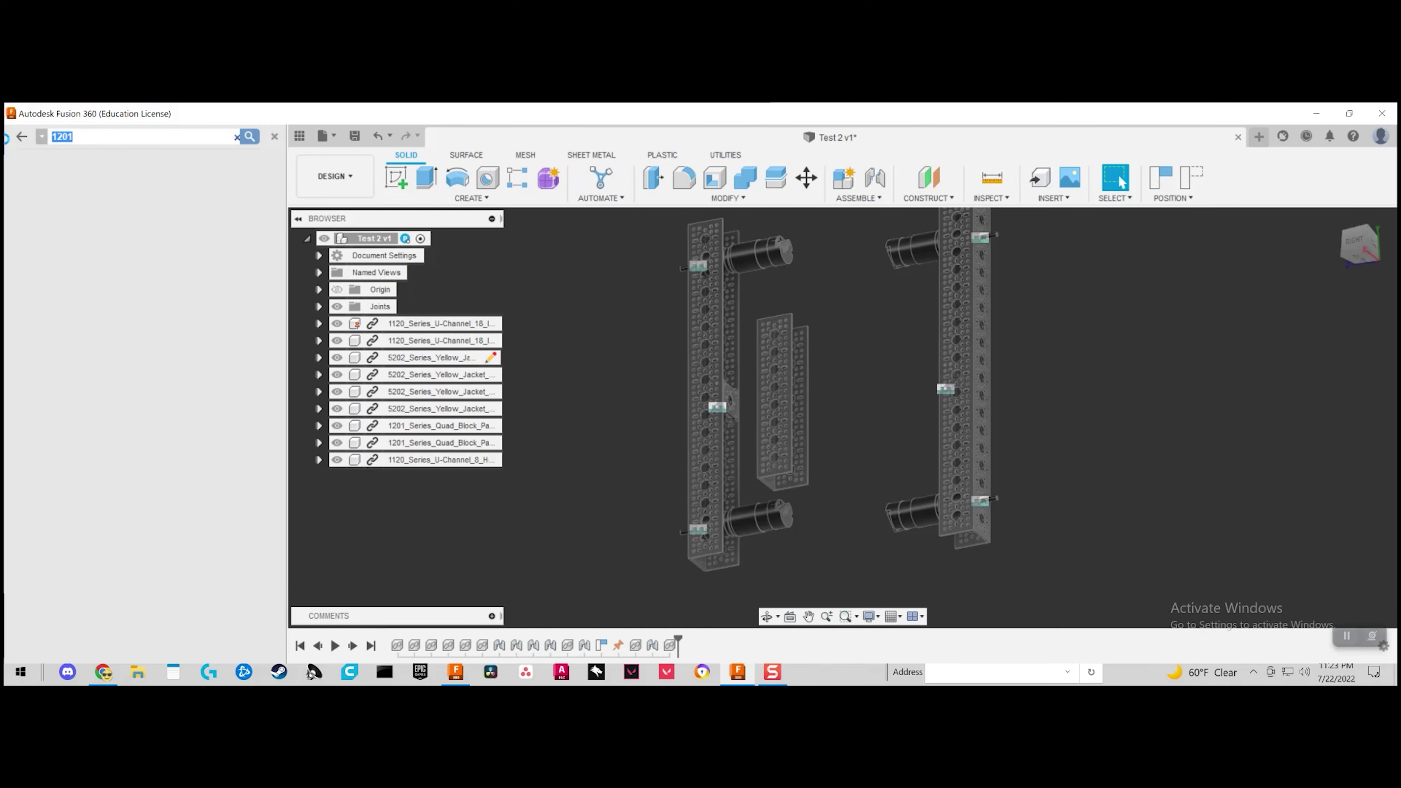
pyautogui.rightClick(116, 451)
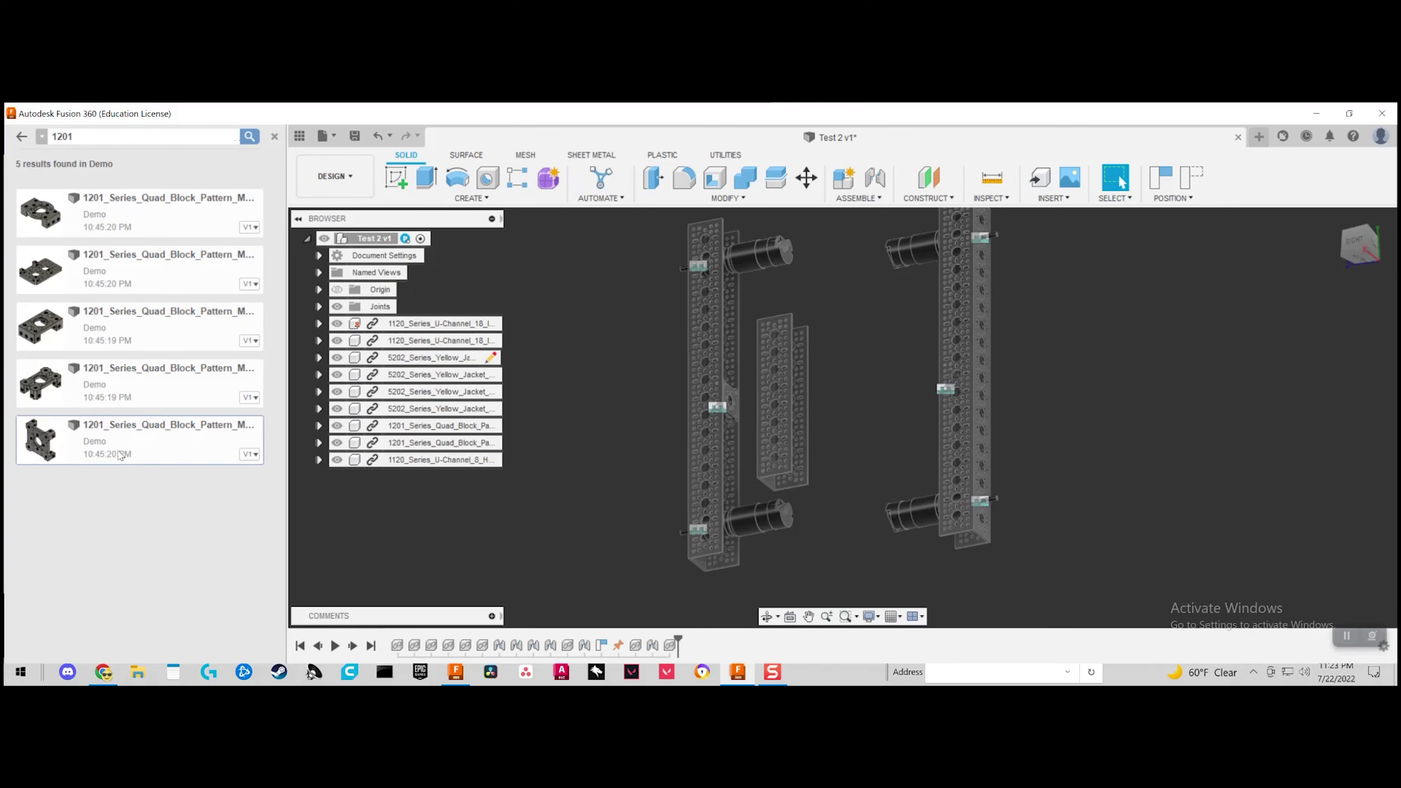
pyautogui.click(166, 473)
pyautogui.scroll(-2, 816, 452)
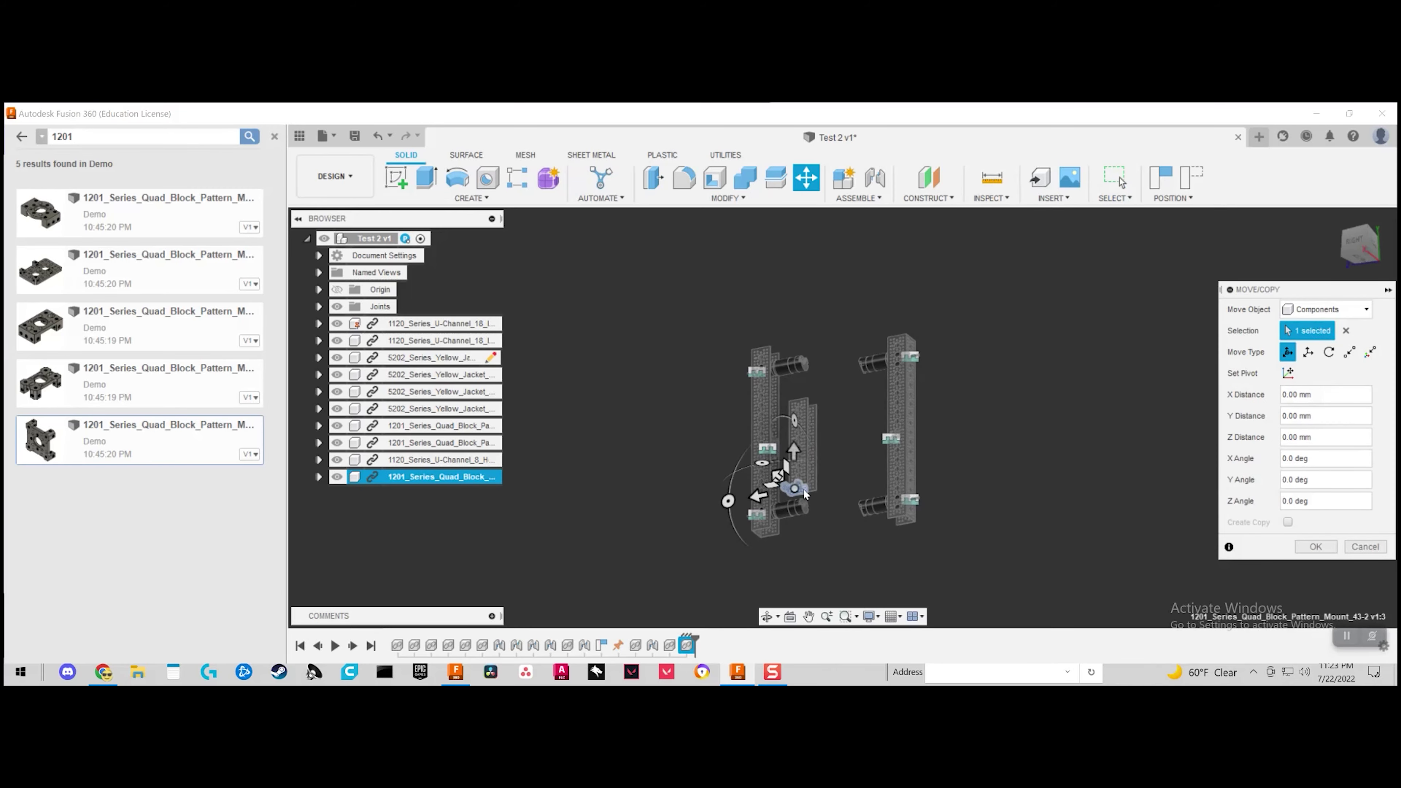
pyautogui.scroll(5, 805, 485)
pyautogui.press('Return')
pyautogui.scroll(6, 768, 494)
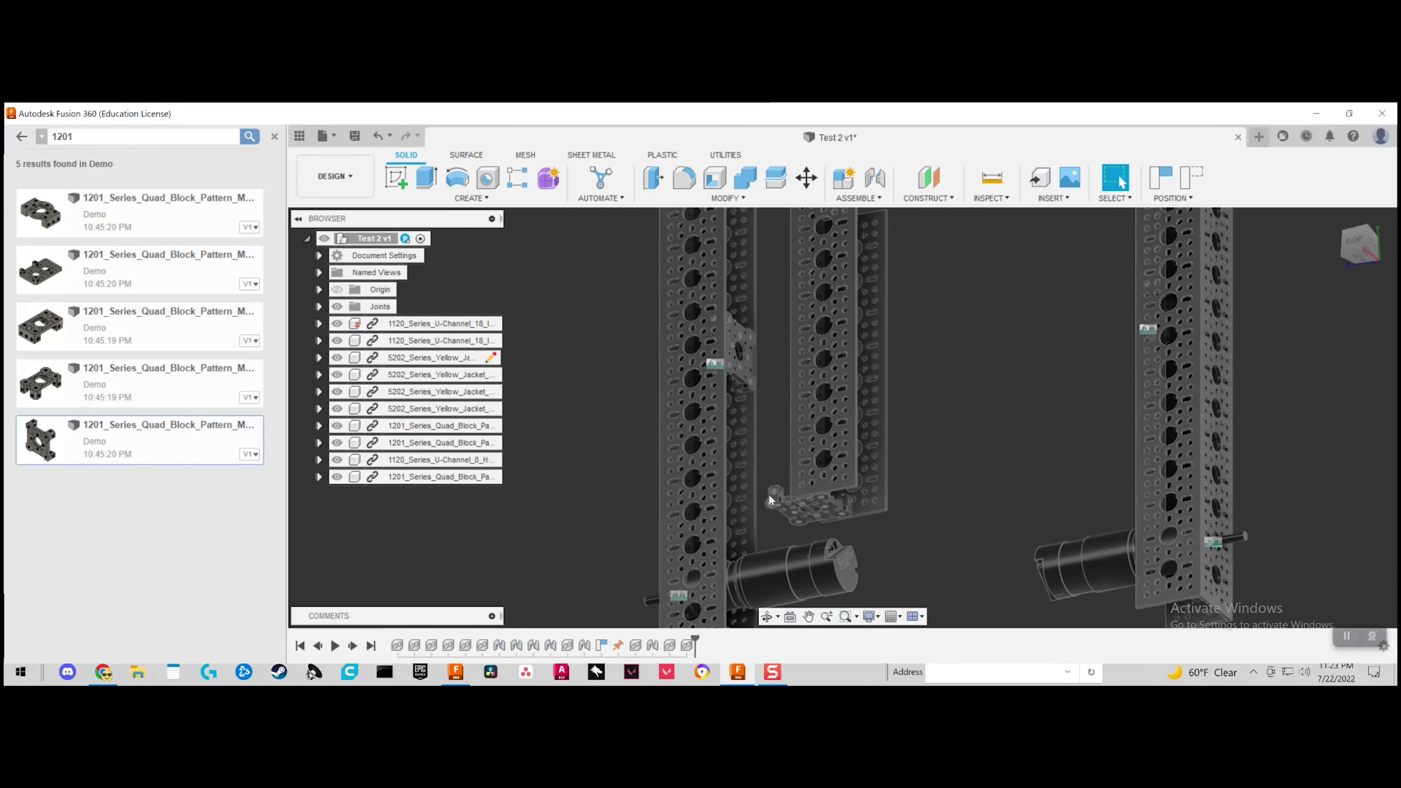
# Joint the bracket's hole to a U-channel hole
pyautogui.press('j')
pyautogui.click(783, 486)
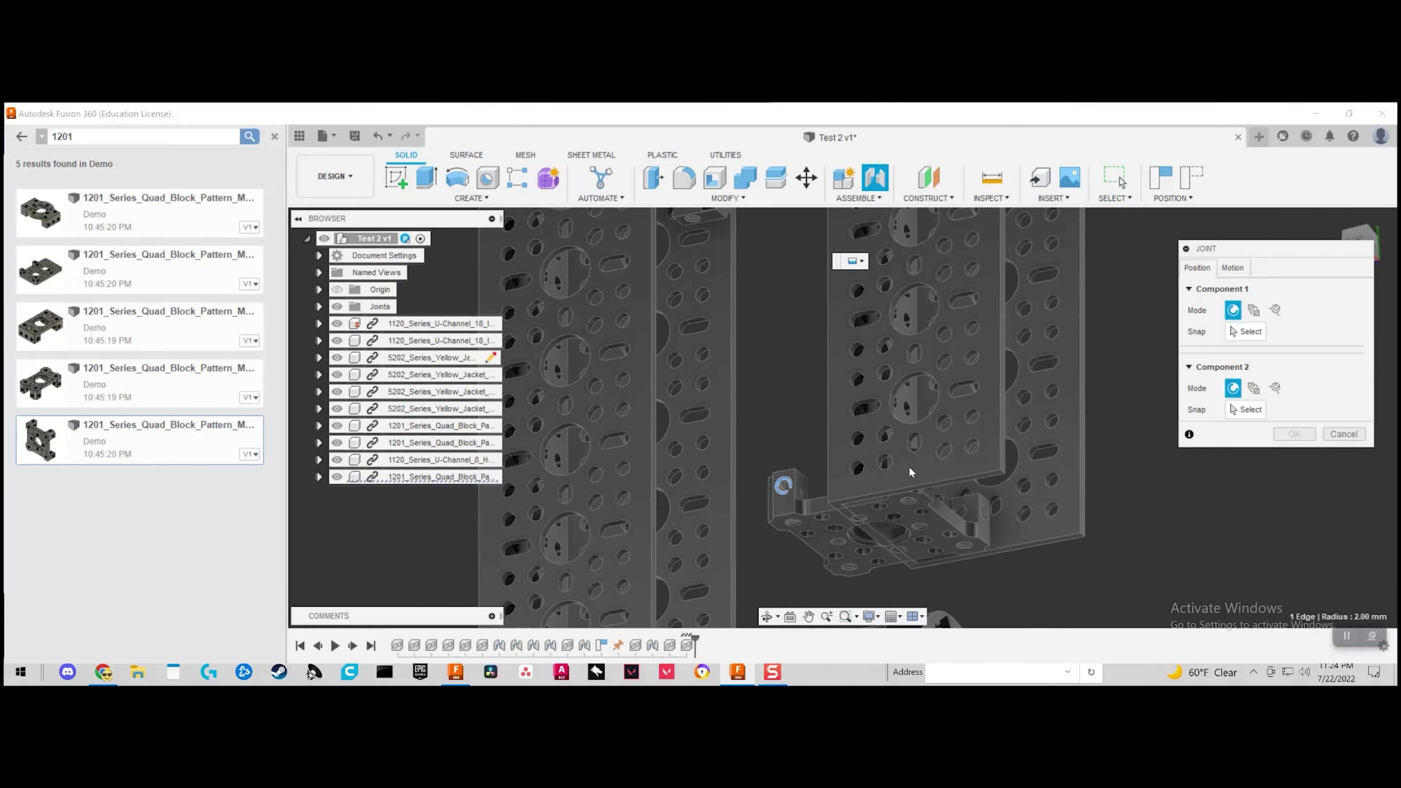
pyautogui.click(861, 469)
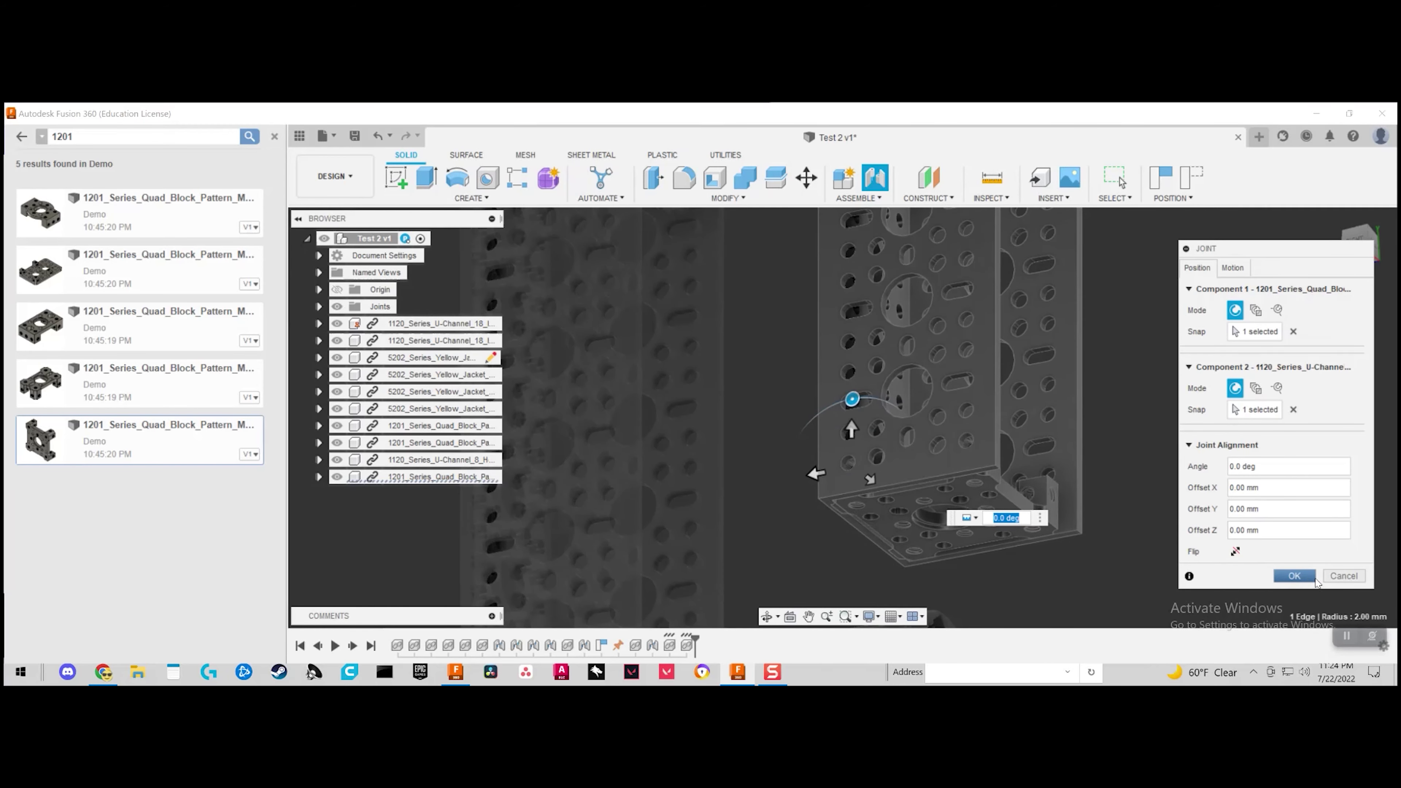
pyautogui.press('Return')
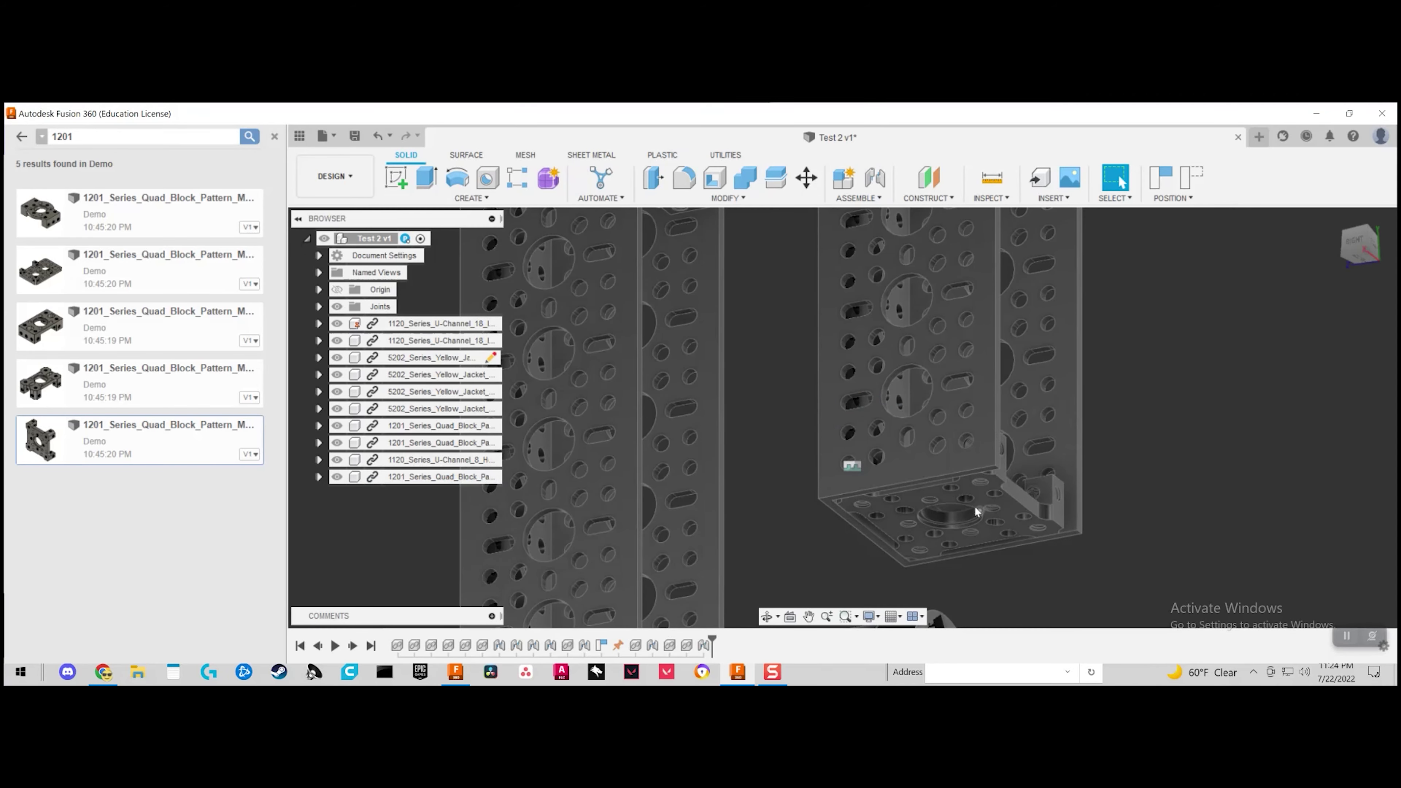
# Joint the new block to the matching hole on the other quad block, rotated 90 degrees
pyautogui.press('j')
pyautogui.click(975, 506)
pyautogui.scroll(-3, 935, 481)
pyautogui.scroll(3, 896, 412)
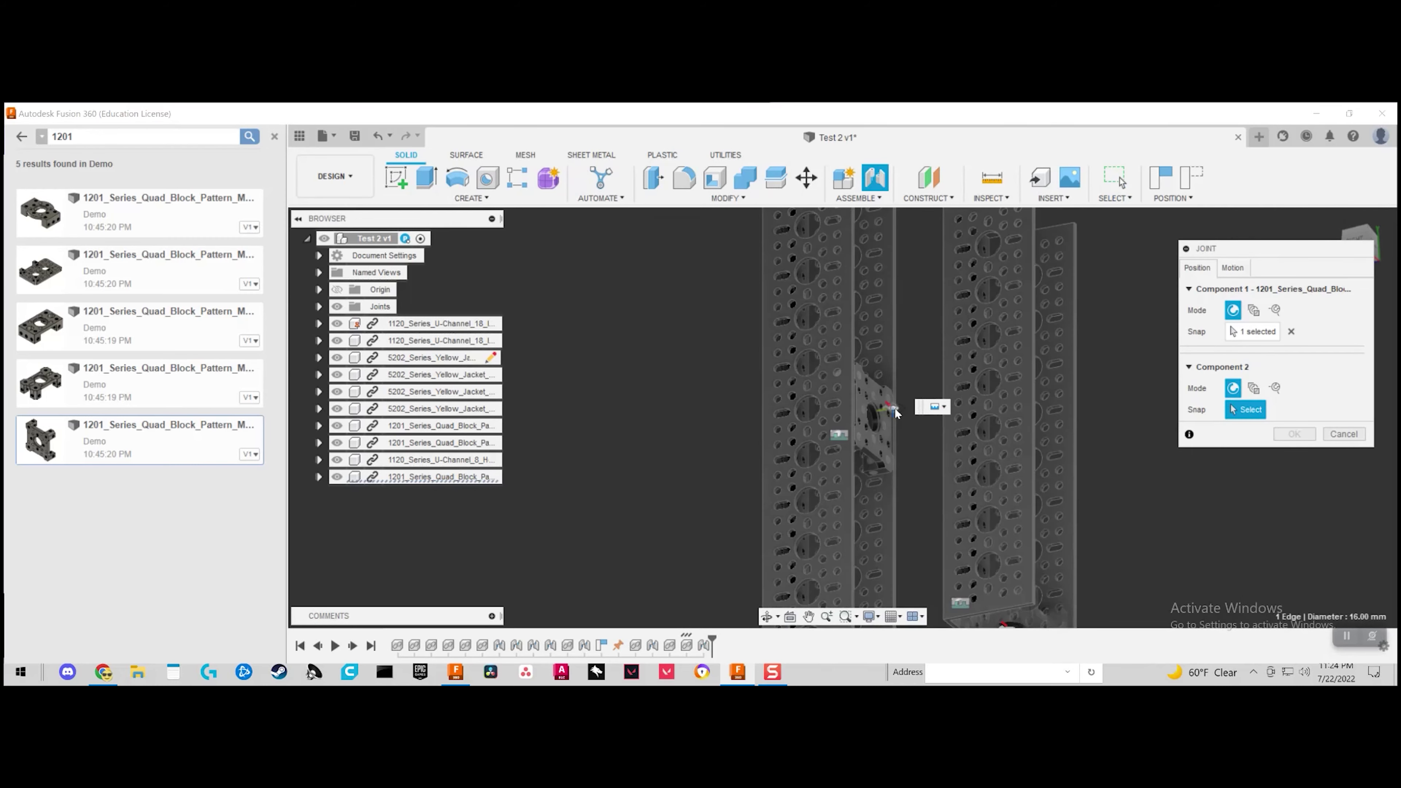
pyautogui.scroll(3, 895, 413)
pyautogui.click(839, 390)
pyautogui.scroll(-2, 847, 393)
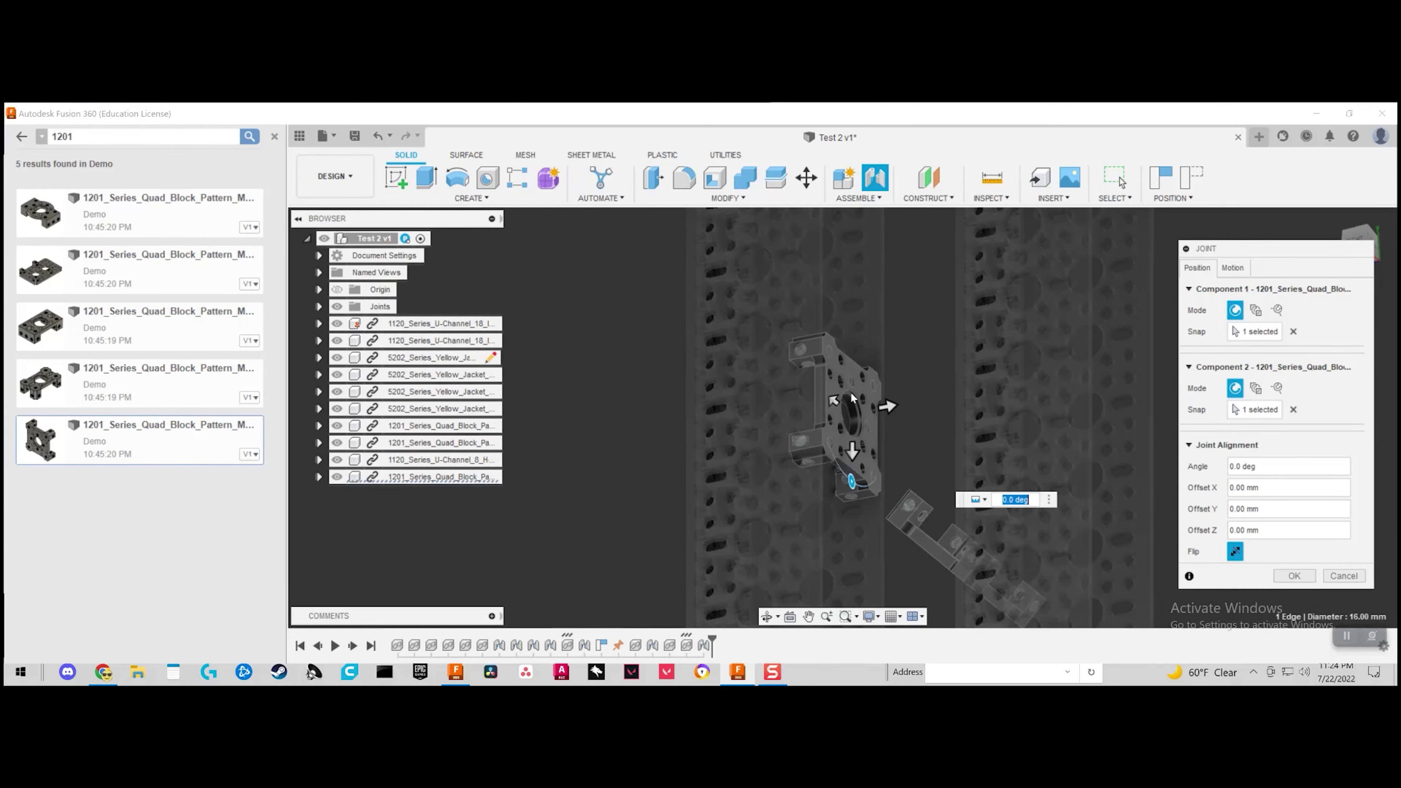
pyautogui.scroll(2, 852, 397)
pyautogui.moveTo(855, 474); pyautogui.dragTo(886, 436)
pyautogui.press('Return')
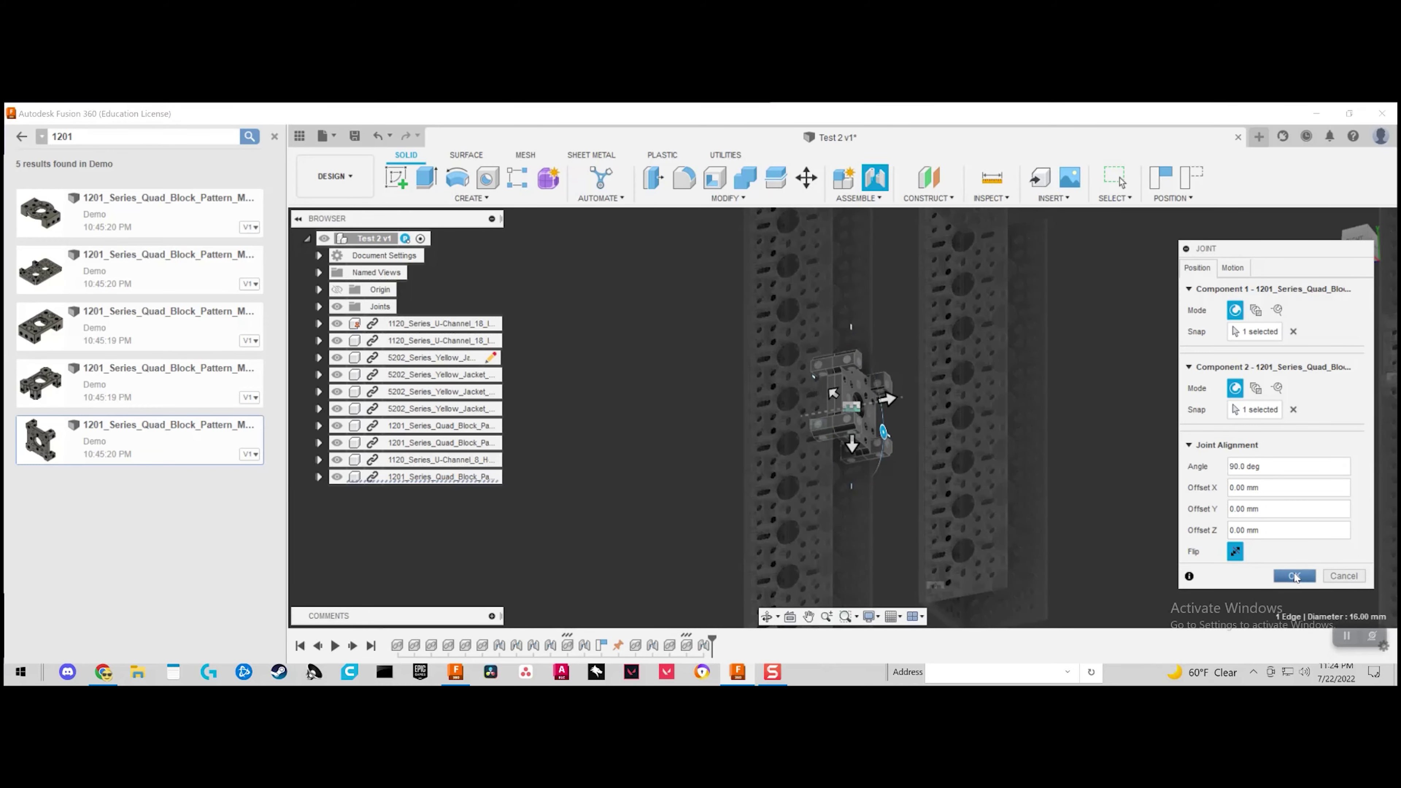
pyautogui.scroll(-4, 838, 393)
pyautogui.moveTo(1388, 265); pyautogui.dragTo(1326, 257)
pyautogui.scroll(8, 1109, 298)
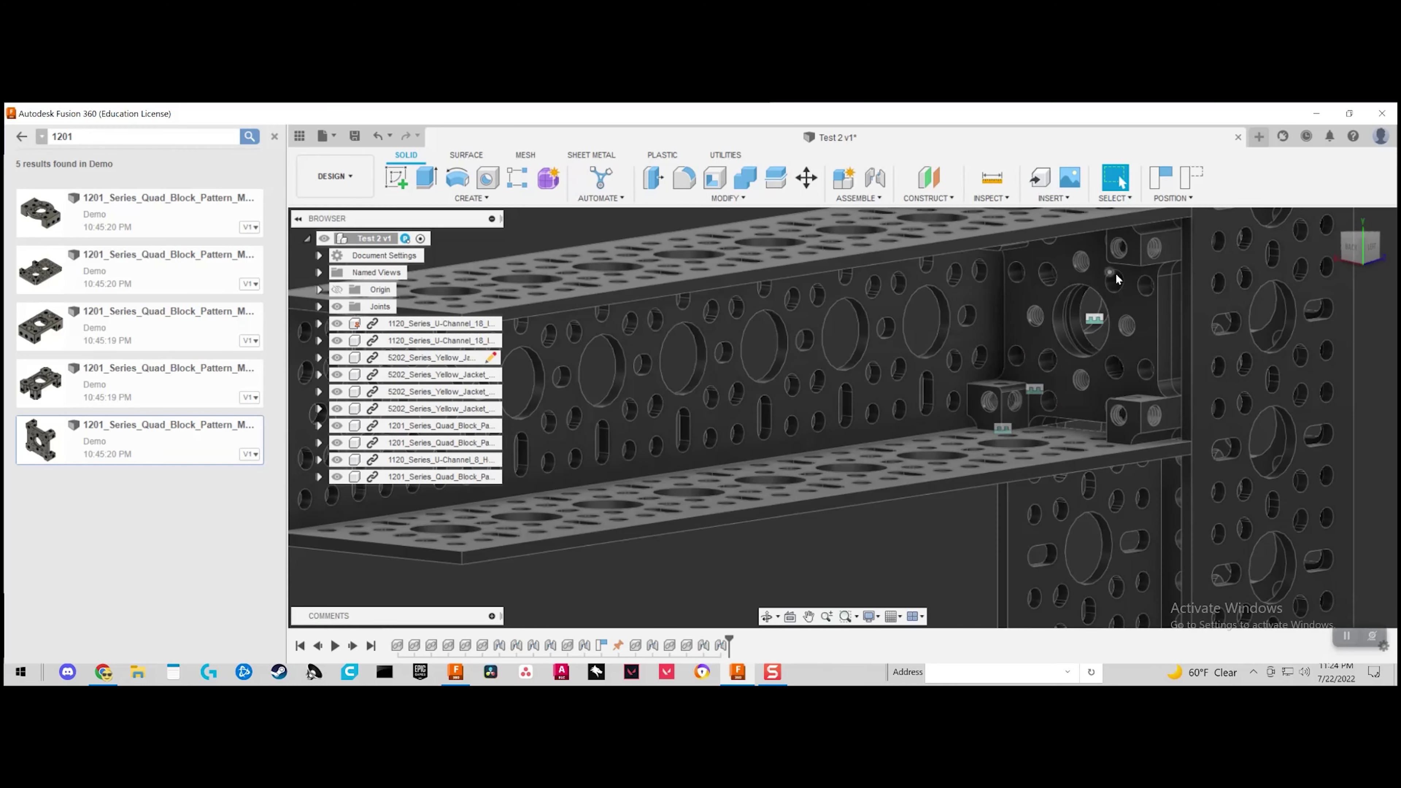
pyautogui.scroll(-5, 1056, 280)
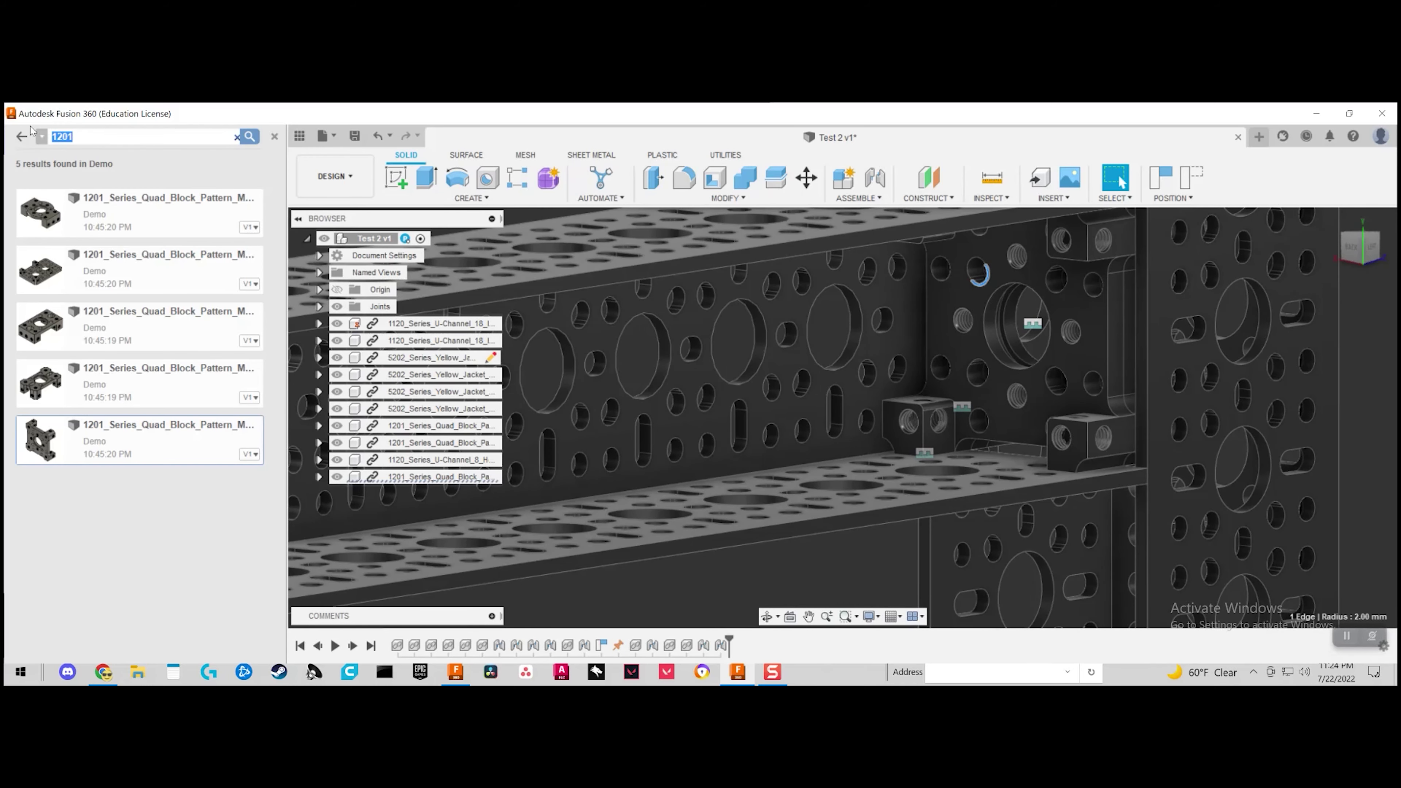
# Search for m4 and insert the M4 socket head screw into the design
pyautogui.write('4')
pyautogui.press('Return')
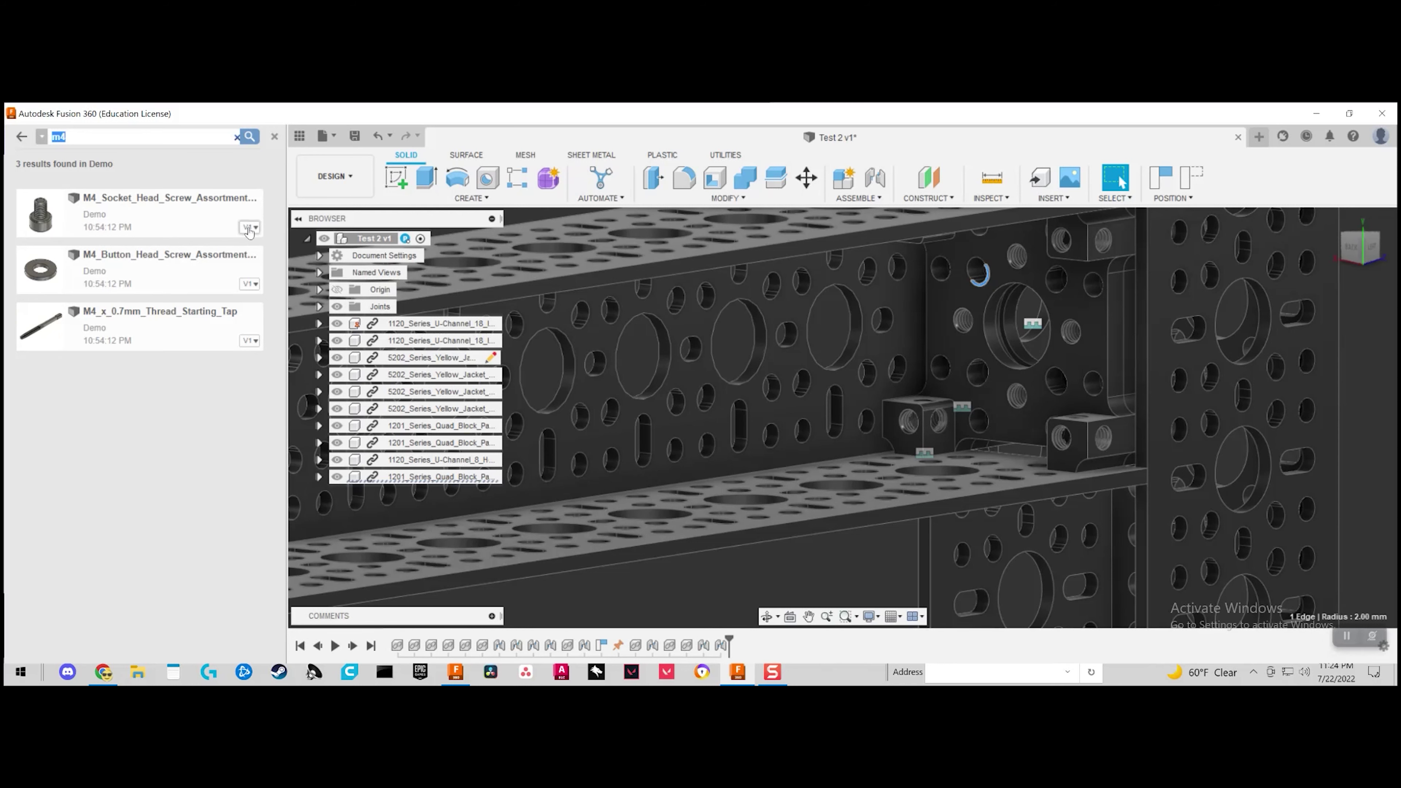
pyautogui.rightClick(148, 200)
pyautogui.click(182, 219)
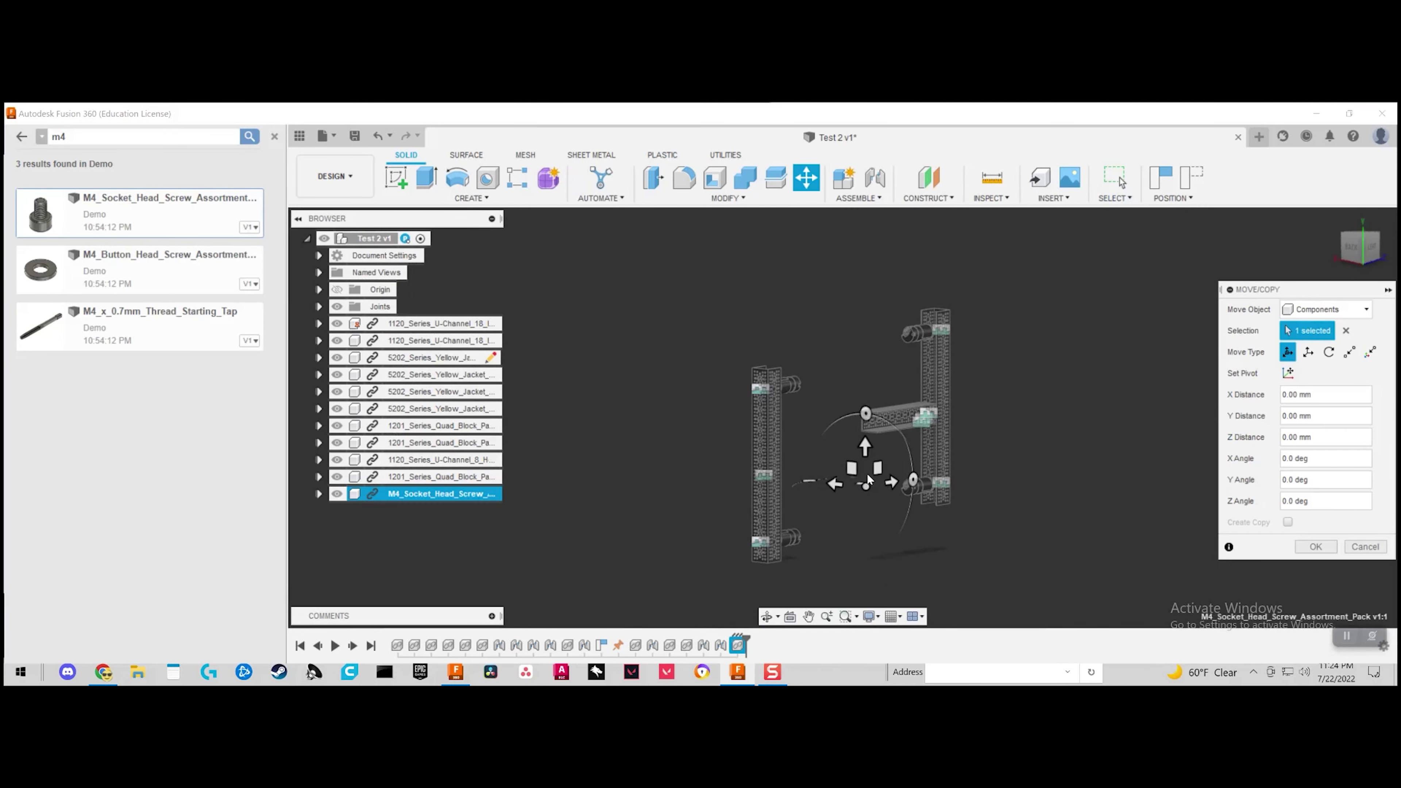
pyautogui.click(1332, 544)
pyautogui.scroll(10, 740, 468)
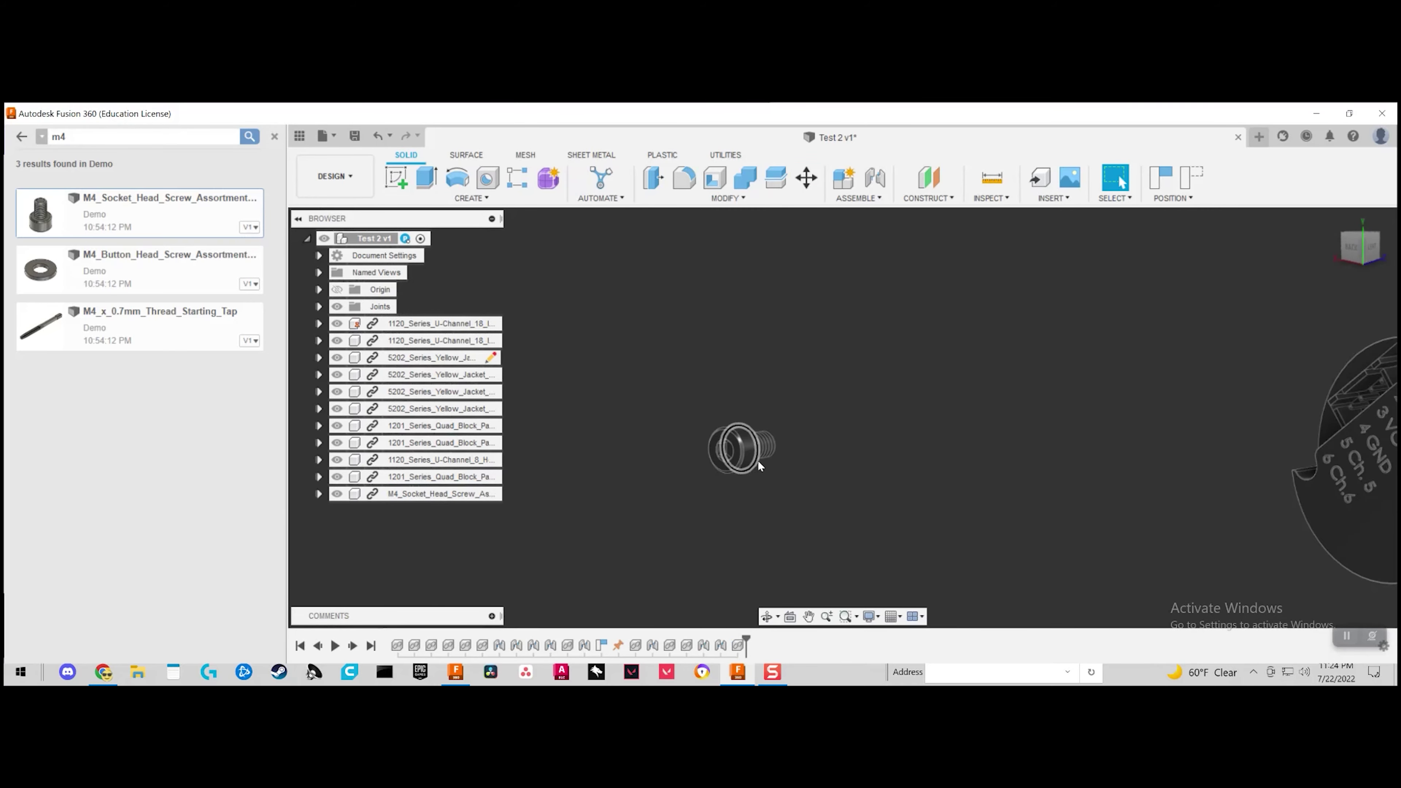
pyautogui.scroll(-5, 751, 494)
# Joint the M4 screw into a quad block hole and orbit to check it
pyautogui.press('j')
pyautogui.scroll(8, 960, 250)
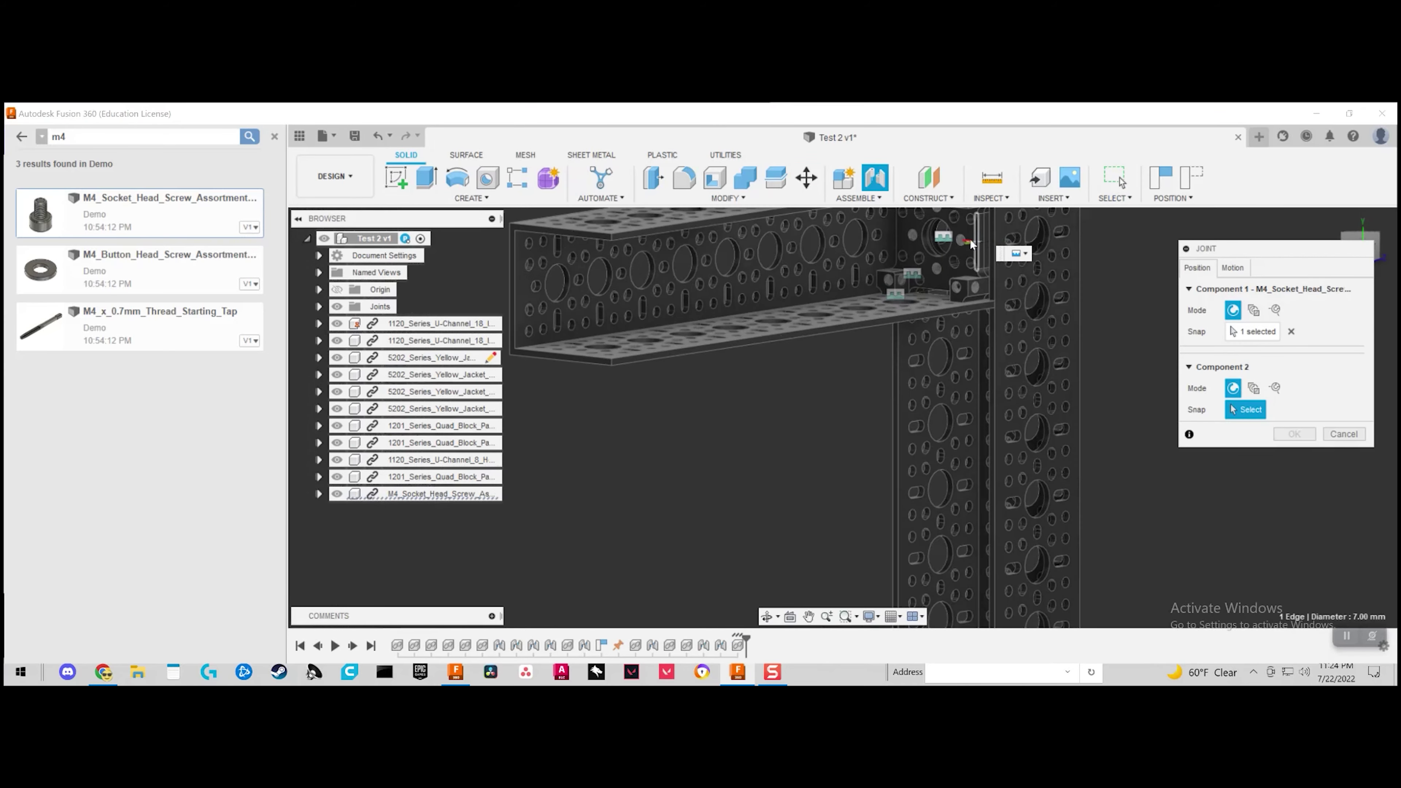
pyautogui.click(922, 316)
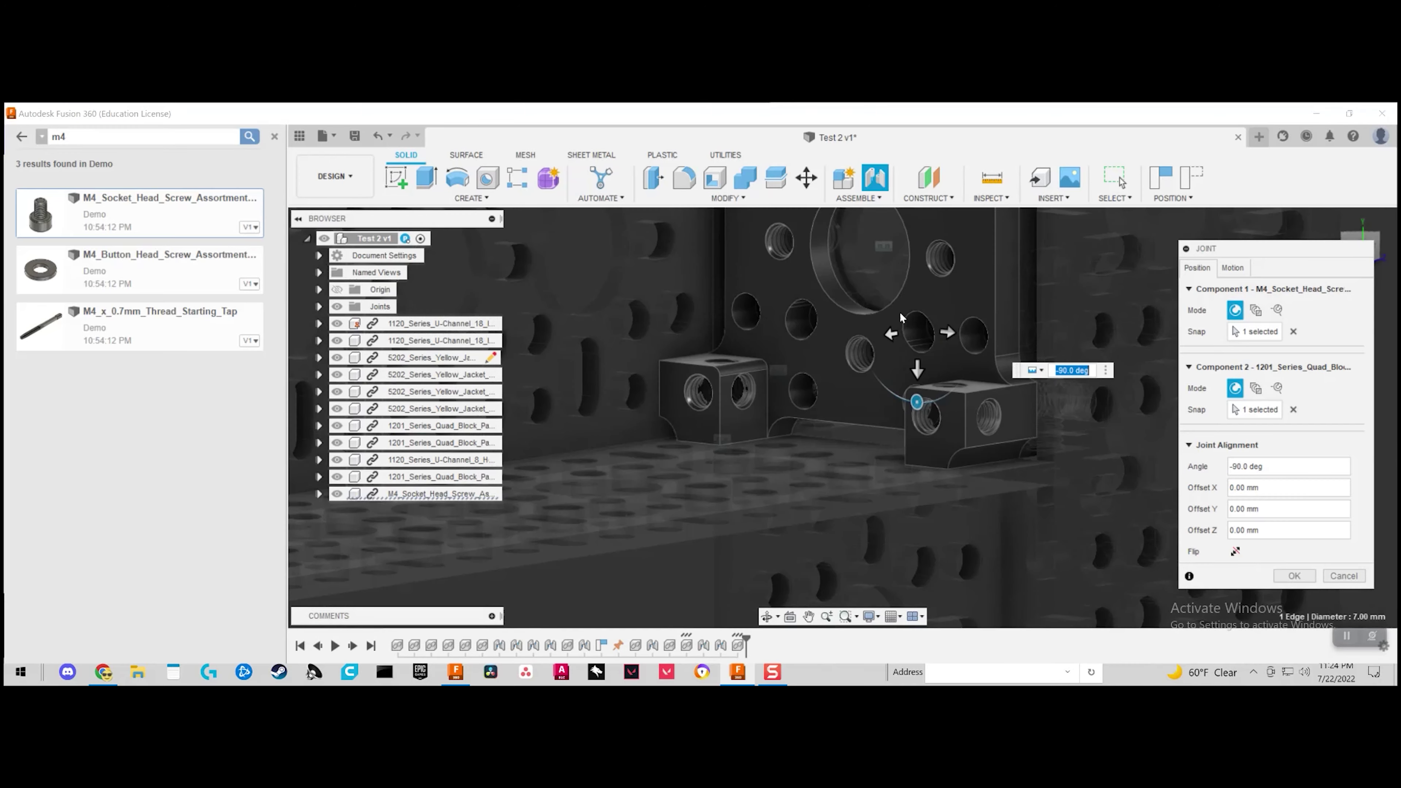
pyautogui.click(1293, 576)
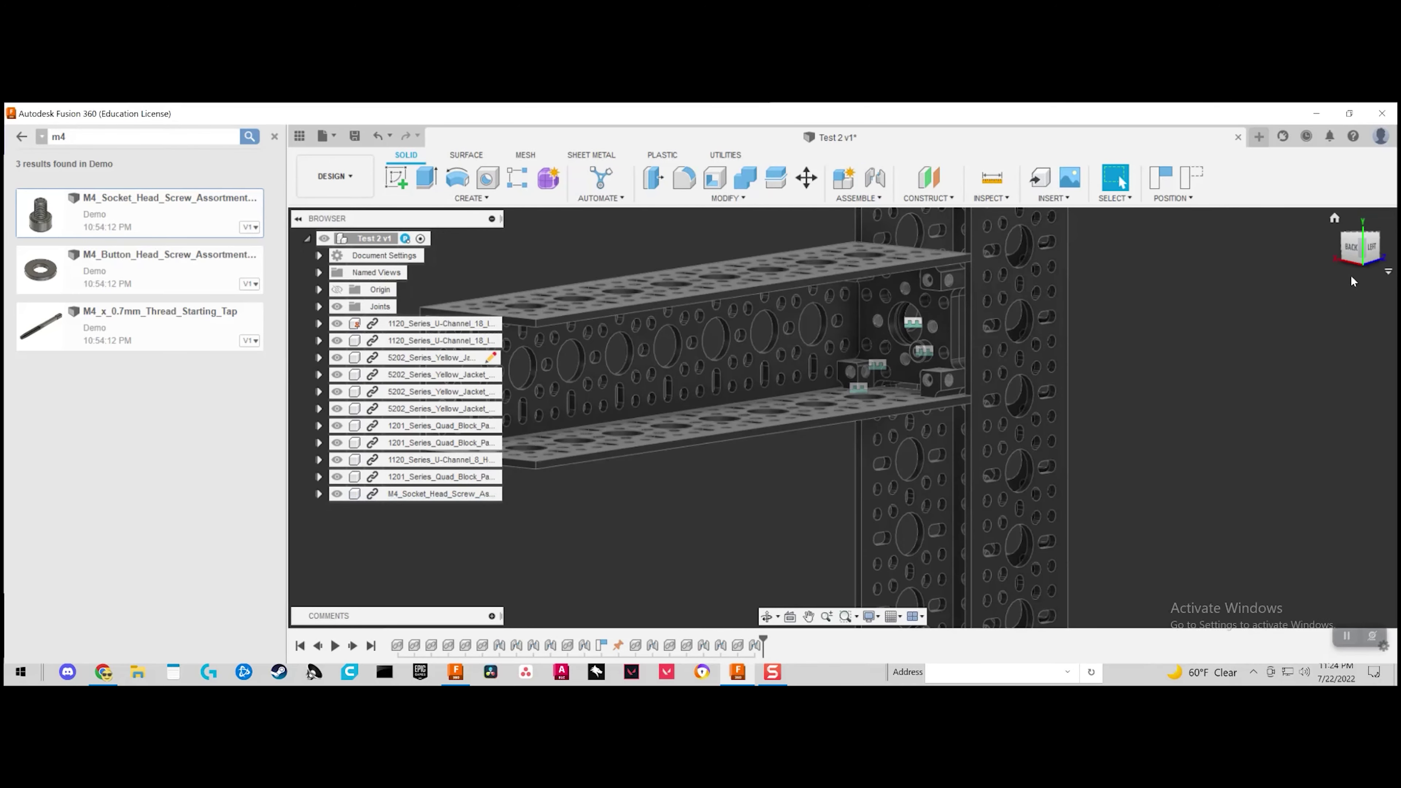
pyautogui.keyDown('shift'); pyautogui.moveTo(843, 417); pyautogui.dragTo(1203, 321, button='middle'); pyautogui.keyUp('shift')
pyautogui.click(1348, 255)
pyautogui.keyDown('shift'); pyautogui.moveTo(1321, 242); pyautogui.dragTo(1140, 372, button='middle'); pyautogui.keyUp('shift')
pyautogui.scroll(5, 1139, 372)
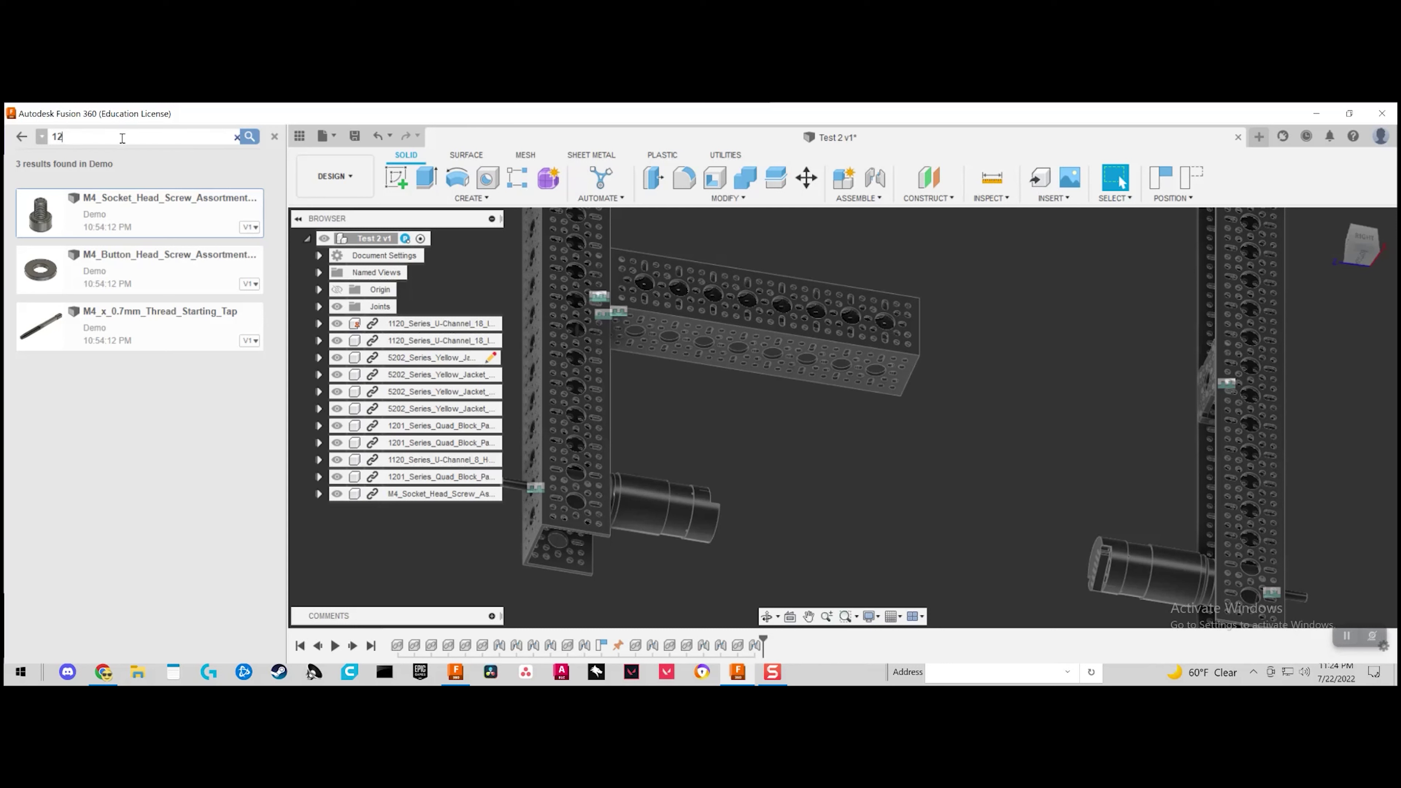
# Search for 1201 again and insert another quad block mount
pyautogui.press('Return')
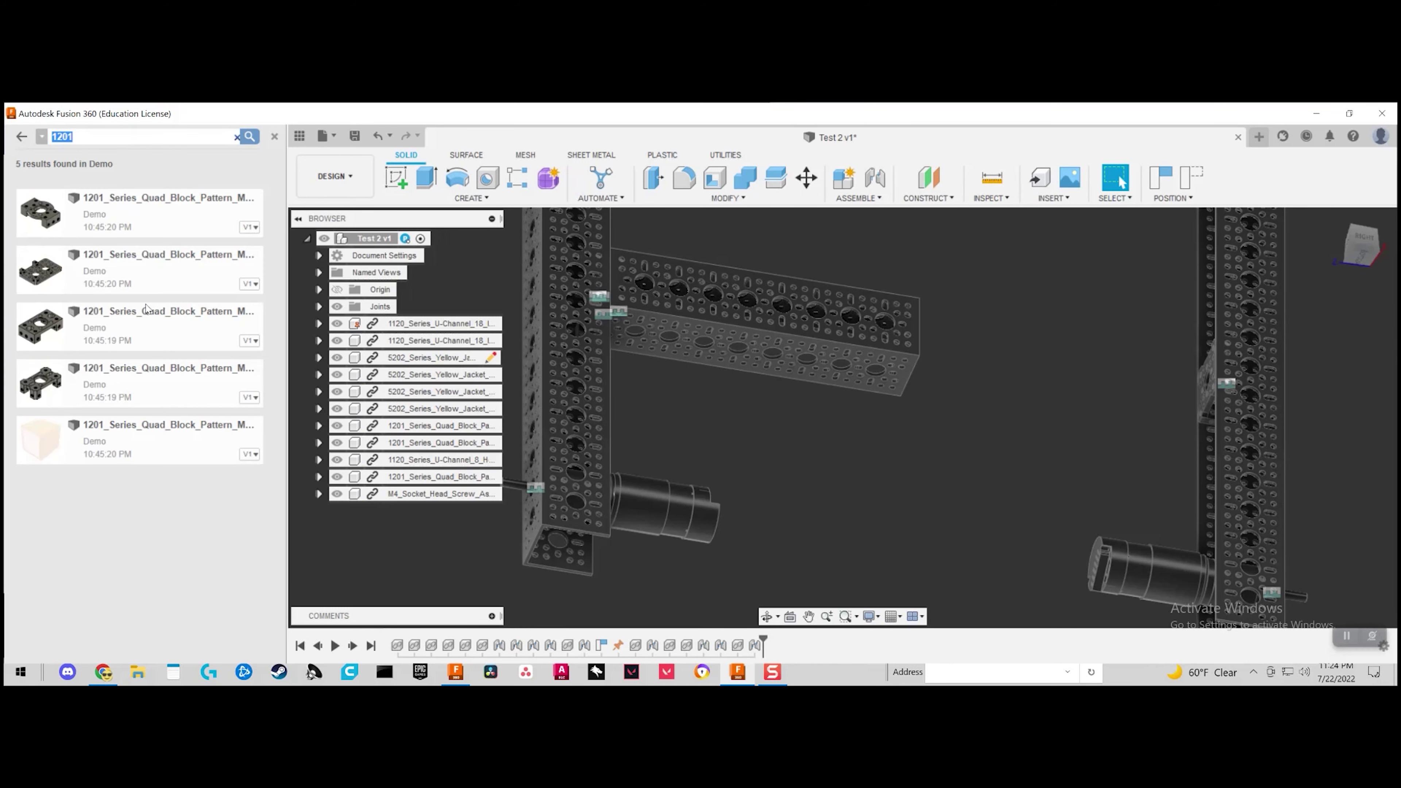
pyautogui.rightClick(122, 442)
pyautogui.click(156, 463)
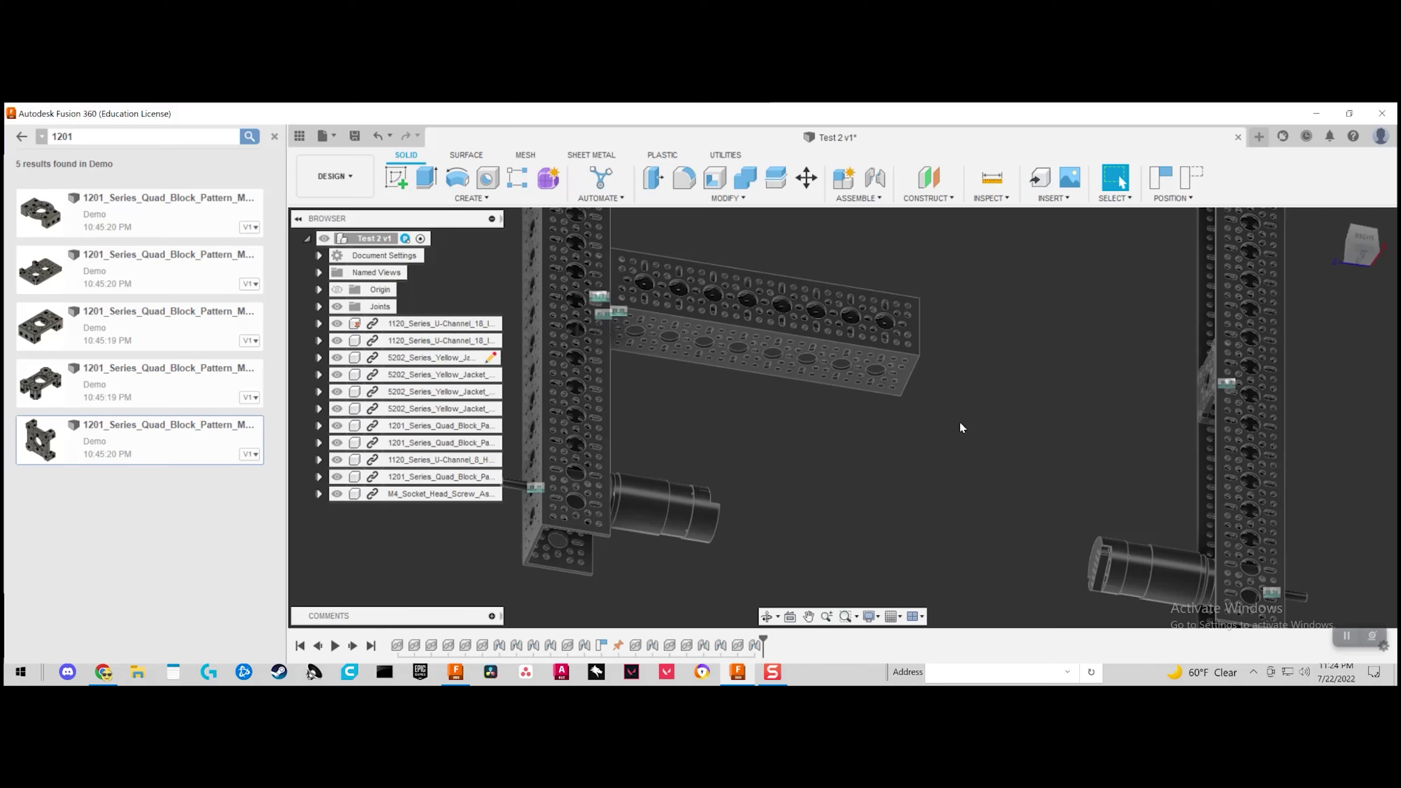
pyautogui.scroll(2, 812, 465)
pyautogui.press('Escape')
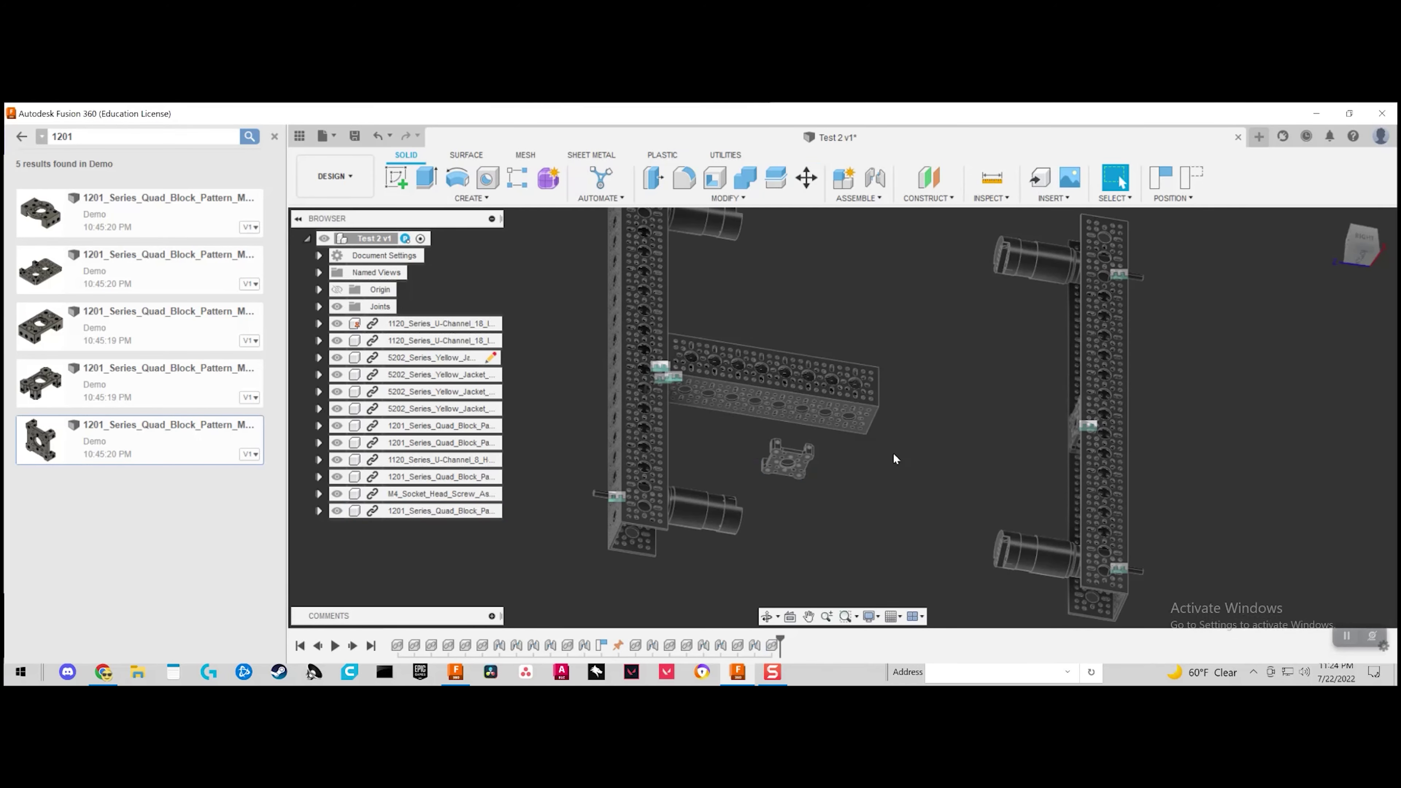
pyautogui.scroll(10, 800, 436)
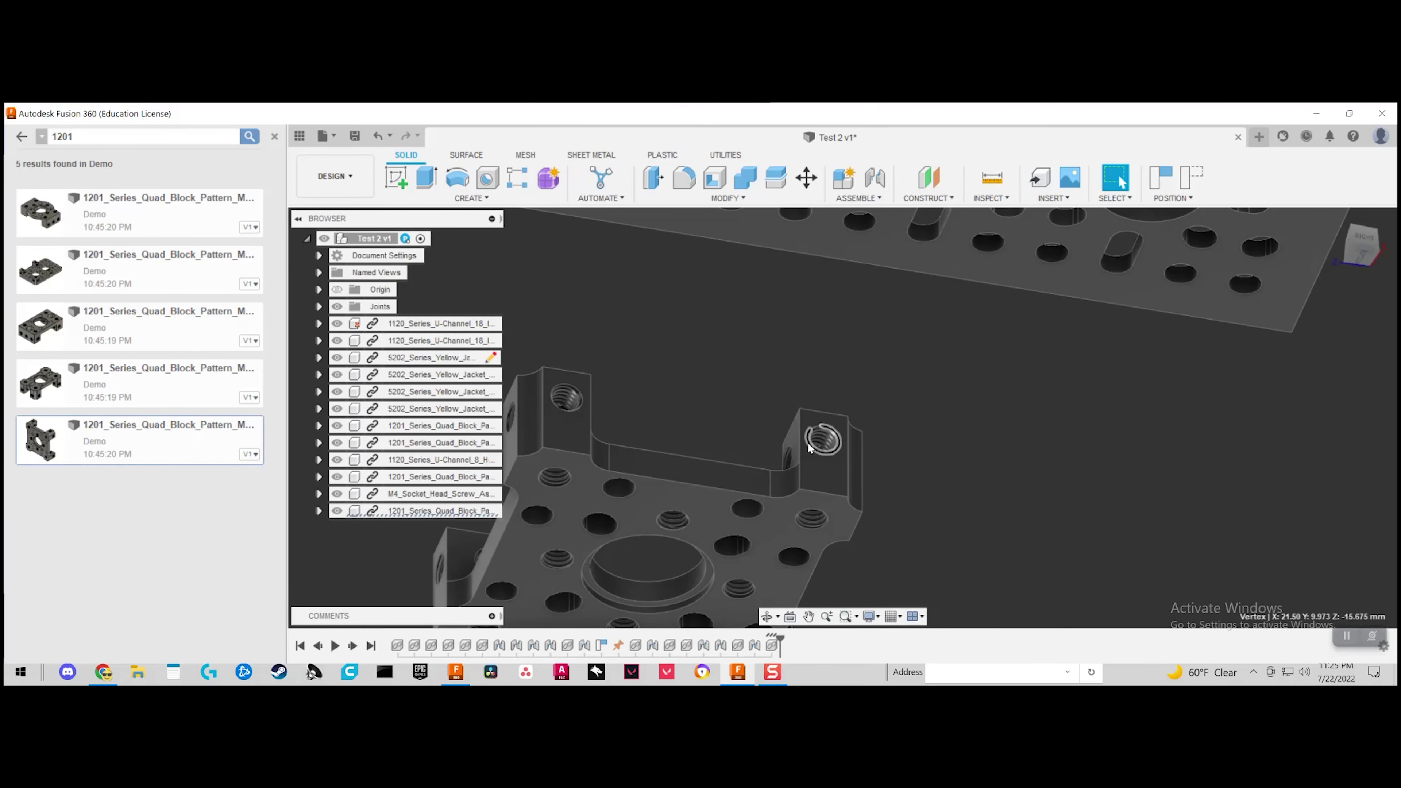
# Joint the block's threaded hole to a U-channel hole at 0 degrees
pyautogui.press('j')
pyautogui.click(807, 443)
pyautogui.scroll(-5, 858, 550)
pyautogui.scroll(8, 970, 392)
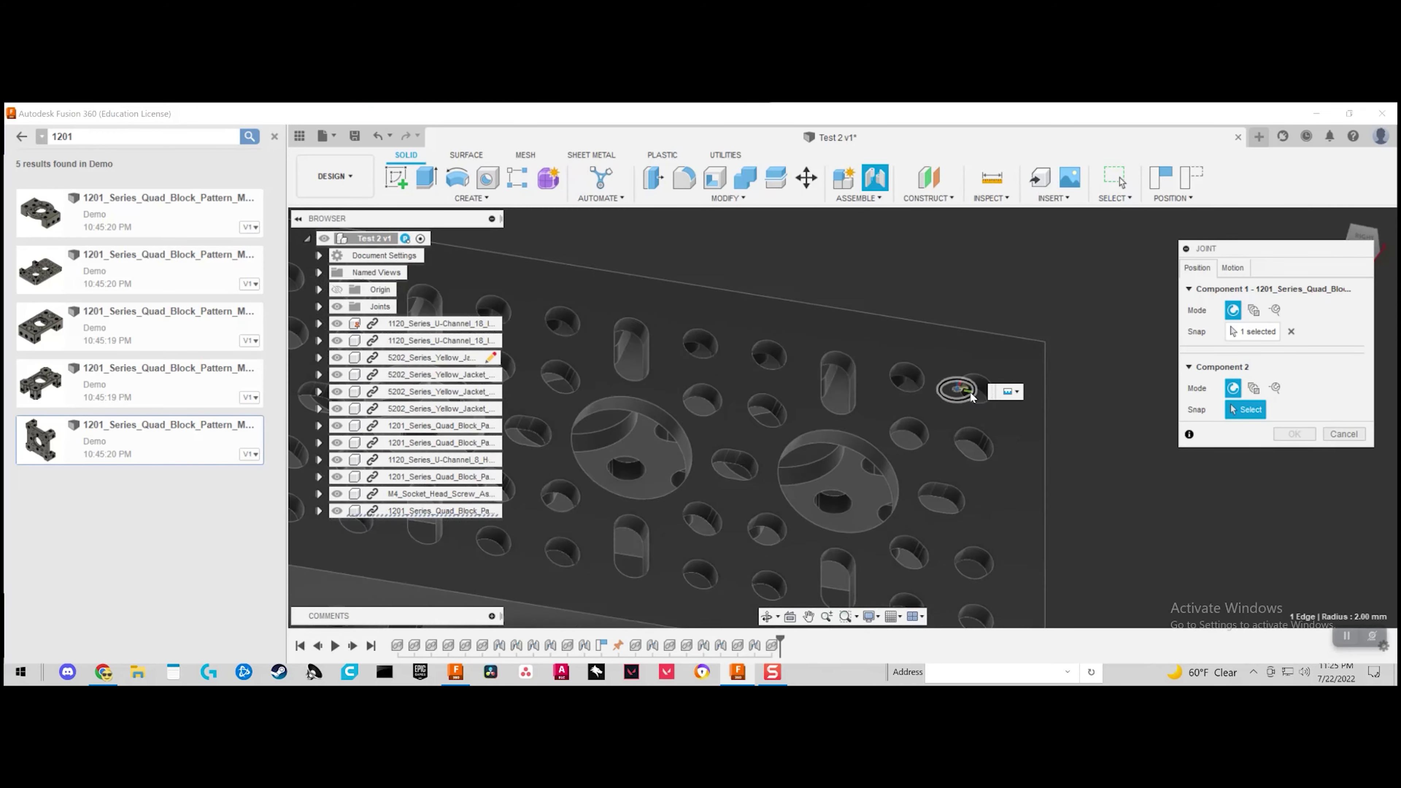
pyautogui.click(969, 392)
pyautogui.scroll(-5, 970, 392)
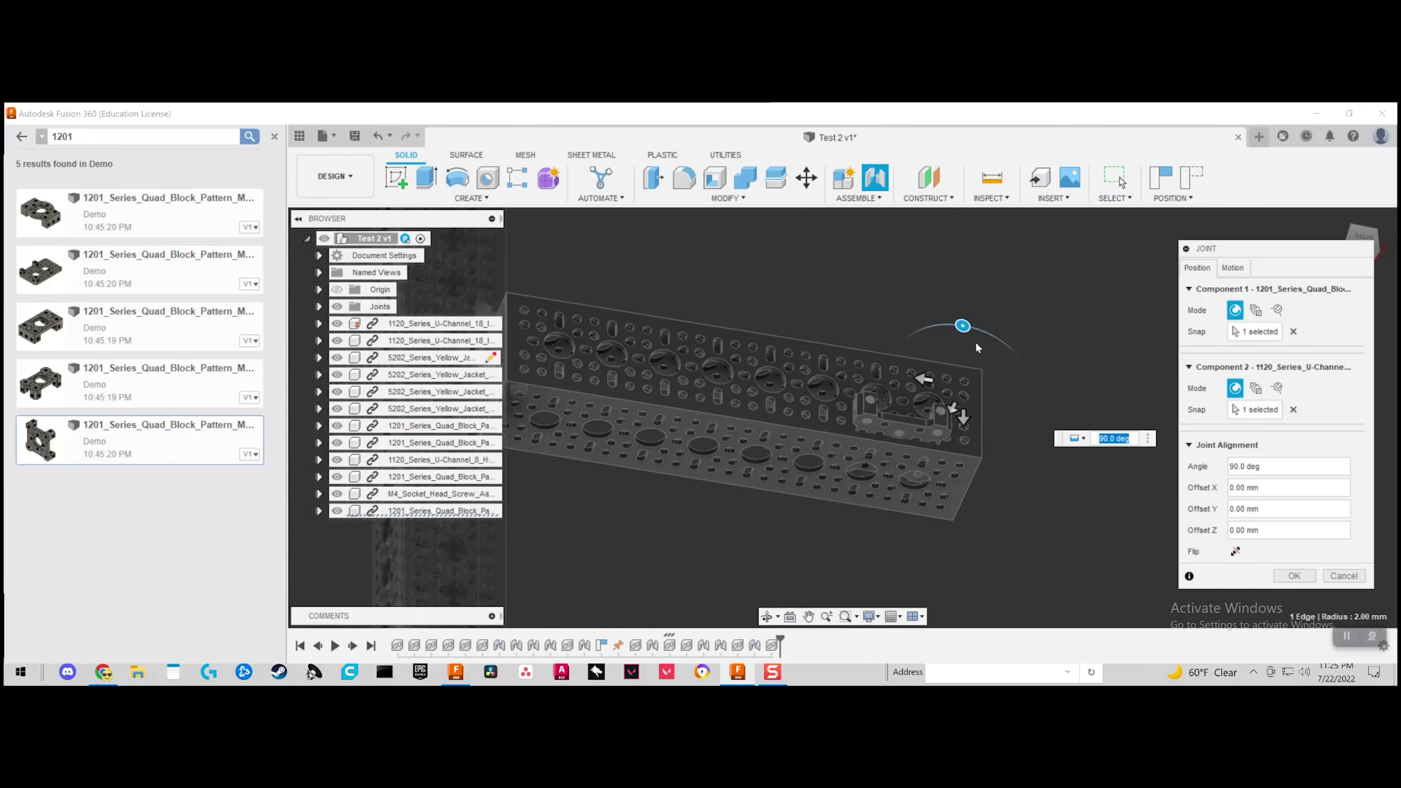
pyautogui.moveTo(962, 326); pyautogui.dragTo(912, 378)
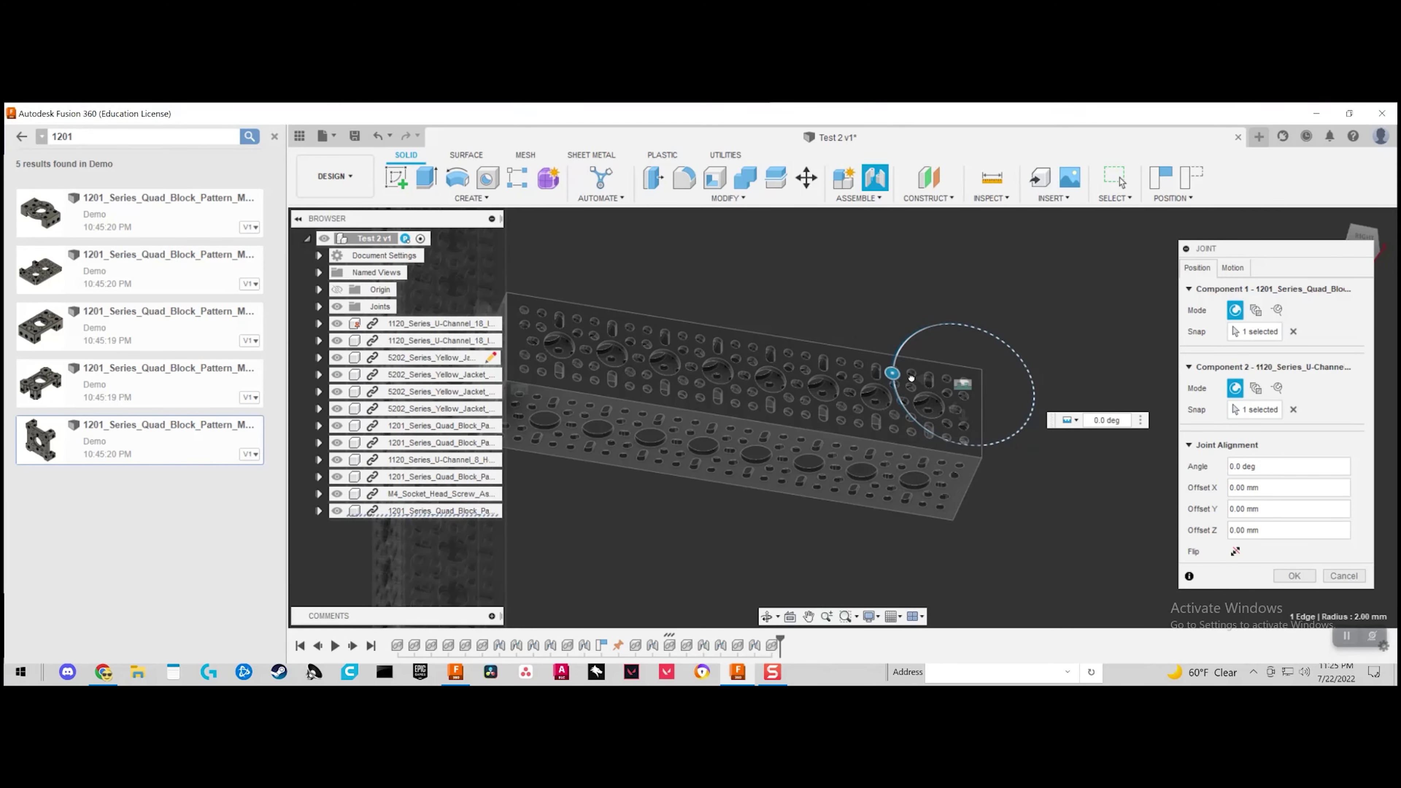
pyautogui.press('Return')
pyautogui.scroll(5, 1186, 477)
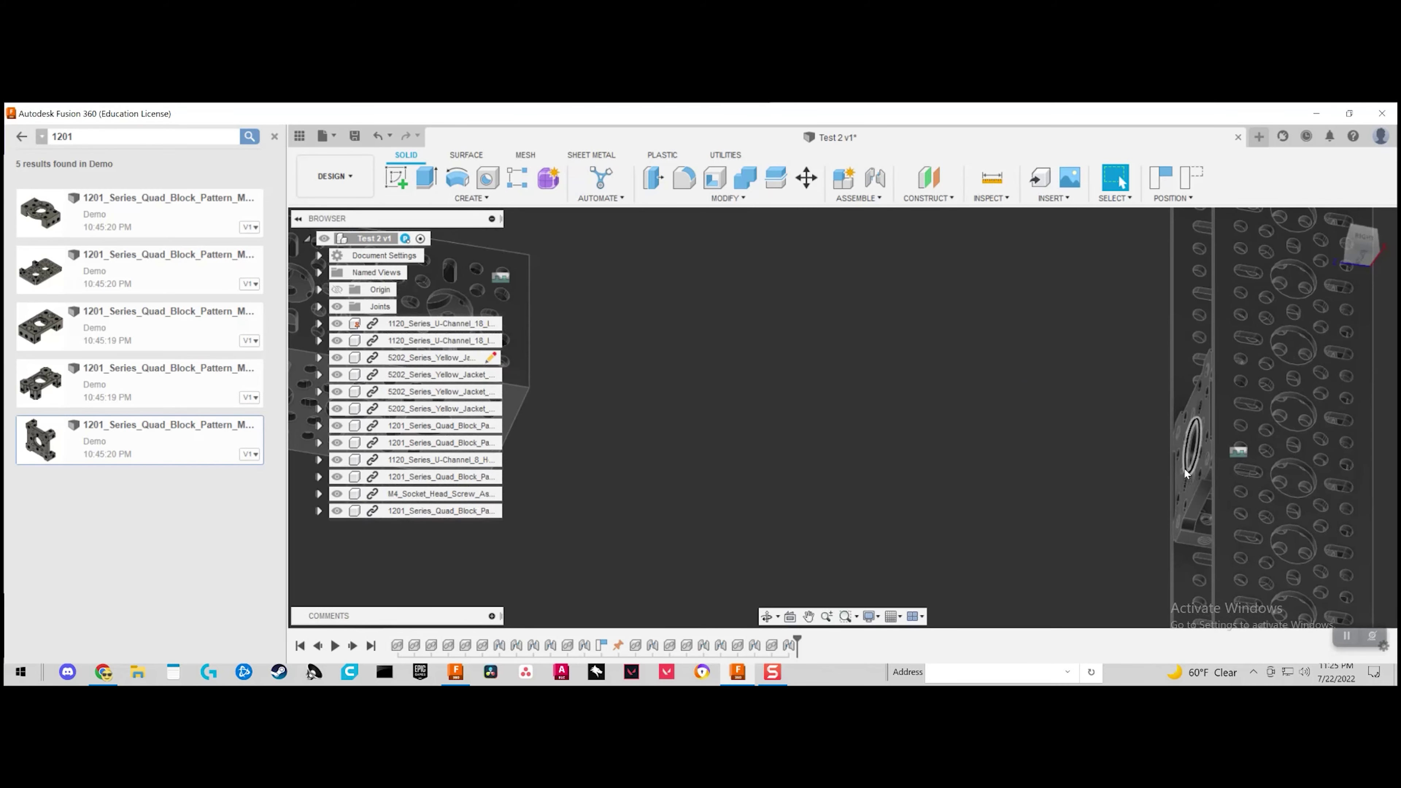
pyautogui.scroll(-5, 1185, 467)
# Joint the block to the other quad block's hole and orbit to inspect the assembly from behind
pyautogui.press('j')
pyautogui.click(1172, 453)
pyautogui.scroll(3, 841, 409)
pyautogui.keyDown('shift'); pyautogui.moveTo(882, 406); pyautogui.dragTo(962, 413, button='middle'); pyautogui.keyUp('shift')
pyautogui.scroll(2, 962, 413)
pyautogui.click(978, 397)
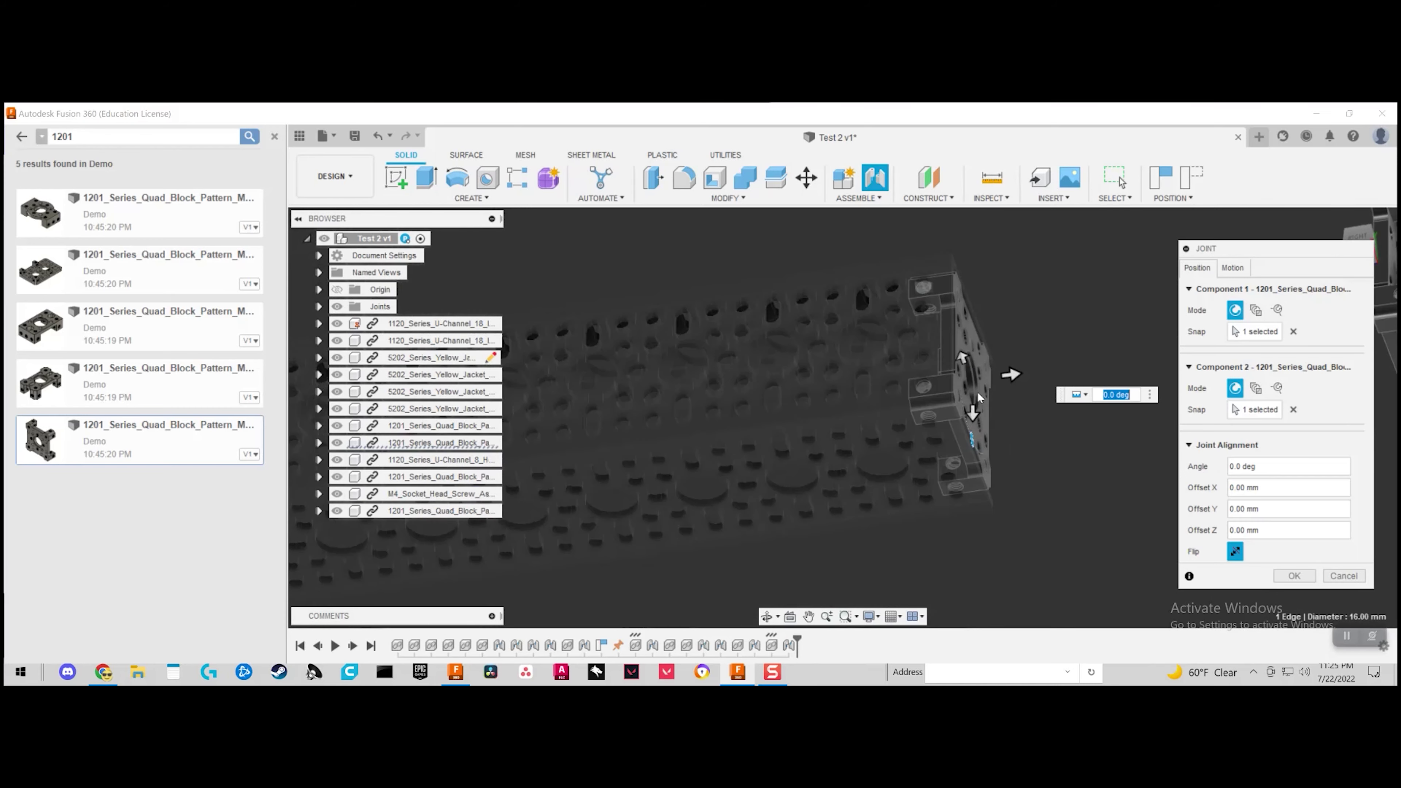
pyautogui.scroll(-3, 978, 398)
pyautogui.click(1294, 576)
pyautogui.scroll(-3, 1179, 440)
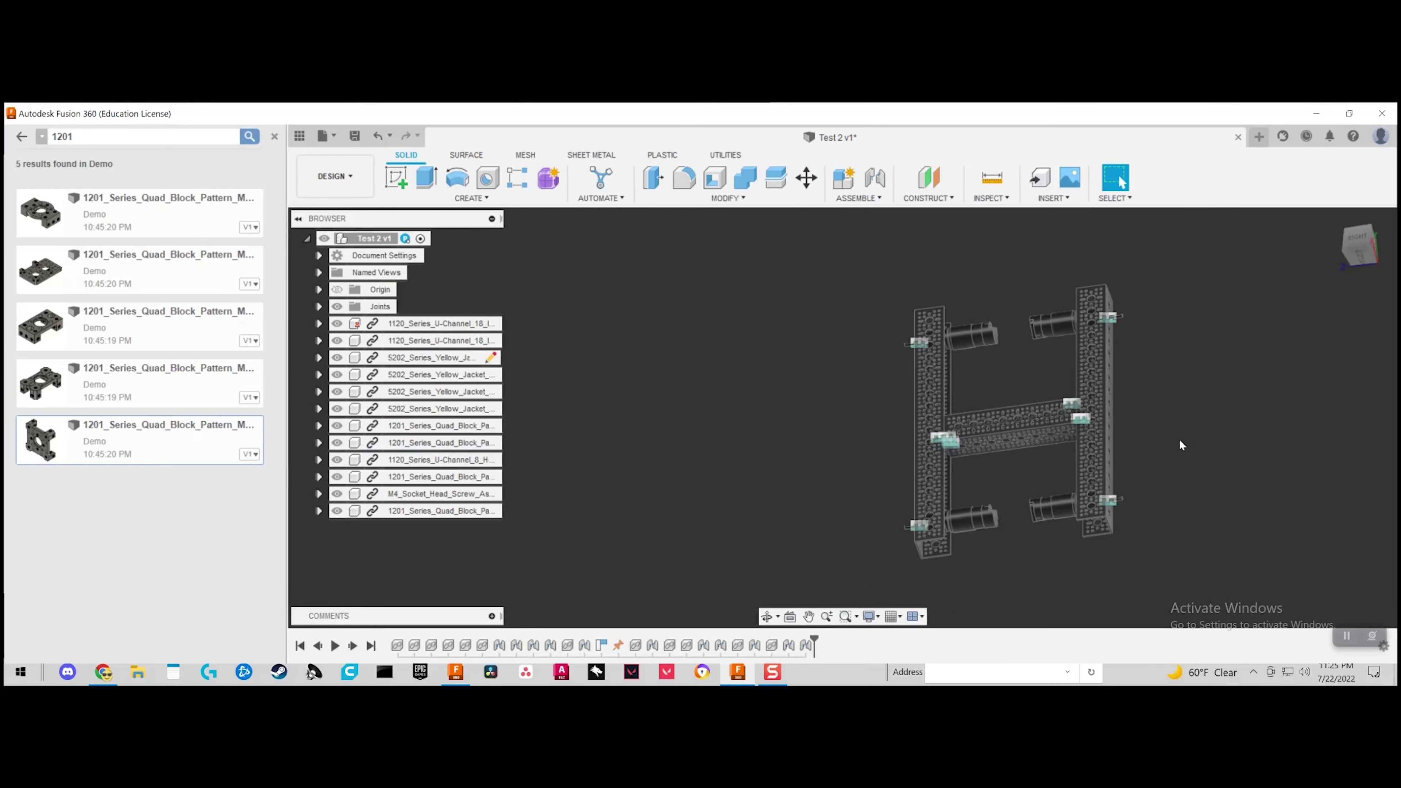
pyautogui.scroll(2, 1179, 439)
pyautogui.moveTo(1179, 440)
pyautogui.keyDown('shift'); pyautogui.mouseDown(button='middle')
pyautogui.moveTo(1120, 443)
pyautogui.moveTo(1323, 332)
pyautogui.moveTo(1208, 501)
pyautogui.mouseUp(button='middle'); pyautogui.keyUp('shift')
pyautogui.scroll(3, 1211, 457)
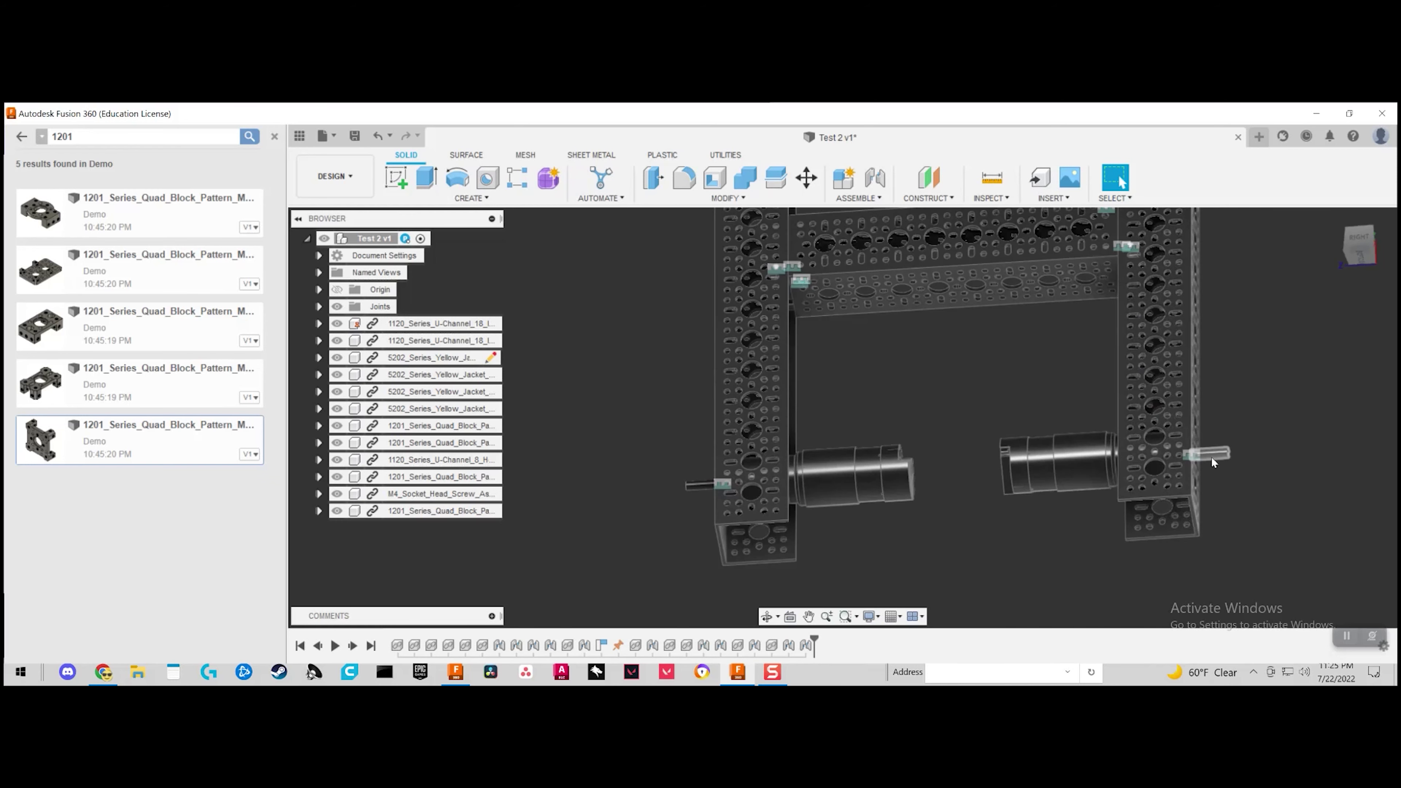
pyautogui.scroll(-2, 1212, 457)
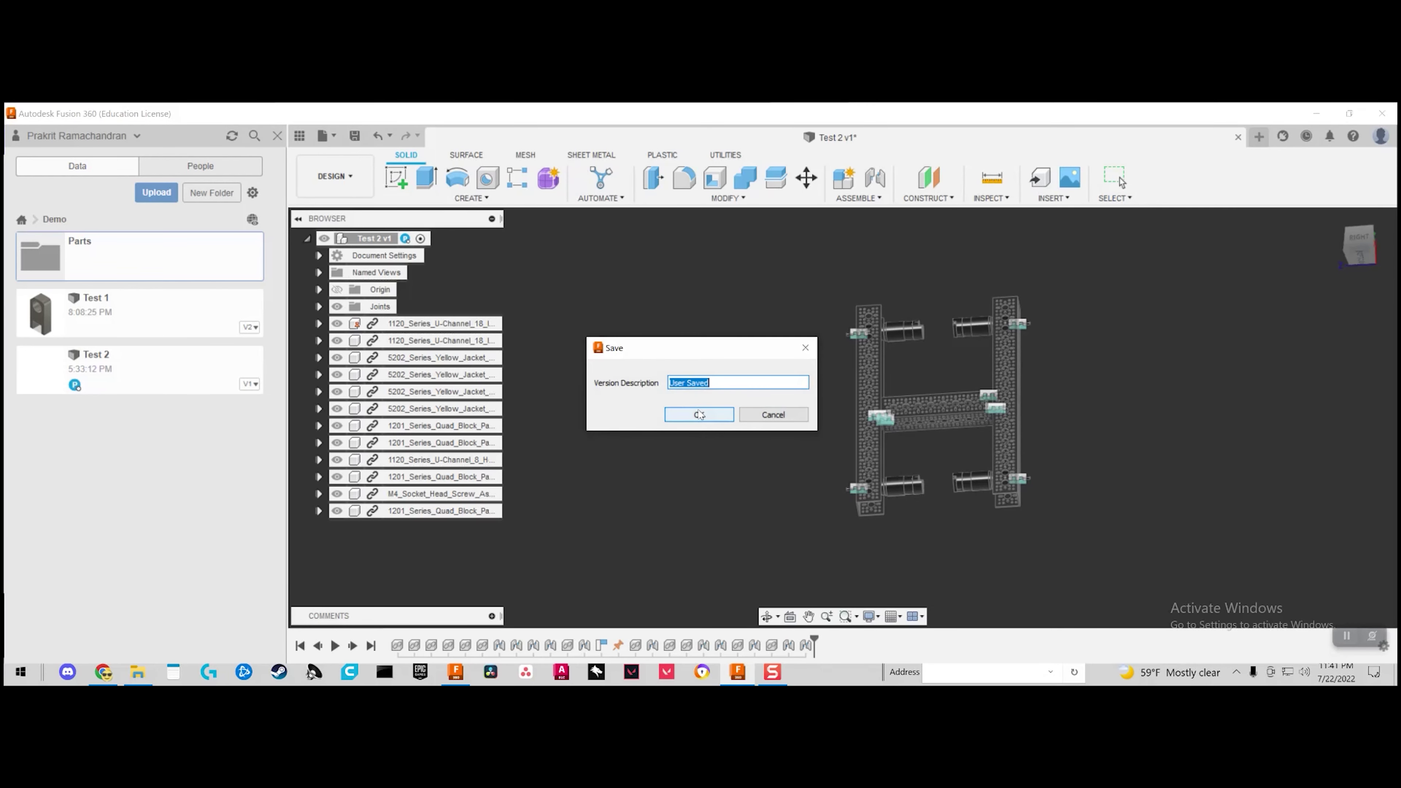
# Save Test 2 as version 1 and create a new empty design
pyautogui.click(699, 415)
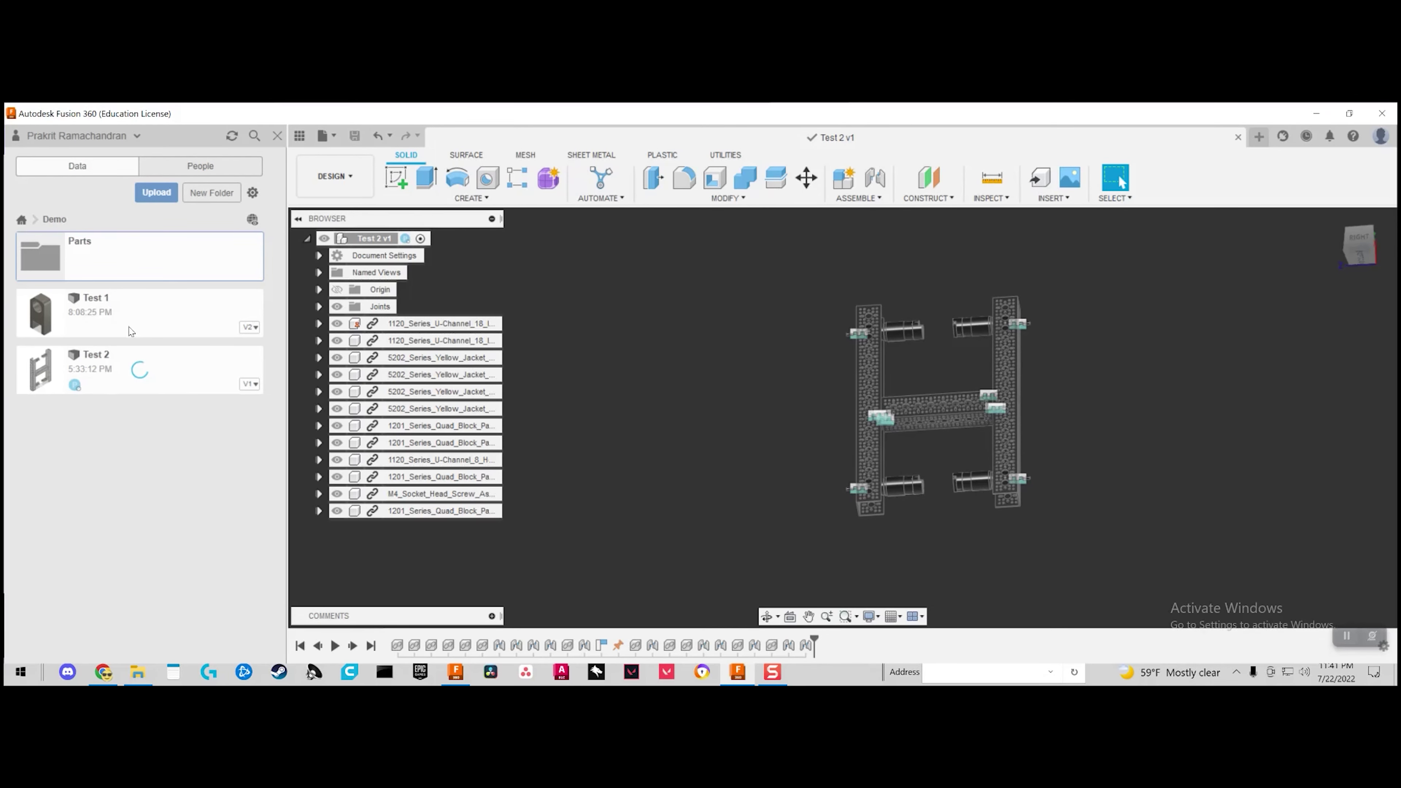
pyautogui.click(1259, 137)
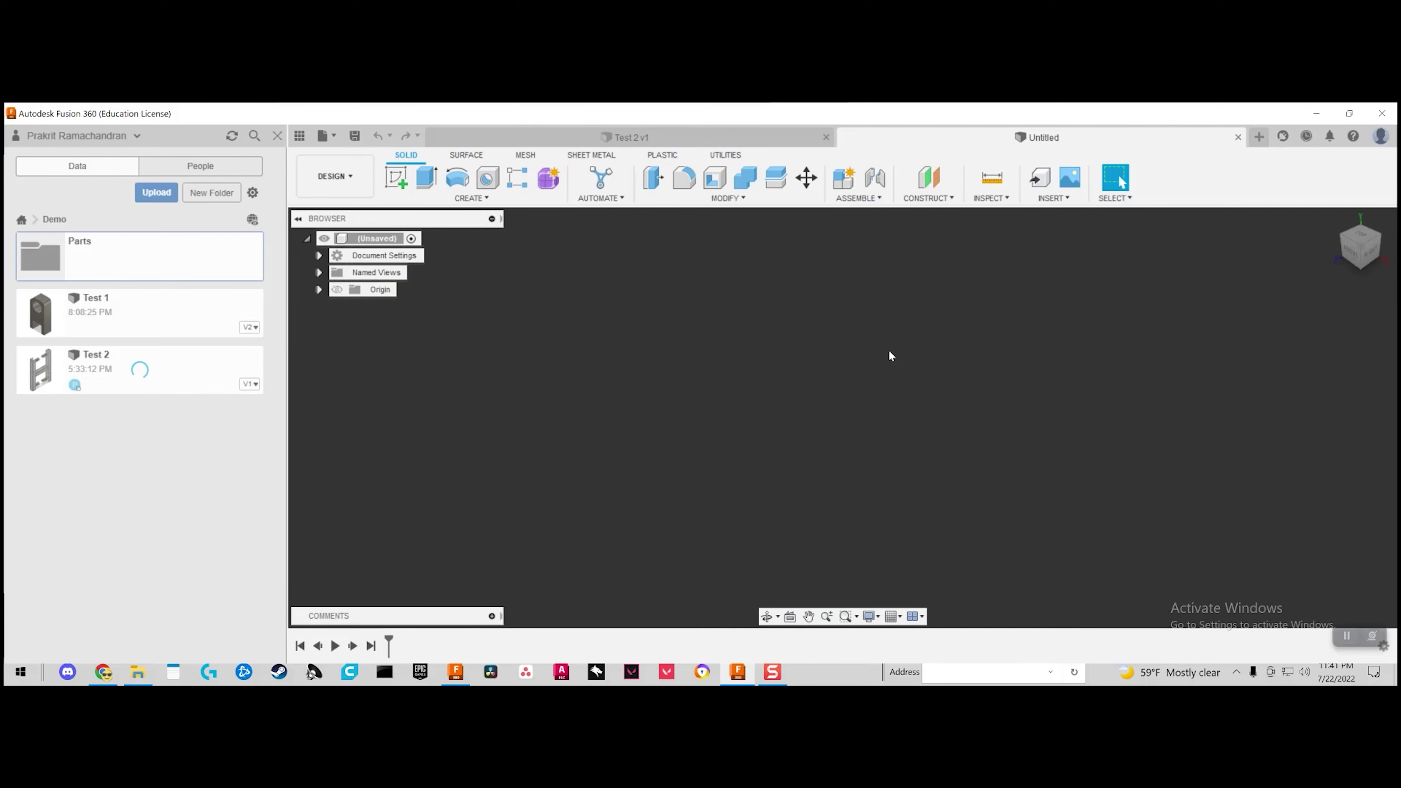
# Save the new untitled design as 'Full Robot'
pyautogui.hotkey('ctrl', 's')
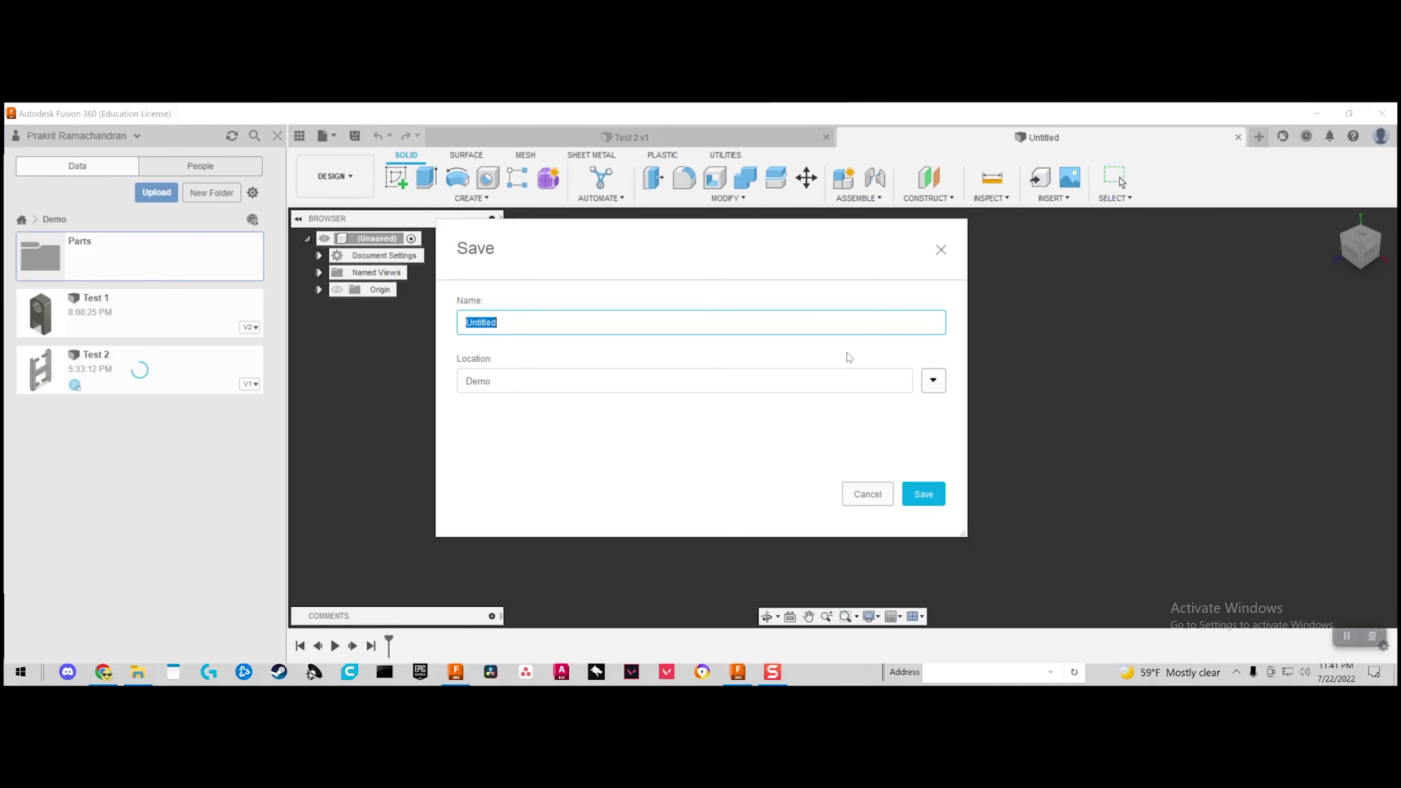
pyautogui.write('Full Robot')
pyautogui.press('Return')
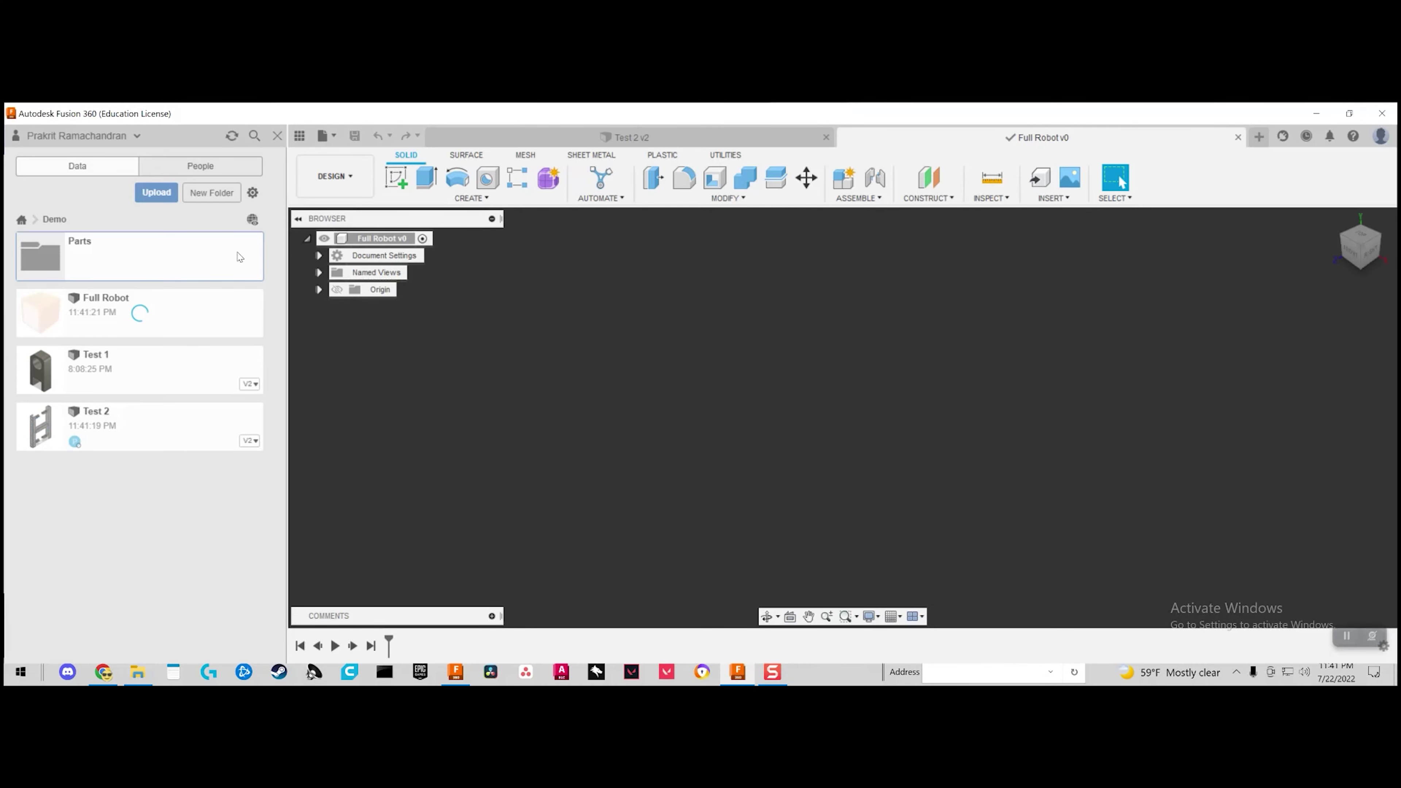
# Rename the Test 2 design to 'Drivetrain' in the Data panel
pyautogui.rightClick(72, 450)
pyautogui.click(111, 514)
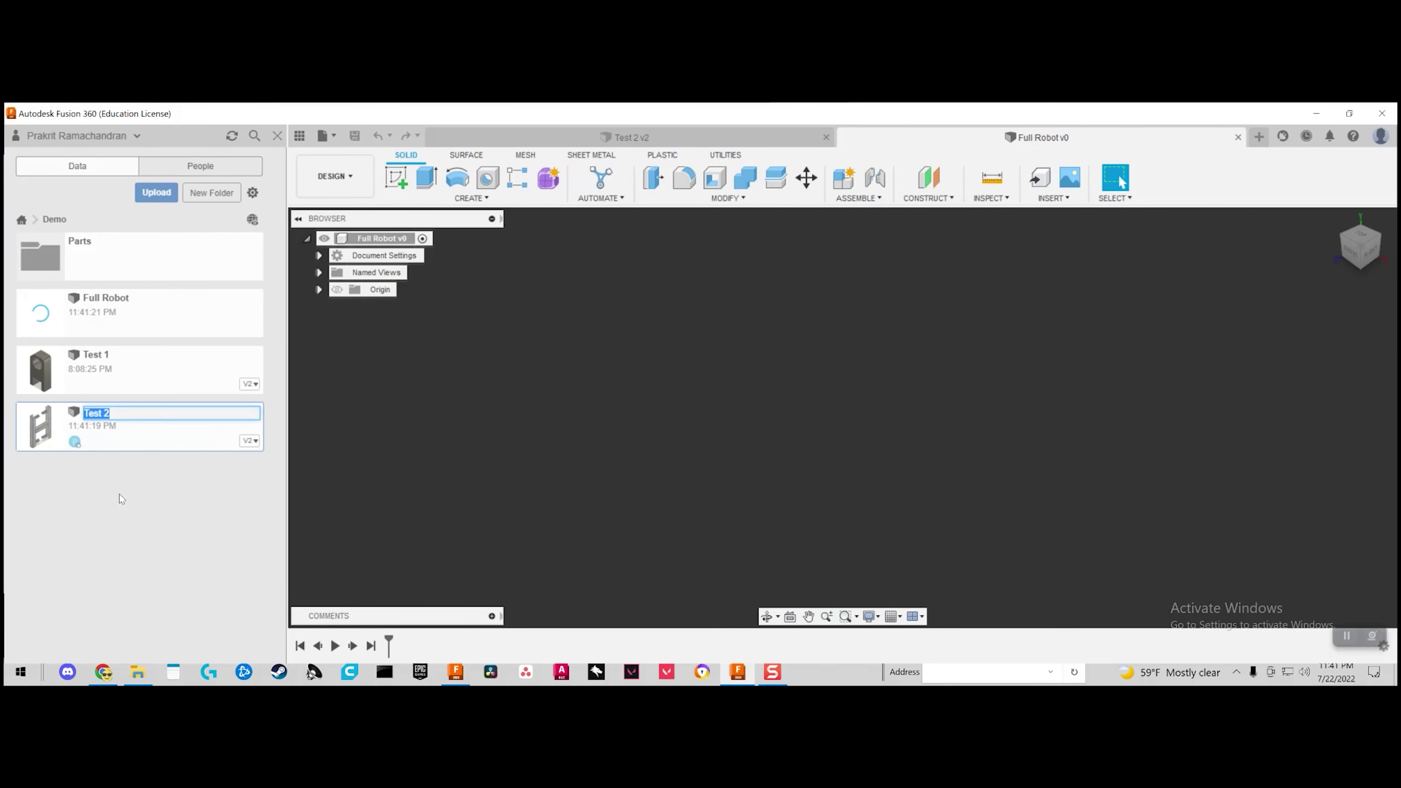
pyautogui.write('Drivetrain')
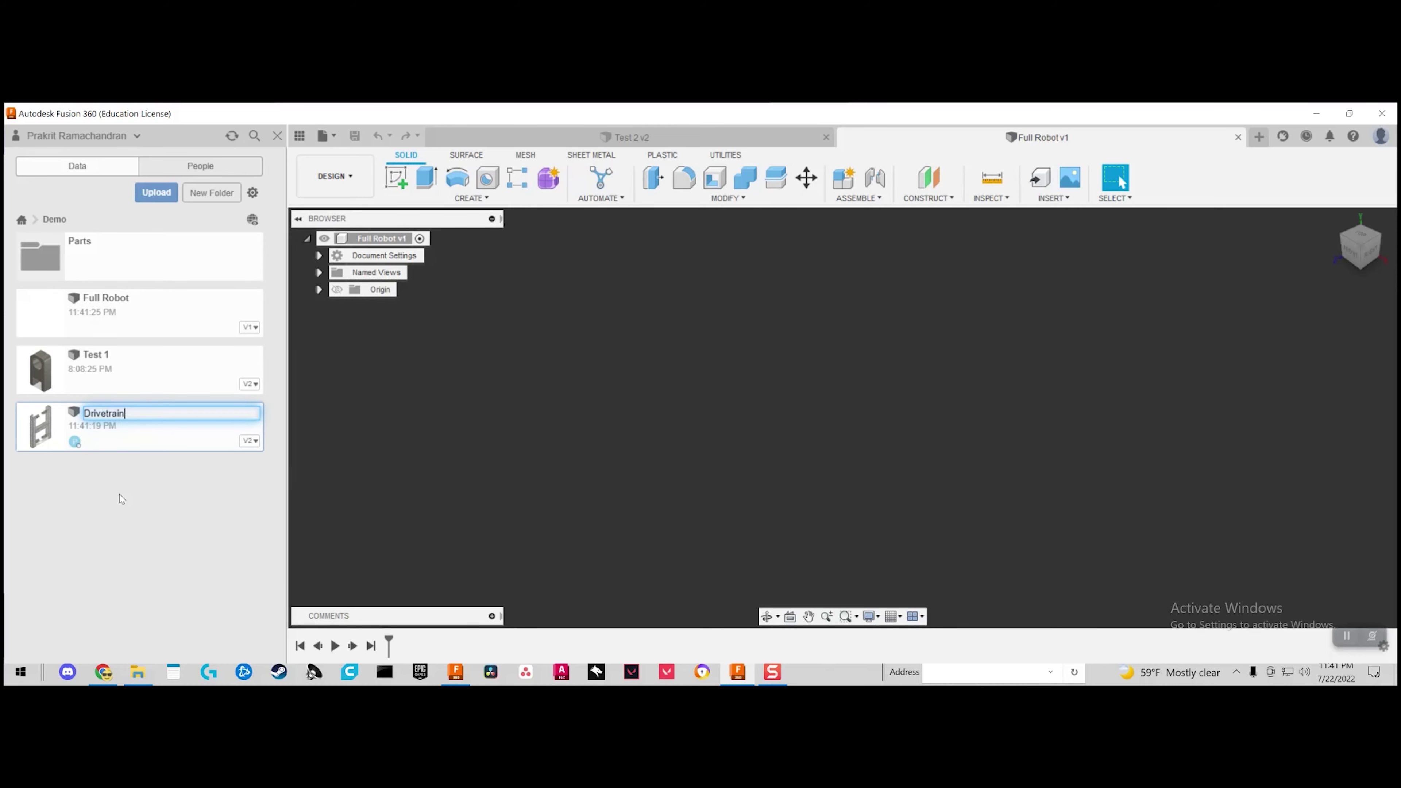
pyautogui.press('Return')
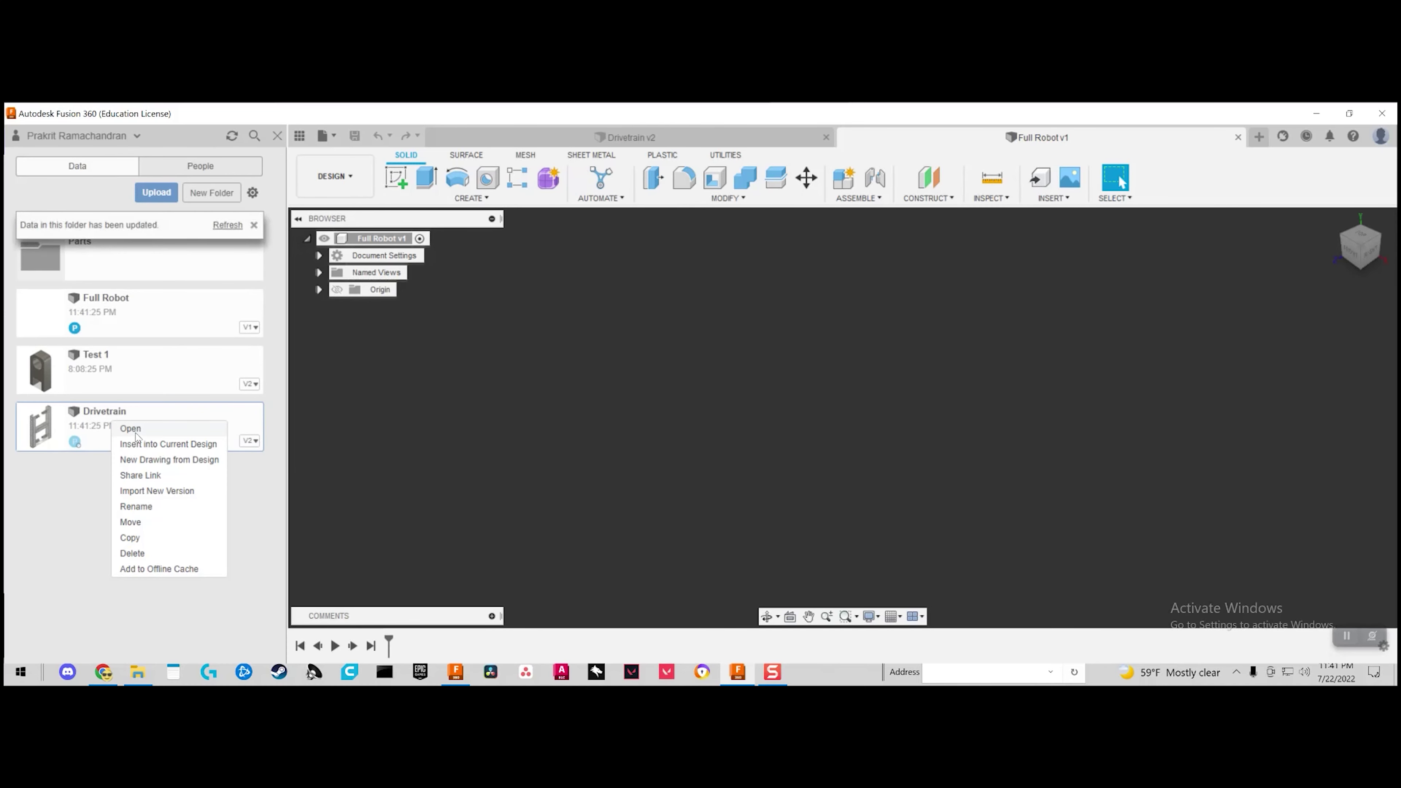
# Insert the Drivetrain and Test 1 designs into Full Robot, accepting both placements
pyautogui.rightClick(109, 421)
pyautogui.click(155, 445)
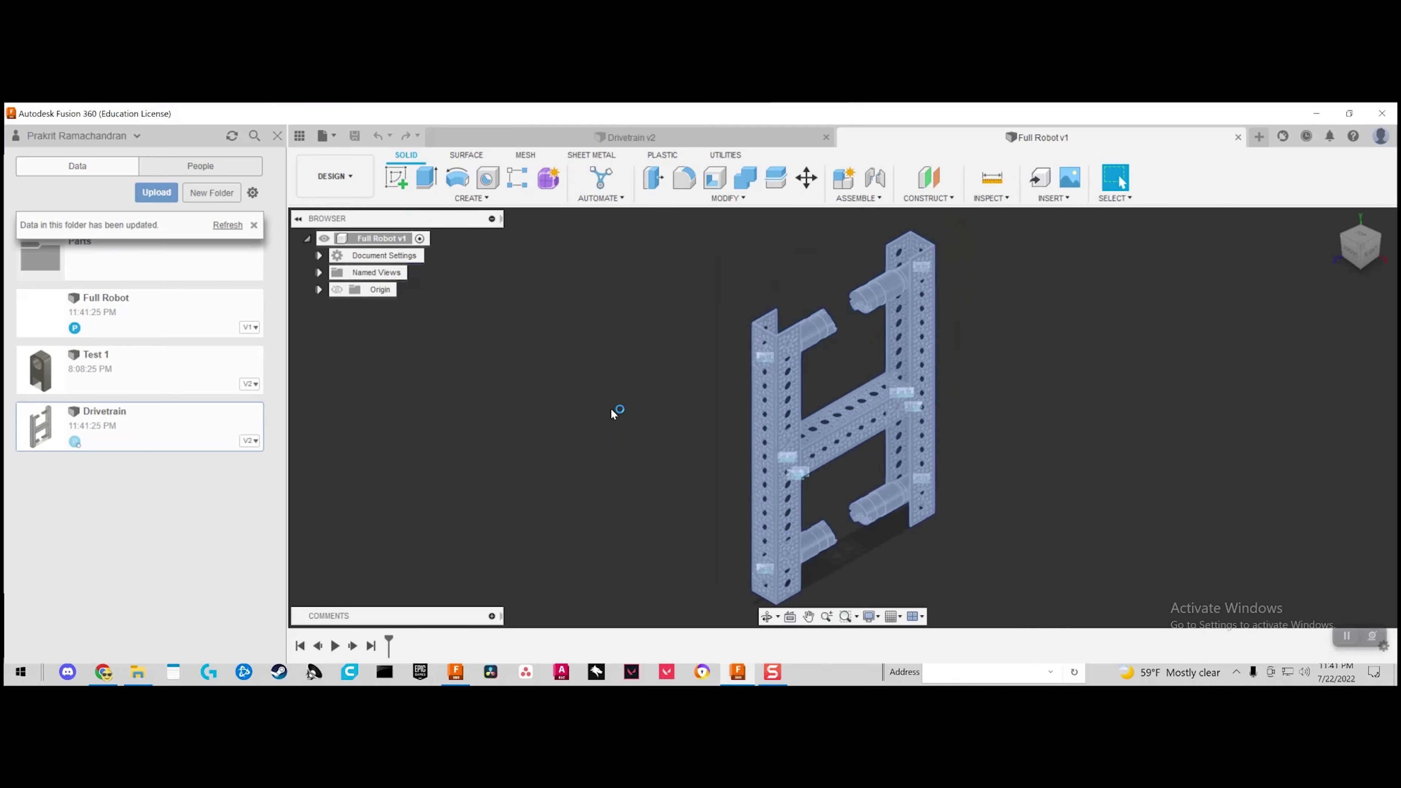
pyautogui.click(1314, 552)
pyautogui.rightClick(84, 360)
pyautogui.click(188, 386)
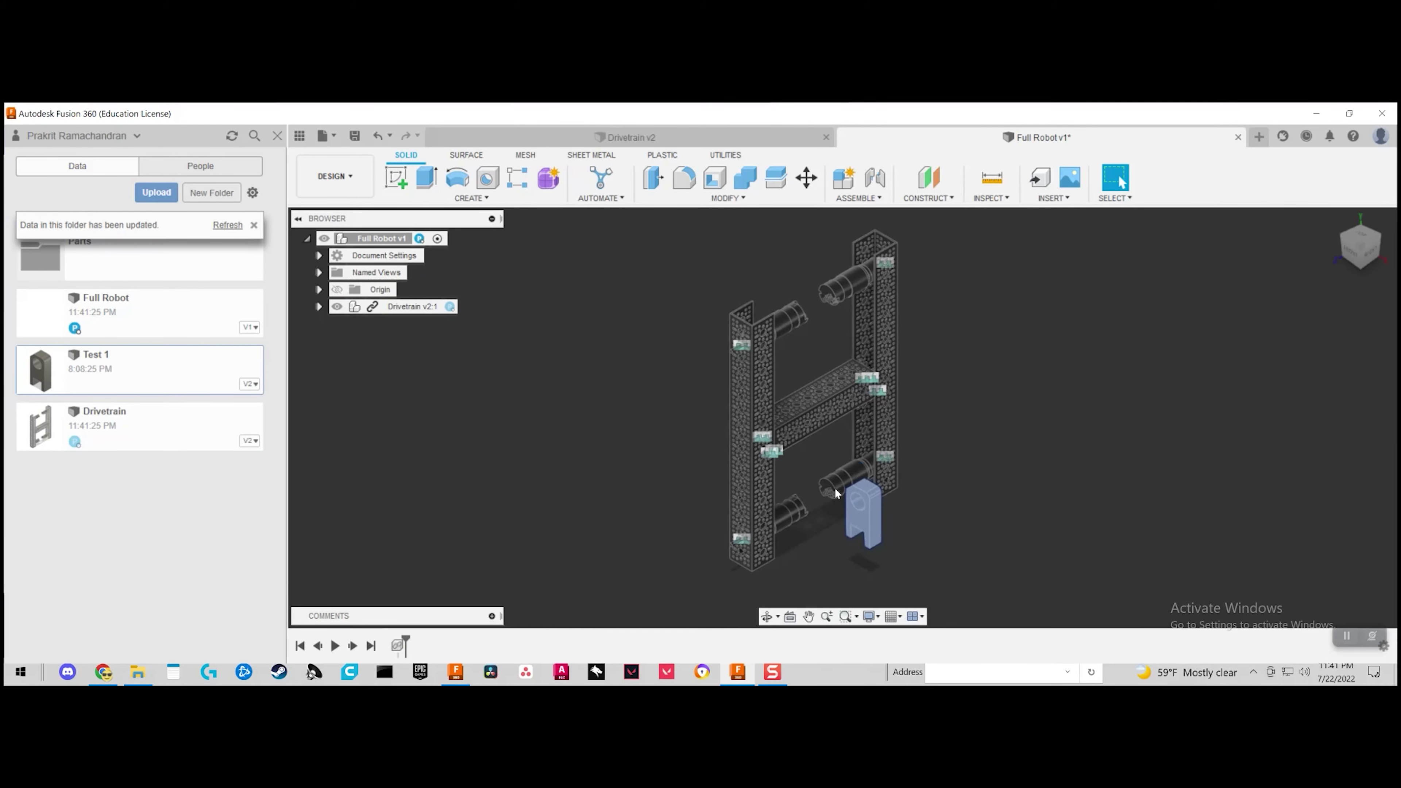
pyautogui.click(1316, 552)
# Hide Drivetrain's middle crossbar channel, save it as a new version, and return to Full Robot
pyautogui.click(670, 136)
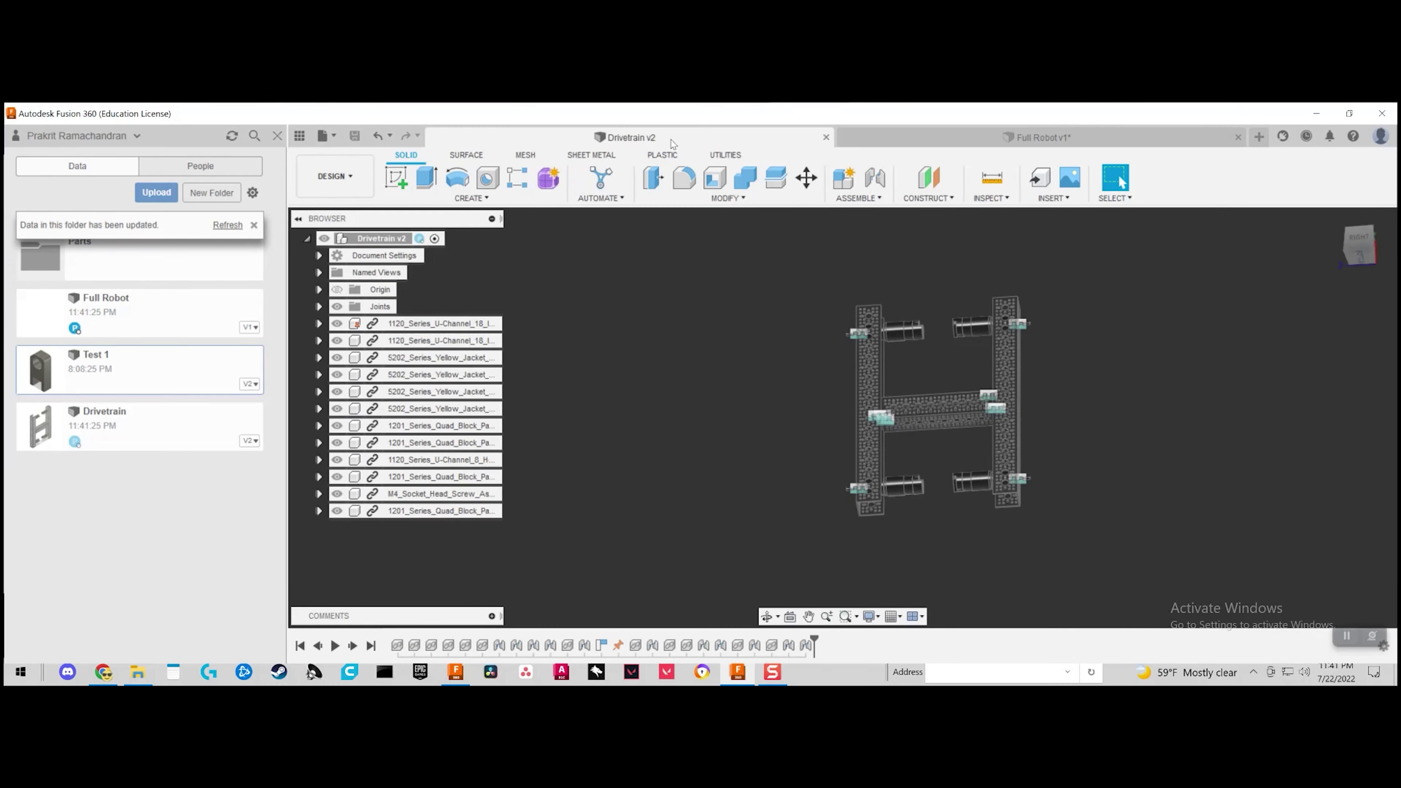
pyautogui.scroll(5, 875, 418)
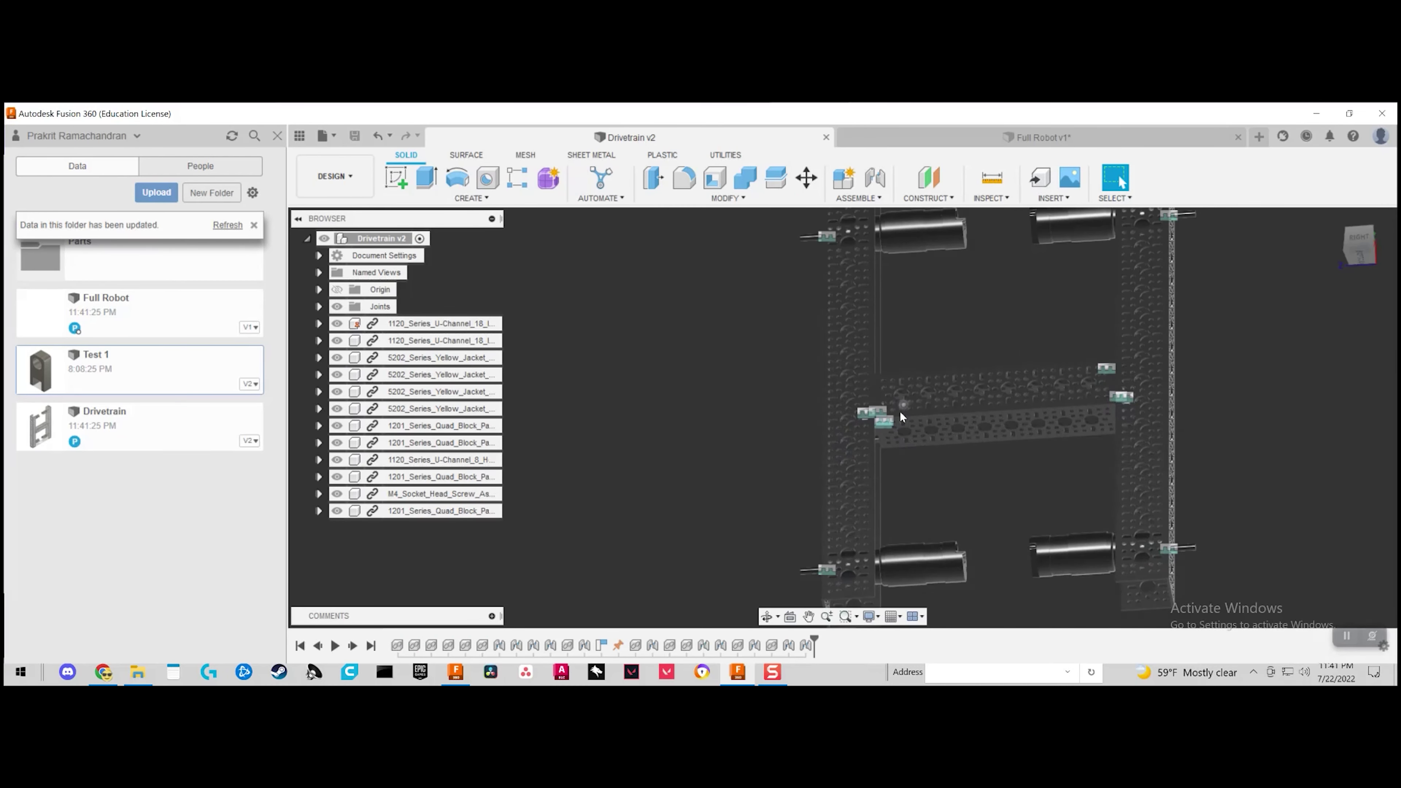
pyautogui.click(336, 459)
pyautogui.scroll(2, 916, 468)
pyautogui.scroll(-6, 916, 467)
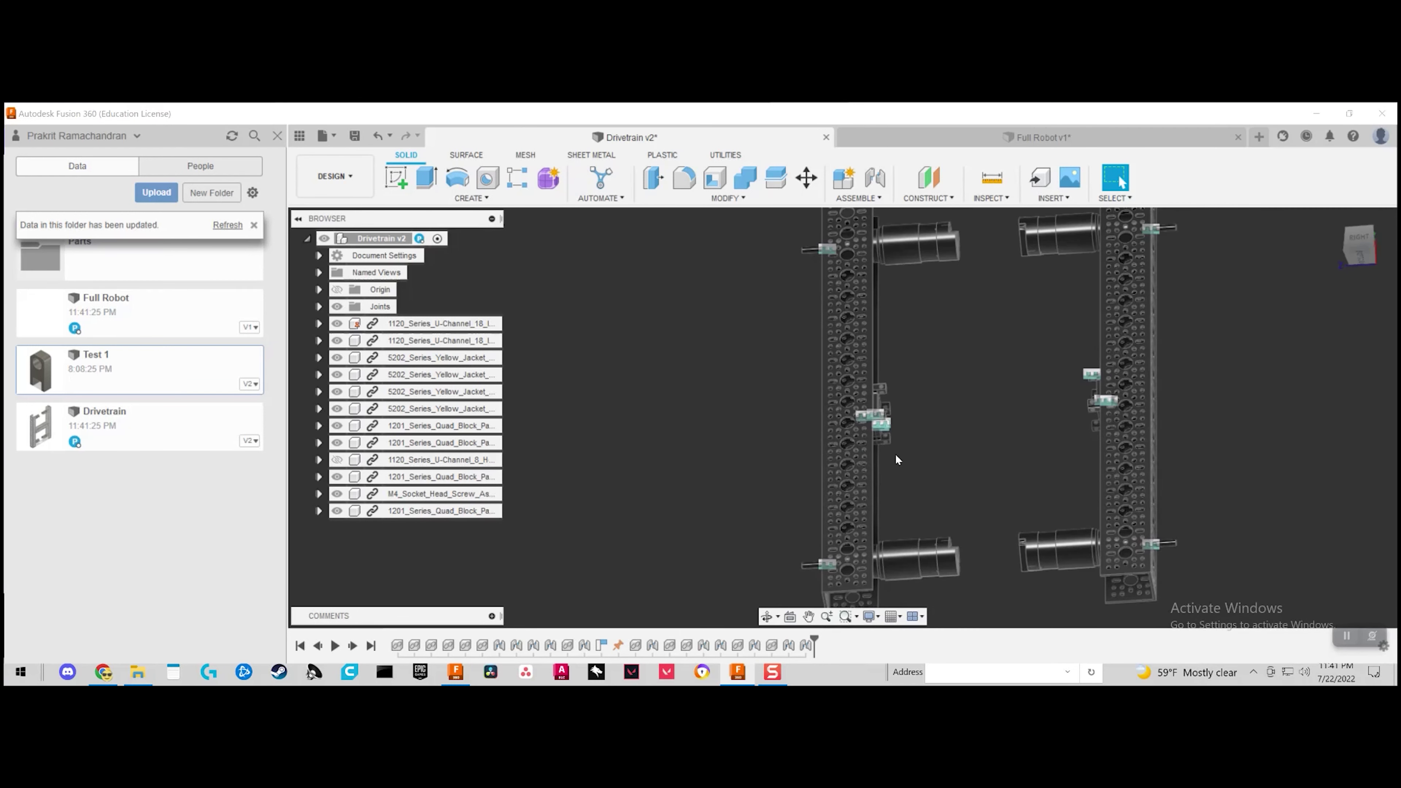
pyautogui.hotkey('ctrl', 's')
pyautogui.click(699, 414)
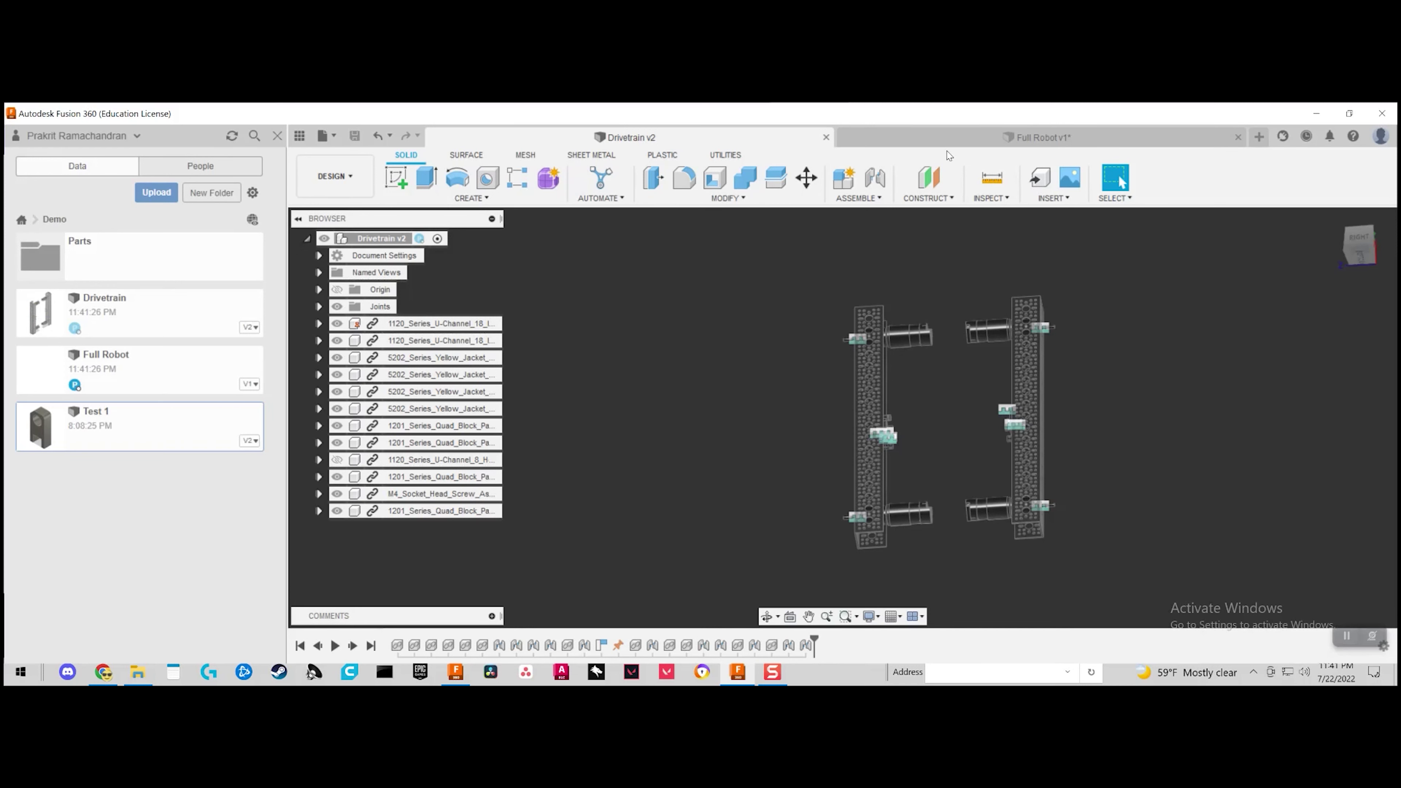
pyautogui.click(962, 142)
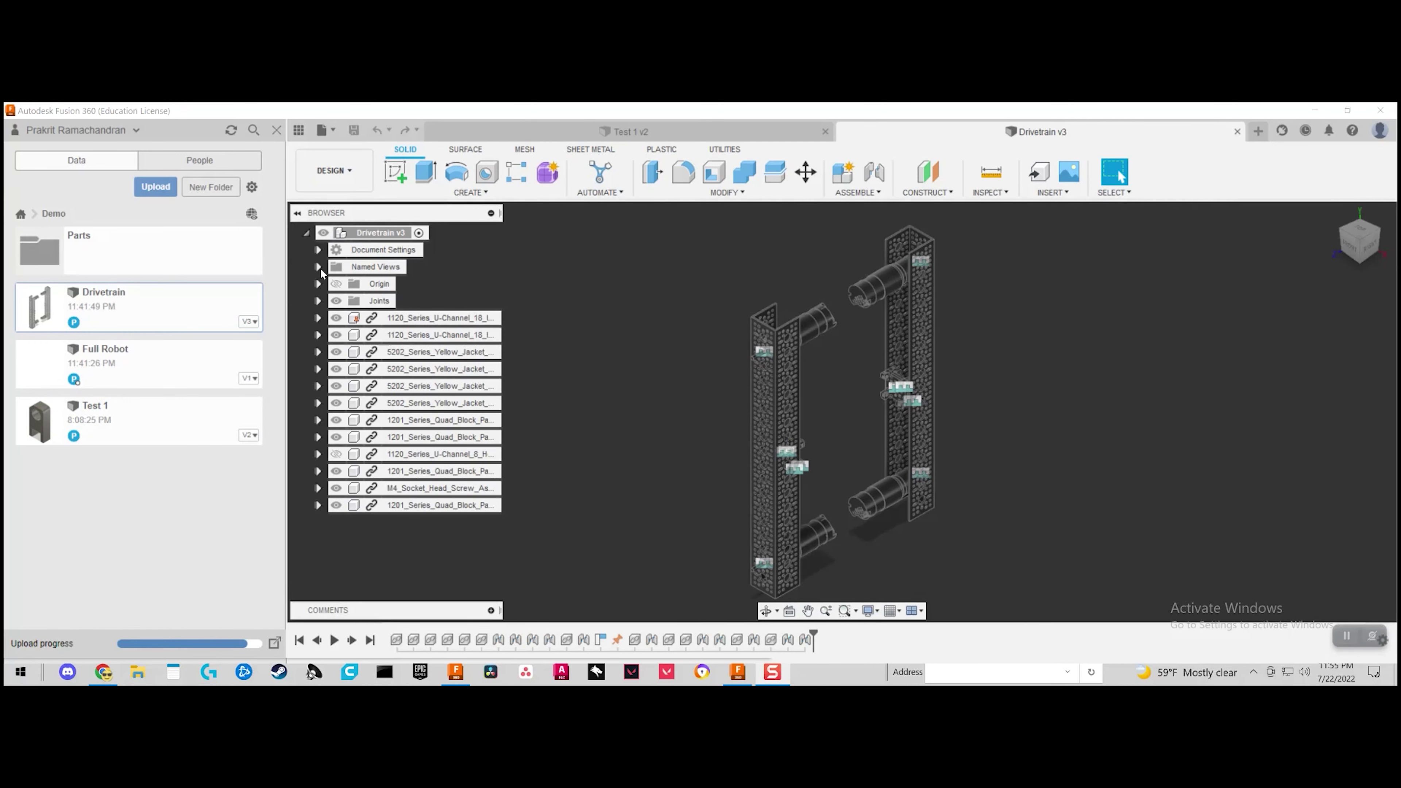
# Review Drivetrain's version history, then show the Demo project's People list
pyautogui.click(248, 321)
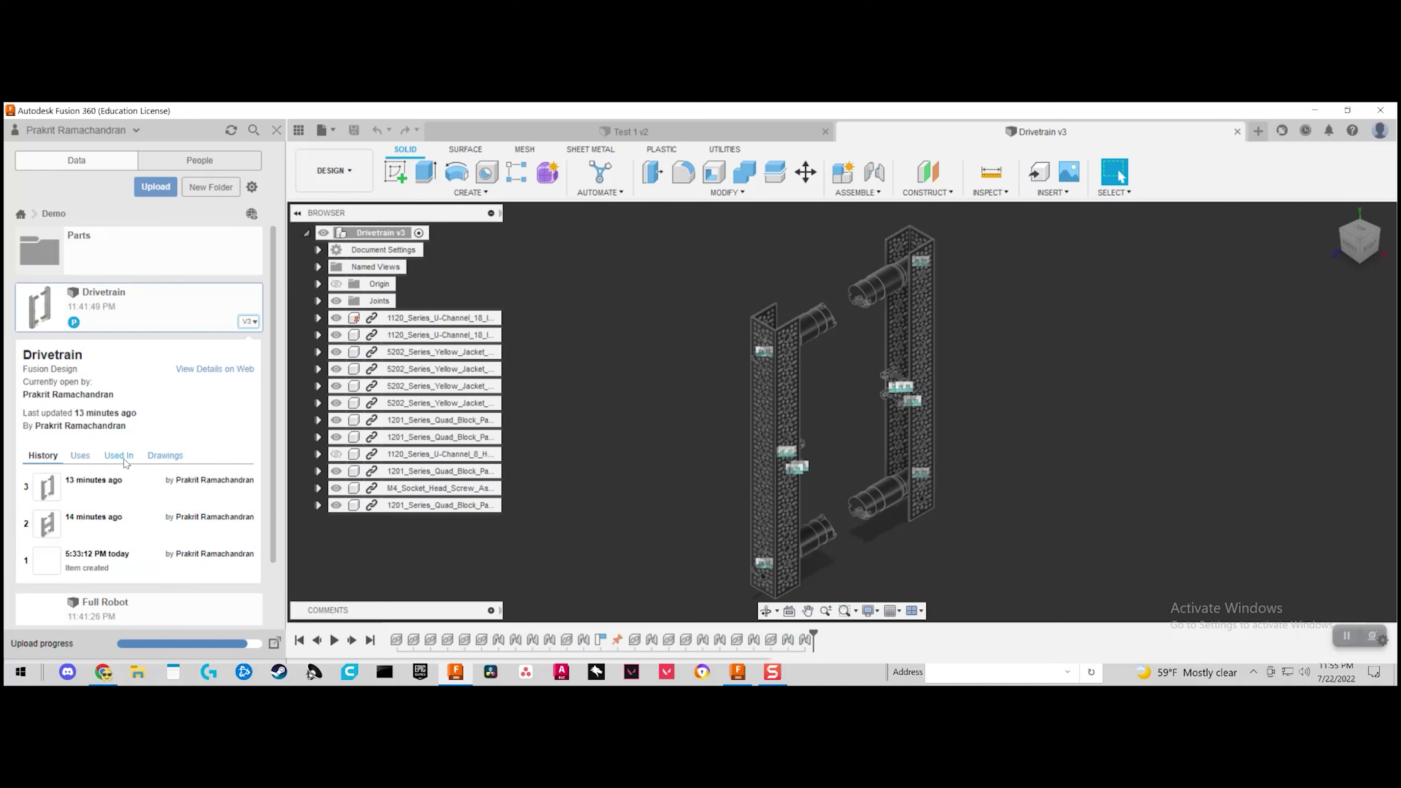
pyautogui.scroll(-1, 91, 463)
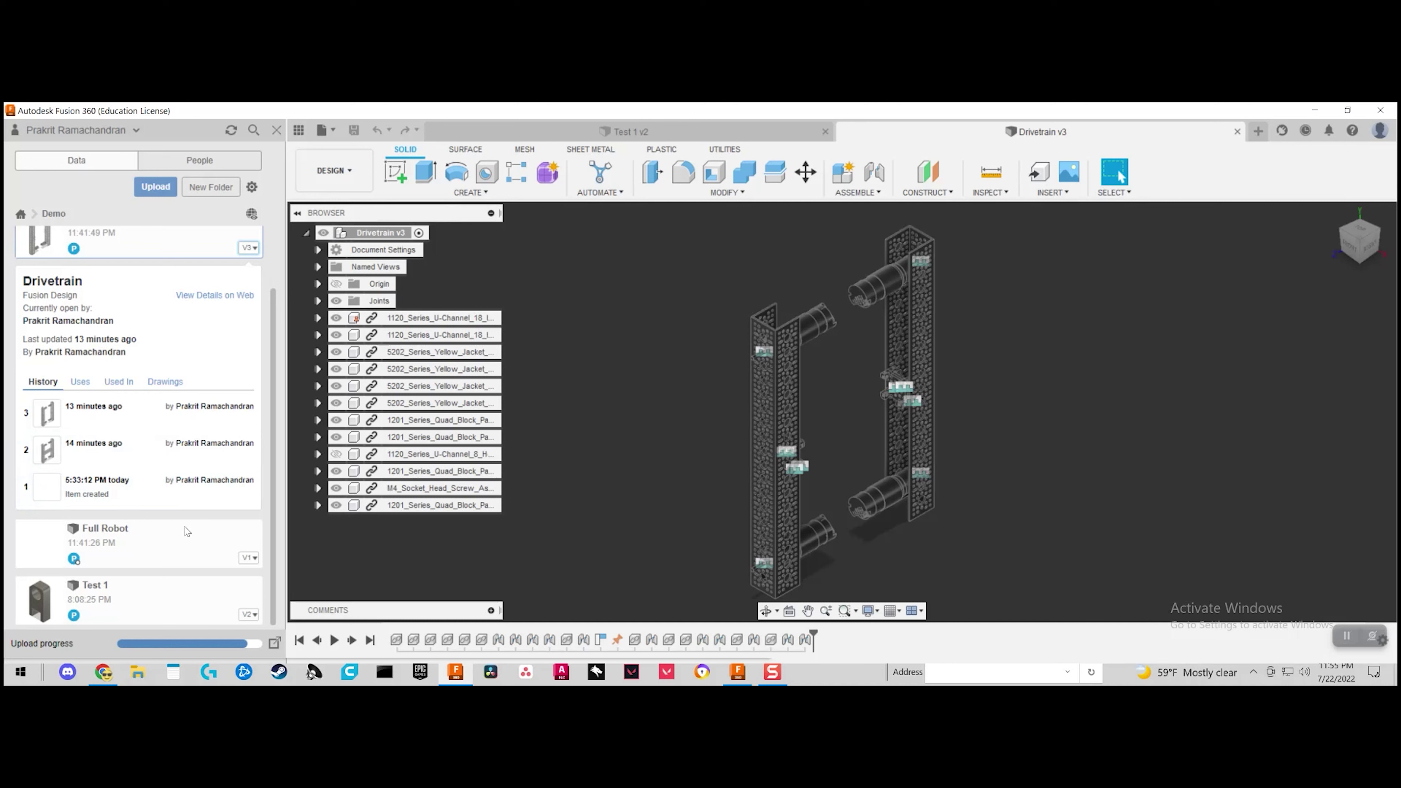
pyautogui.scroll(1, 147, 268)
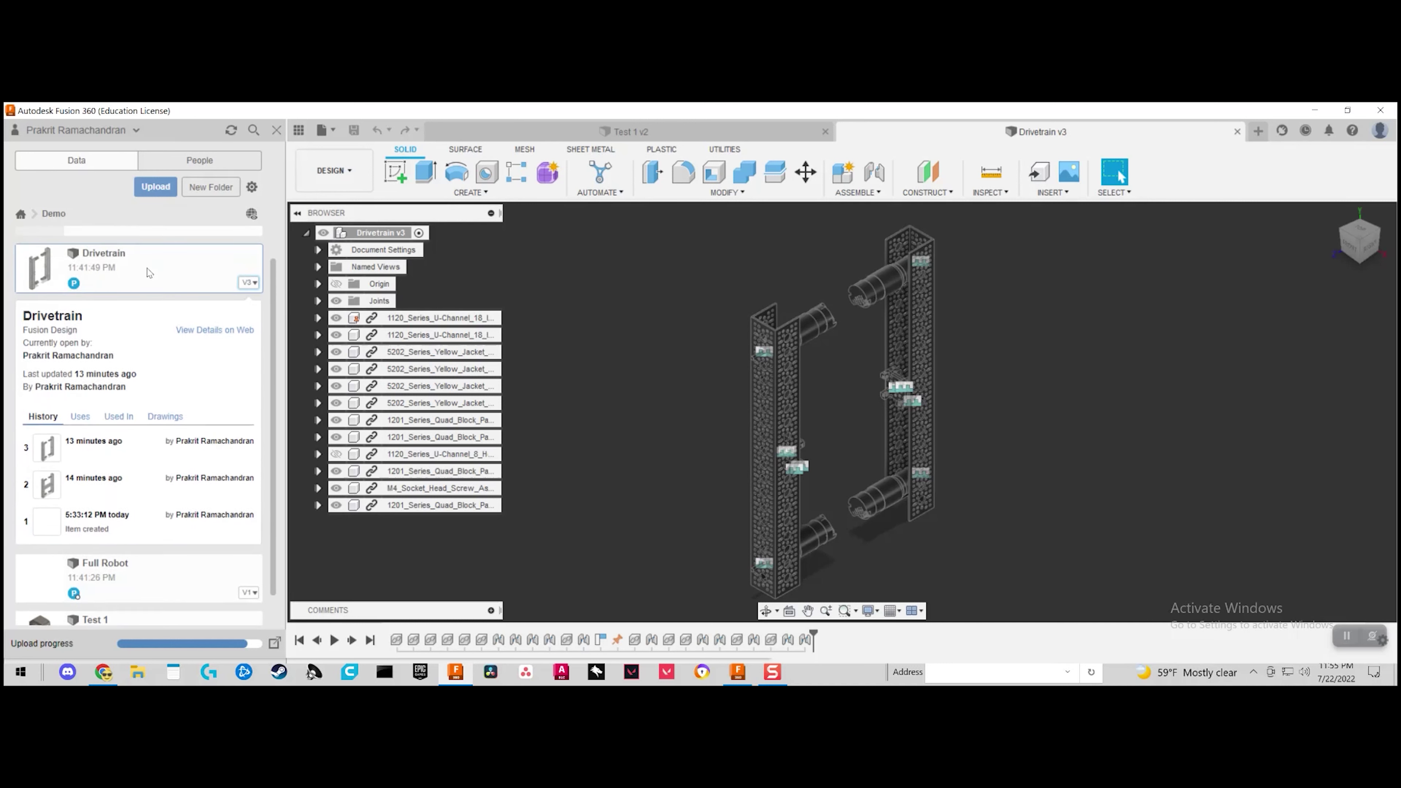
pyautogui.click(199, 168)
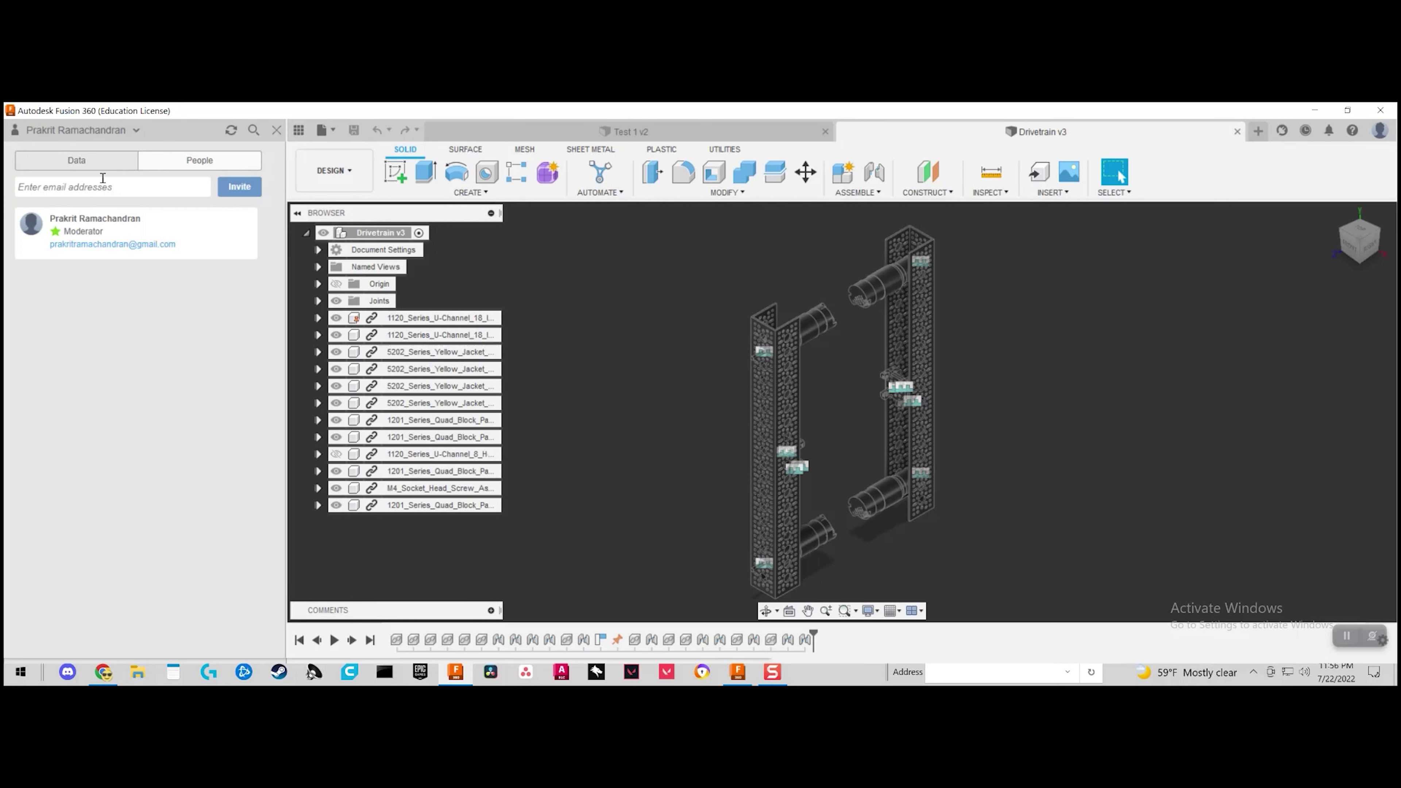
# Type a collaborator's e-mail address into the invite field, then return to the project's data list
pyautogui.click(139, 190)
pyautogui.write('a')
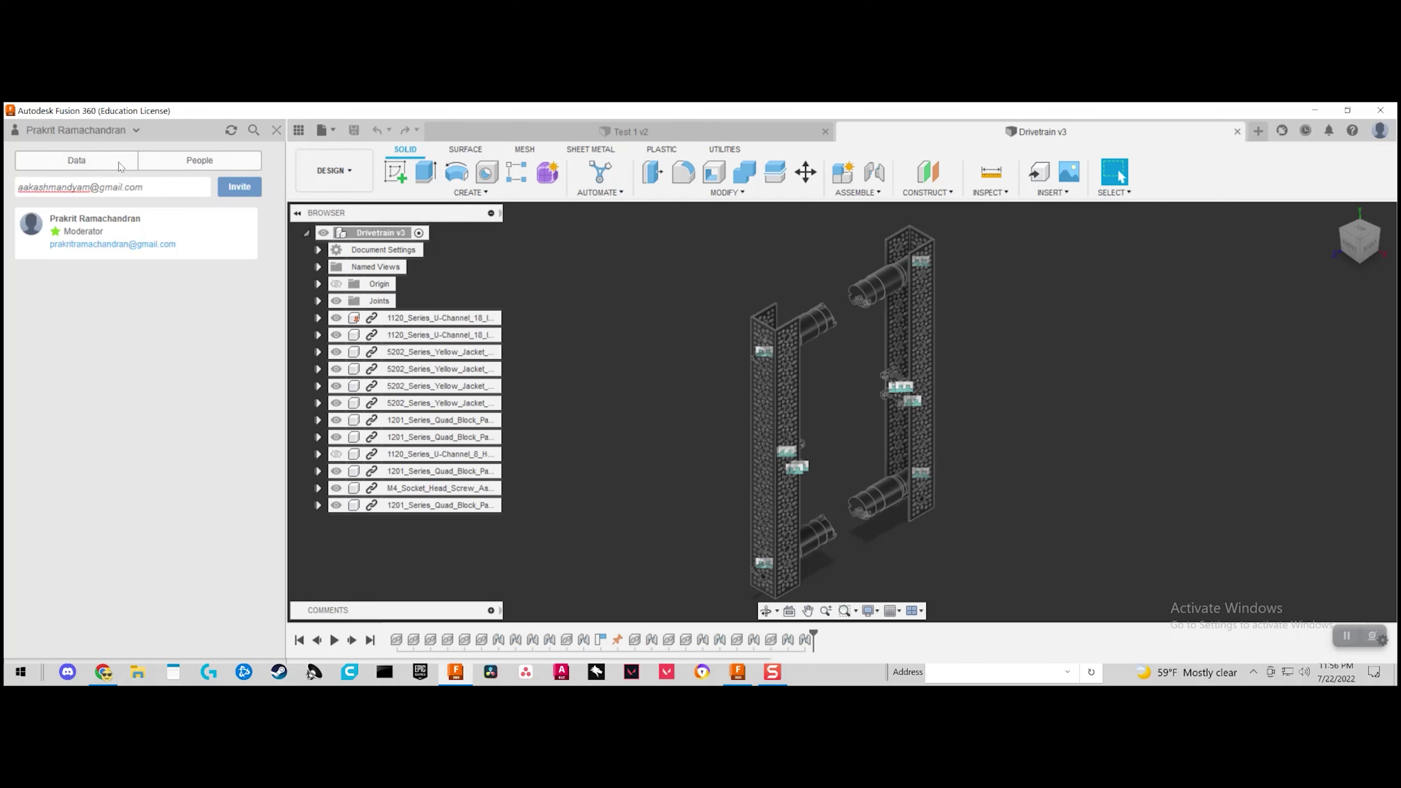
pyautogui.click(77, 160)
pyautogui.scroll(-1, 166, 431)
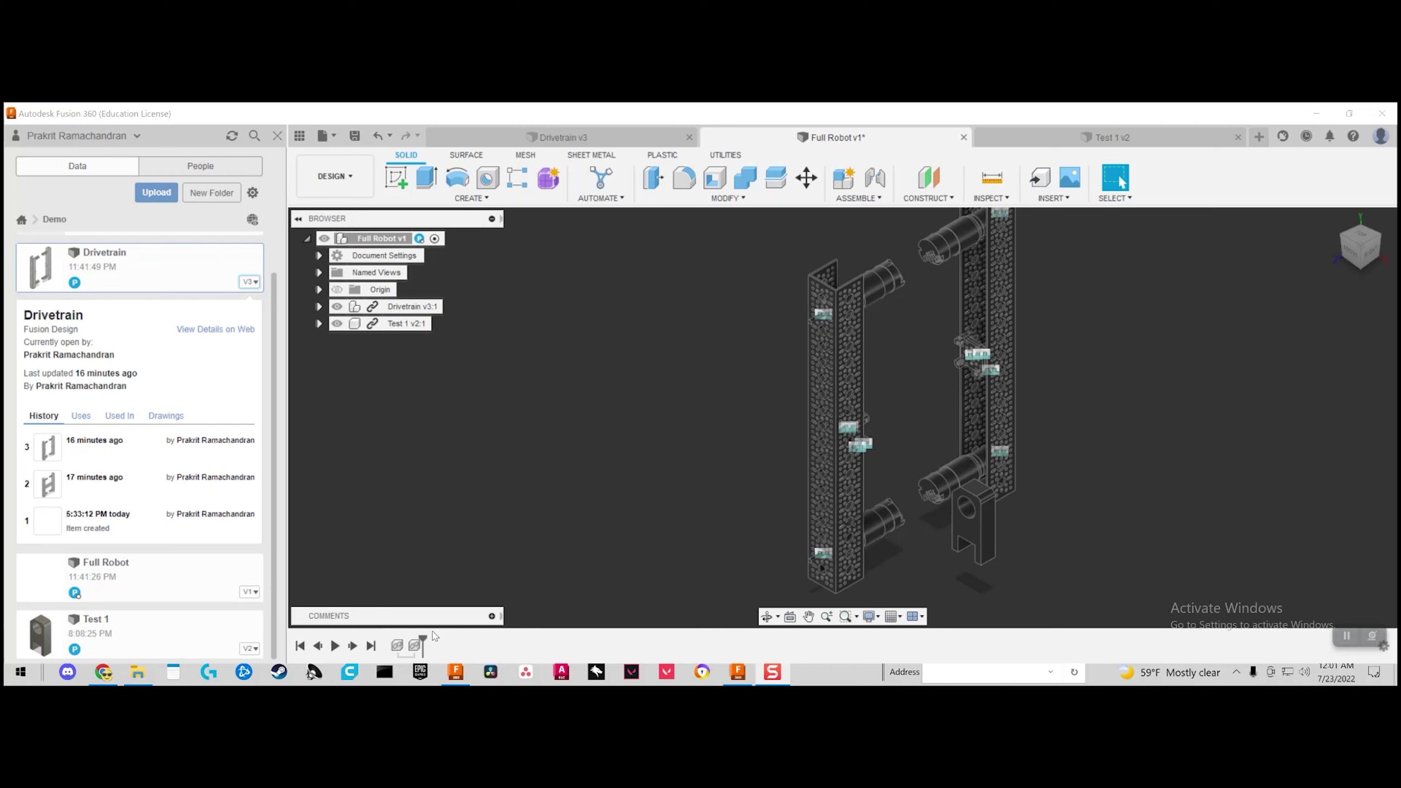
# Roll Full Robot's timeline back and open the Test 1 v2:1 component in its own tab
pyautogui.moveTo(424, 637)
pyautogui.mouseDown()
pyautogui.moveTo(389, 637)
pyautogui.moveTo(424, 642)
pyautogui.mouseUp()
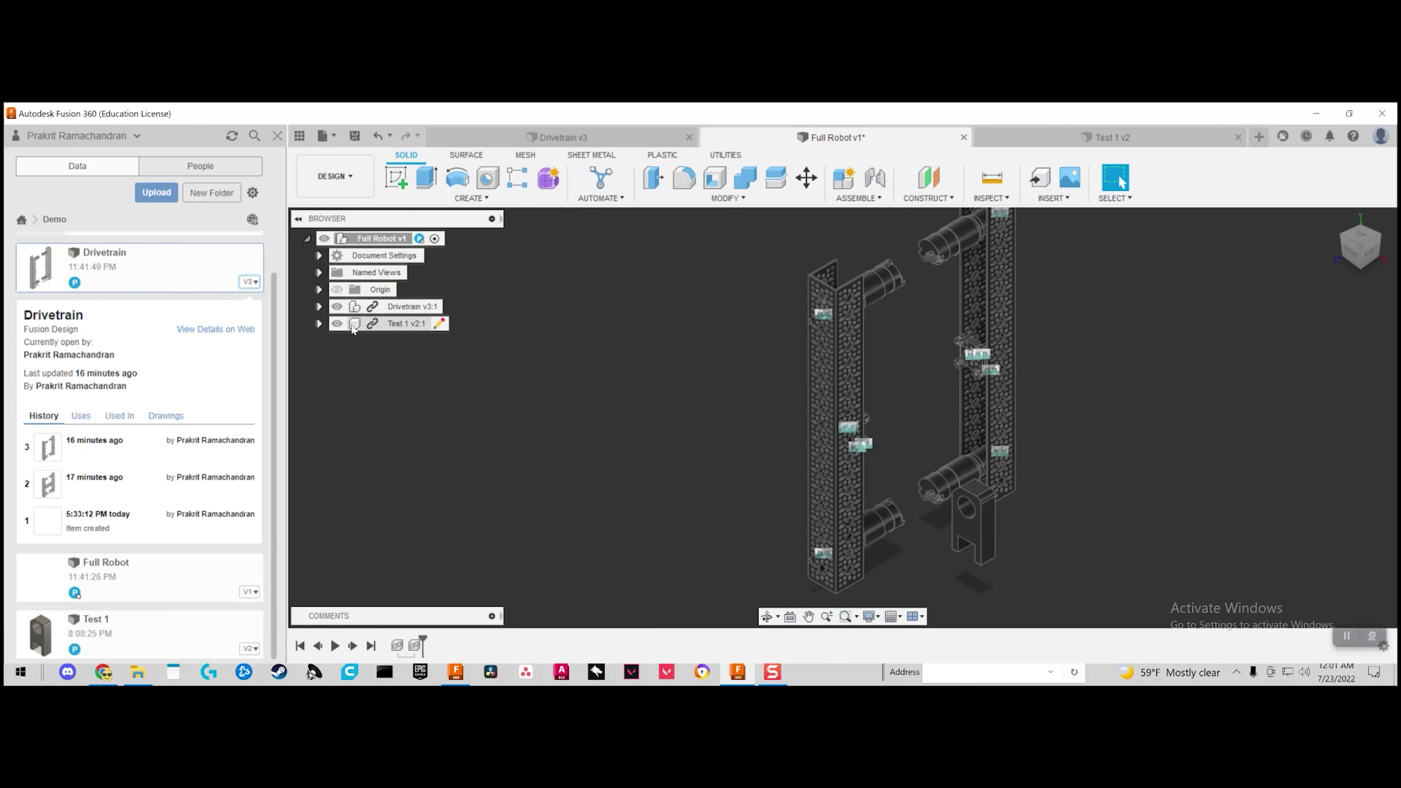
pyautogui.click(384, 325)
pyautogui.rightClick(383, 325)
pyautogui.click(413, 330)
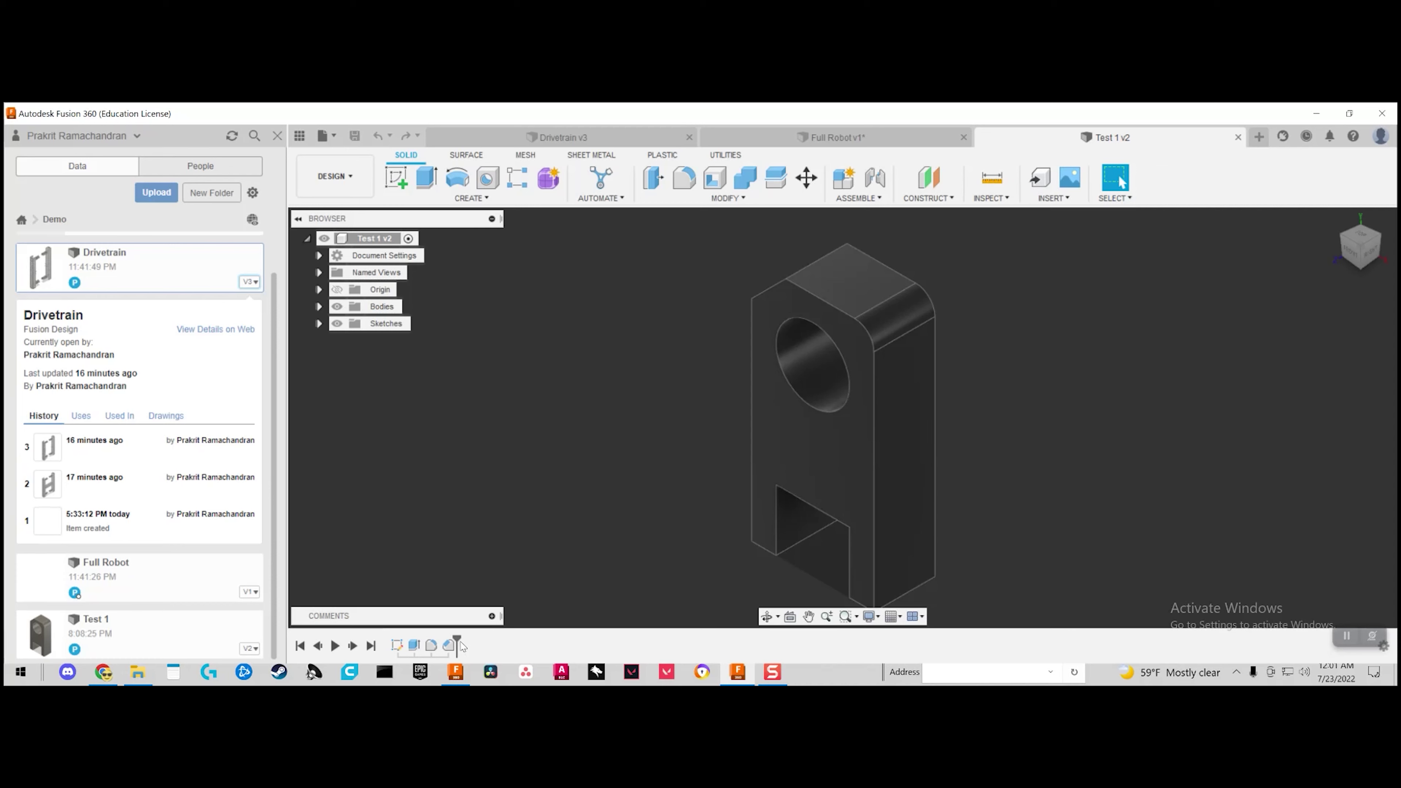
# Roll Test 1's history back and edit Sketch4 to show the circle's dimensions
pyautogui.moveTo(457, 639); pyautogui.dragTo(422, 642)
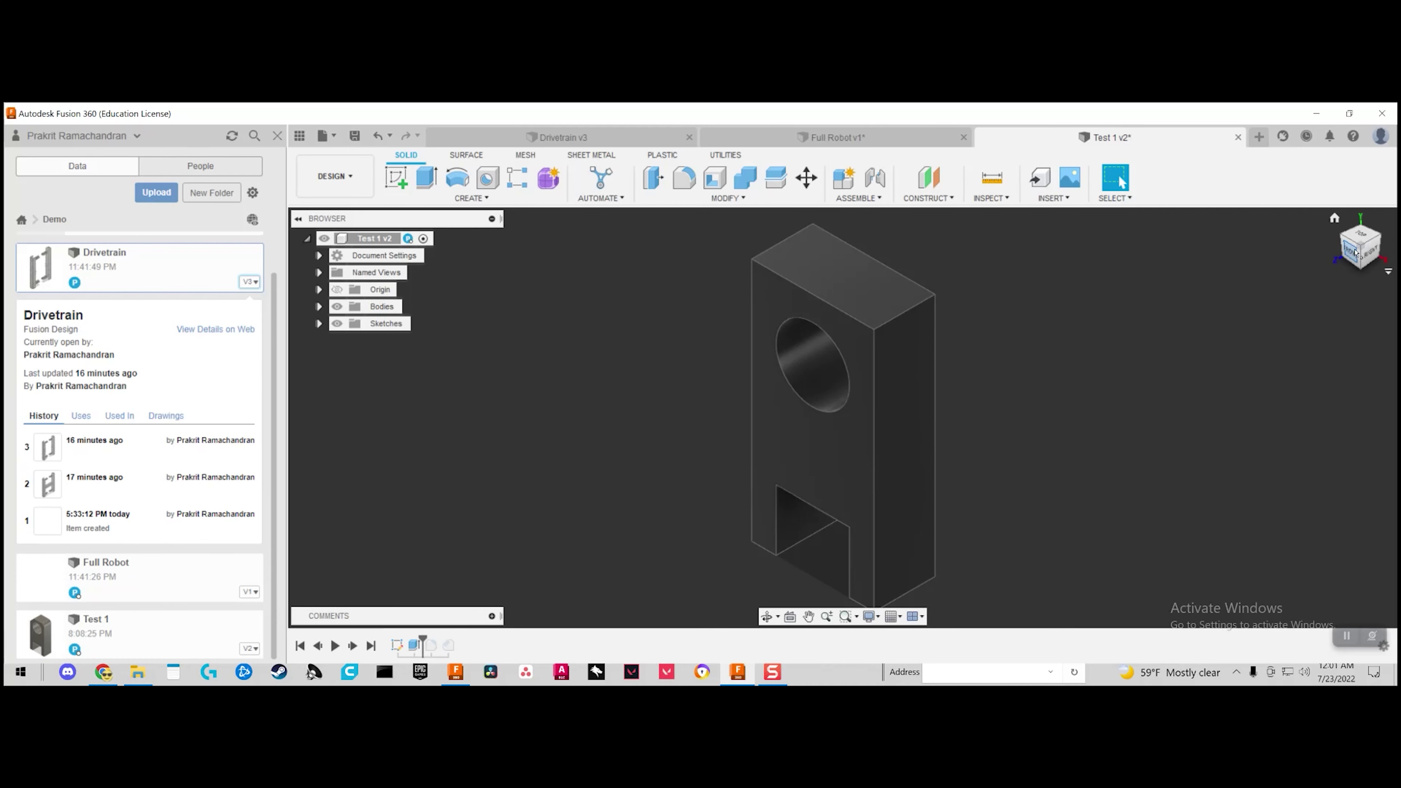
pyautogui.keyDown('shift'); pyautogui.moveTo(800, 419); pyautogui.dragTo(743, 451, button='middle'); pyautogui.keyUp('shift')
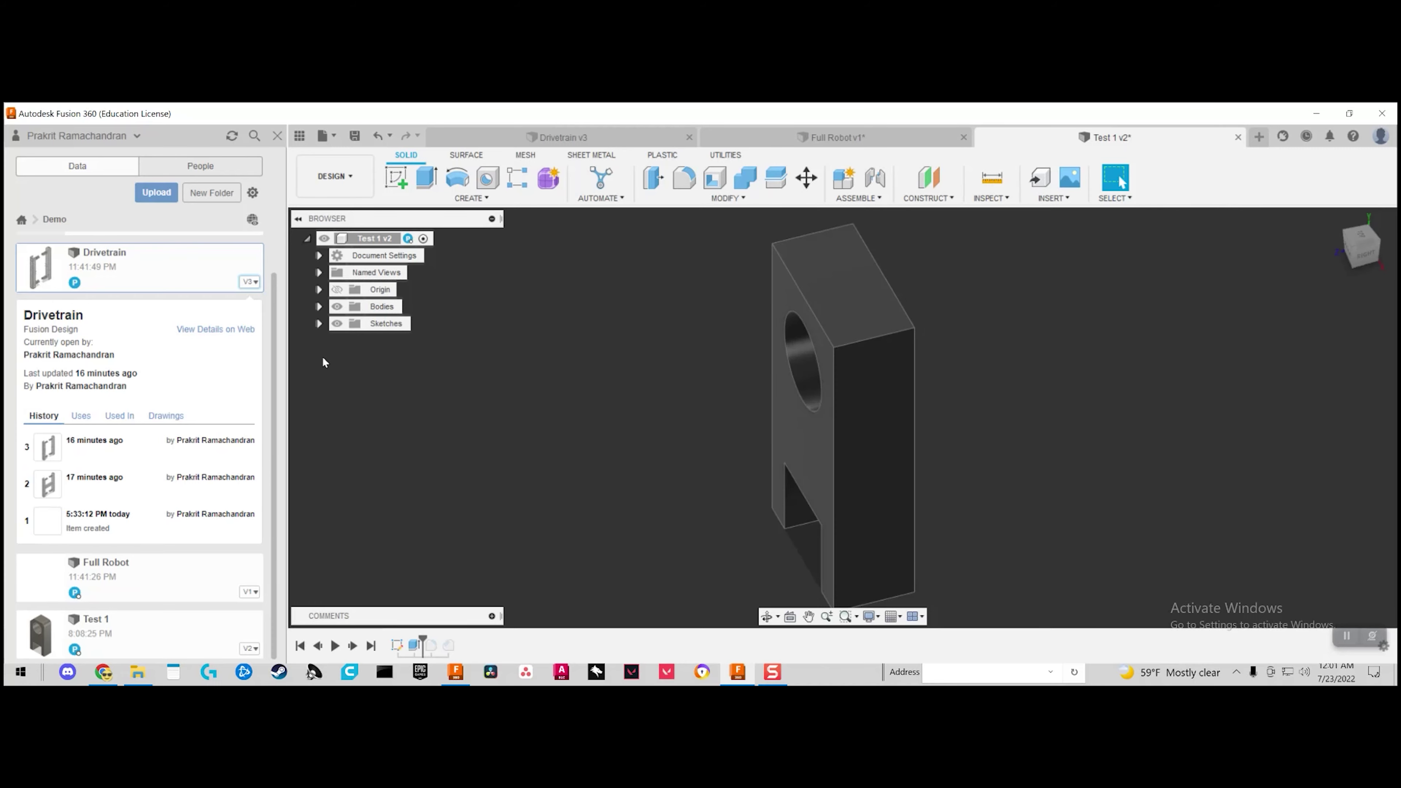
pyautogui.click(319, 324)
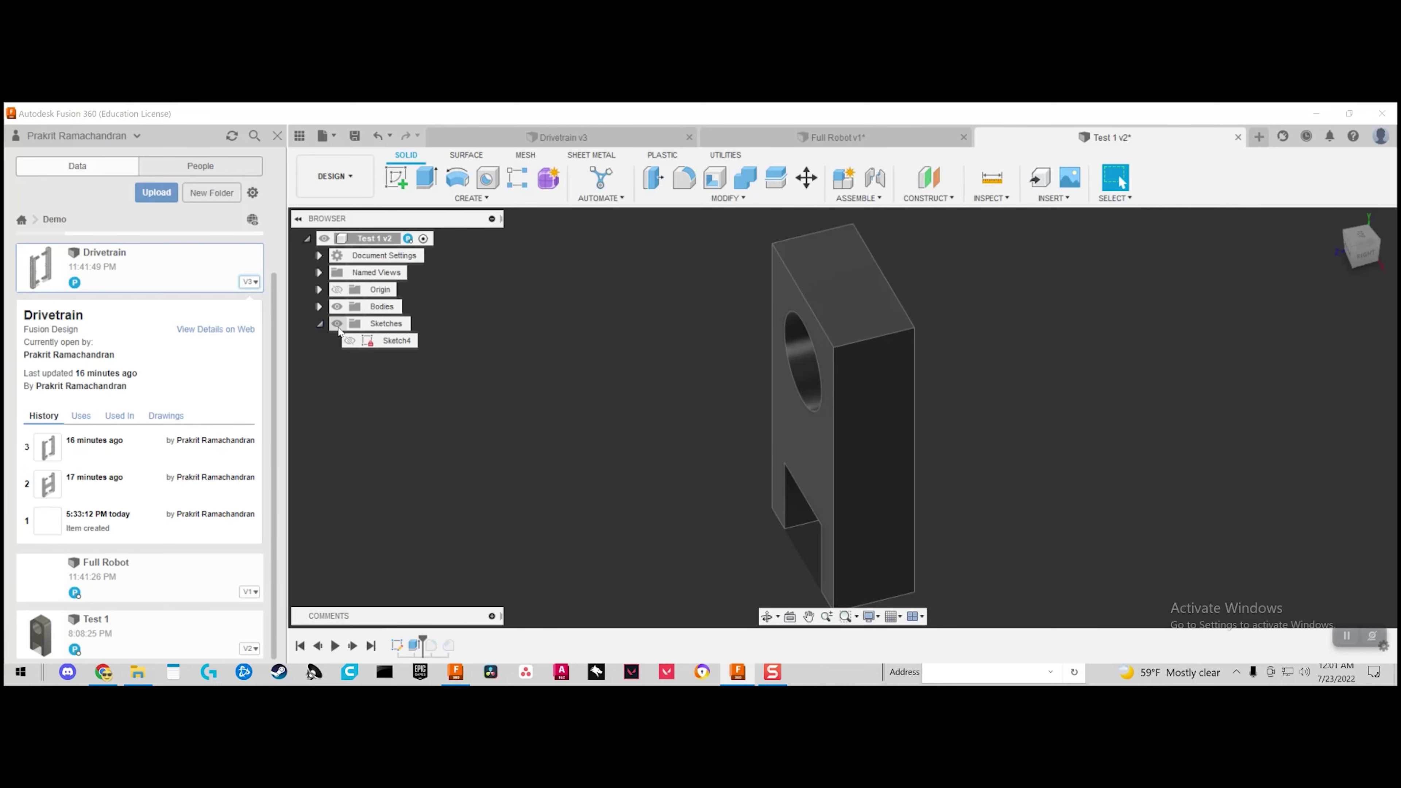
pyautogui.click(391, 342)
pyautogui.doubleClick(392, 341)
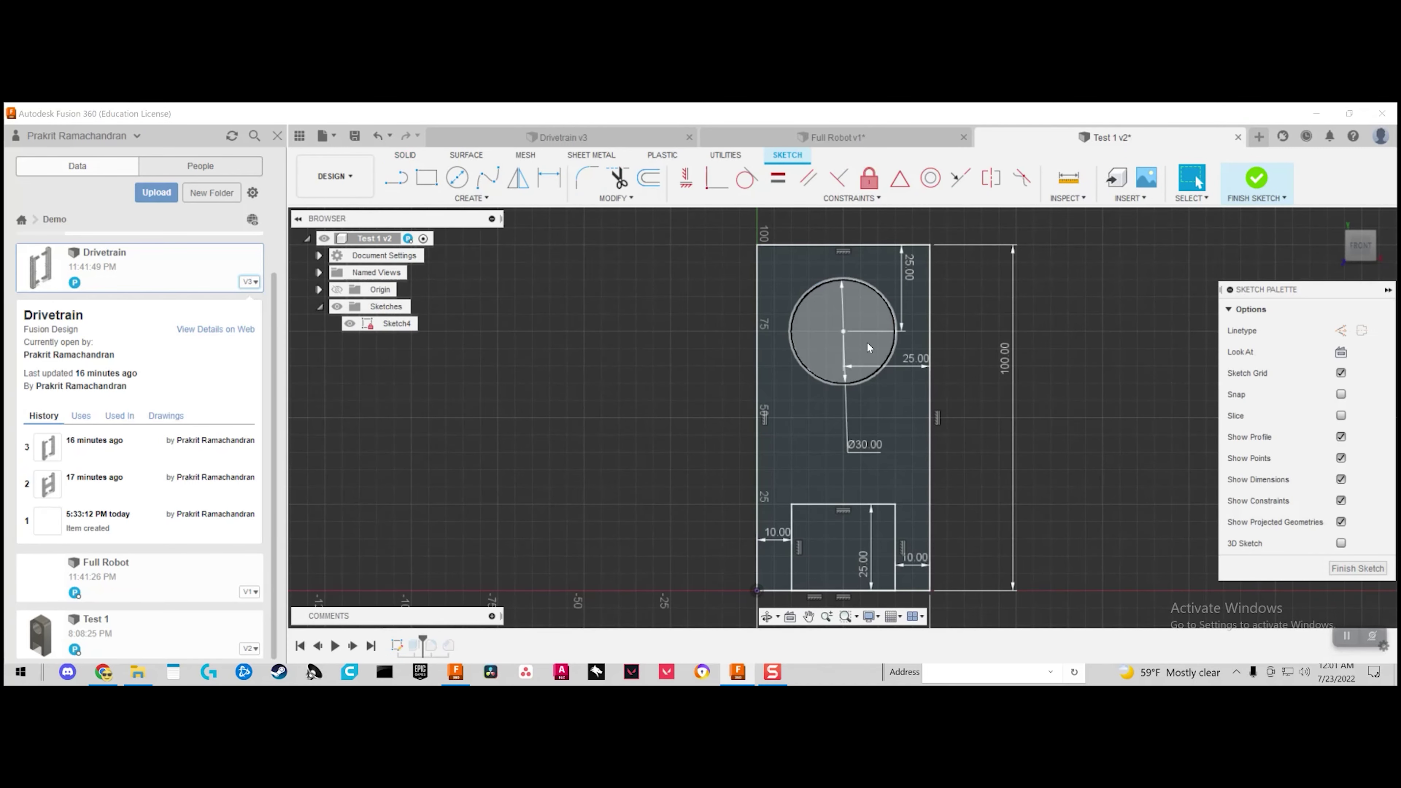
# Change both 25.00 circle distances to 30 mm, finish the sketch and save Test 1
pyautogui.doubleClick(912, 365)
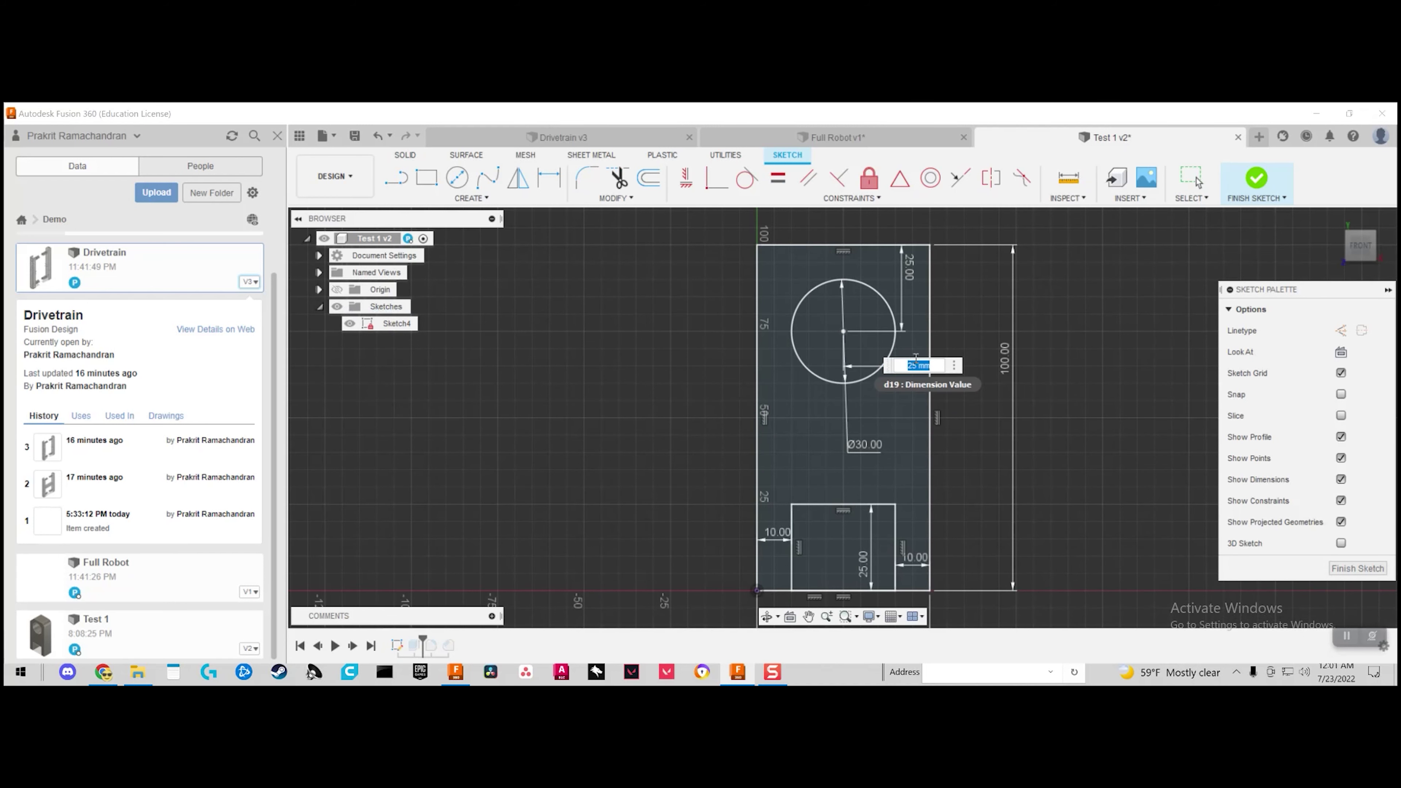
pyautogui.write('30')
pyautogui.press('Return')
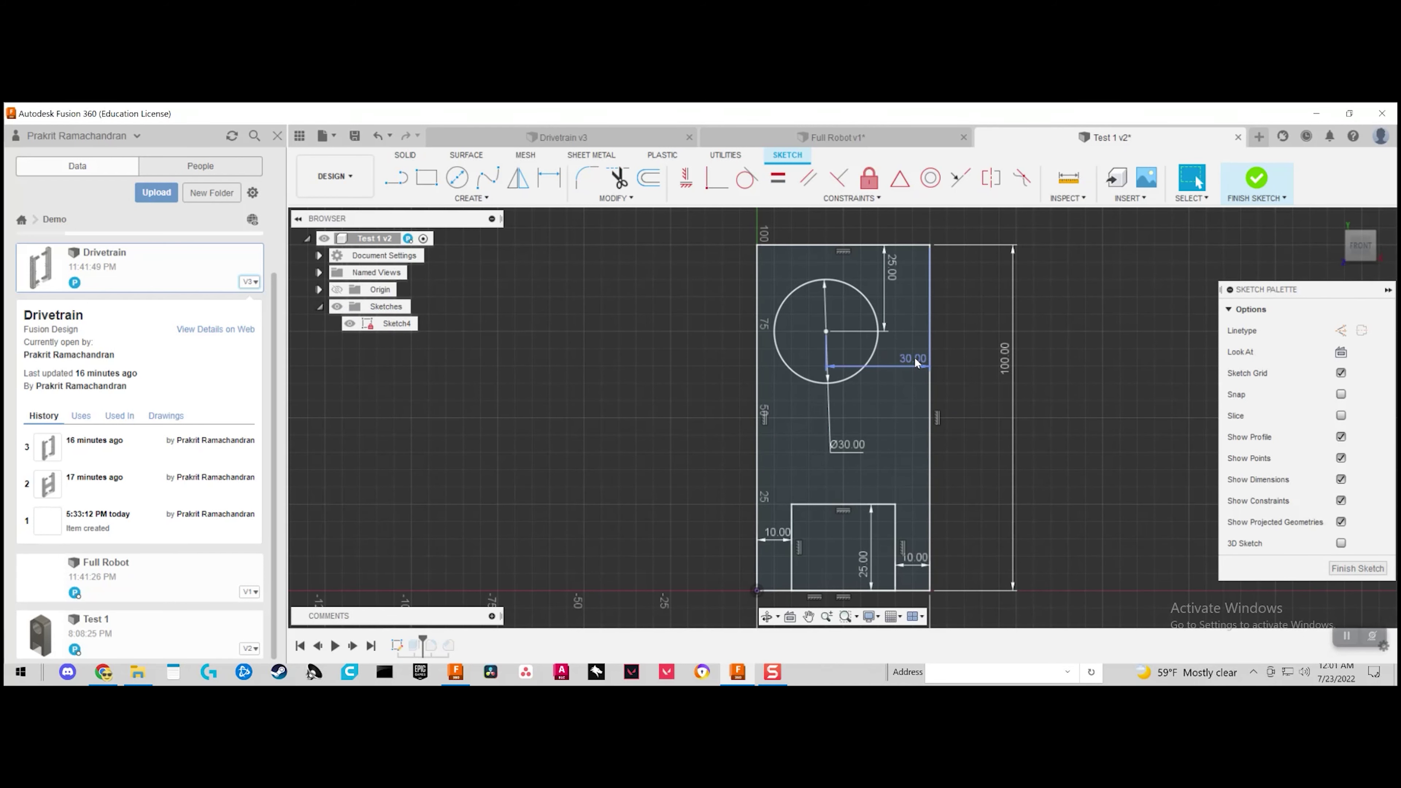
pyautogui.doubleClick(892, 267)
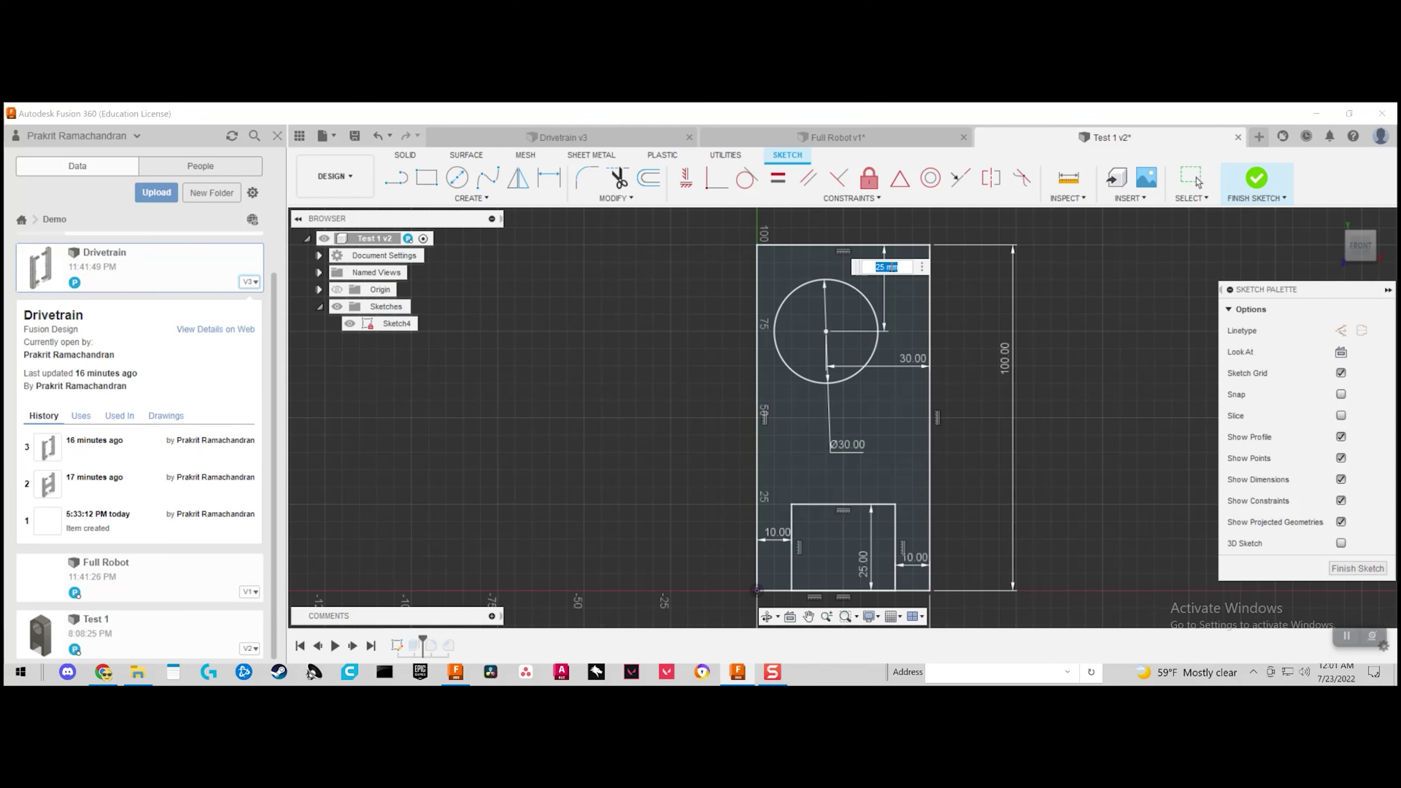
pyautogui.write('30')
pyautogui.press('Return')
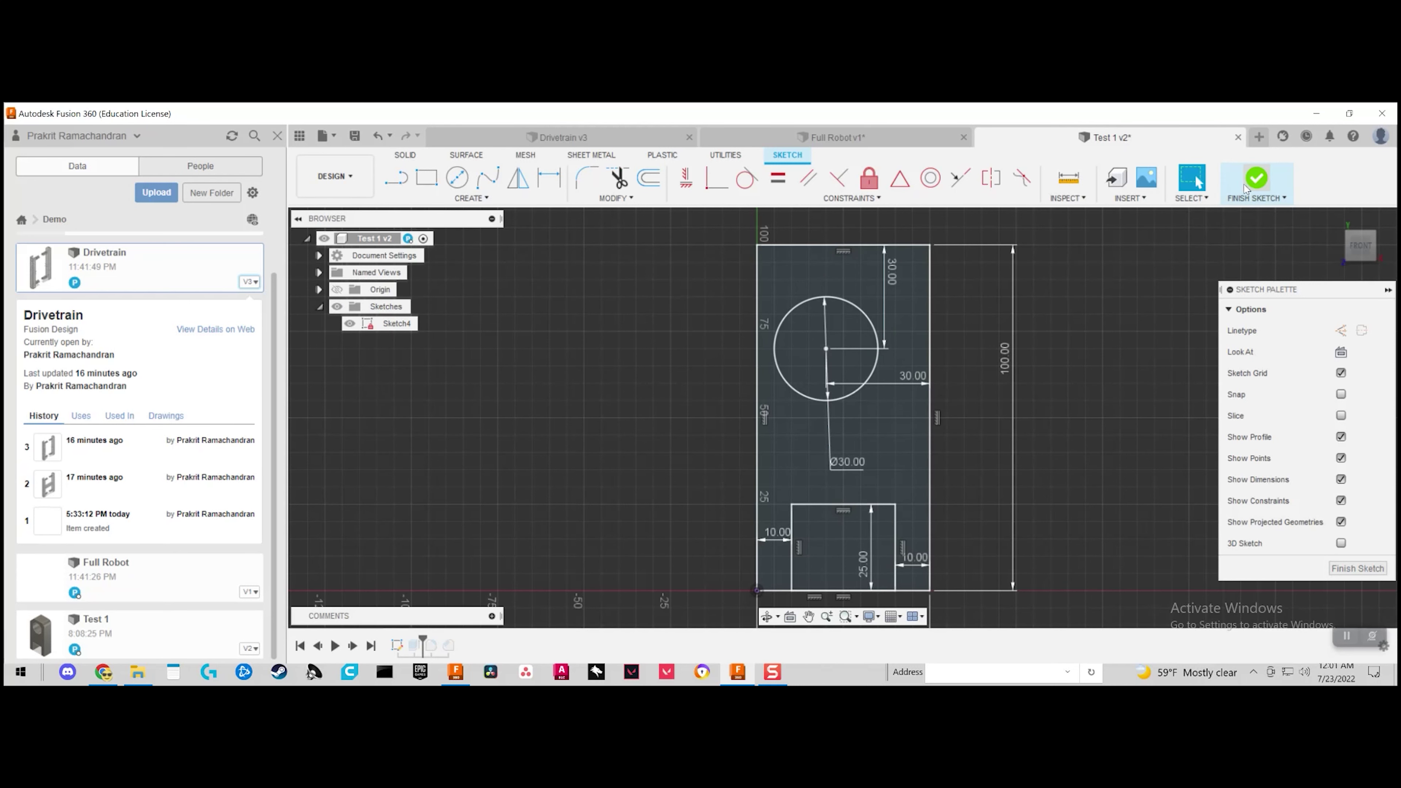
pyautogui.click(1247, 185)
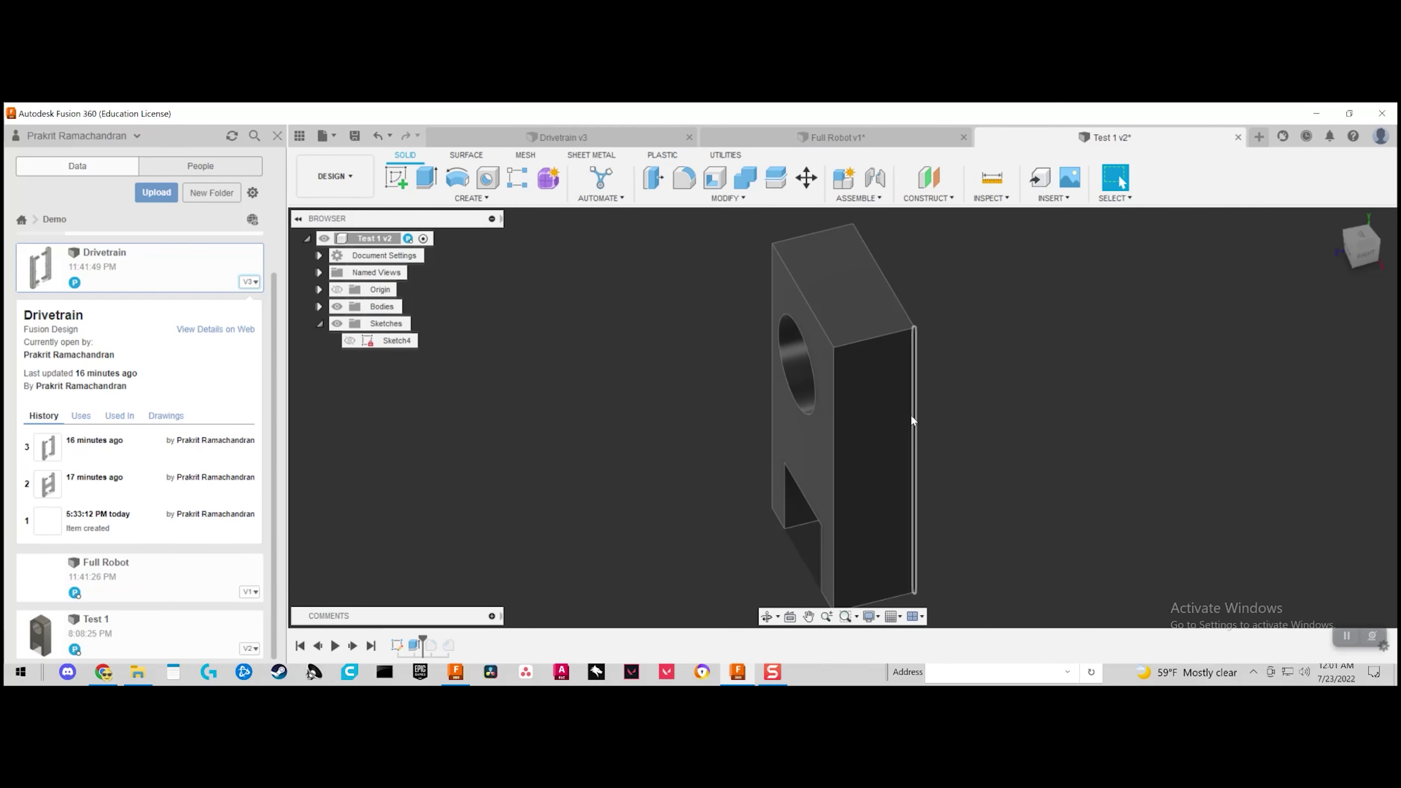
pyautogui.hotkey('ctrl', 's')
pyautogui.click(697, 408)
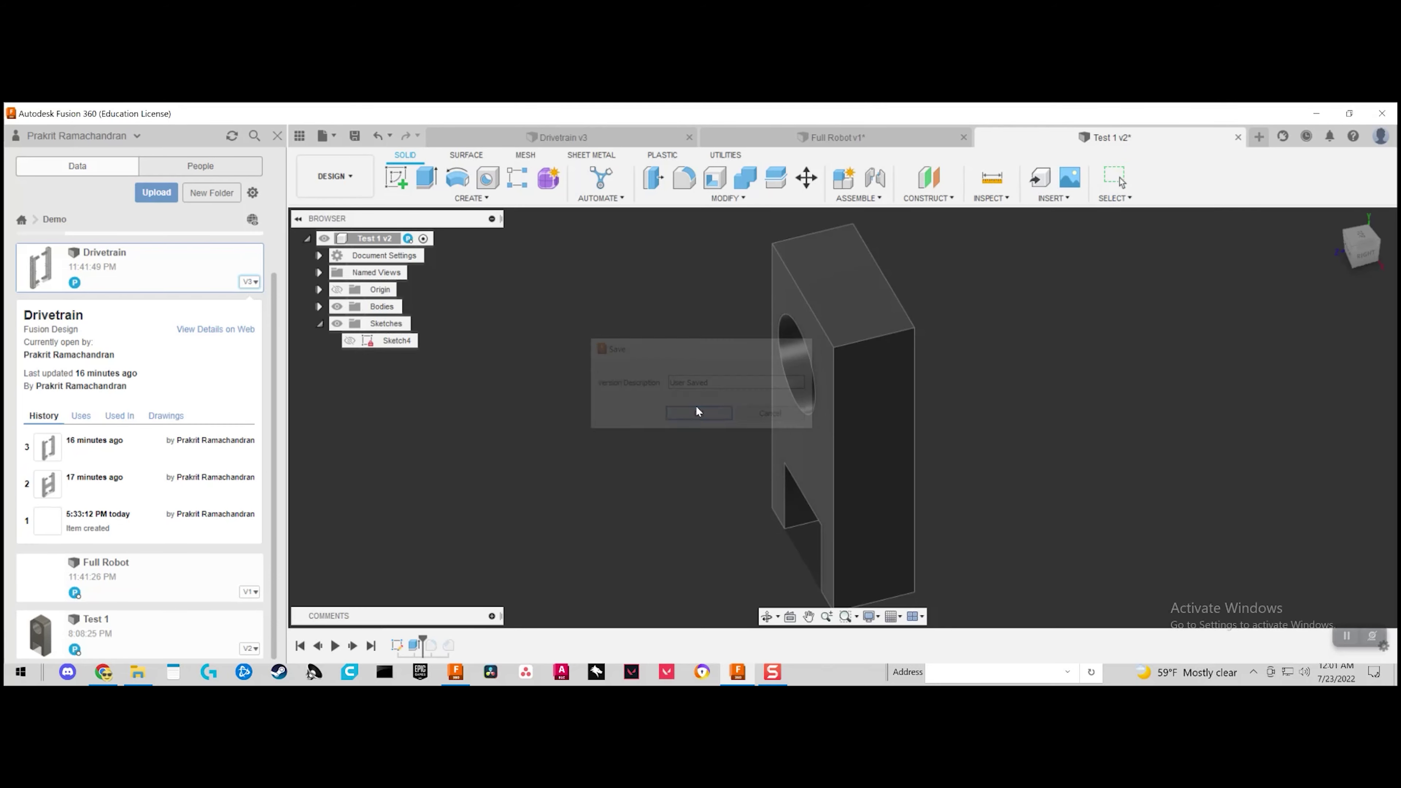
pyautogui.click(853, 142)
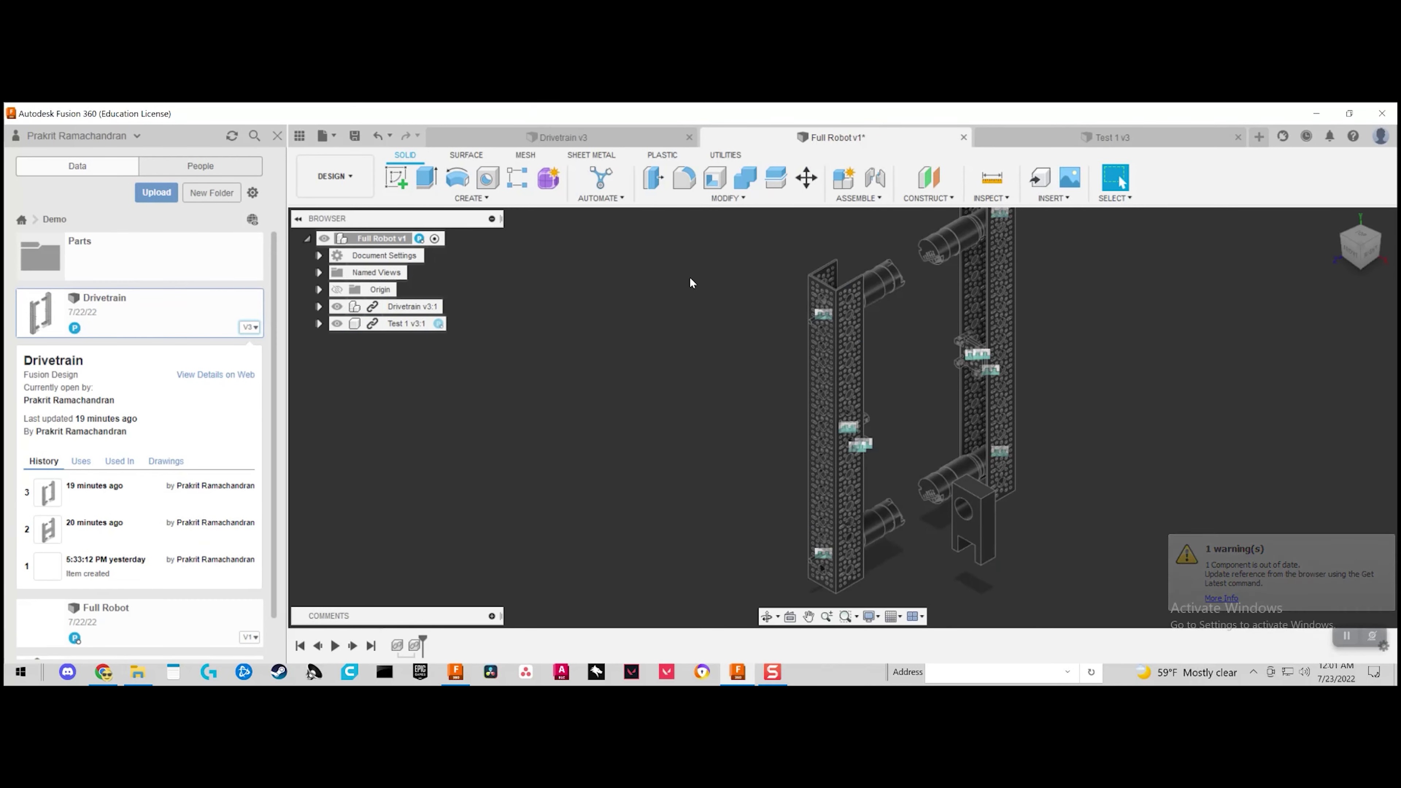
pyautogui.scroll(1, 968, 504)
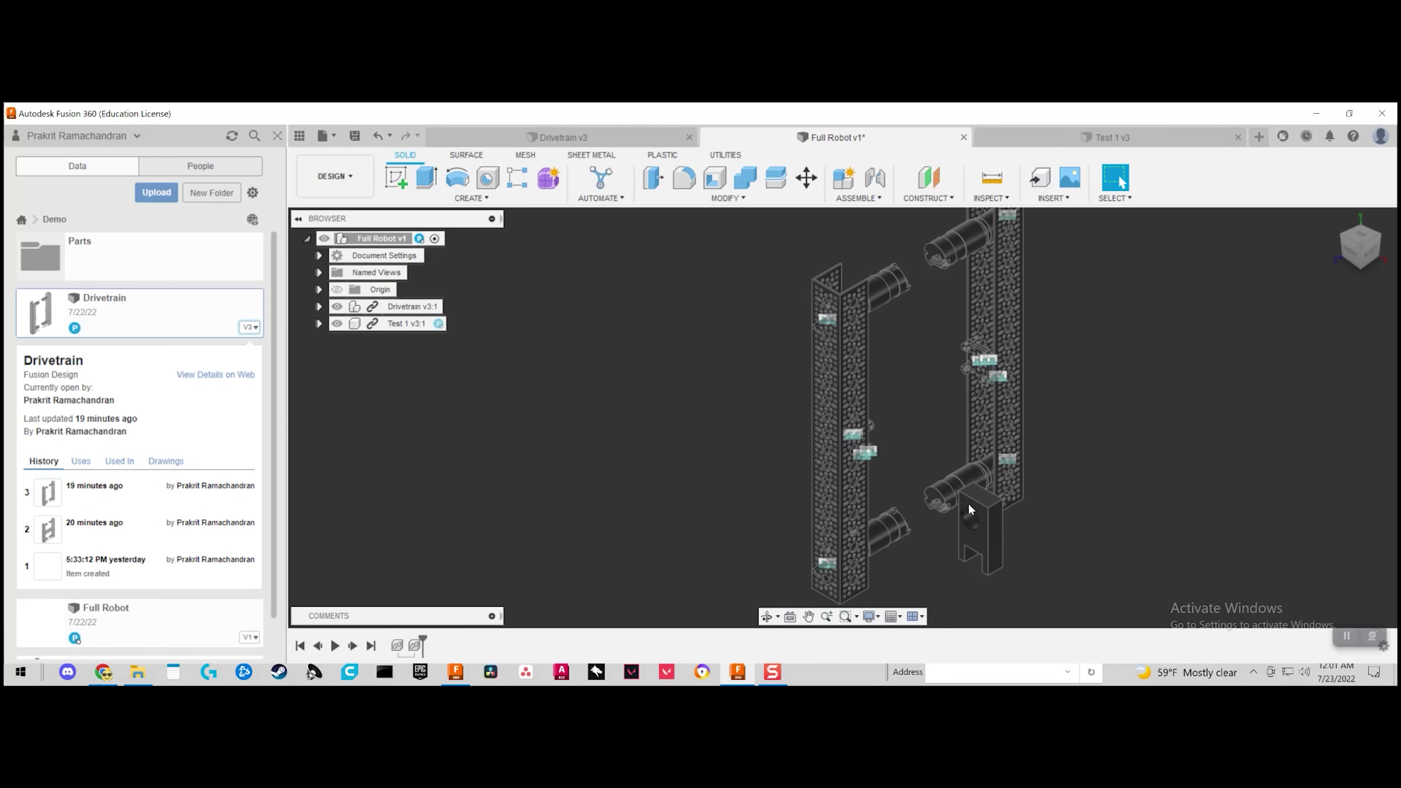
pyautogui.scroll(5, 968, 503)
pyautogui.click(1112, 137)
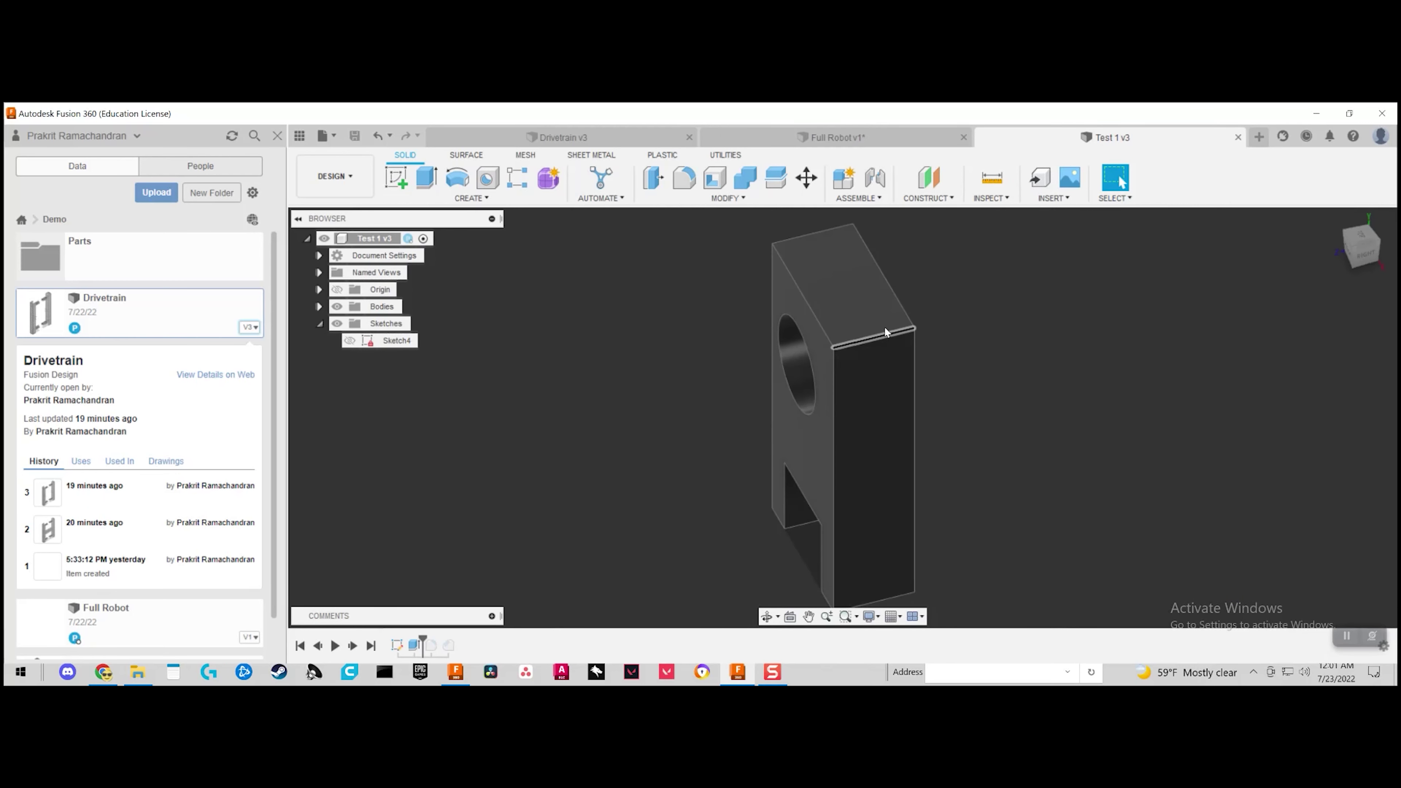
# Turn to a front-top corner view and reopen Sketch4, leaving it unchanged
pyautogui.click(1354, 243)
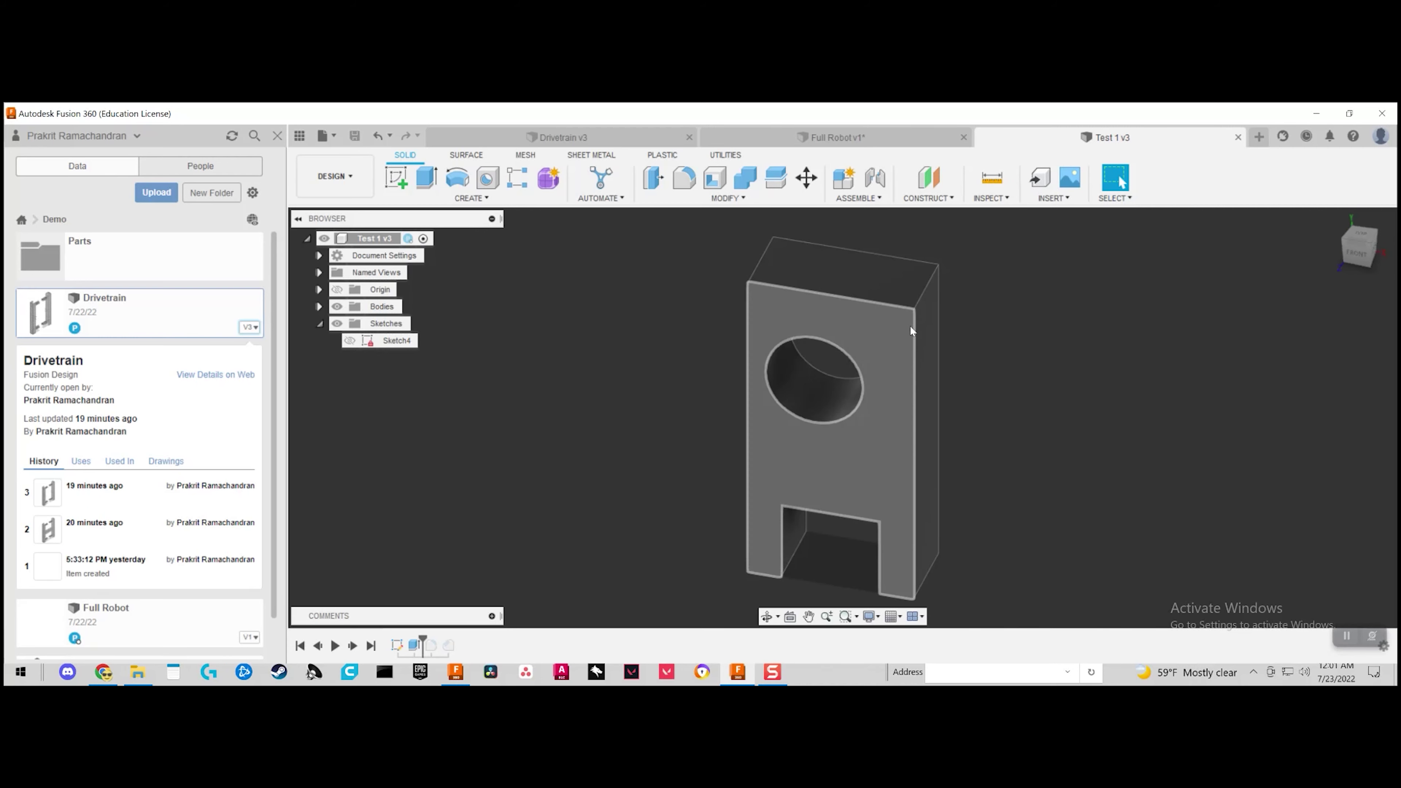
pyautogui.click(396, 645)
pyautogui.doubleClick(397, 647)
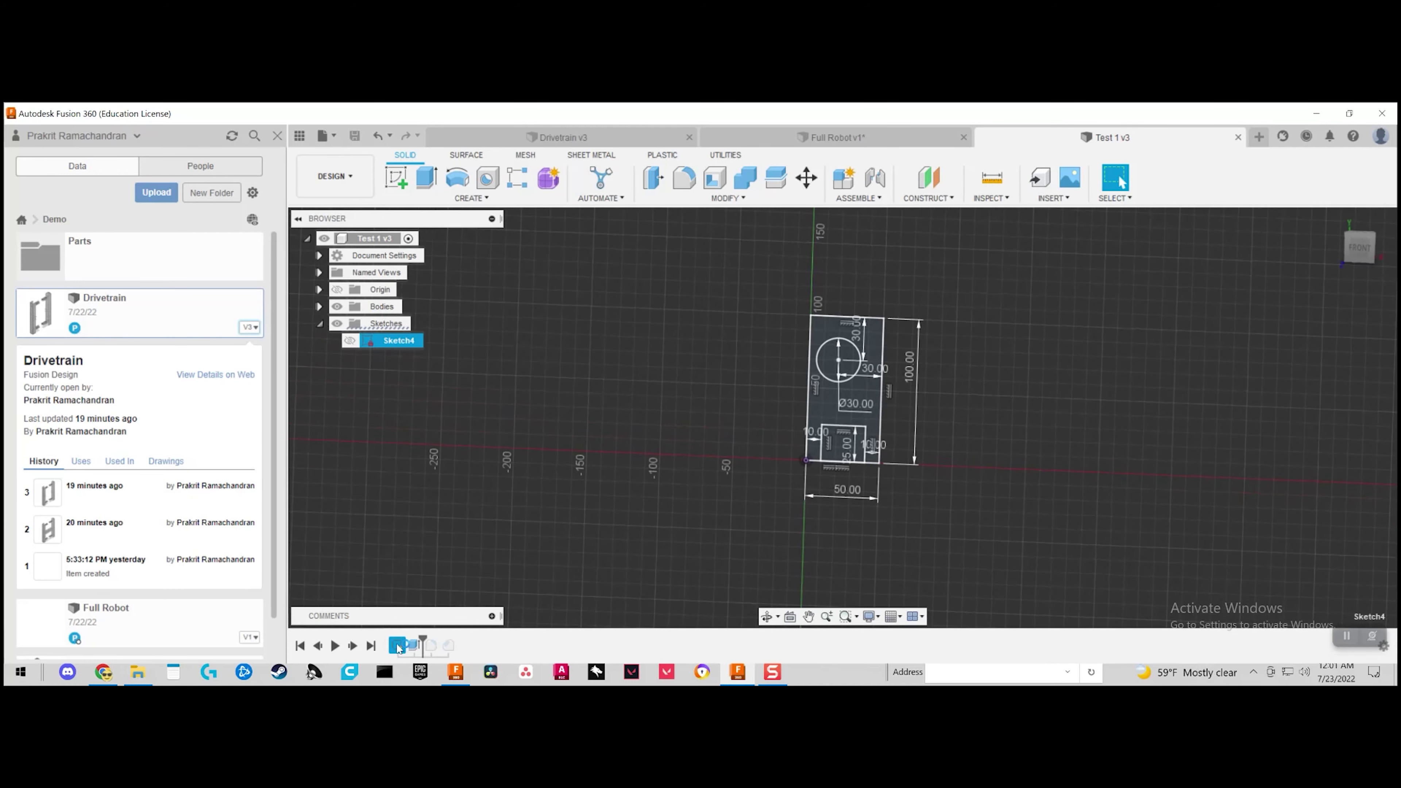
pyautogui.click(1256, 178)
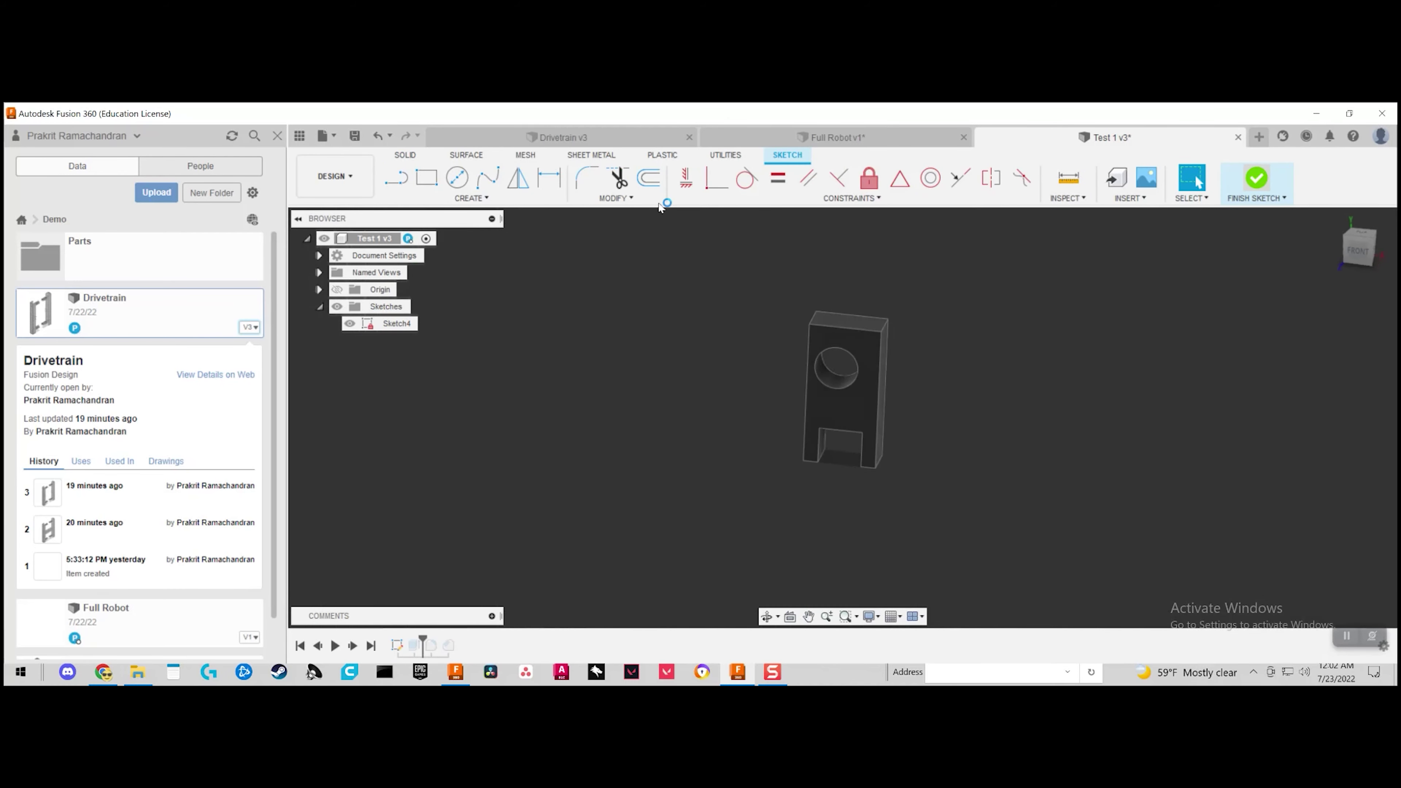
# Create a new sketch on the bracket's narrow right side face
pyautogui.scroll(4, 920, 353)
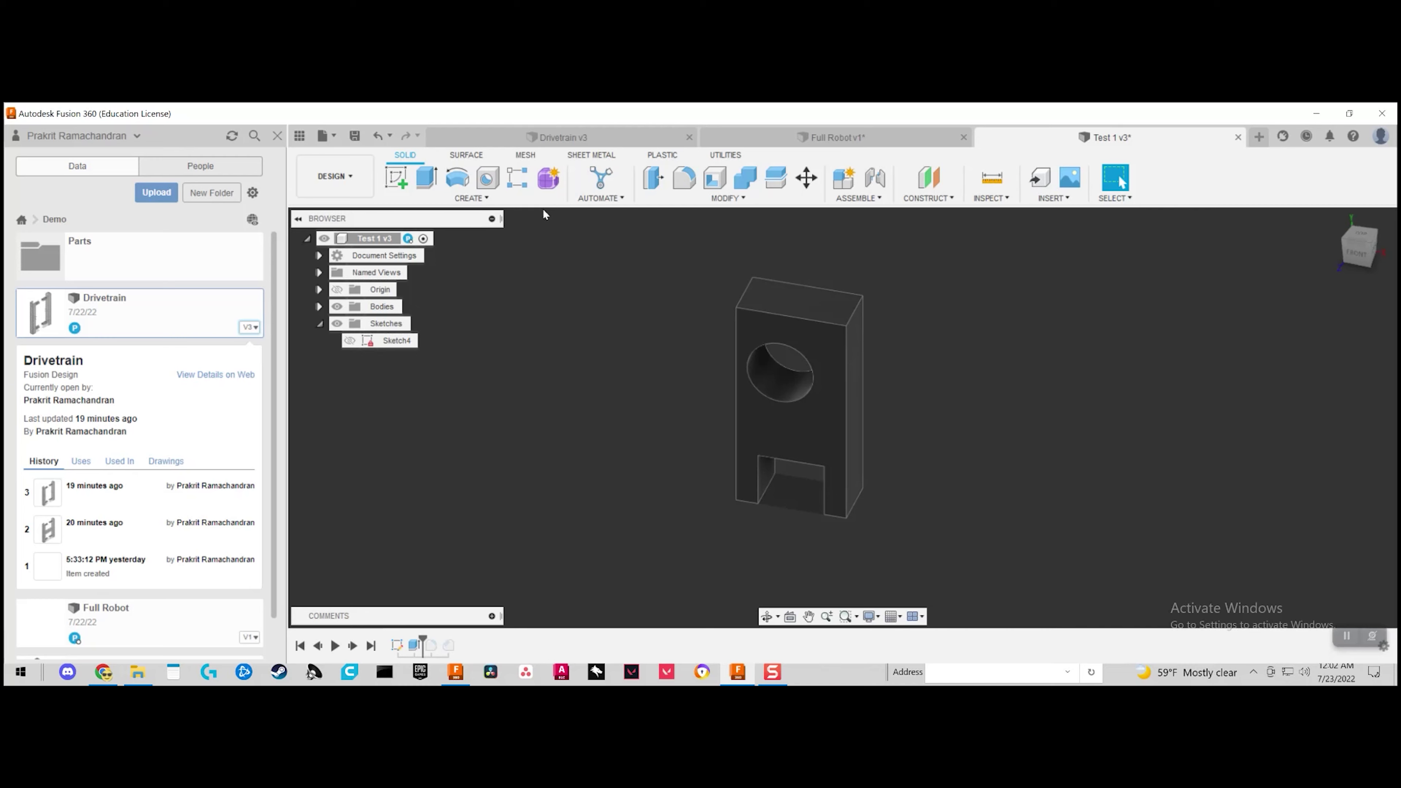
pyautogui.click(395, 177)
pyautogui.moveTo(864, 343)
pyautogui.keyDown('shift'); pyautogui.mouseDown(button='middle')
pyautogui.moveTo(855, 322)
pyautogui.moveTo(763, 422)
pyautogui.moveTo(811, 389)
pyautogui.mouseUp(button='middle'); pyautogui.keyUp('shift')
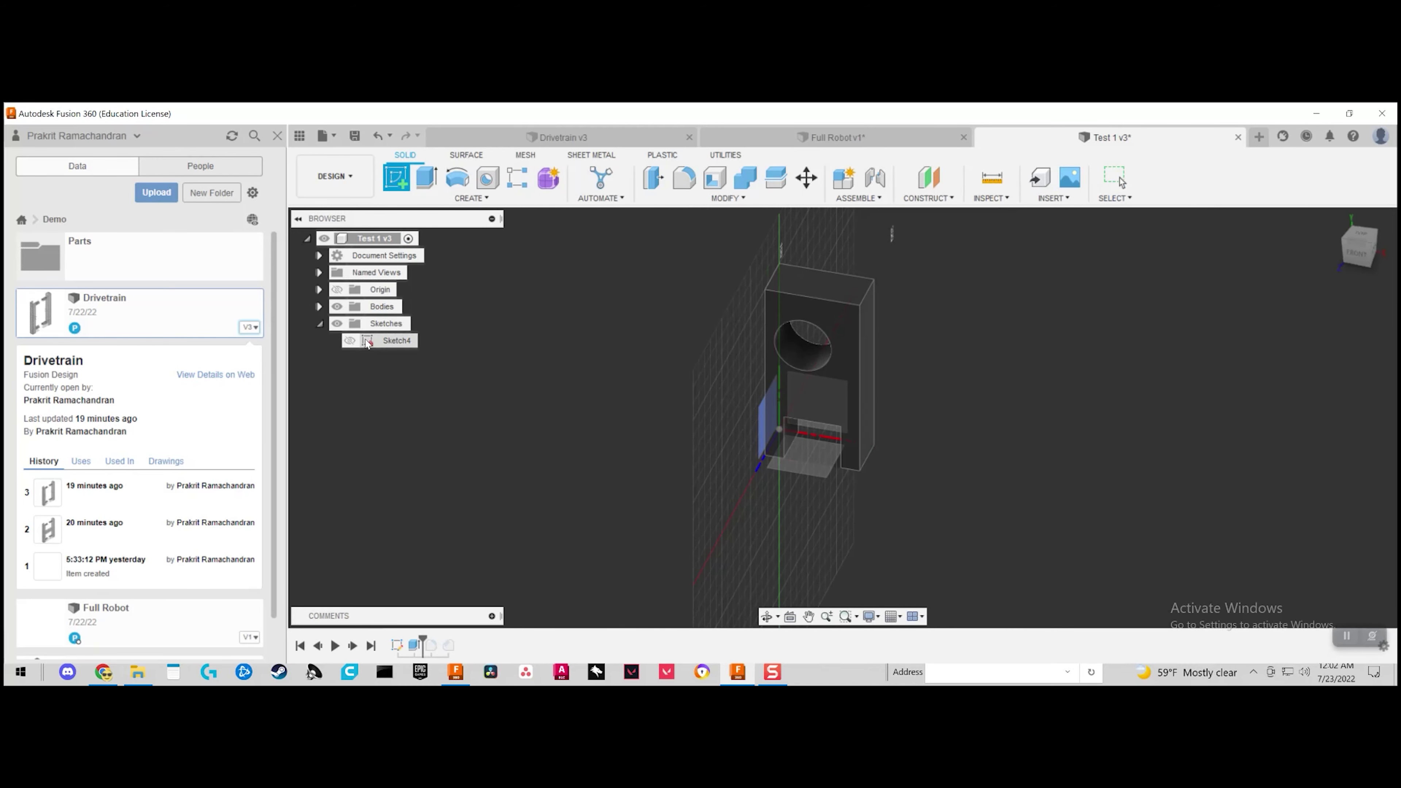
pyautogui.click(337, 307)
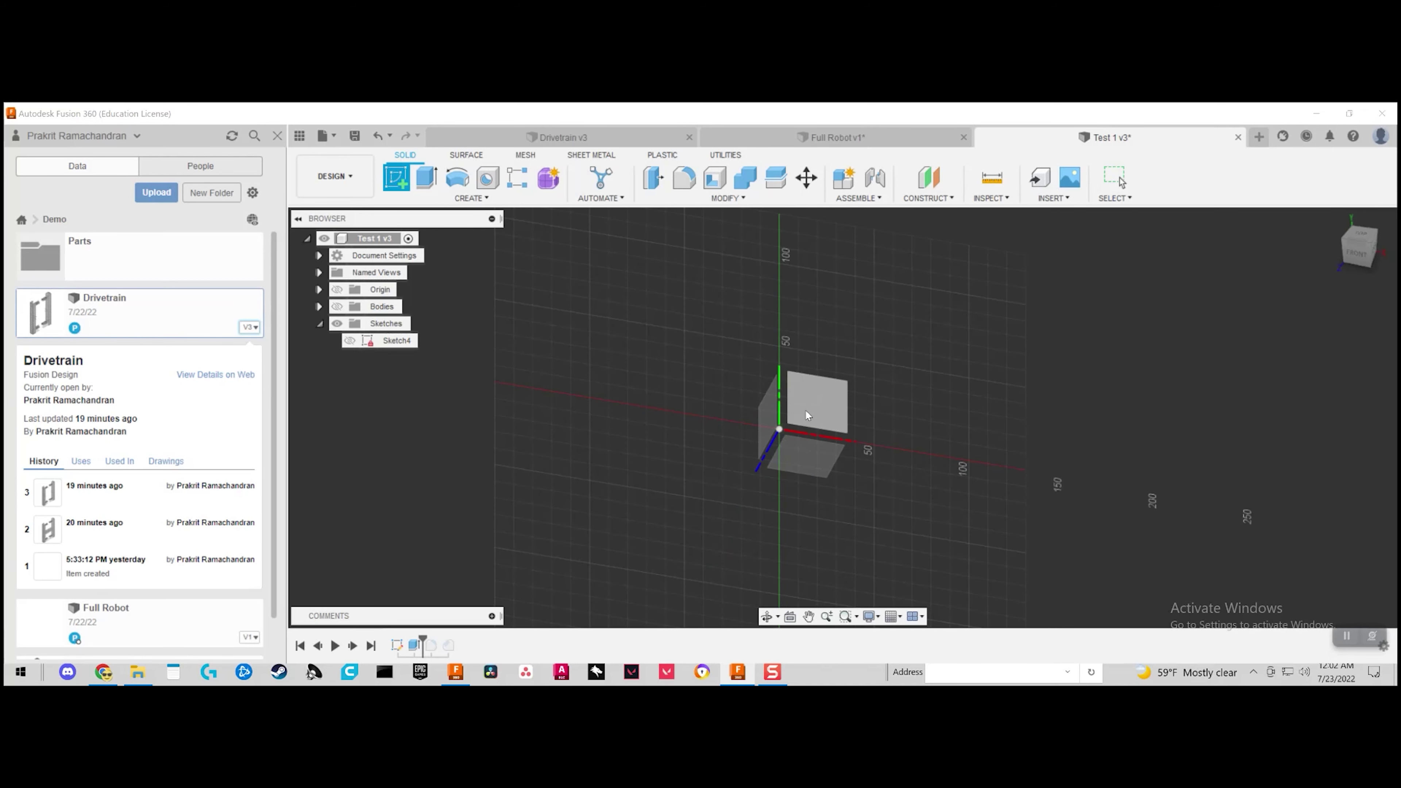
pyautogui.click(337, 306)
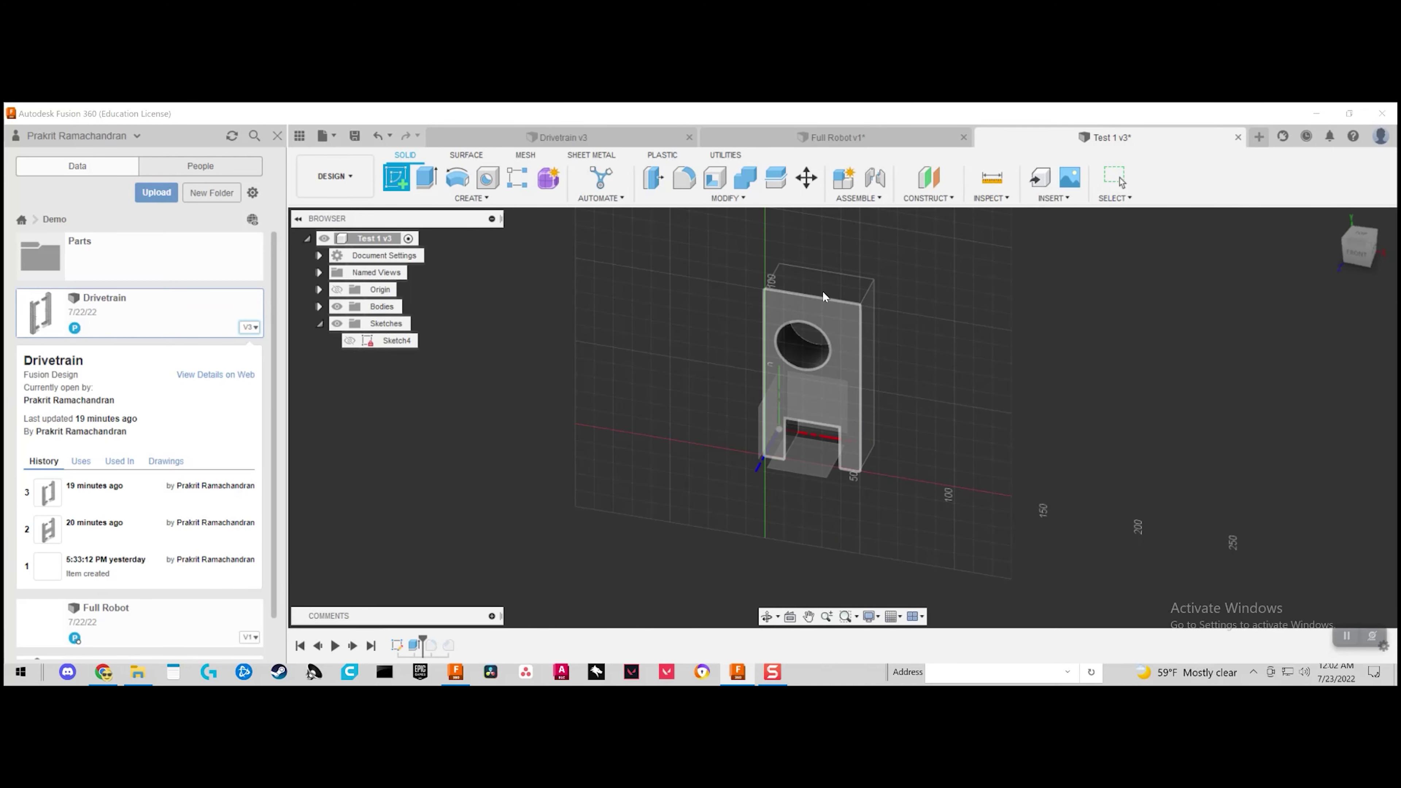
pyautogui.keyDown('shift'); pyautogui.moveTo(822, 292); pyautogui.dragTo(860, 343, button='middle'); pyautogui.keyUp('shift')
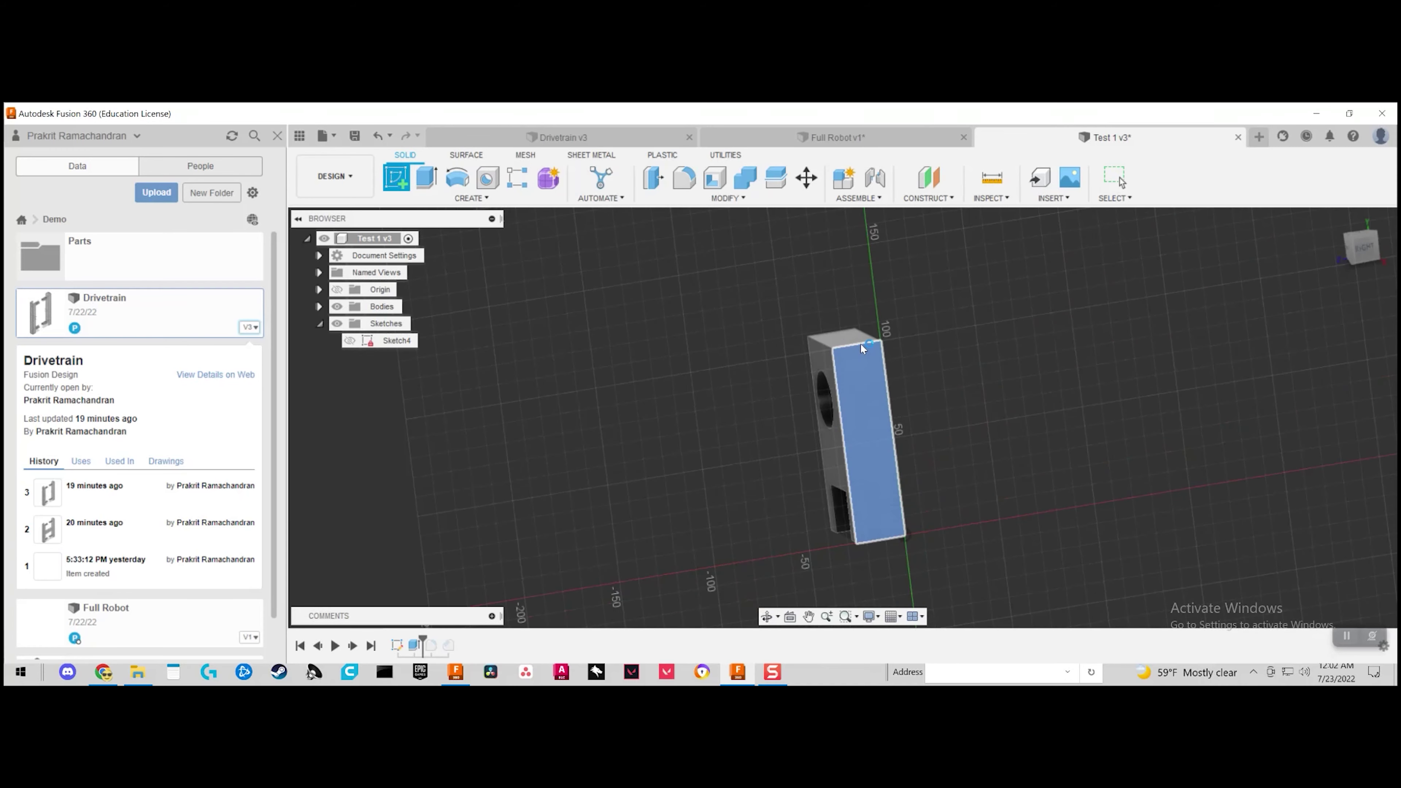
pyautogui.click(863, 346)
# Draw a small rectangle on the side face, placed 8 mm from the top and left edges
pyautogui.press('r')
pyautogui.click(856, 401)
pyautogui.click(874, 427)
pyautogui.scroll(4, 858, 410)
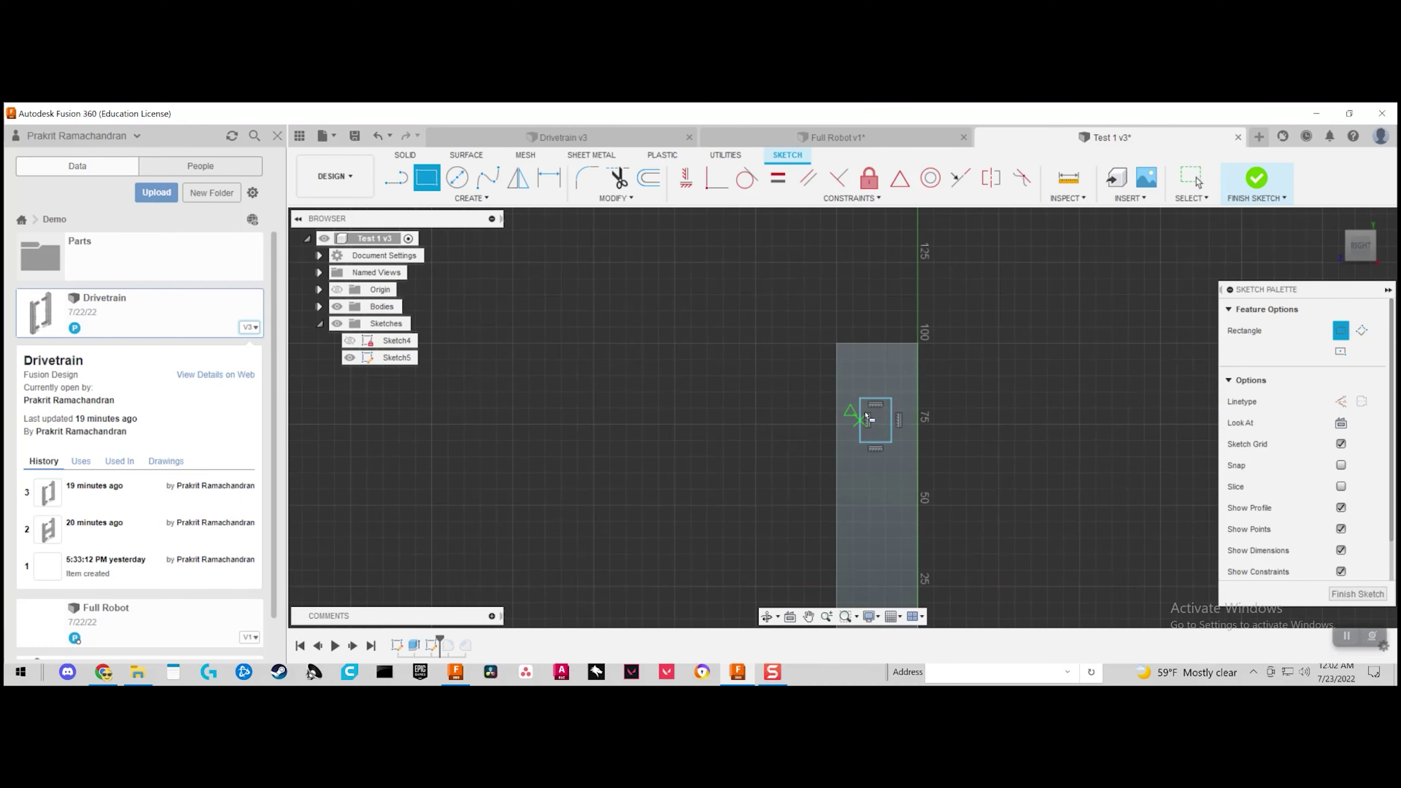
pyautogui.scroll(3, 866, 415)
pyautogui.press('d')
pyautogui.click(883, 389)
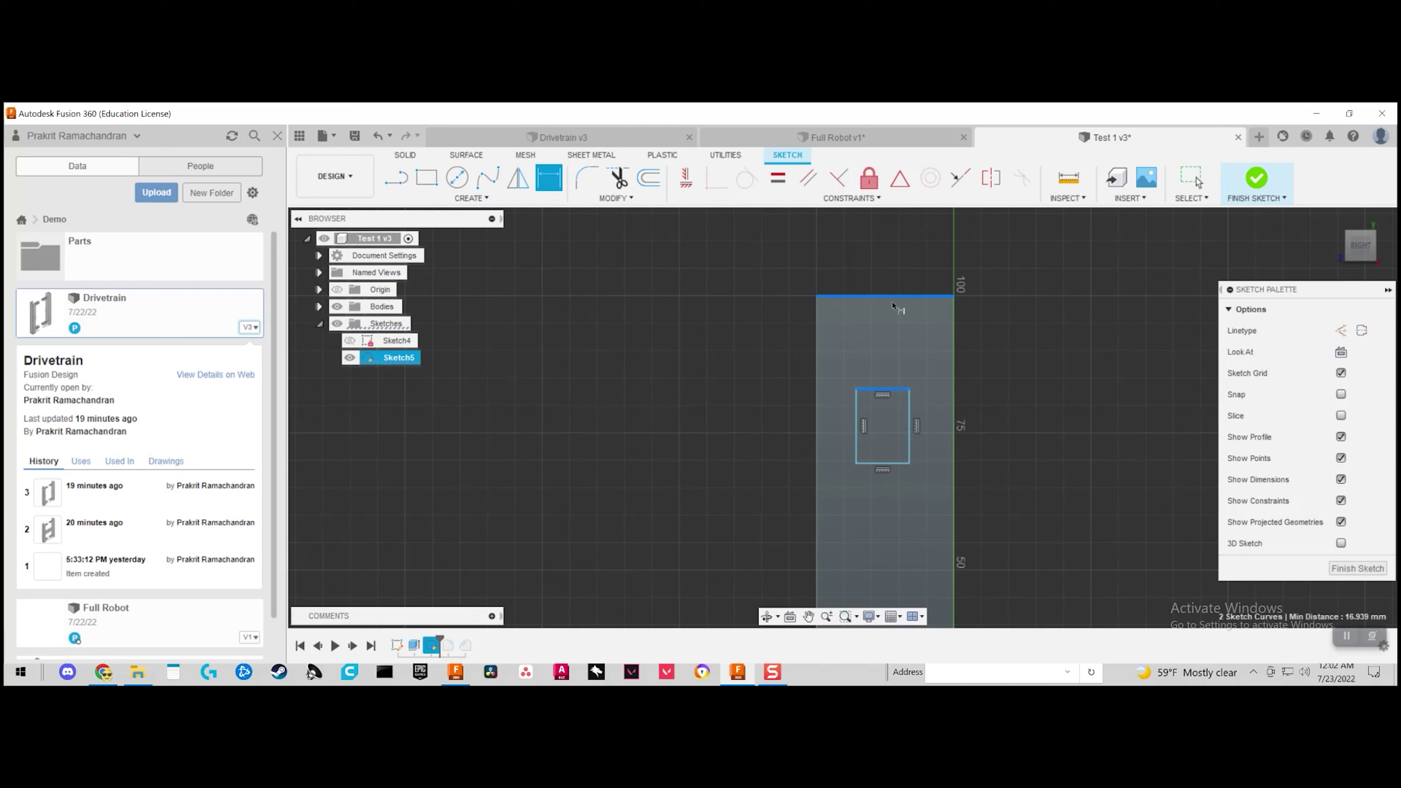
pyautogui.click(892, 298)
pyautogui.click(882, 321)
pyautogui.write('8')
pyautogui.press('Return')
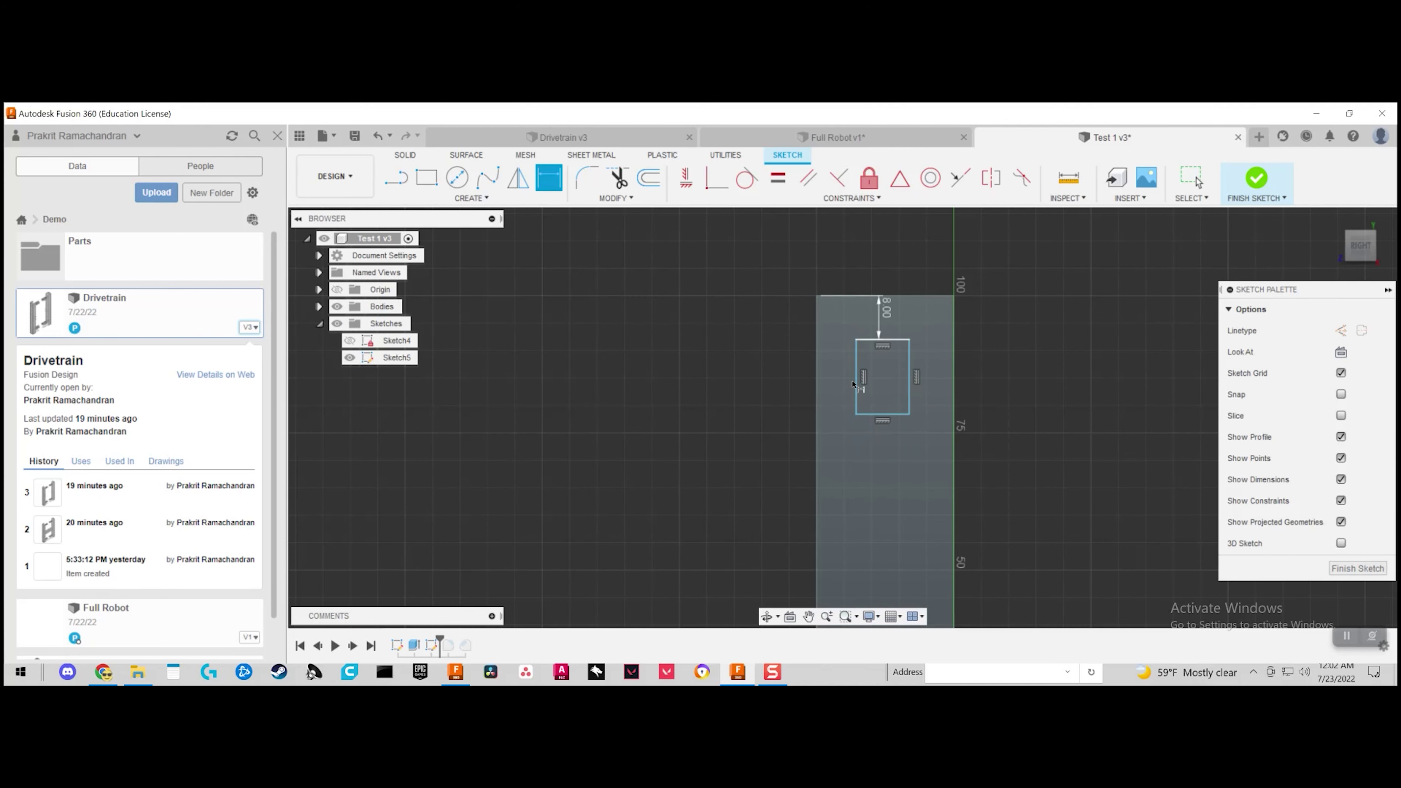
pyautogui.click(856, 384)
pyautogui.click(818, 386)
pyautogui.click(837, 380)
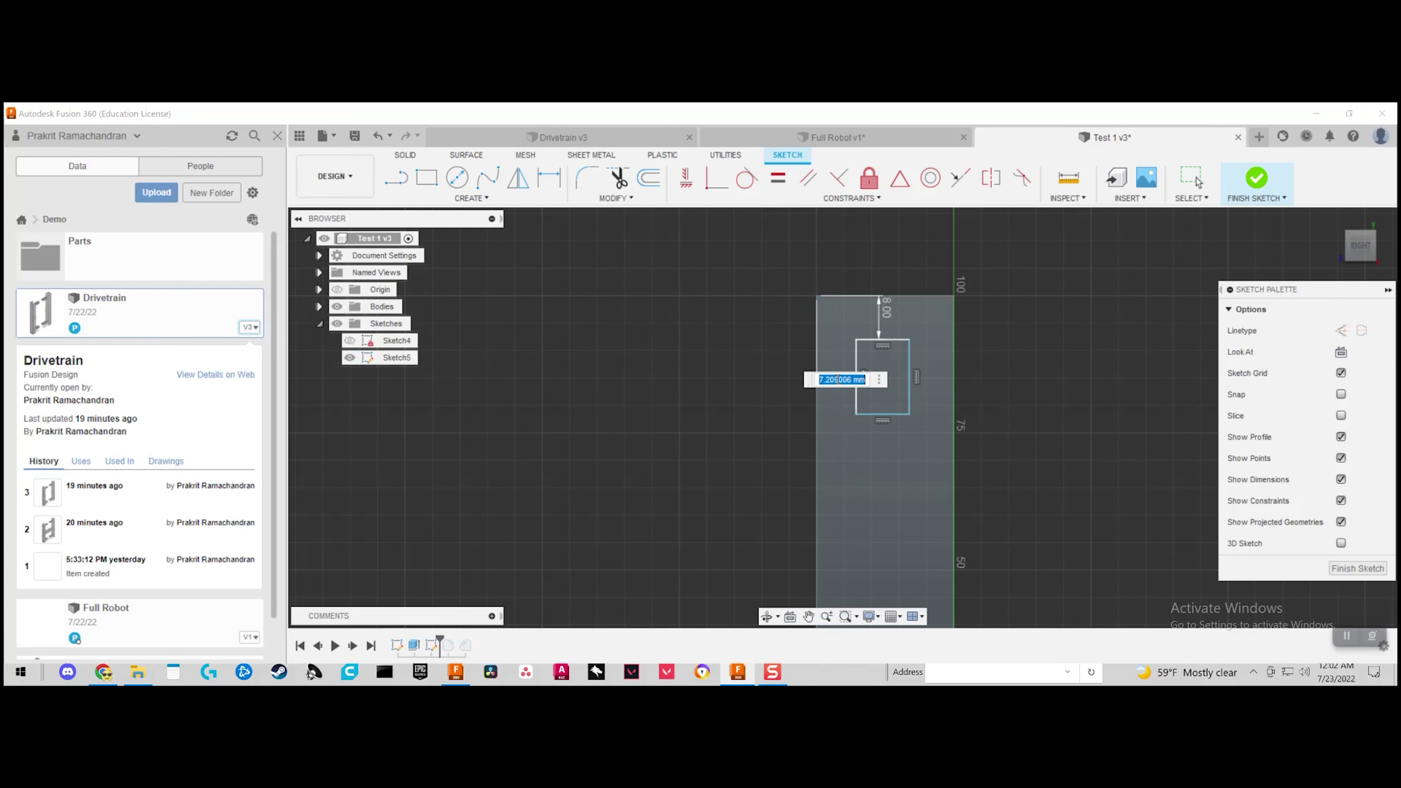
pyautogui.write('8')
pyautogui.press('Return')
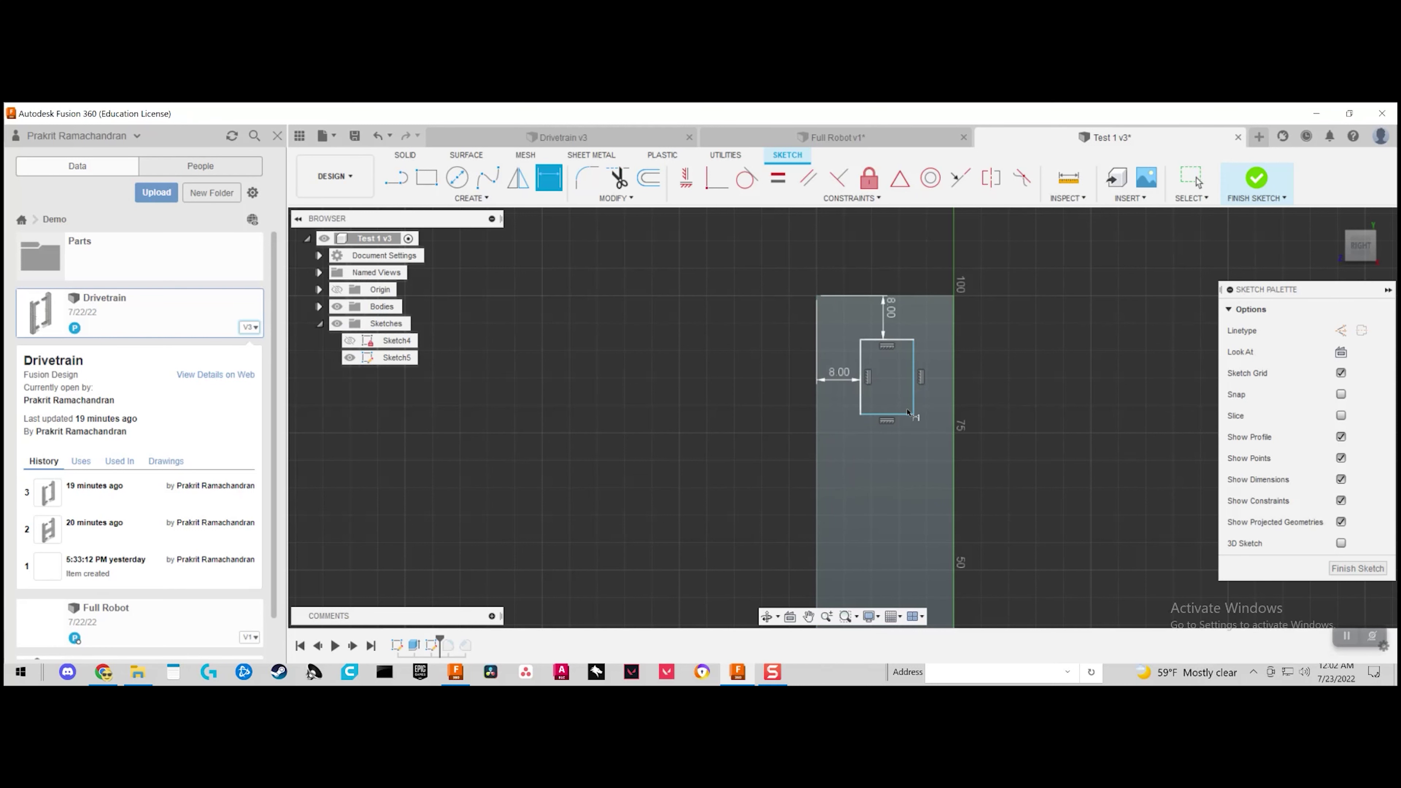
# Size the rectangle to an 8 × 8 mm square and finish the sketch
pyautogui.click(913, 397)
pyautogui.click(931, 398)
pyautogui.write('8')
pyautogui.press('Return')
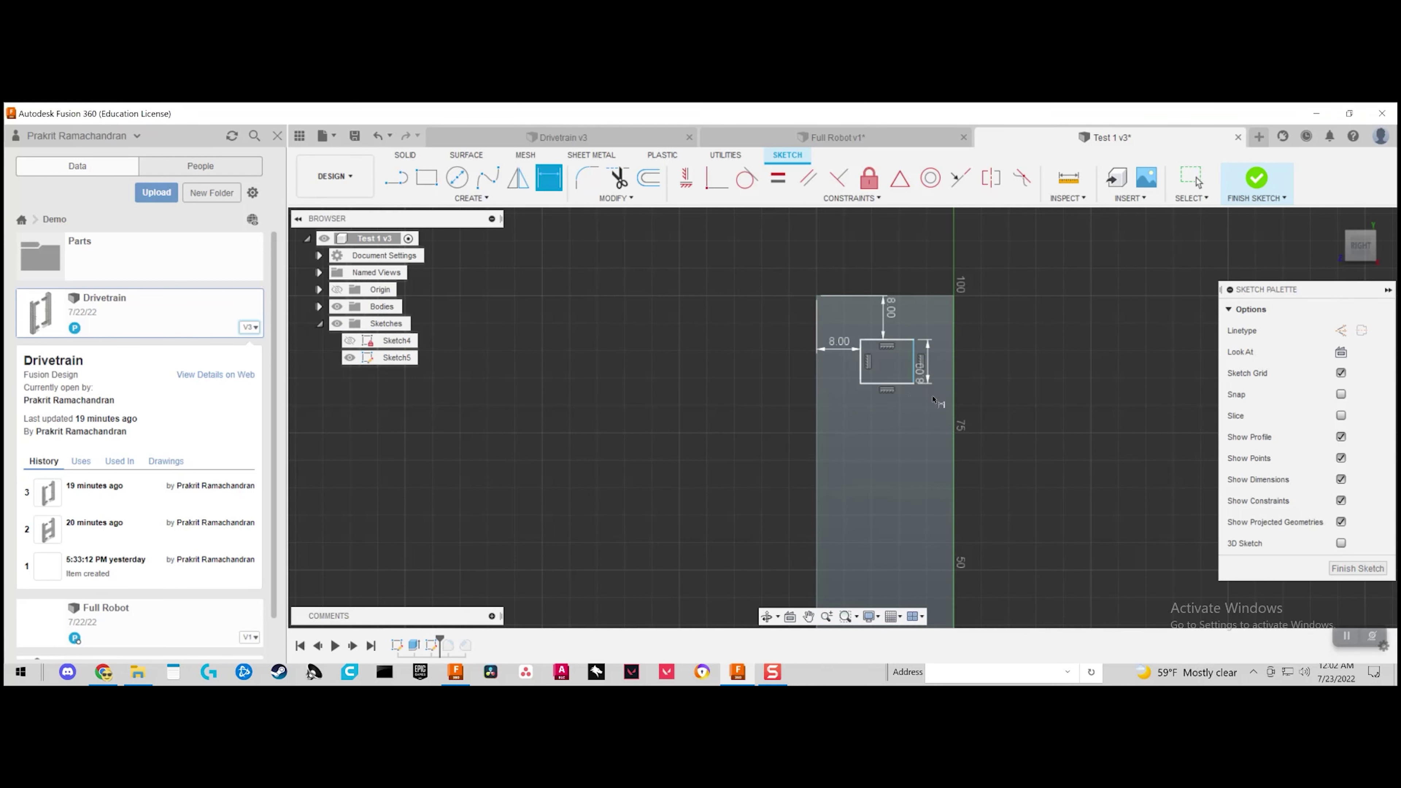
pyautogui.click(896, 384)
pyautogui.click(891, 405)
pyautogui.write('8')
pyautogui.press('Return')
pyautogui.rightClick(1015, 427)
pyautogui.press('Escape')
pyautogui.click(1255, 180)
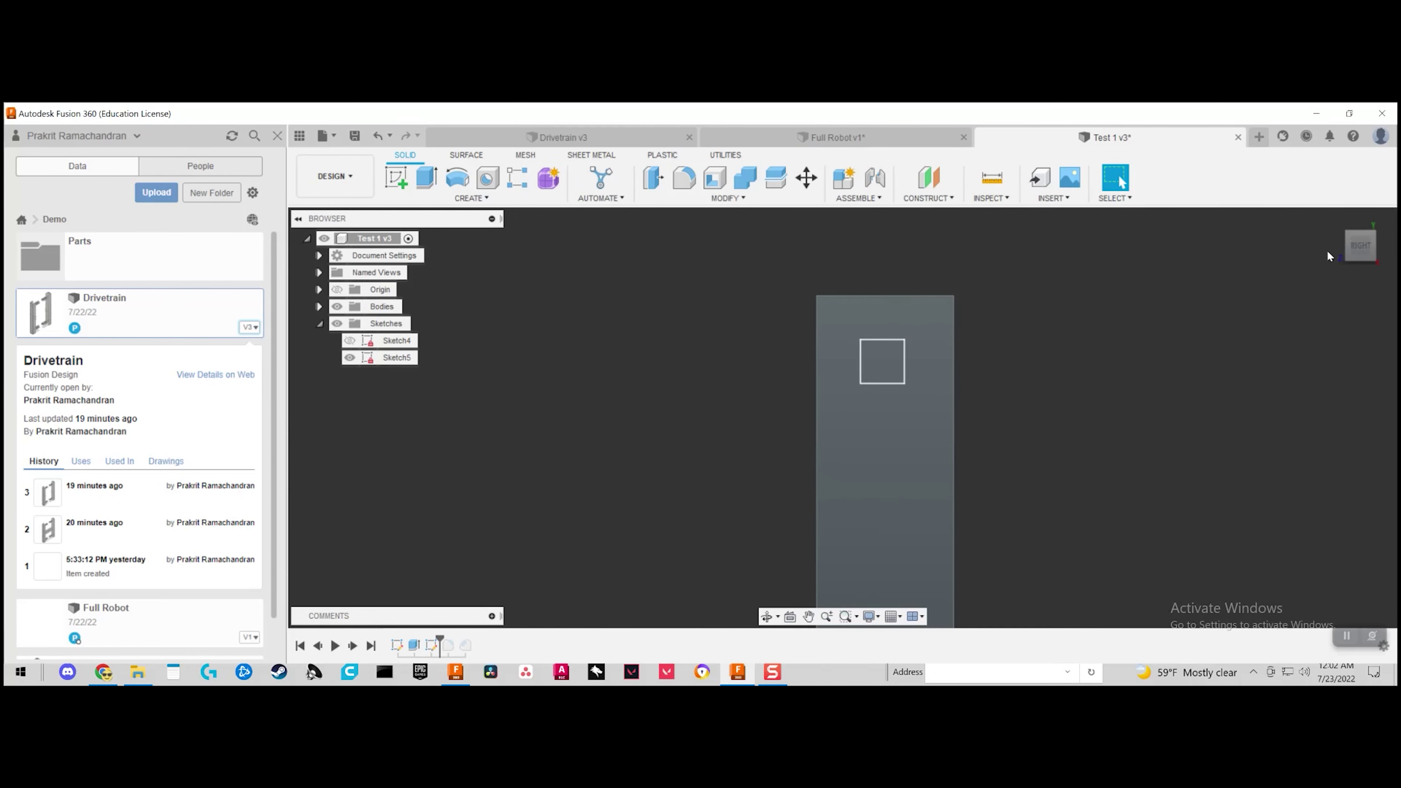
# Extrude the square profile as a cut through the whole bracket
pyautogui.click(875, 349)
pyautogui.keyDown('shift'); pyautogui.moveTo(878, 355); pyautogui.dragTo(1073, 410, button='middle'); pyautogui.keyUp('shift')
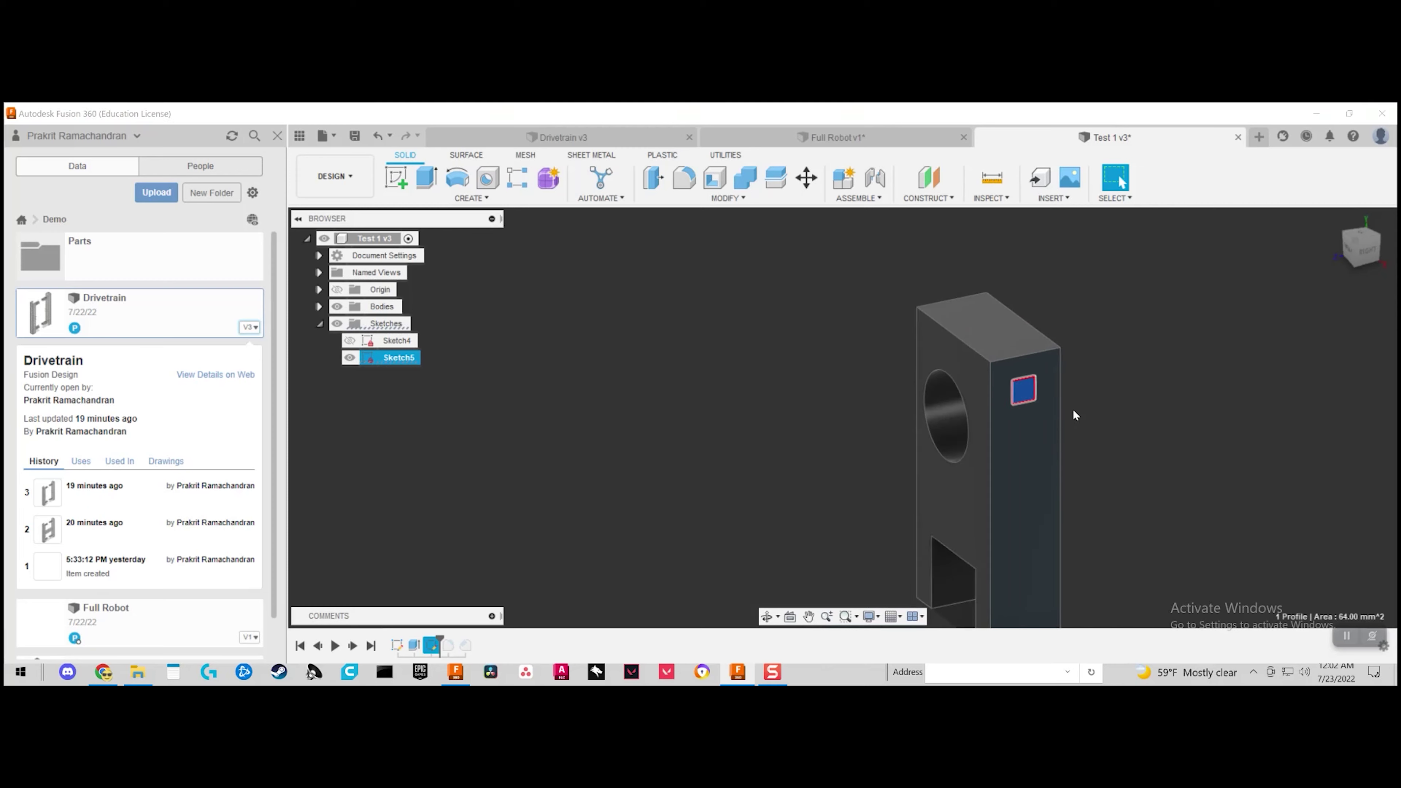
pyautogui.press('e')
pyautogui.moveTo(1023, 389); pyautogui.dragTo(863, 270)
pyautogui.click(1316, 511)
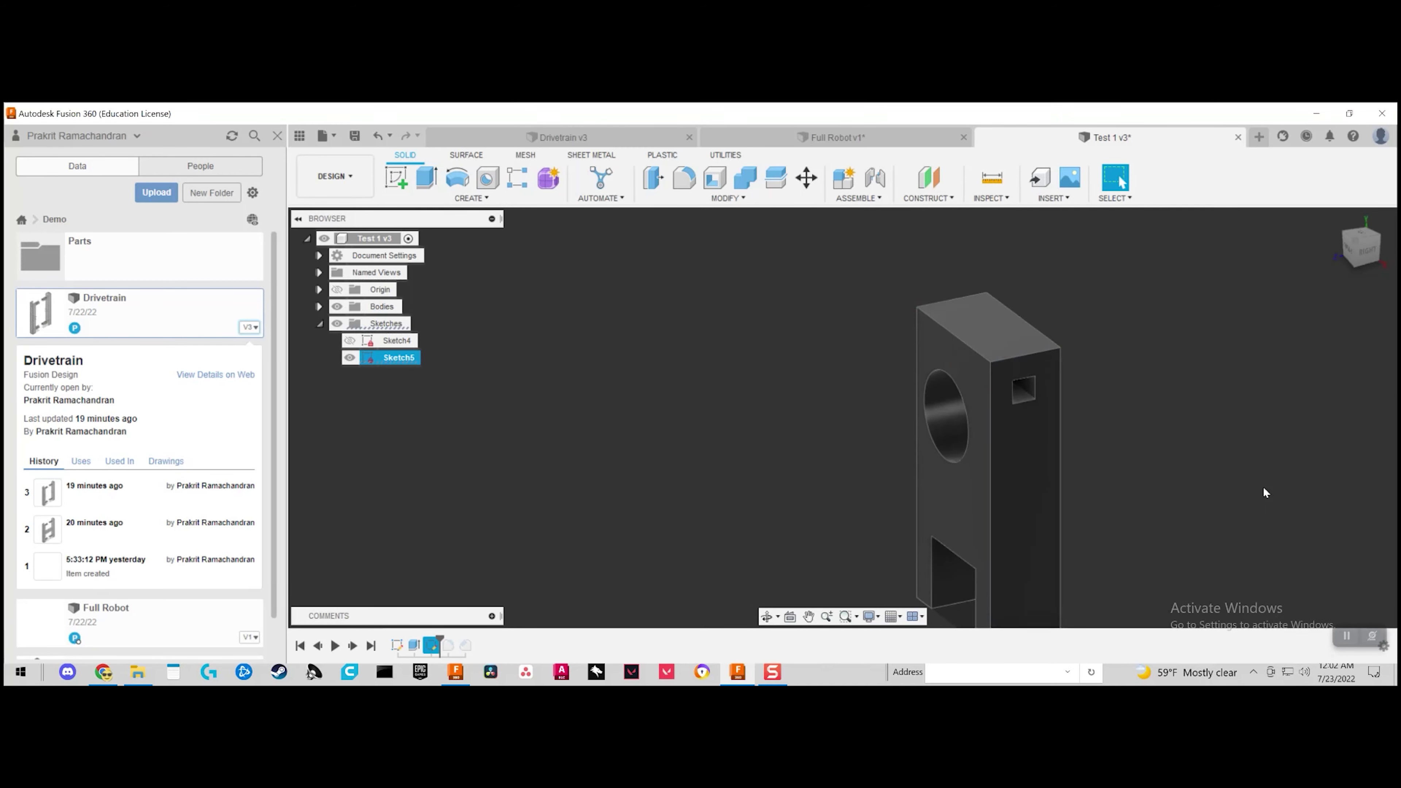
pyautogui.keyDown('shift'); pyautogui.moveTo(1266, 491); pyautogui.dragTo(1152, 377, button='middle'); pyautogui.keyUp('shift')
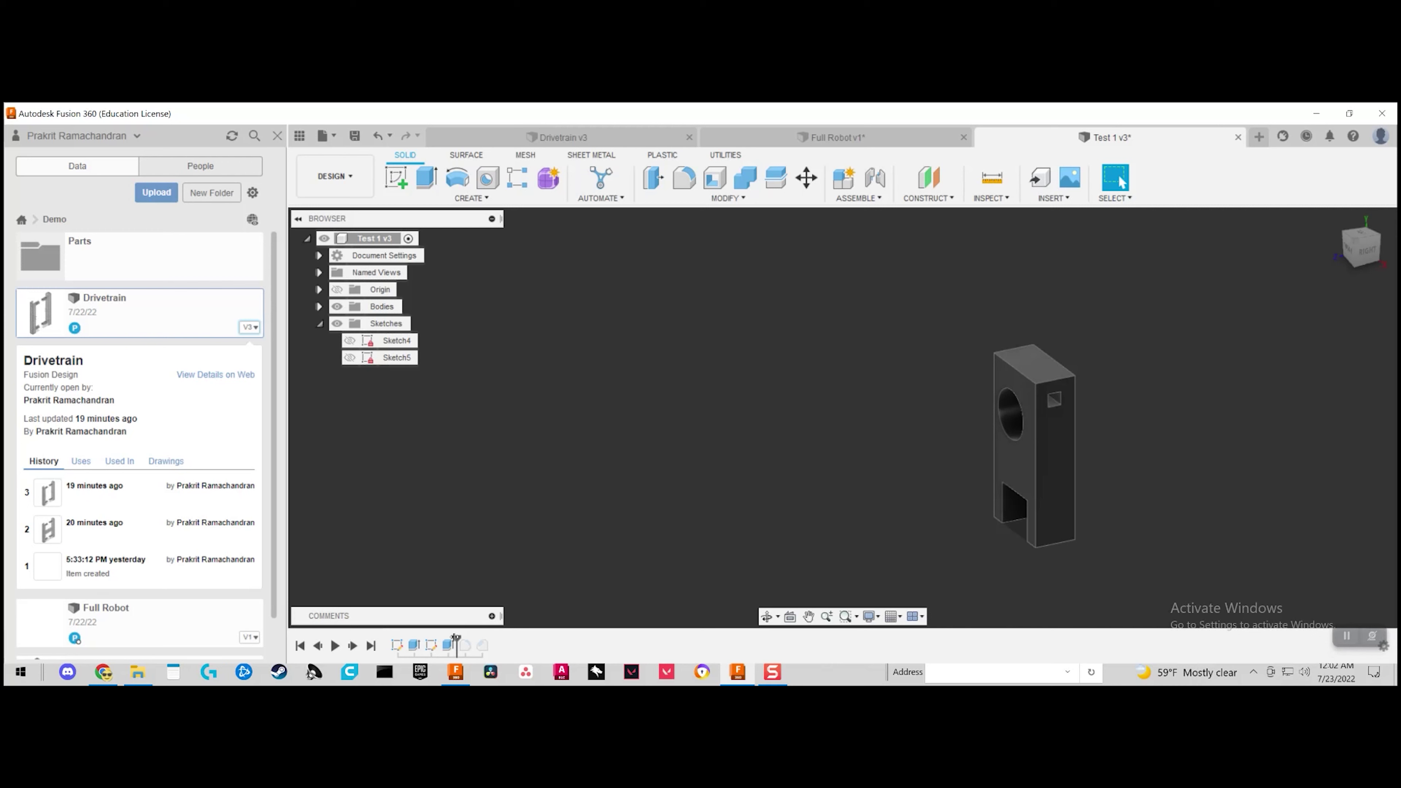
# Roll the design history back to just after Extrude2, before the square cut
pyautogui.moveTo(456, 637); pyautogui.dragTo(441, 636)
pyautogui.moveTo(439, 638); pyautogui.dragTo(423, 638)
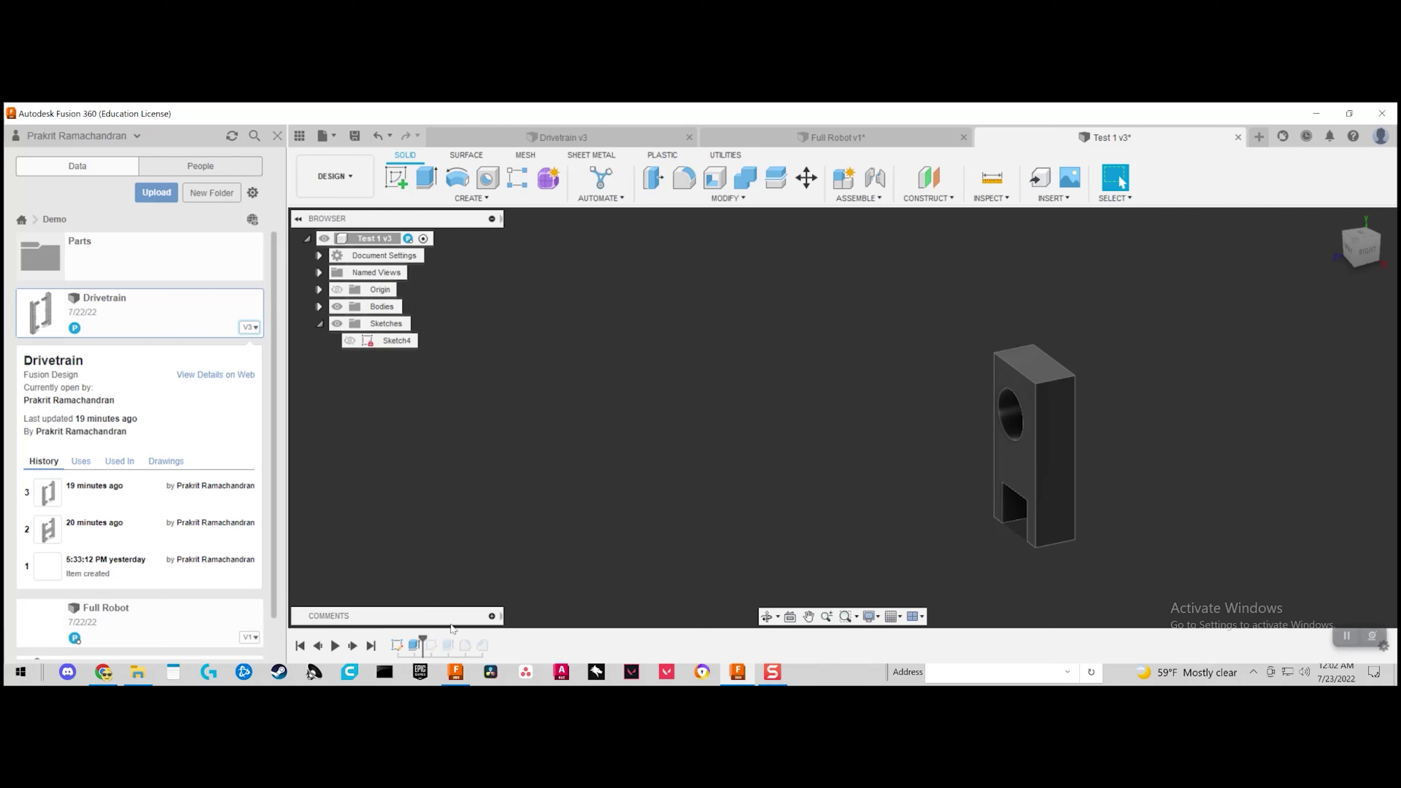
pyautogui.scroll(-1, 557, 420)
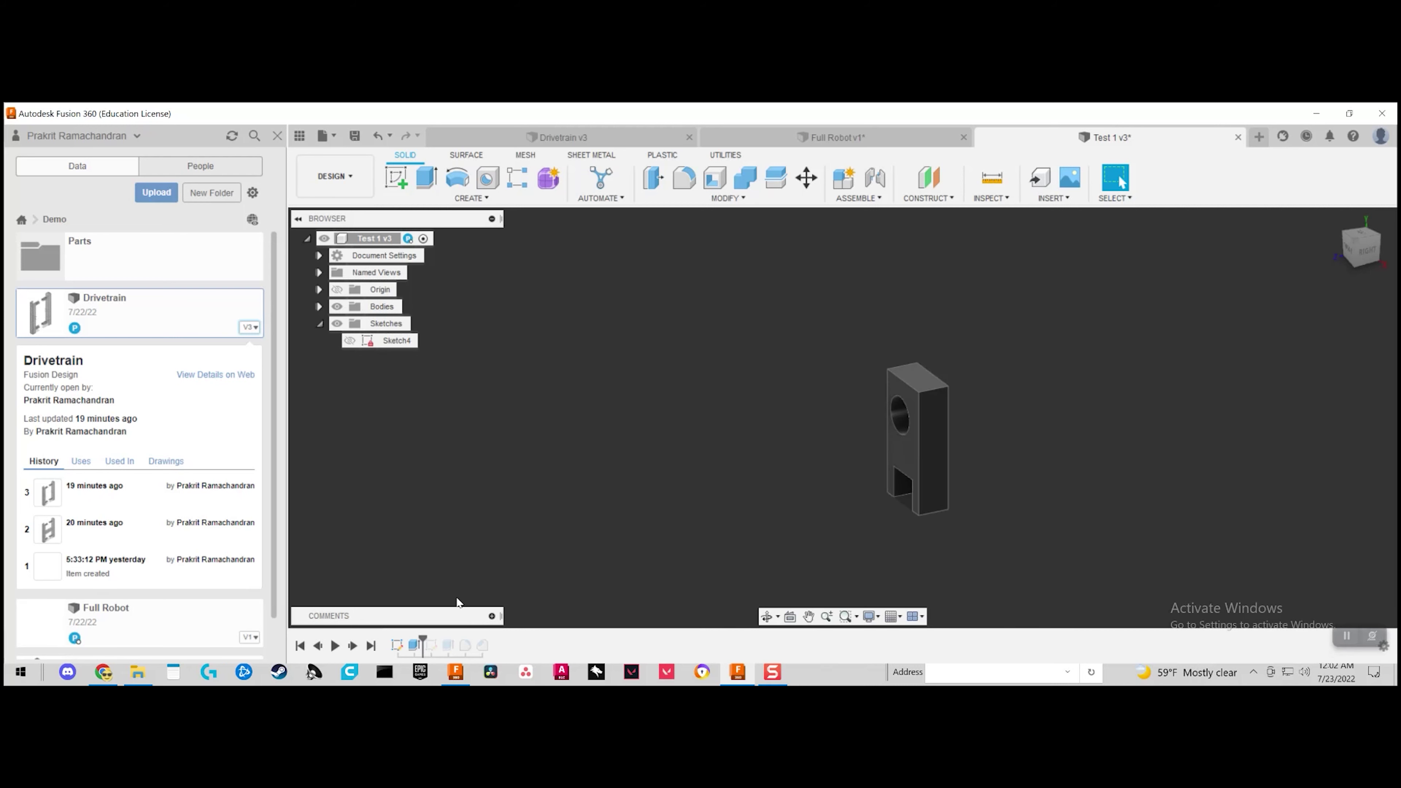